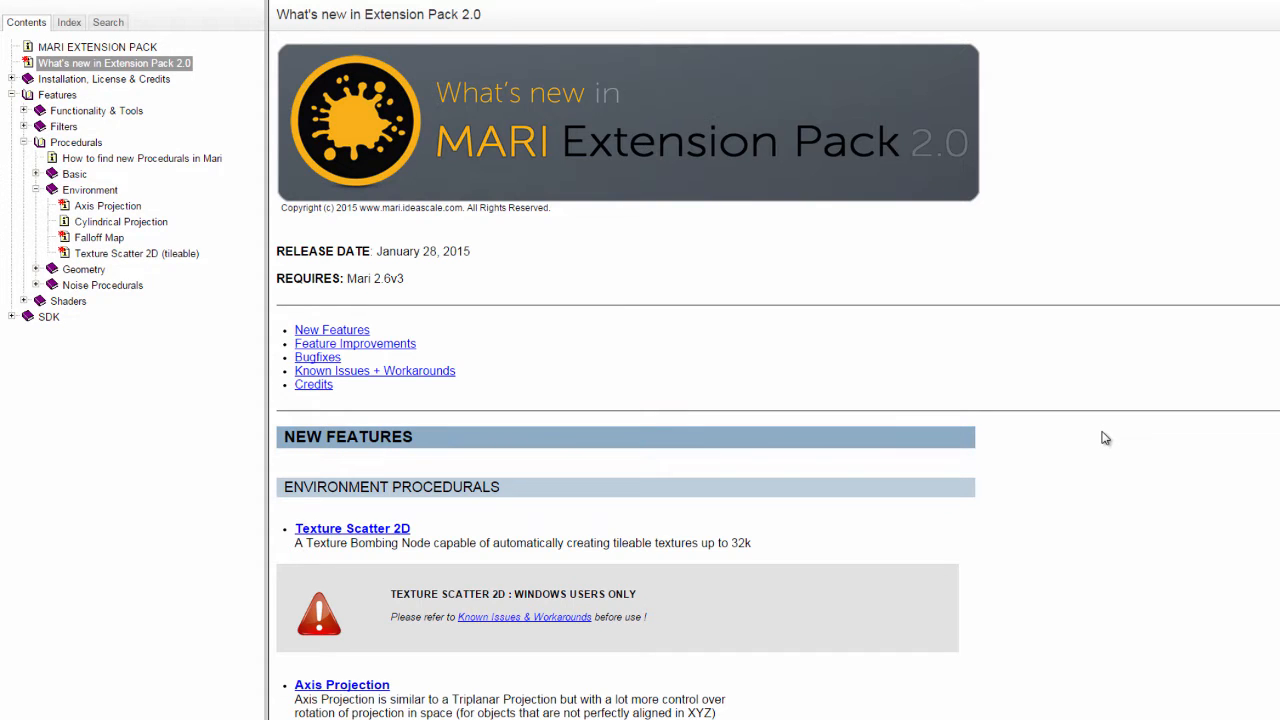
Open the Texture Scatter 2D help page, and in Mari add a Texture Scatter 2D (TILEABLE) procedural above the Base layer.
click(384, 535)
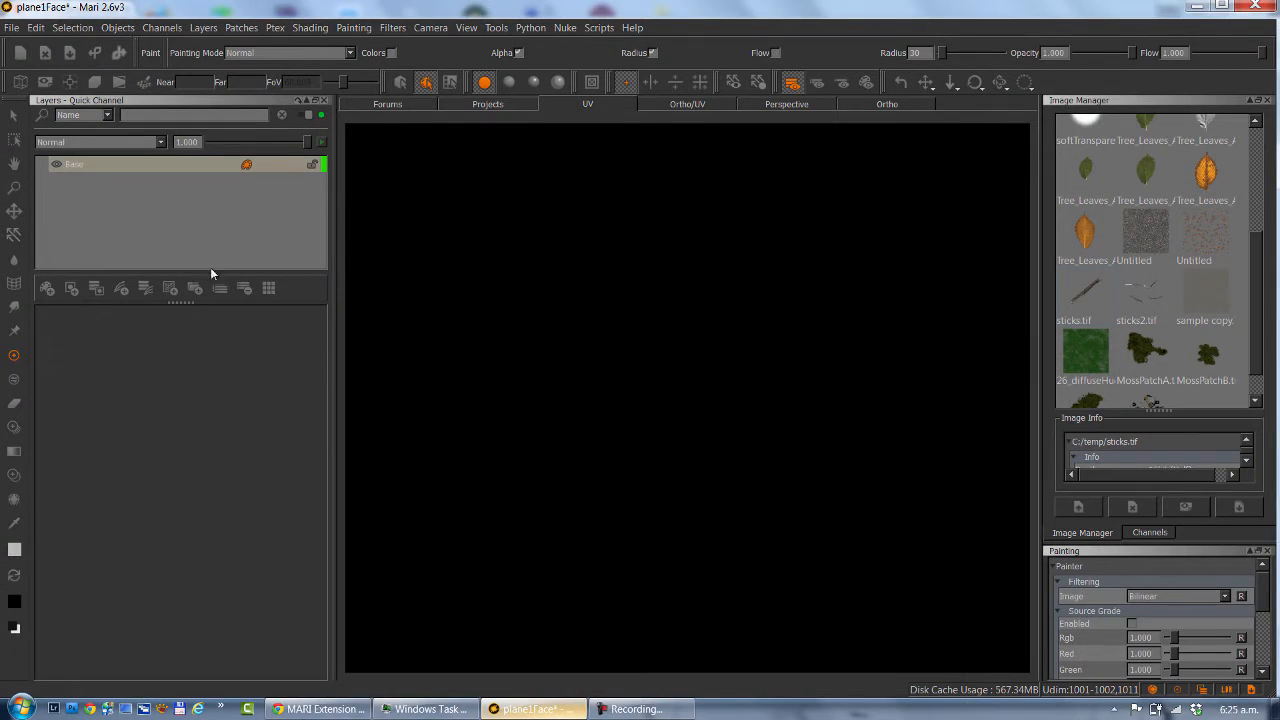
click(84, 168)
key(Tab)
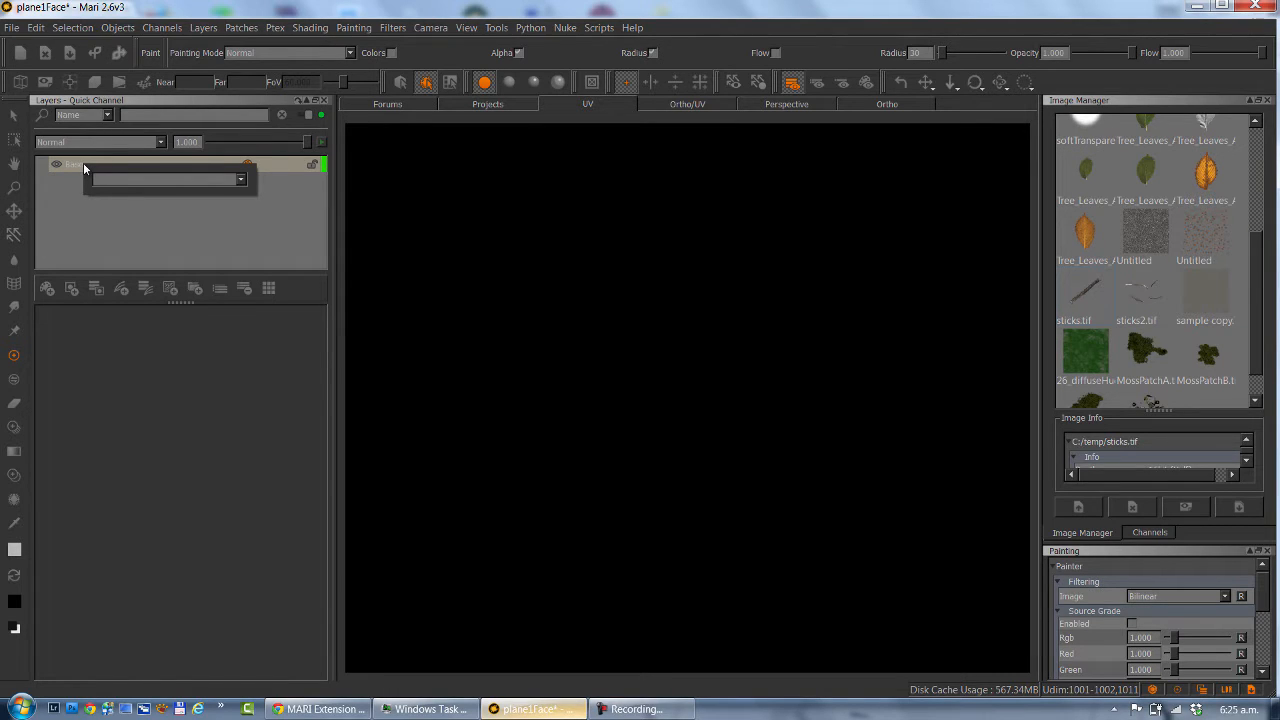
text(textu)
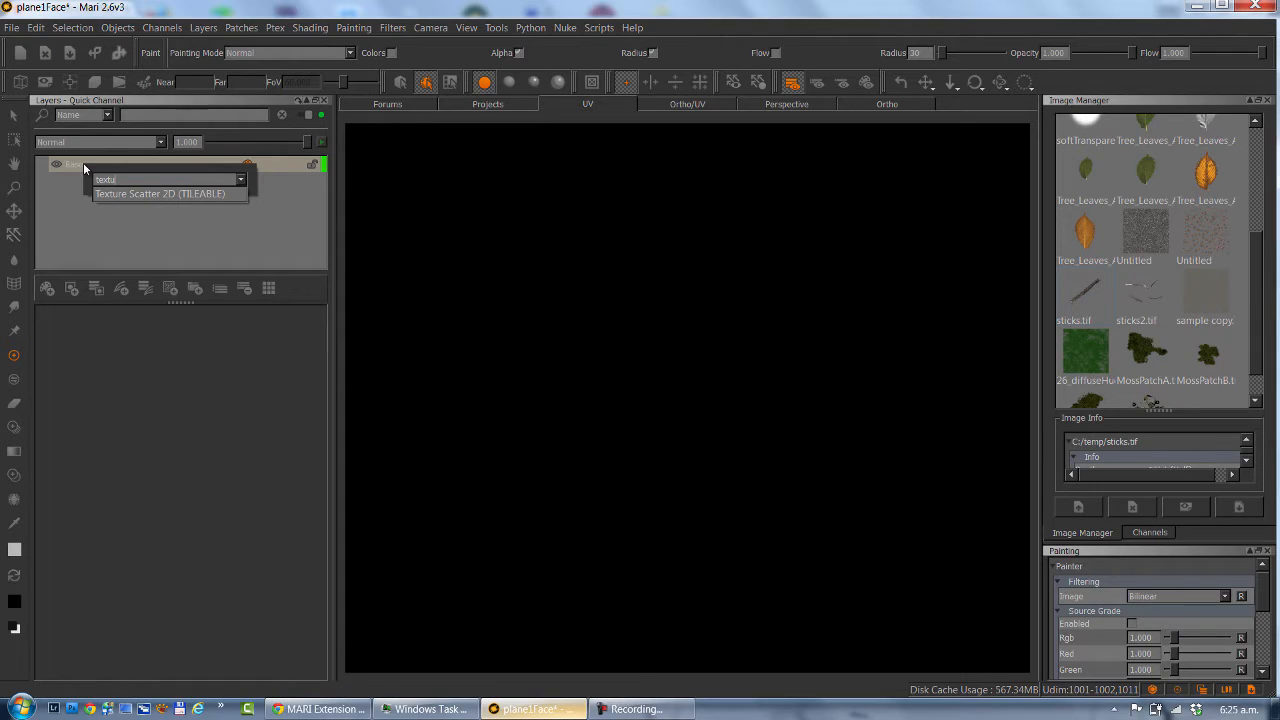
key(Down)
key(Return)
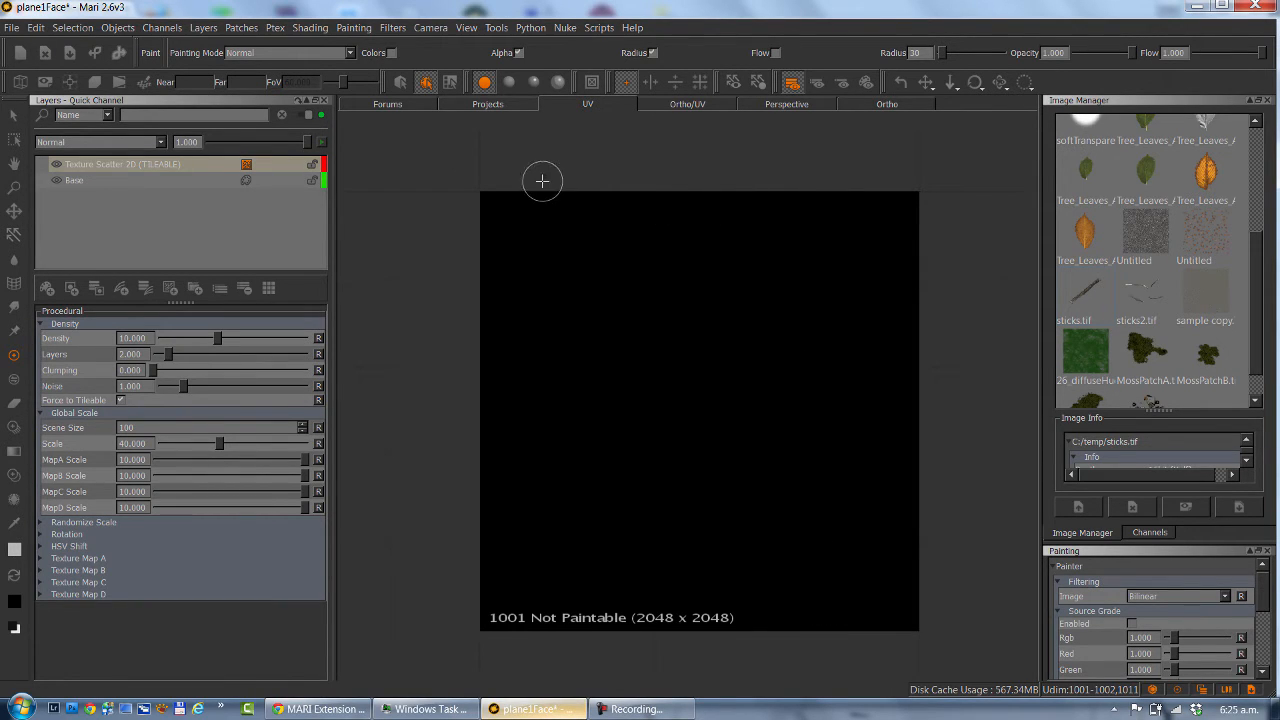
alt+middle_drag(543, 181, 533, 173)
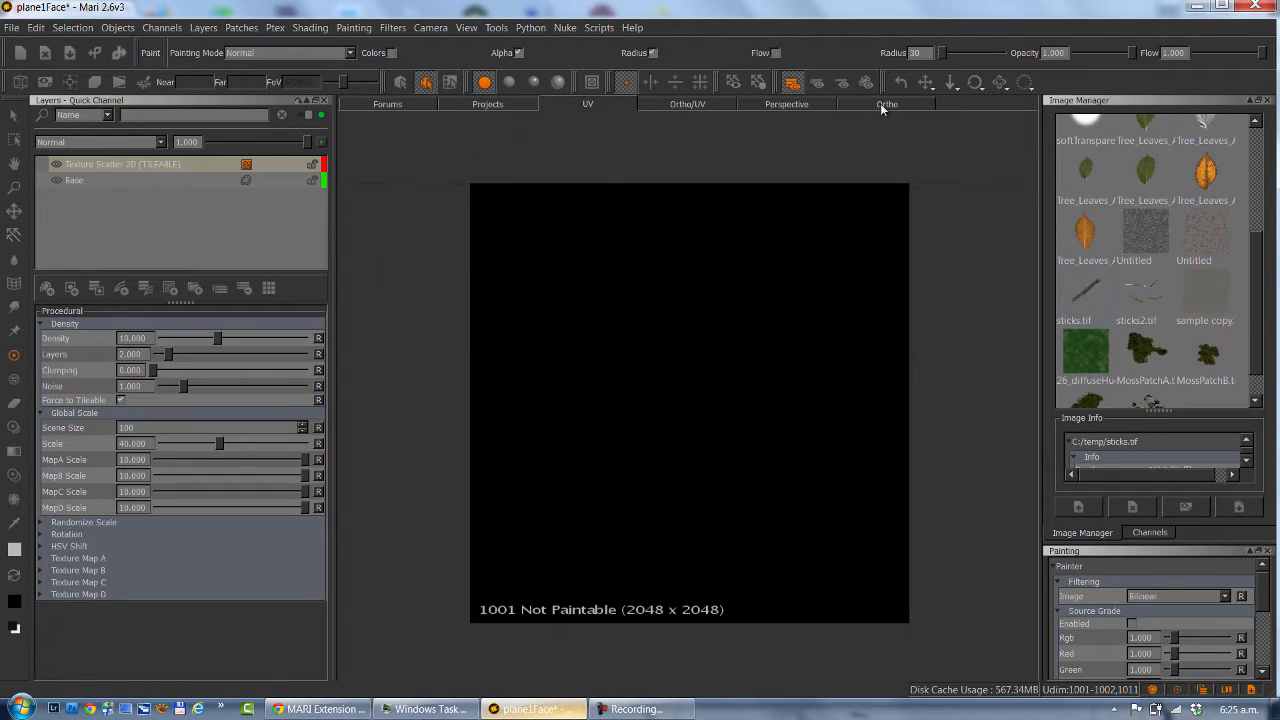
alt+middle_drag(689, 257, 701, 286)
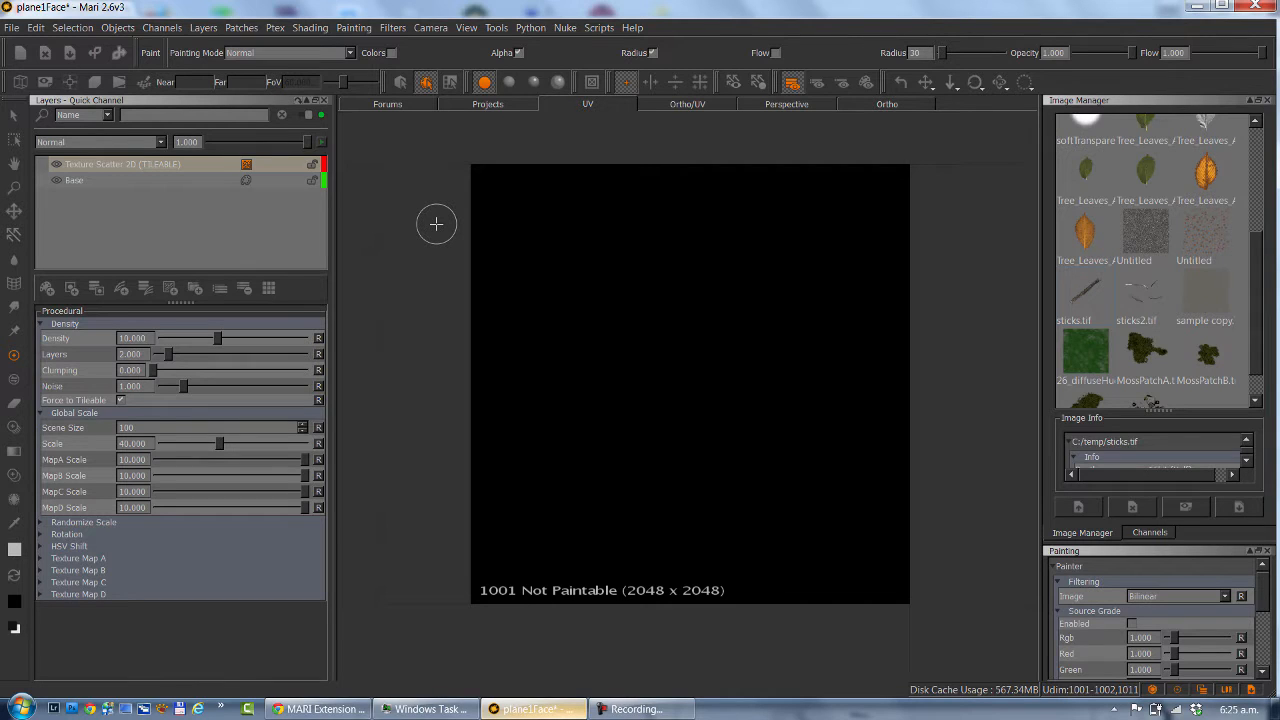
alt+middle_drag(434, 209, 440, 214)
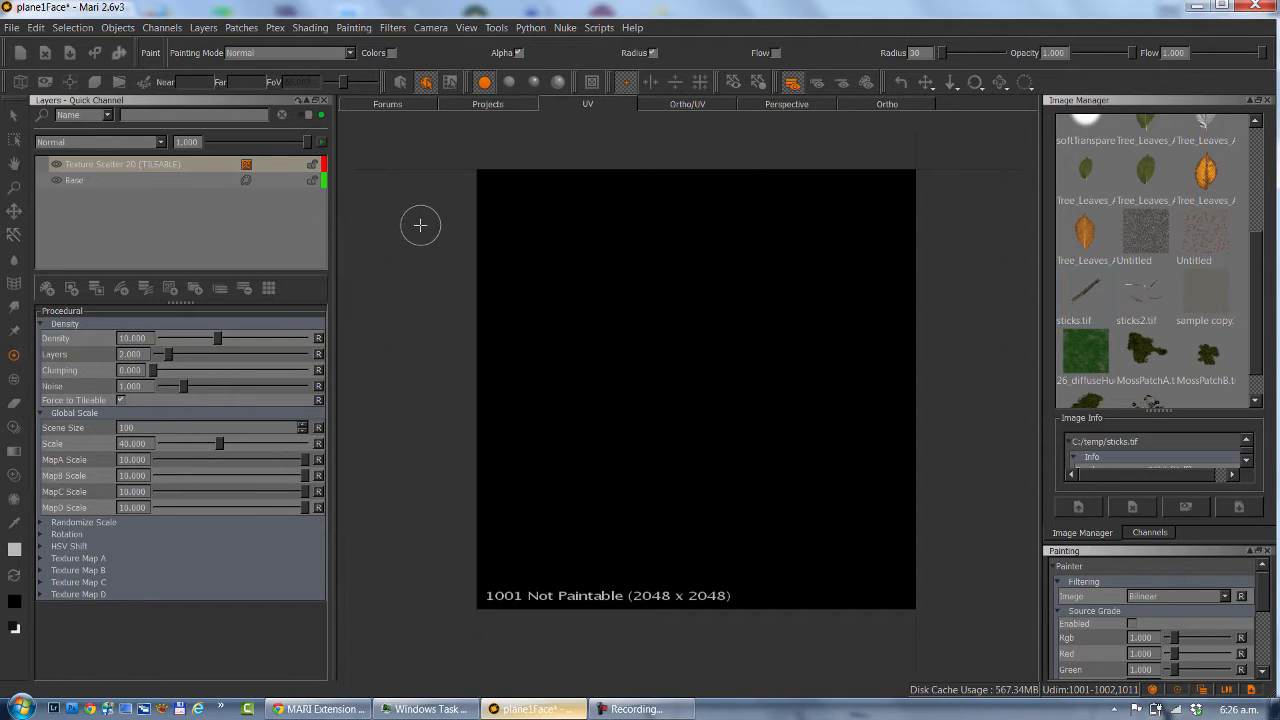
alt+middle_drag(437, 214, 431, 216)
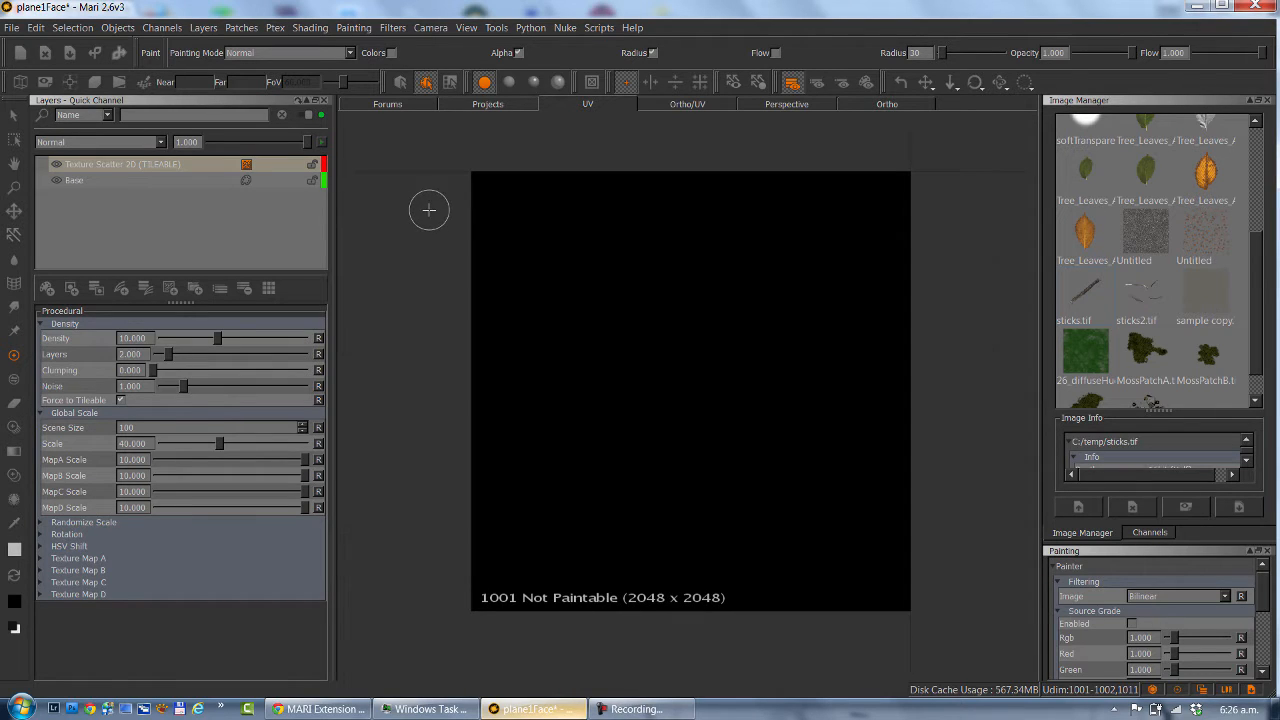
Set Max Render Size for Baking to 256 in the GPU preferences and accept the preferences.
click(195, 168)
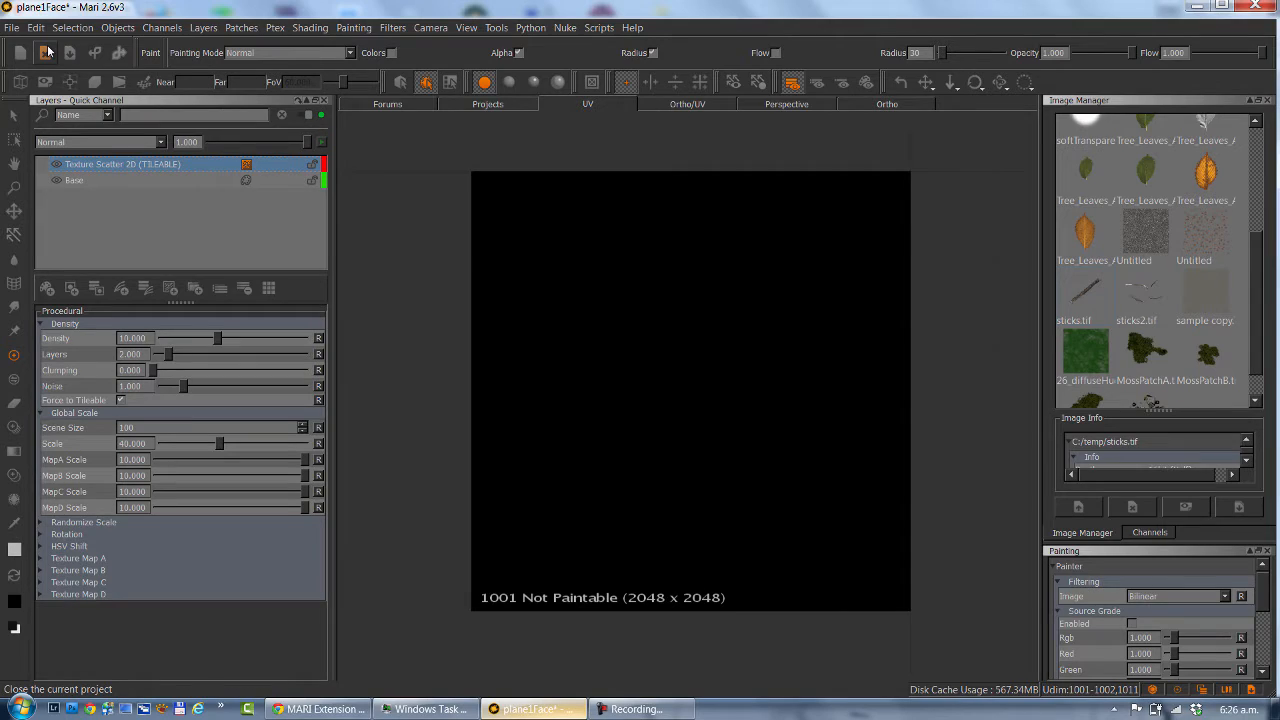
click(35, 27)
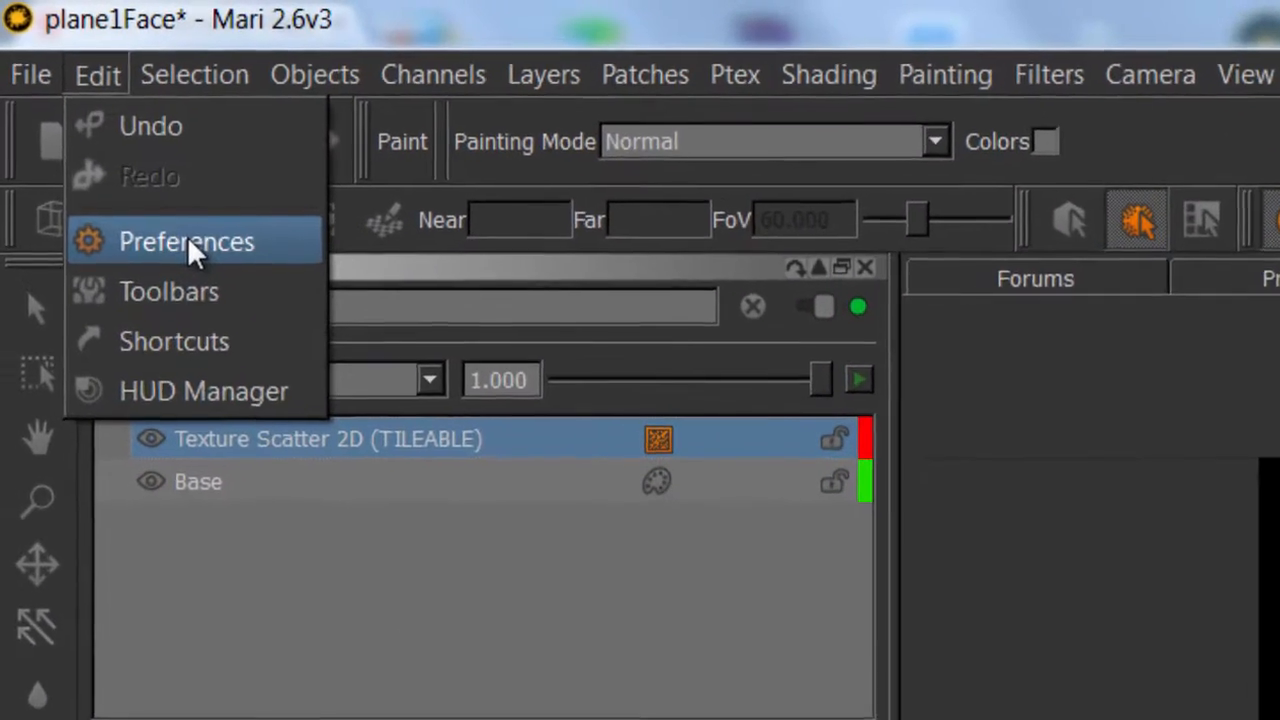
click(70, 95)
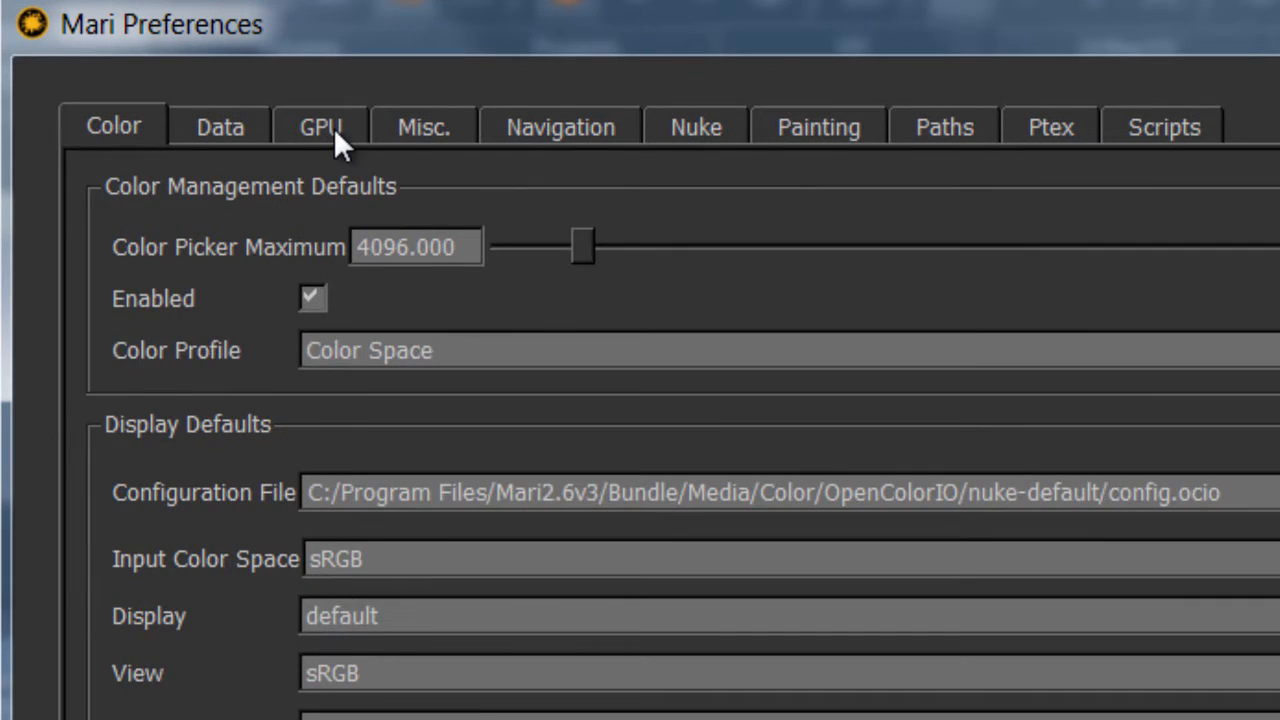
click(334, 140)
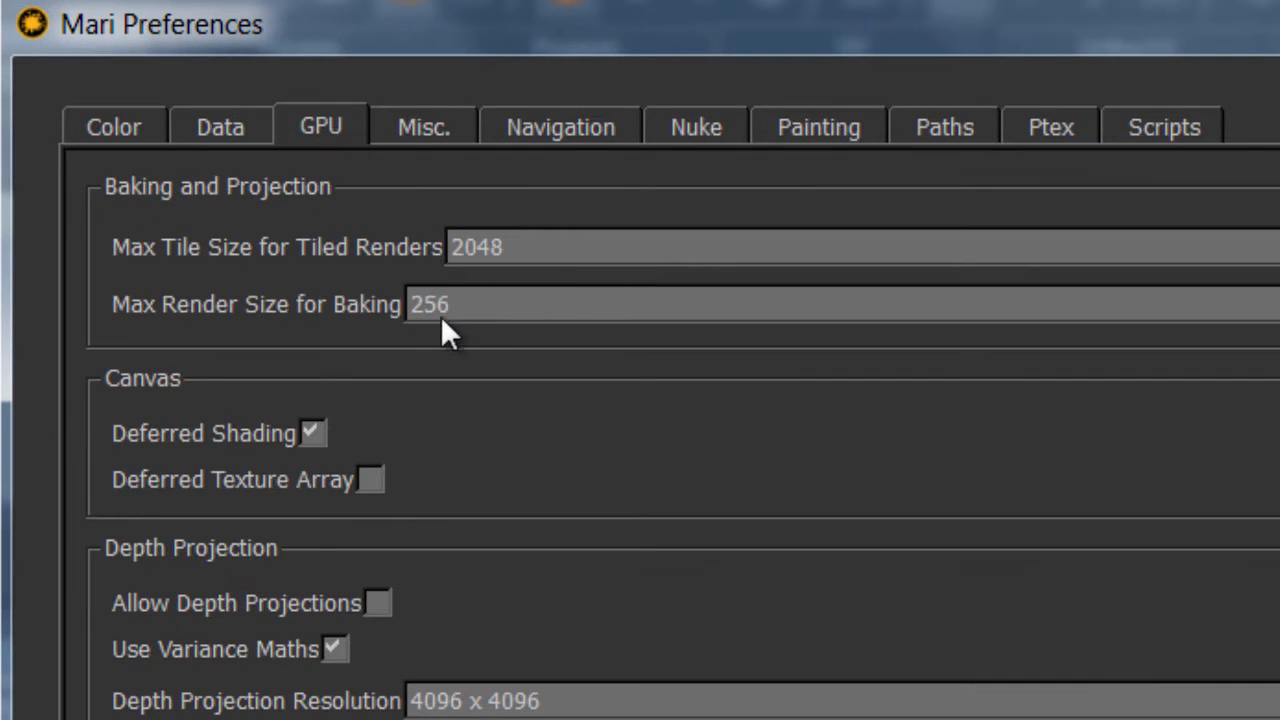
click(466, 318)
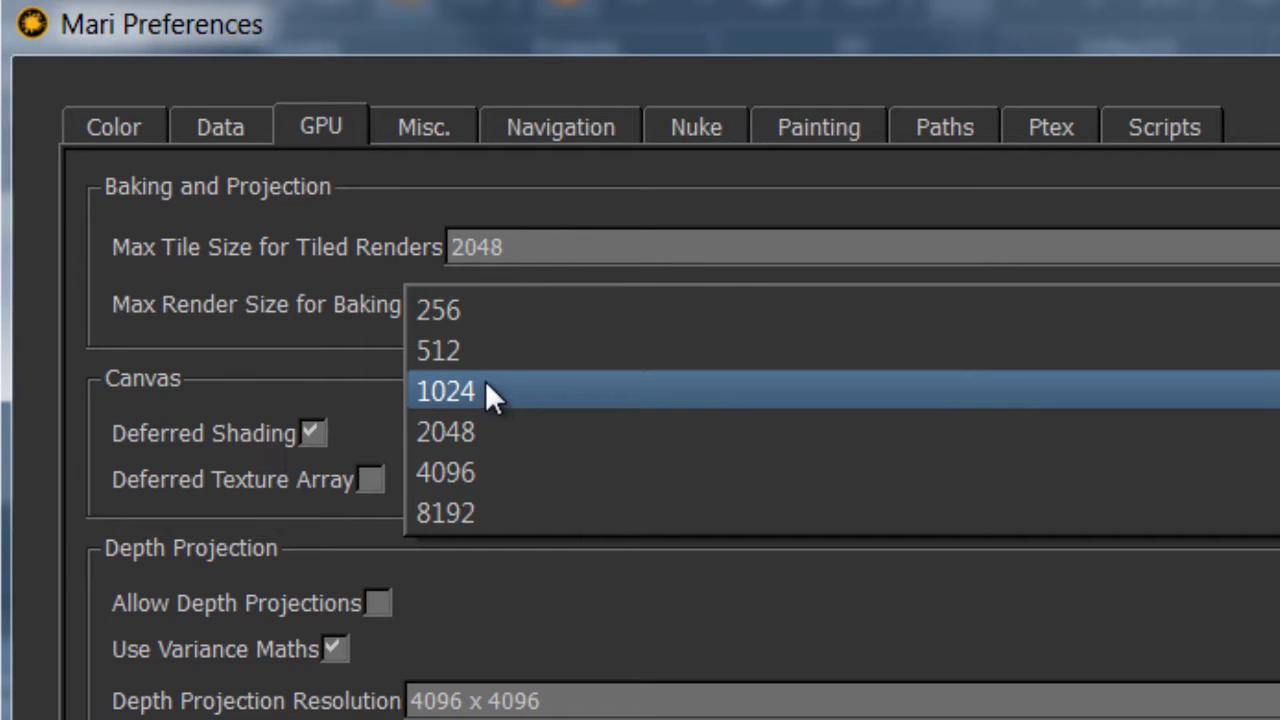
click(470, 319)
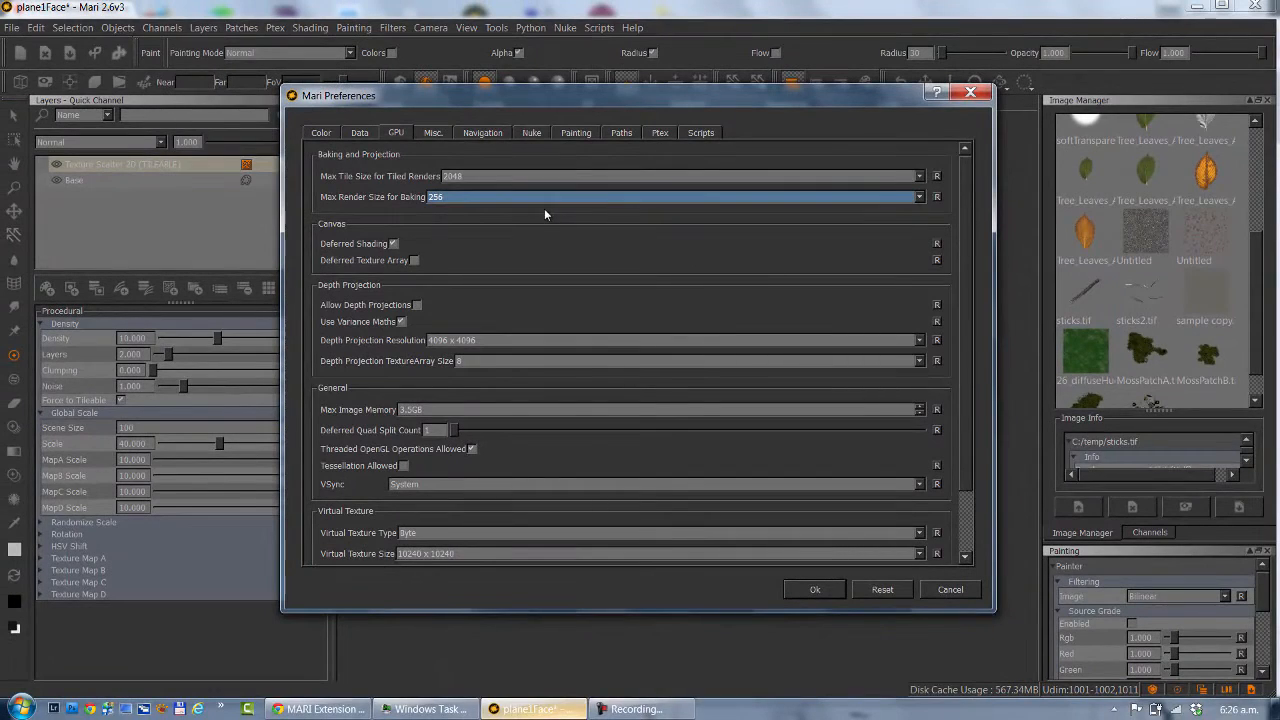
click(812, 590)
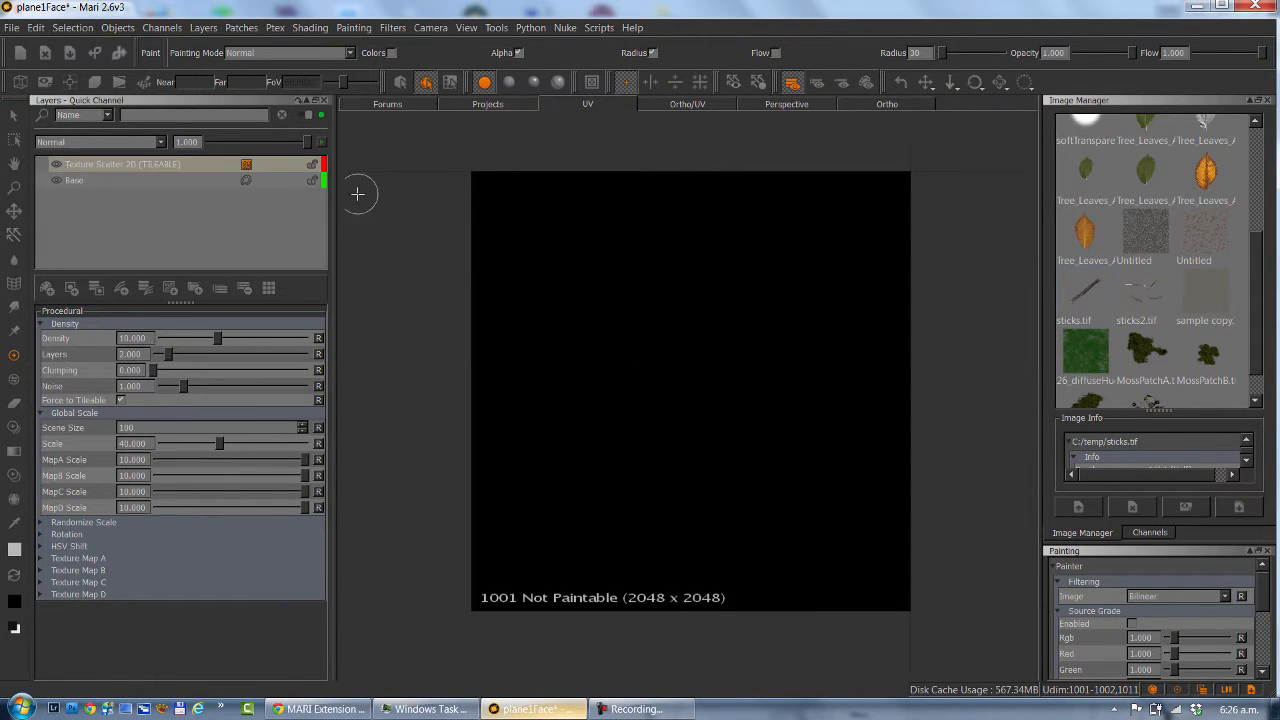
Enlarge the settings area of the Texture Scatter 2D layer and expand its Texture Map A settings.
click(136, 169)
click(201, 170)
drag(196, 263, 197, 222)
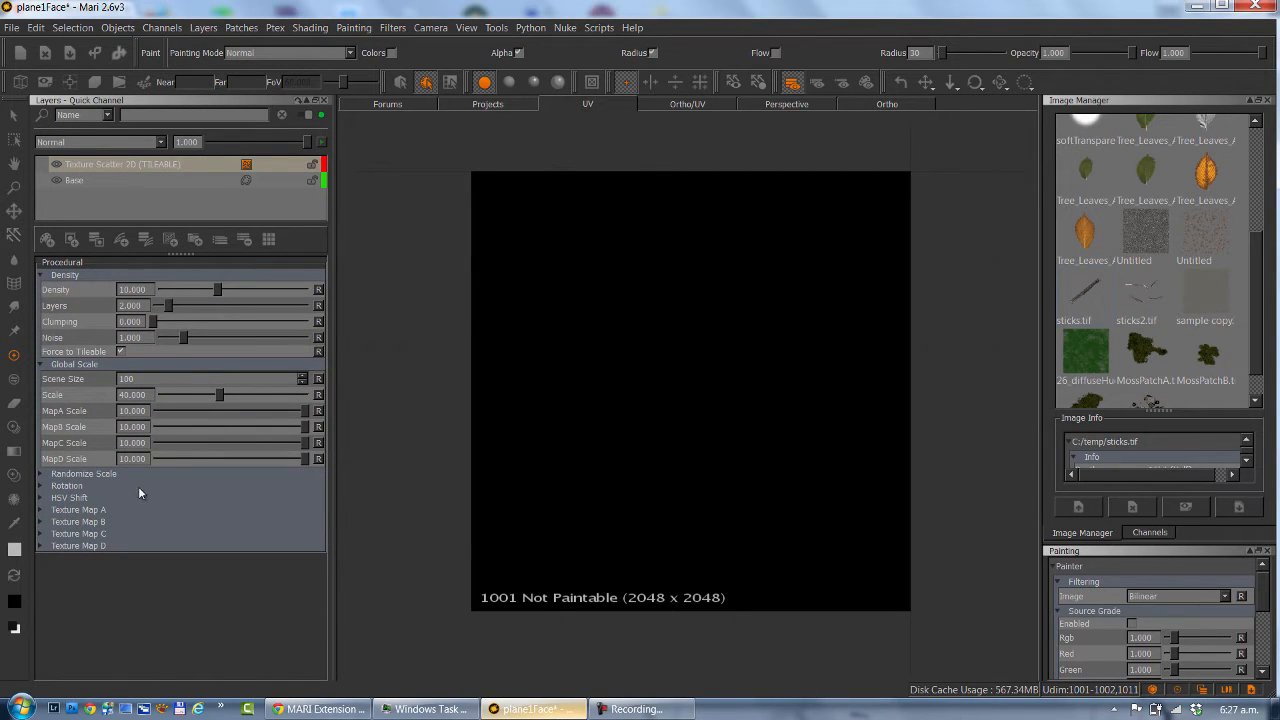
click(78, 510)
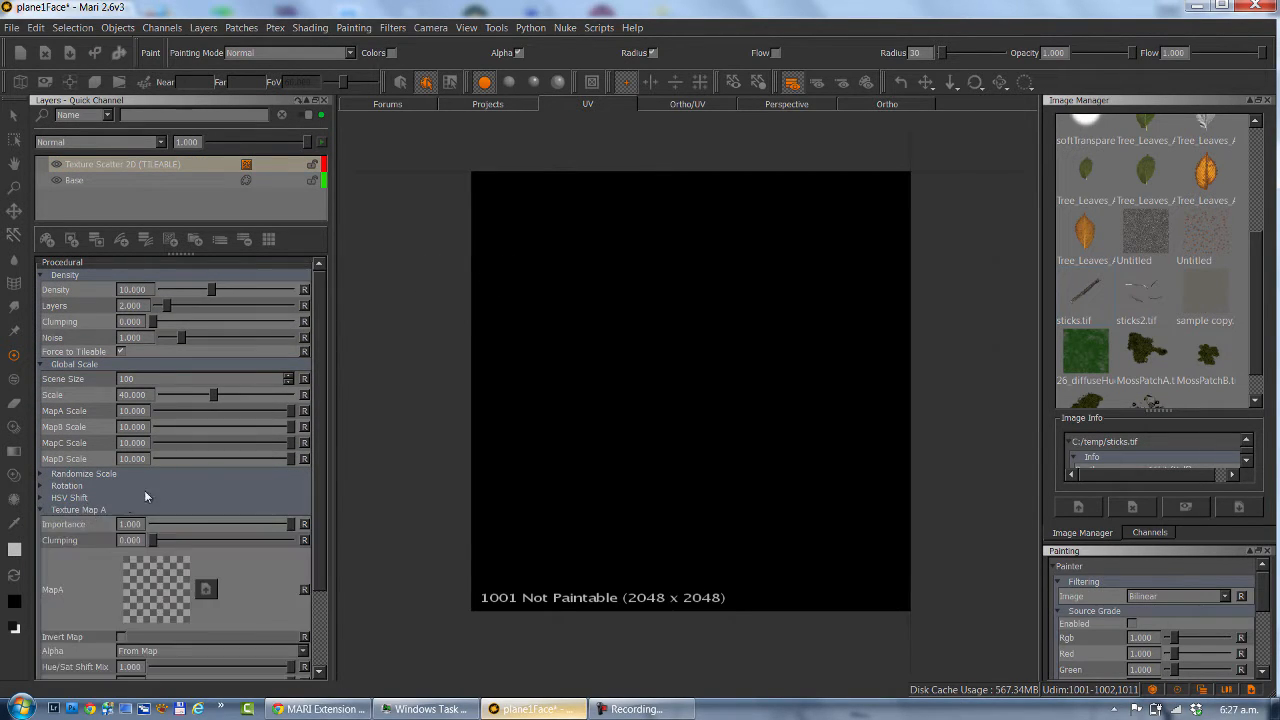
scroll(313, 338, down, 1)
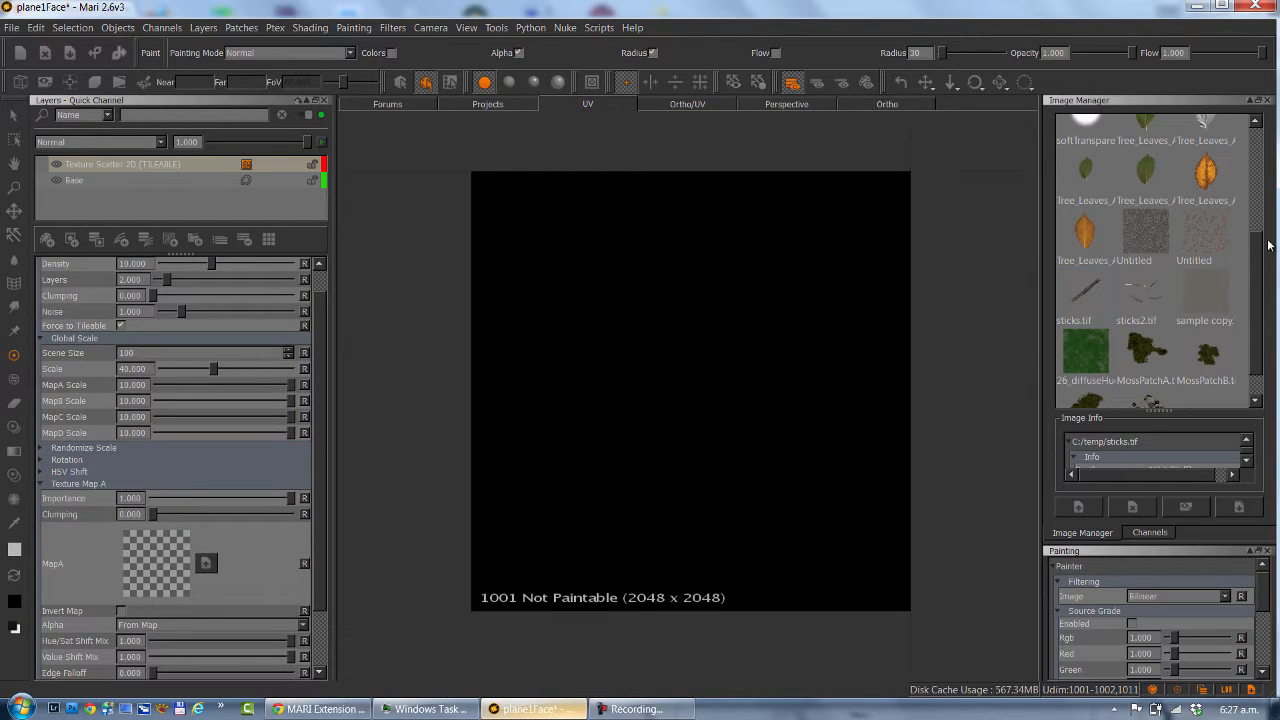
Preview the gravel image IMG_8684.tif and assign it as MapA of the Texture Scatter 2D procedural.
drag(1262, 256, 1272, 135)
double_click(1078, 134)
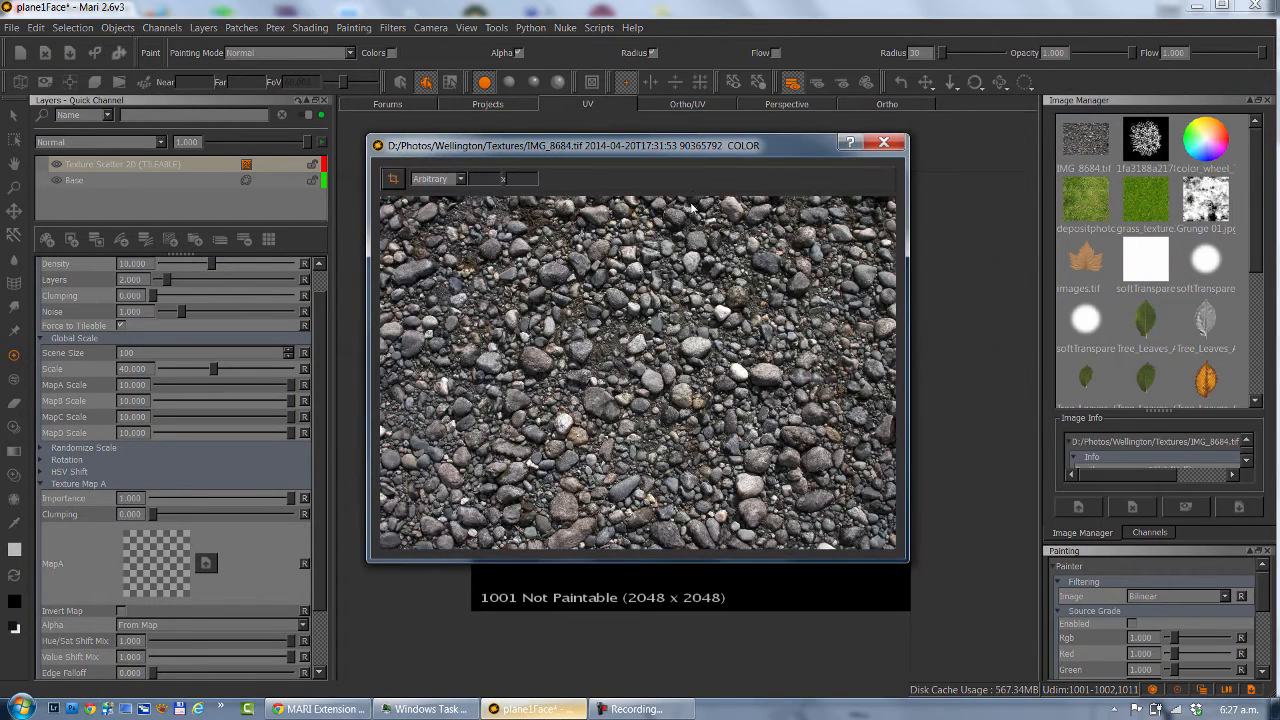
alt+right_drag(700, 341, 620, 345)
alt+right_drag(731, 489, 842, 231)
click(884, 145)
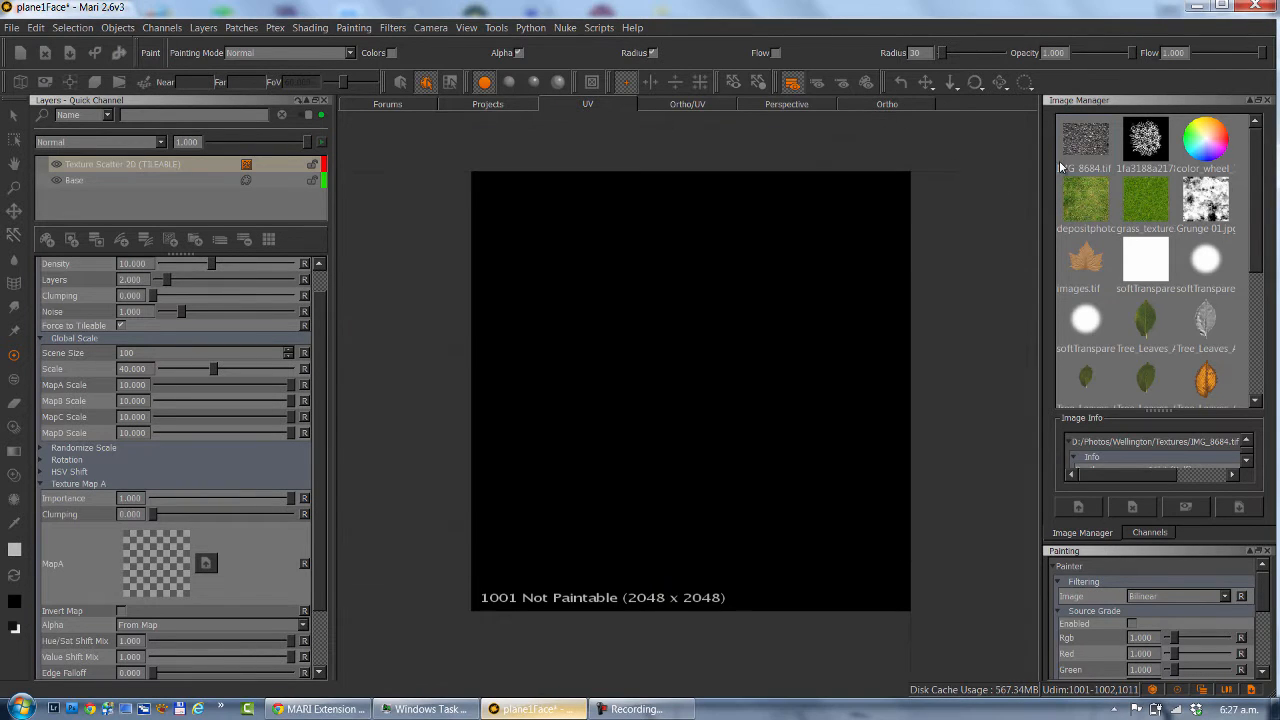
drag(1088, 140, 180, 551)
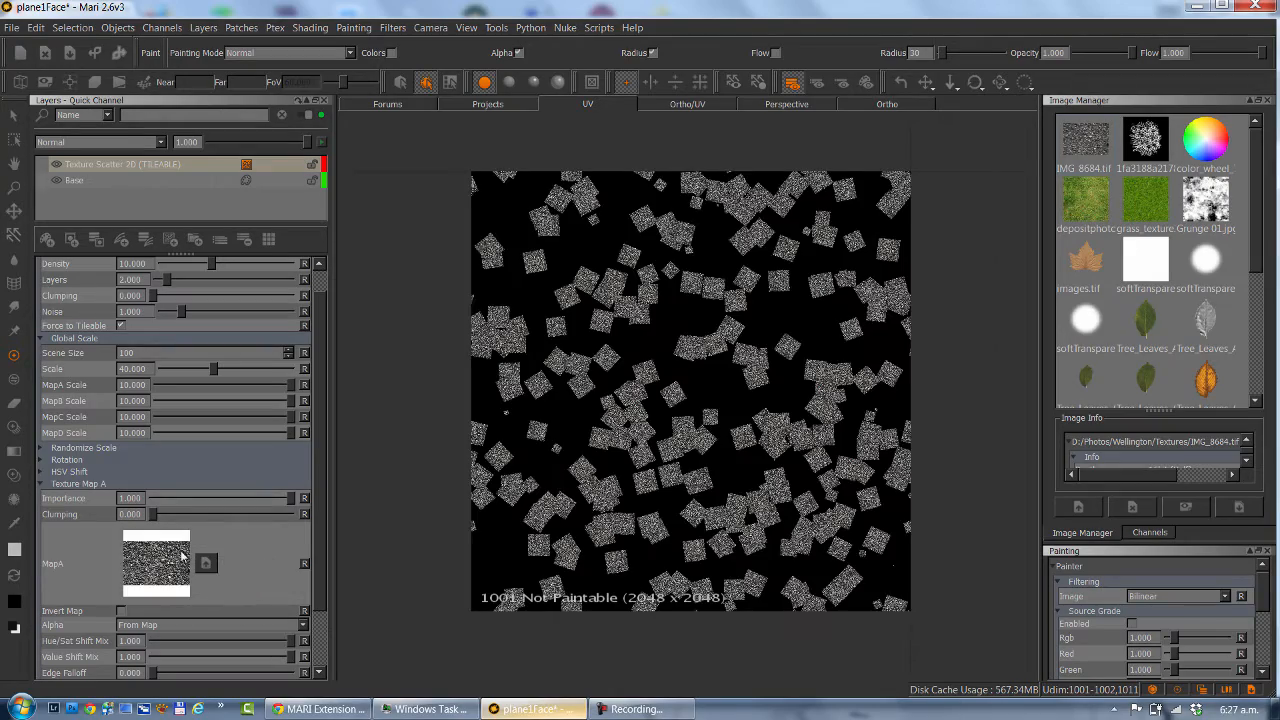
Examine the scattered gravel patches up close in the UV view, checking their edges and overlaps.
alt+right_drag(609, 289, 740, 430)
alt+middle_drag(700, 330, 629, 588)
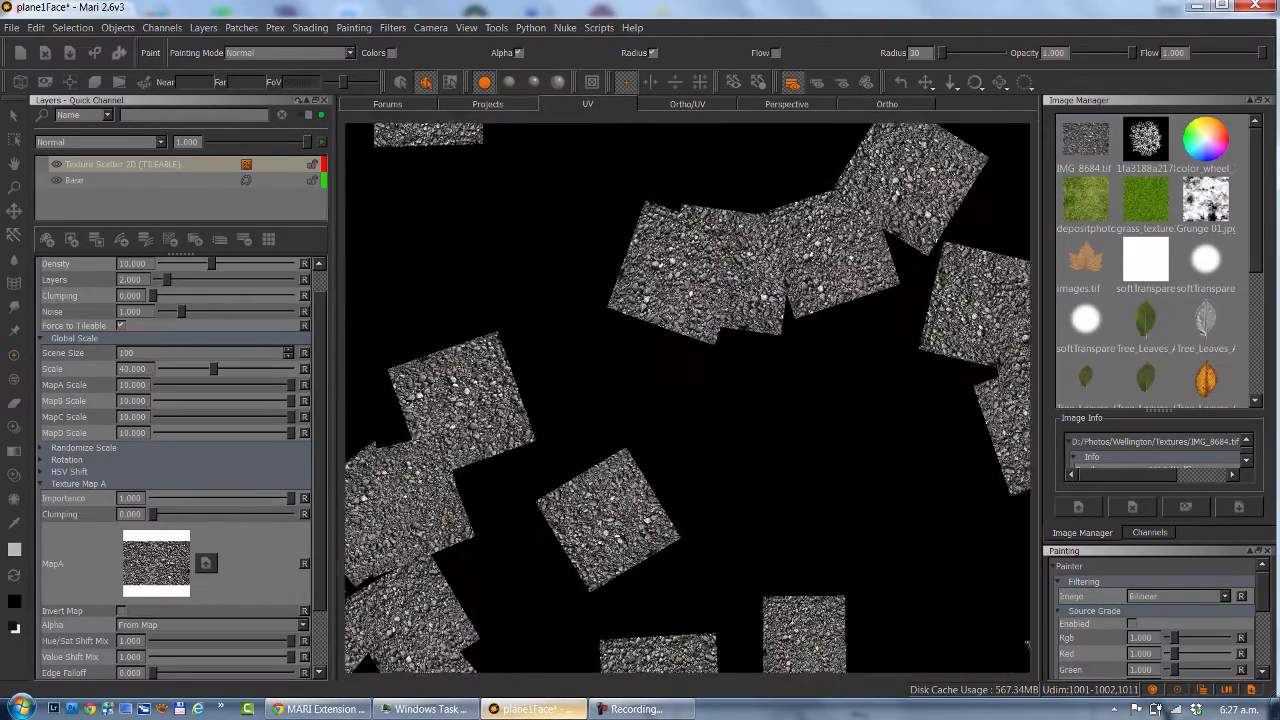
alt+right_drag(520, 520, 660, 540)
alt+middle_drag(700, 300, 702, 377)
alt+right_drag(657, 375, 600, 365)
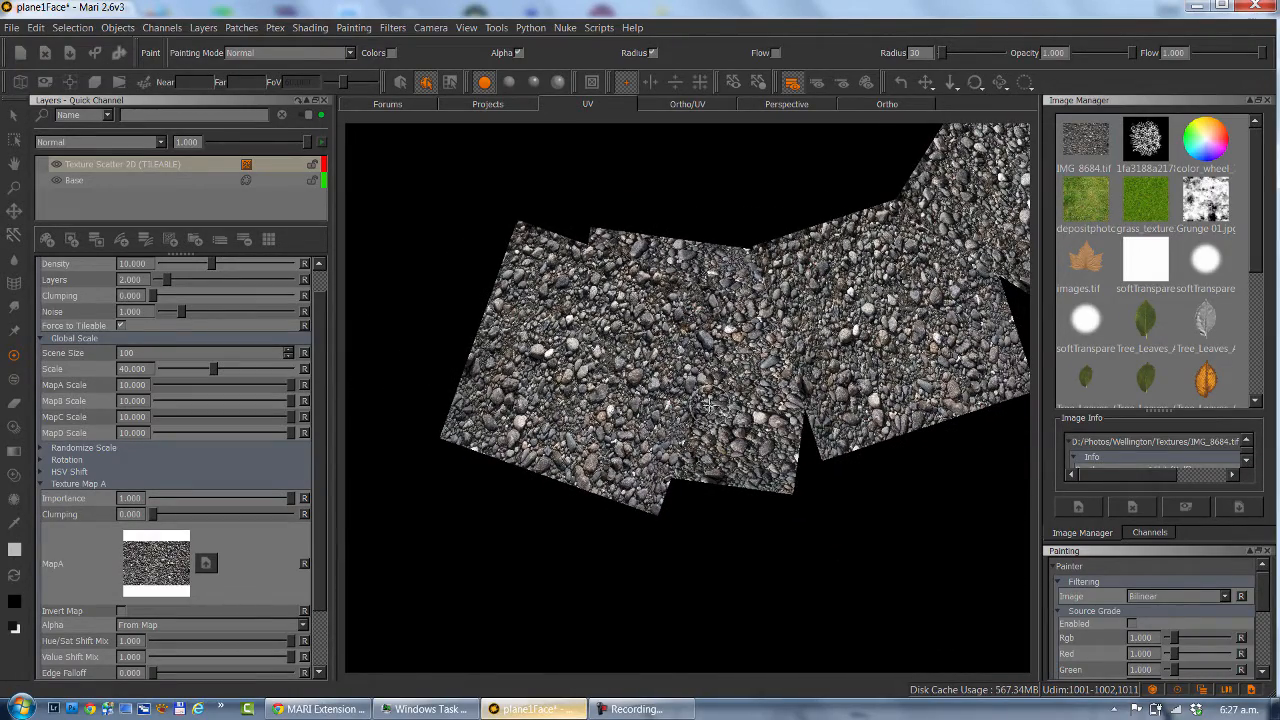
alt+right_drag(660, 328, 748, 356)
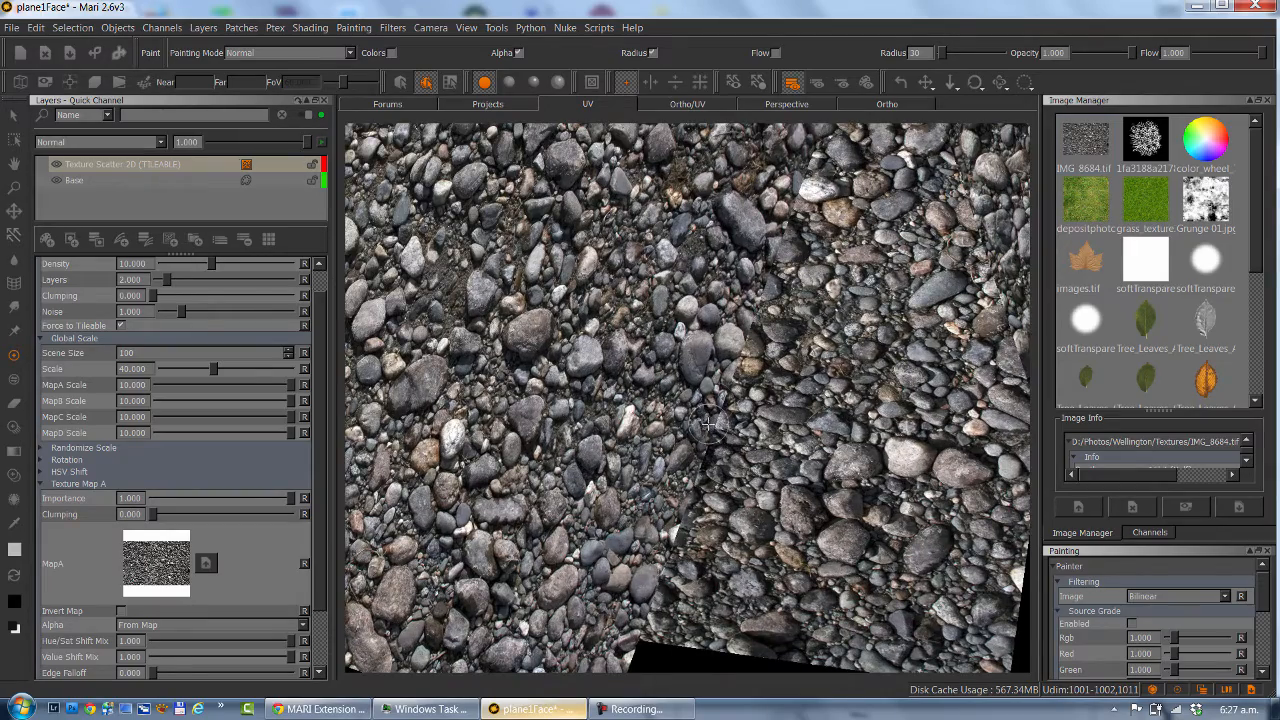
alt+right_drag(795, 277, 528, 280)
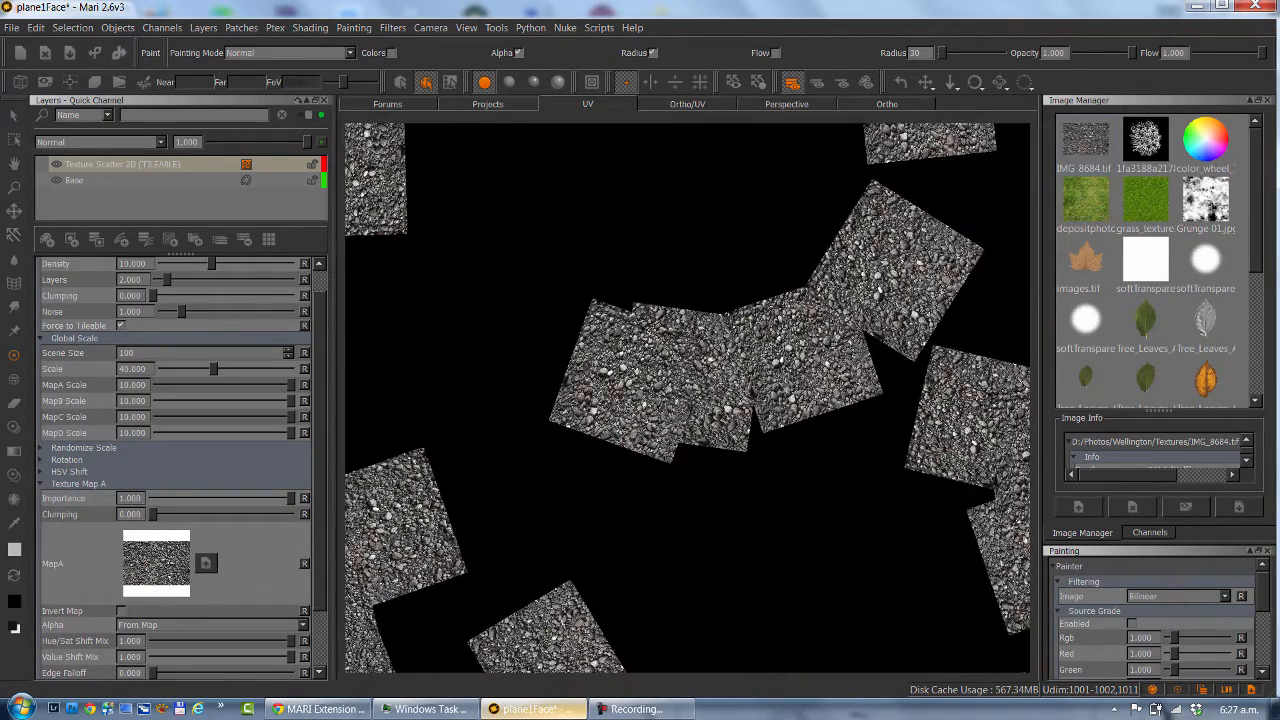
Set Texture Map A's Edge Falloff to about 0.309, Edge Softness to 0.913 and Edge Roundness to 0.478.
scroll(324, 343, down, 3)
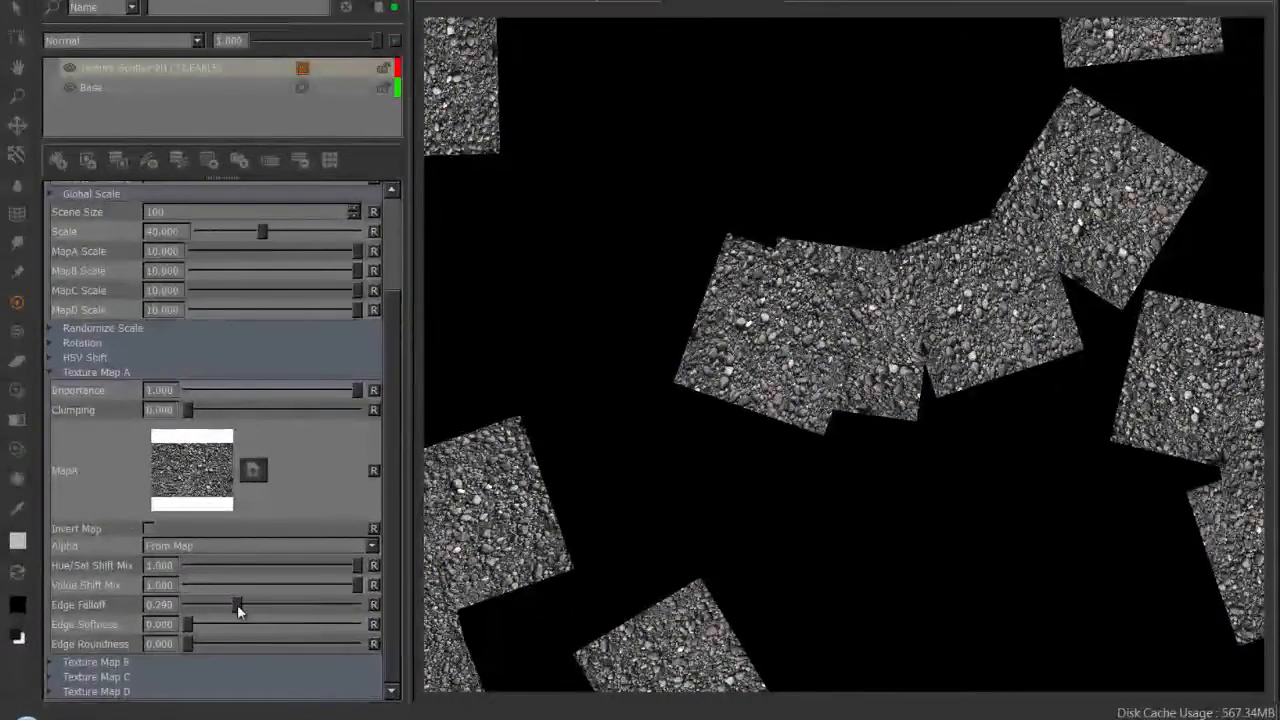
drag(237, 604, 343, 627)
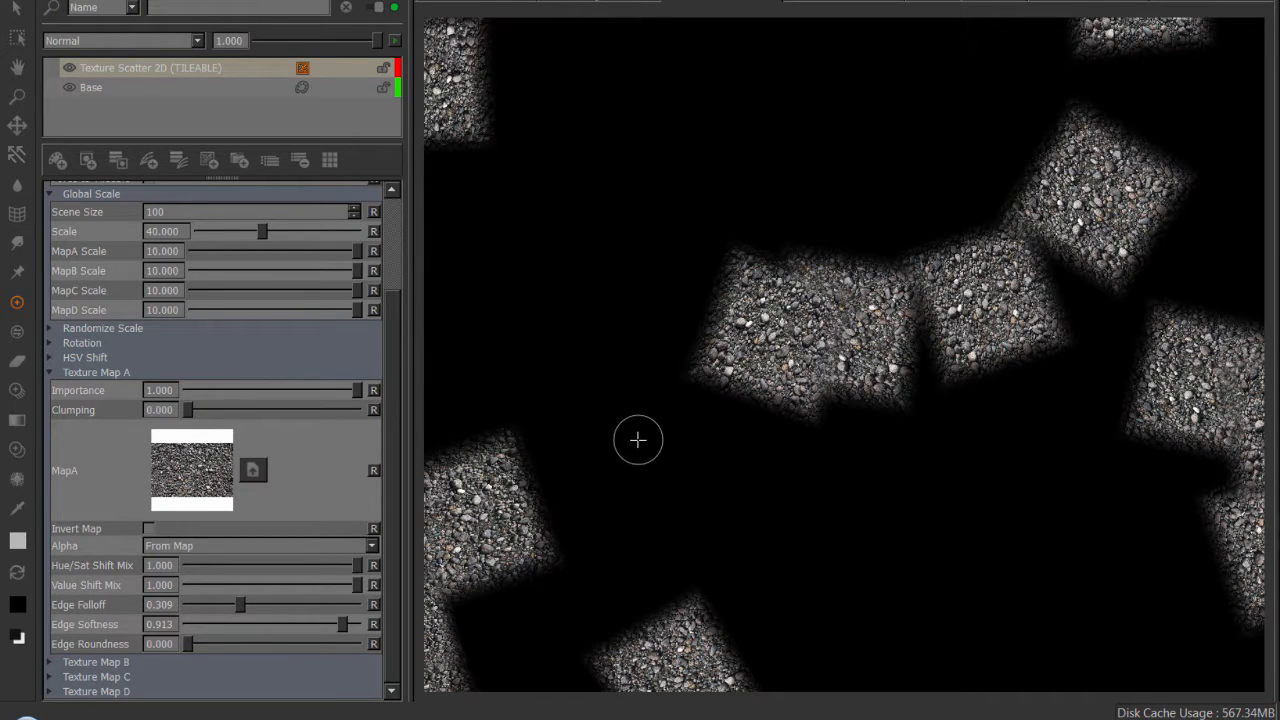
scroll(637, 437, up, 3)
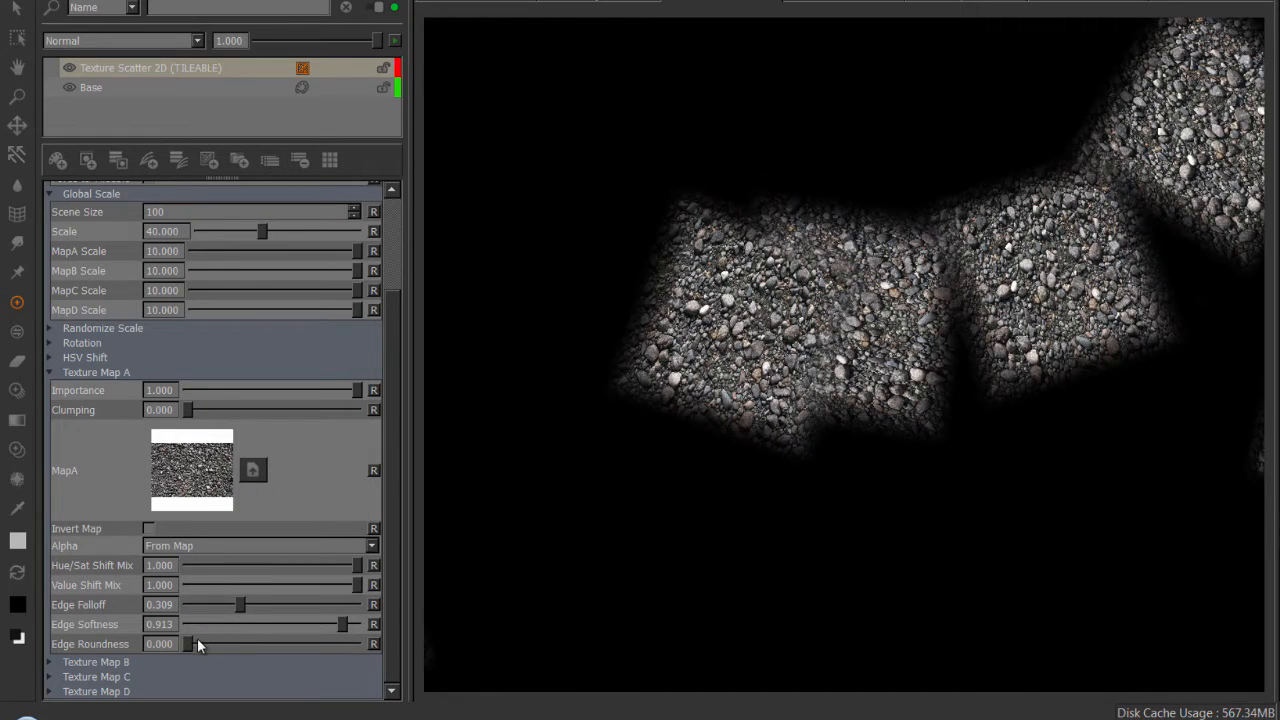
drag(220, 648, 269, 645)
Expand the Randomize Scale settings and set Randomize Scale to about 0.193.
mouse_move(842, 306)
alt+right_down()
mouse_move(1098, 333)
mouse_move(783, 302)
mouse_move(852, 308)
alt+right_up()
alt+middle_drag(852, 308, 871, 262)
alt+middle_drag(827, 434, 836, 607)
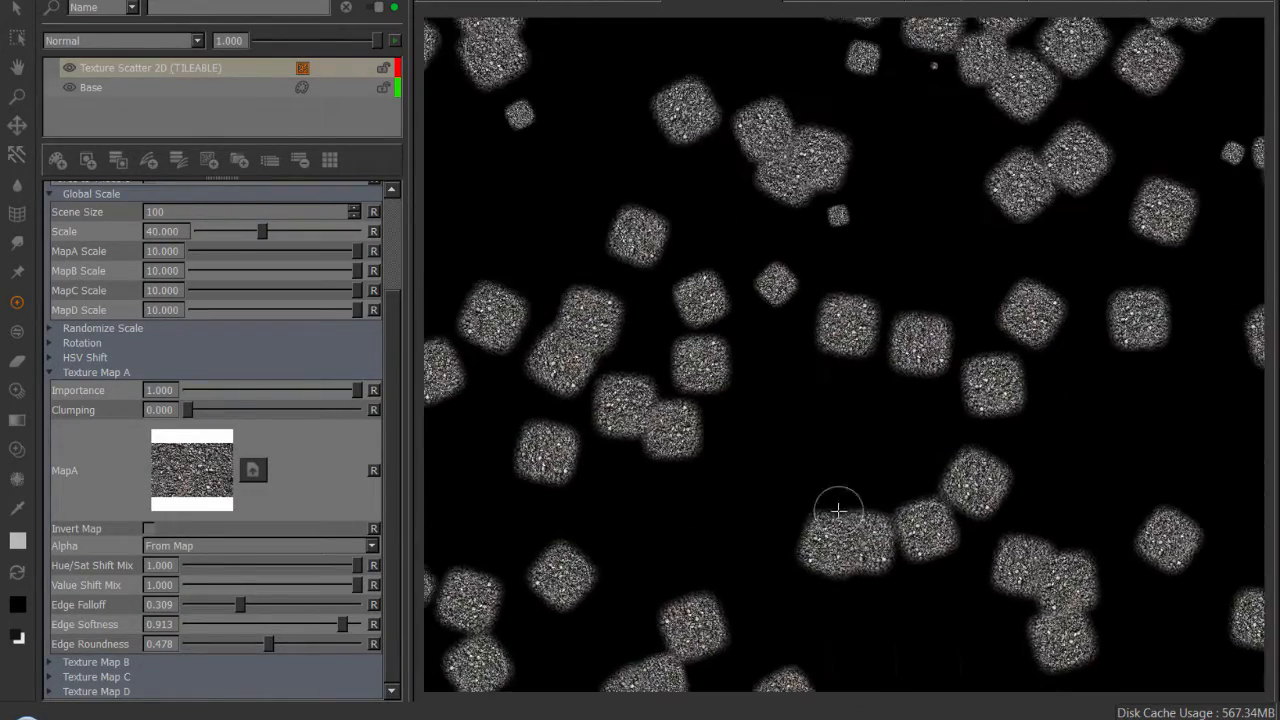
mouse_move(837, 346)
alt+middle_down()
mouse_move(830, 486)
mouse_move(830, 472)
alt+middle_up()
alt+right_drag(838, 367, 880, 340)
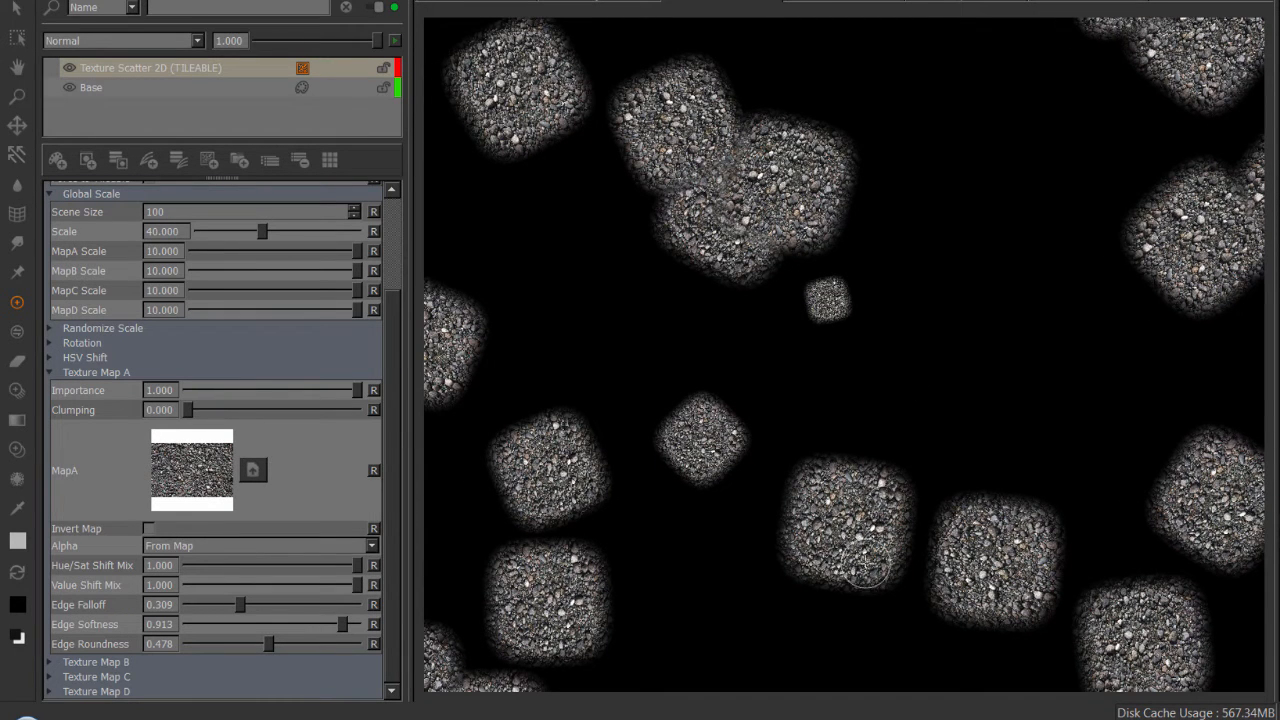
click(118, 328)
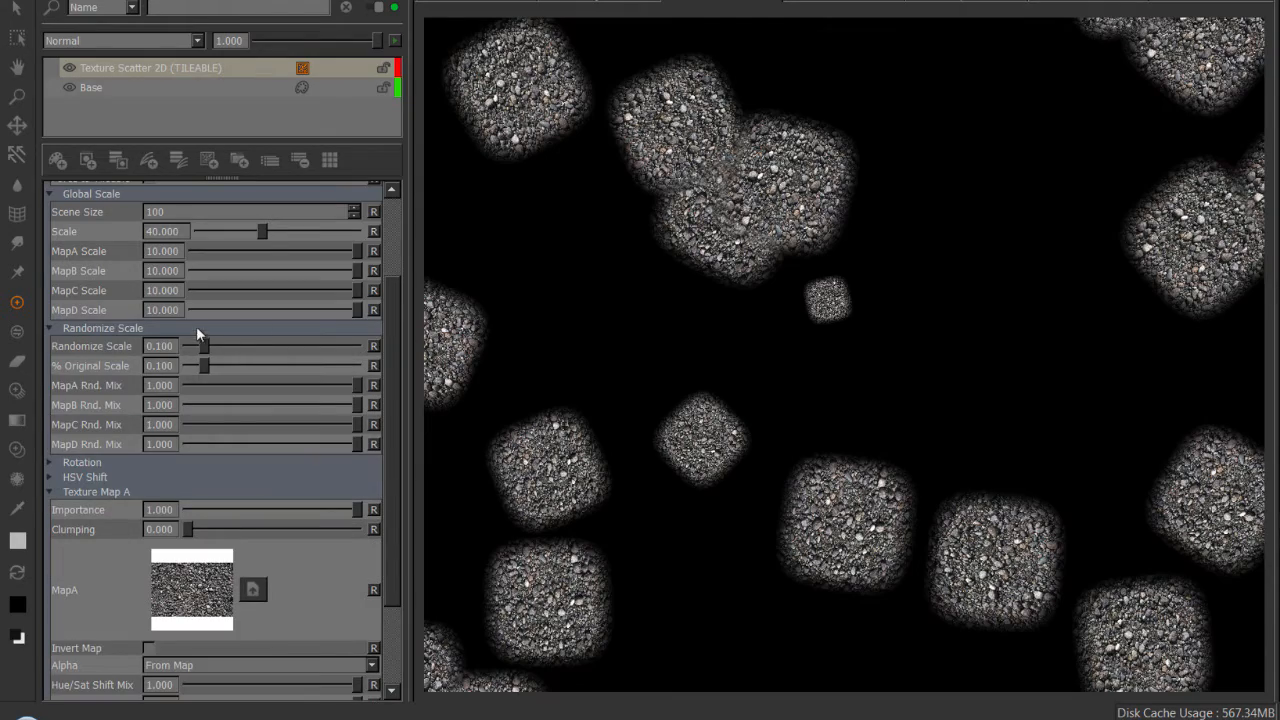
drag(207, 345, 216, 344)
drag(246, 349, 221, 385)
Set Randomize Scale to about 0.164 and % Original Scale to 0 for the scattered gravel patches.
alt+right_drag(838, 382, 763, 366)
alt+middle_drag(763, 366, 596, 352)
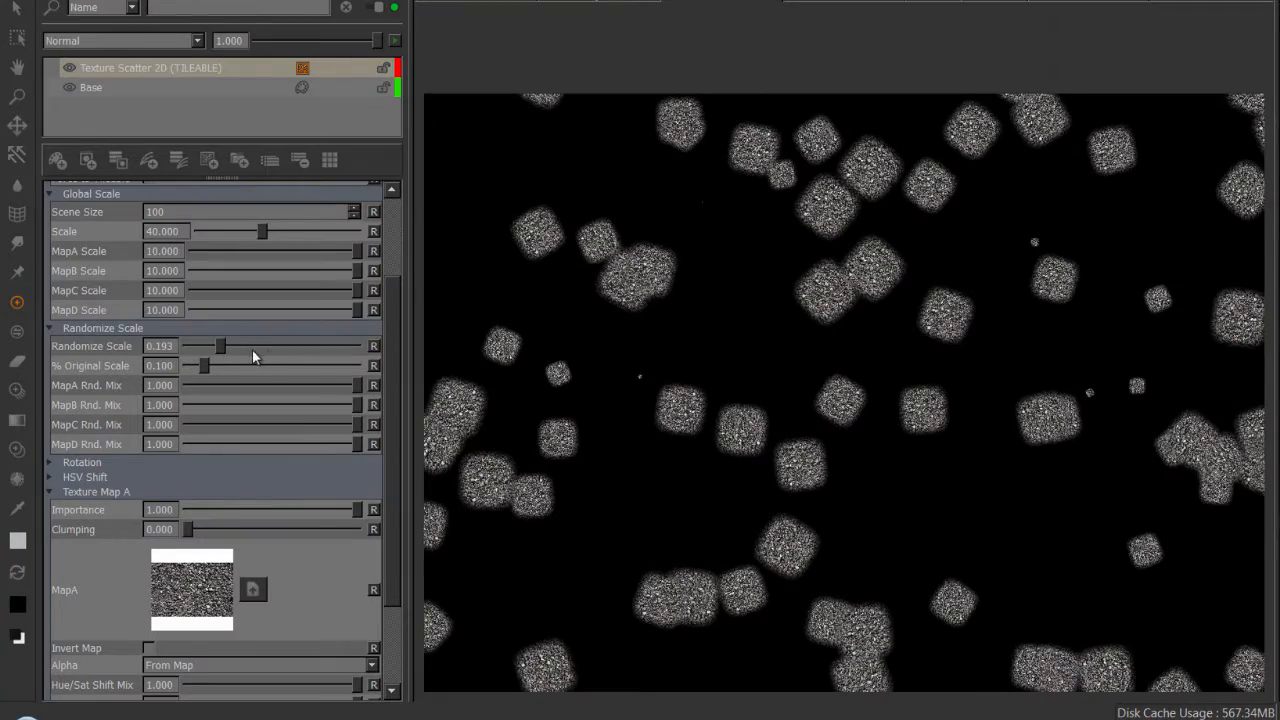
mouse_move(220, 347)
mouse_down()
mouse_move(279, 359)
mouse_move(193, 364)
mouse_move(272, 364)
mouse_move(215, 368)
mouse_up()
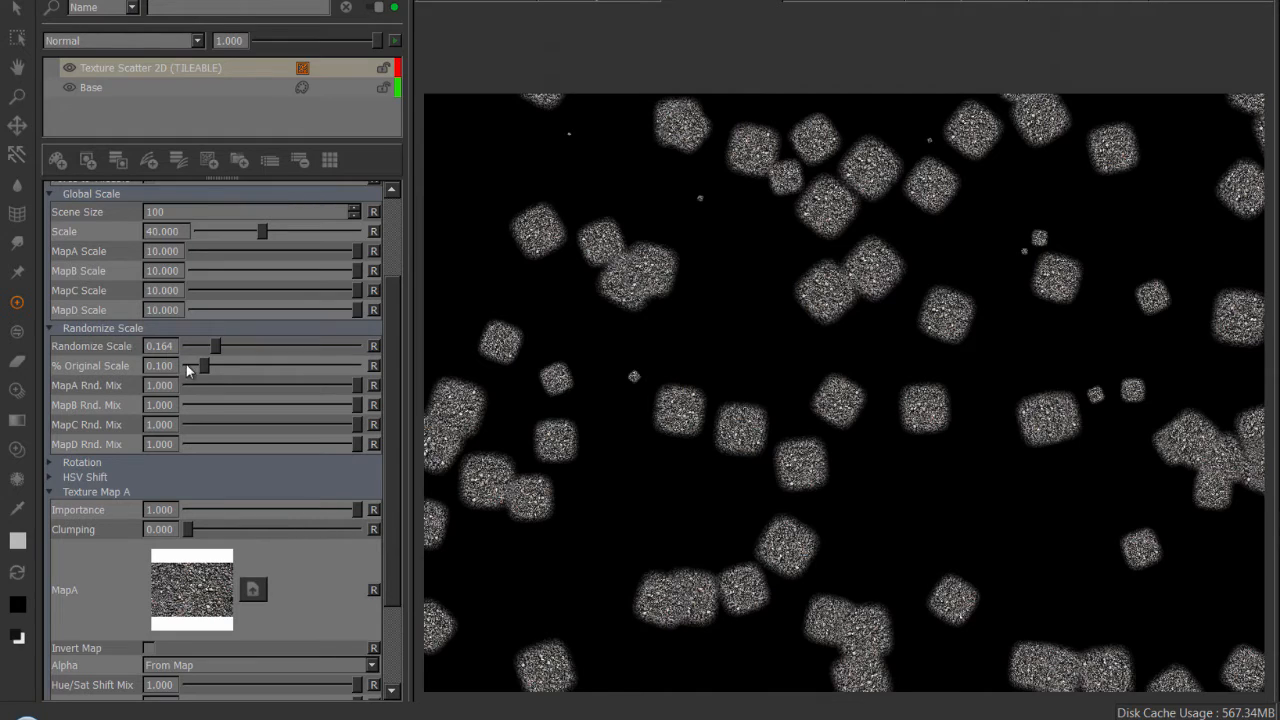
drag(390, 348, 390, 349)
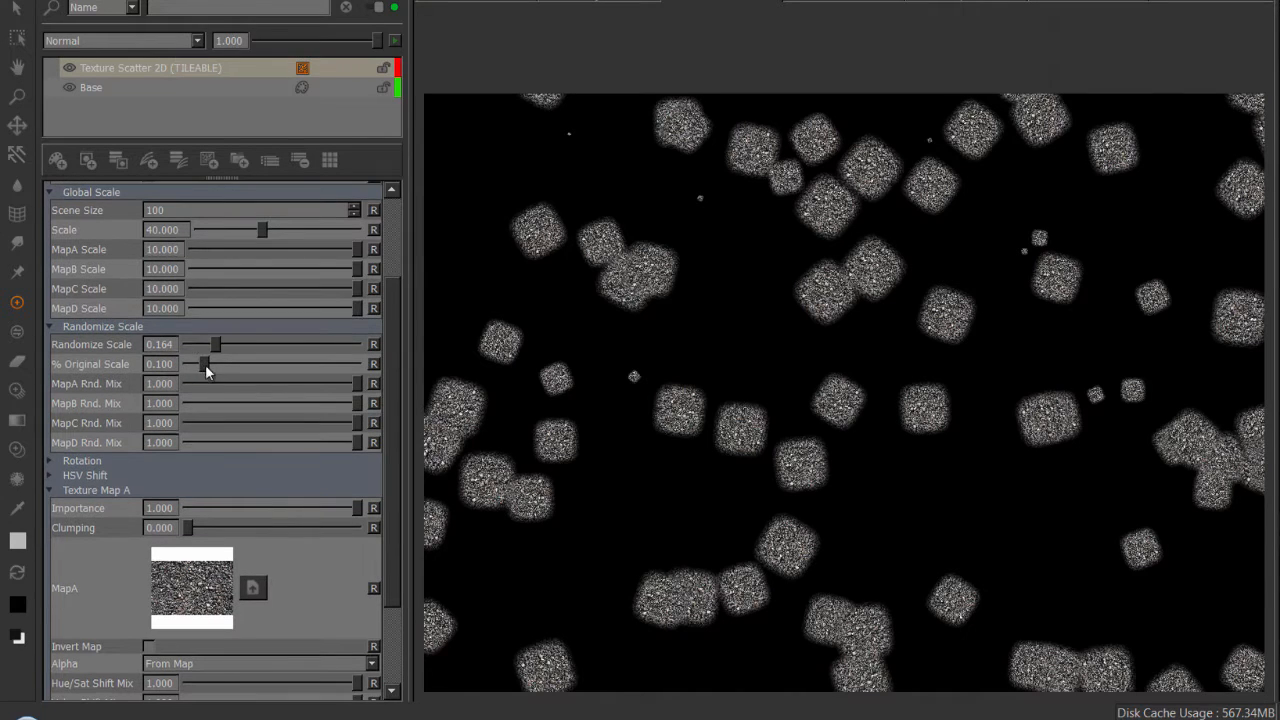
drag(205, 368, 127, 386)
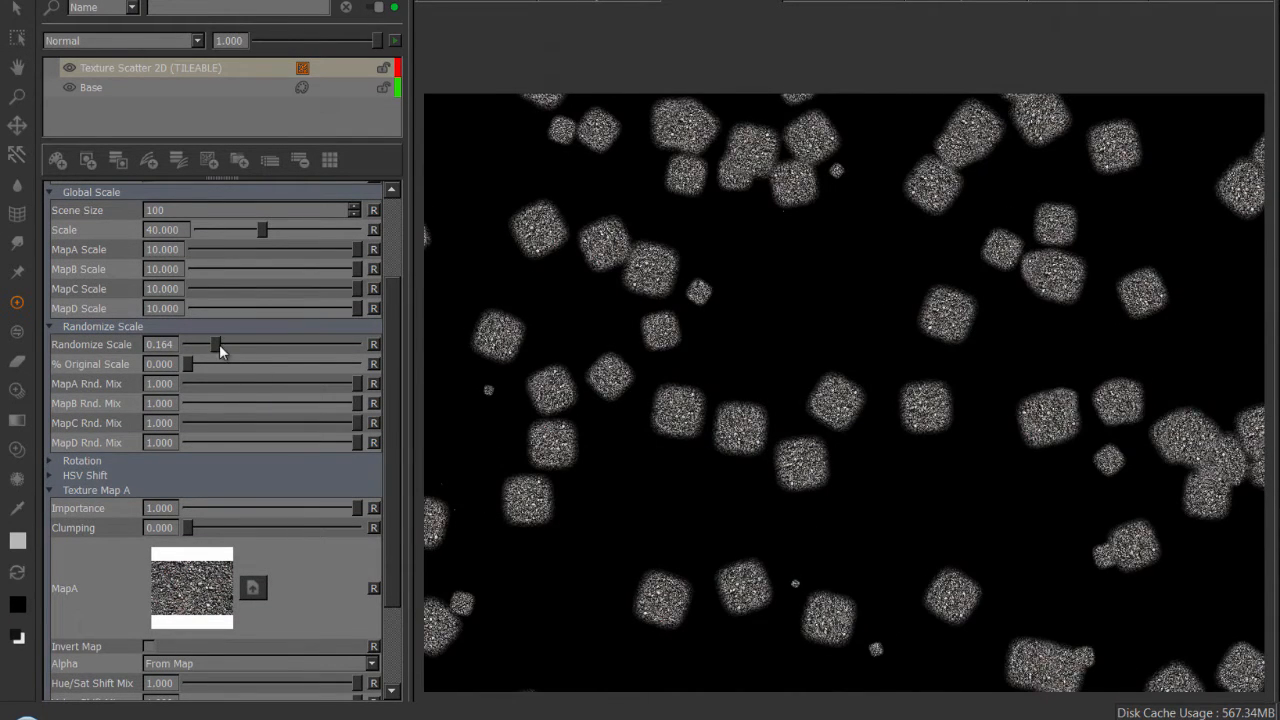
Set Randomize Scale to 0 and raise the Global Scale section's Scale to about 44.042.
drag(219, 344, 140, 347)
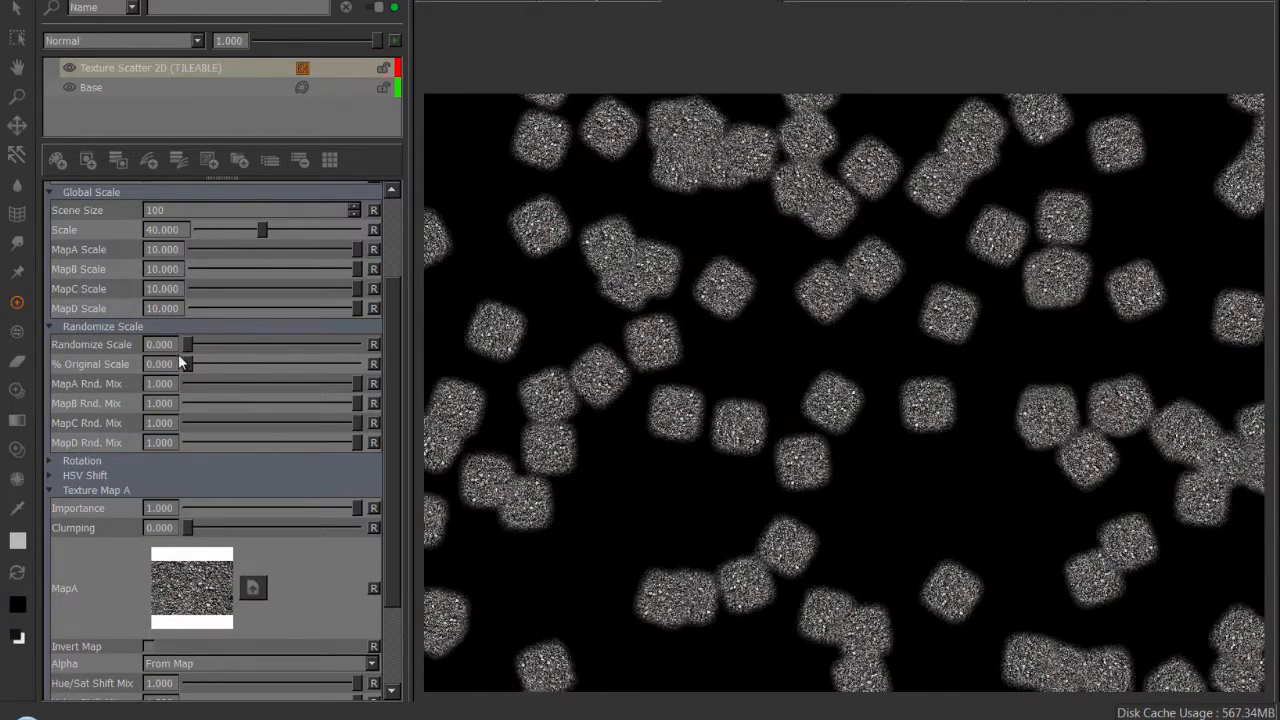
alt+right_drag(807, 372, 808, 402)
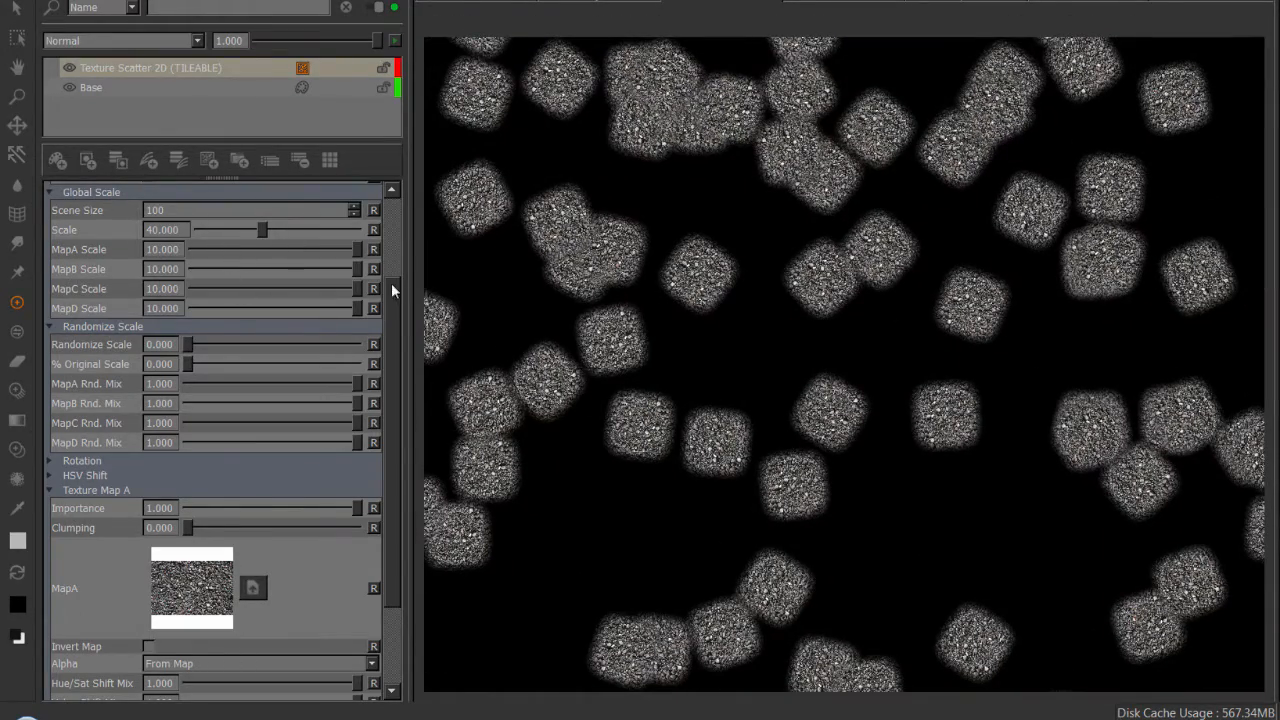
drag(391, 283, 388, 212)
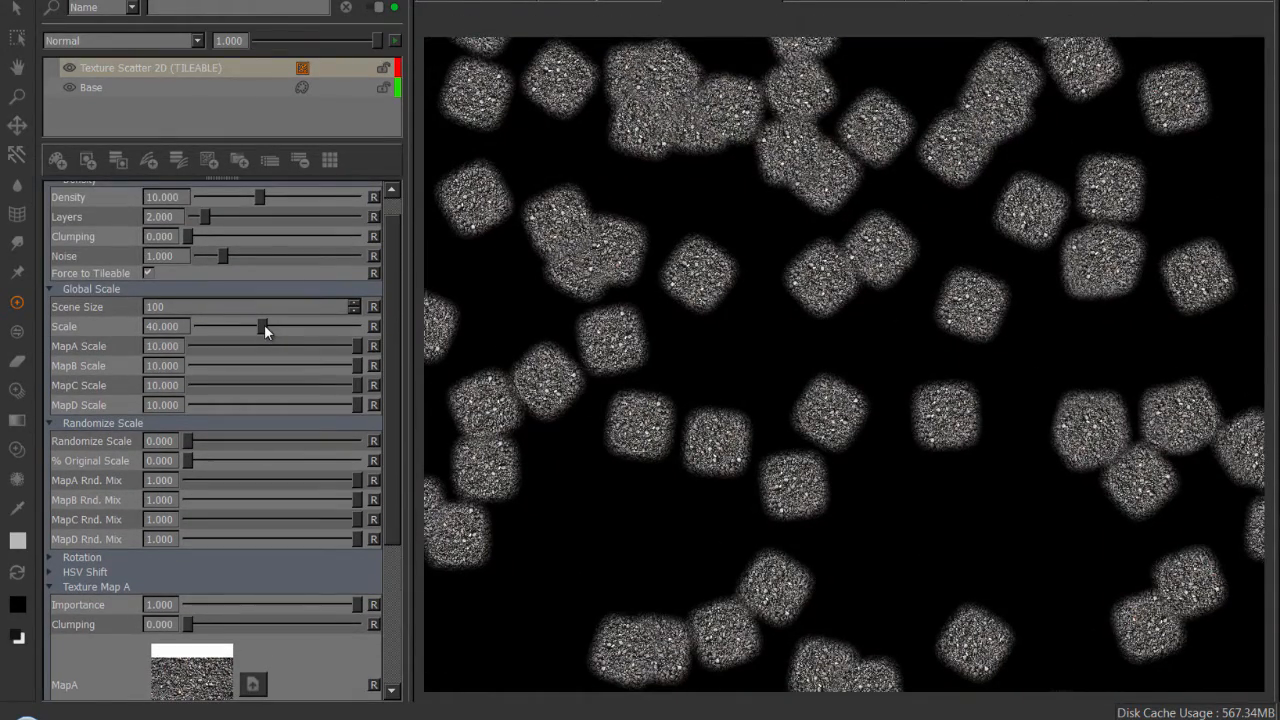
drag(264, 324, 271, 328)
alt+right_drag(911, 412, 880, 386)
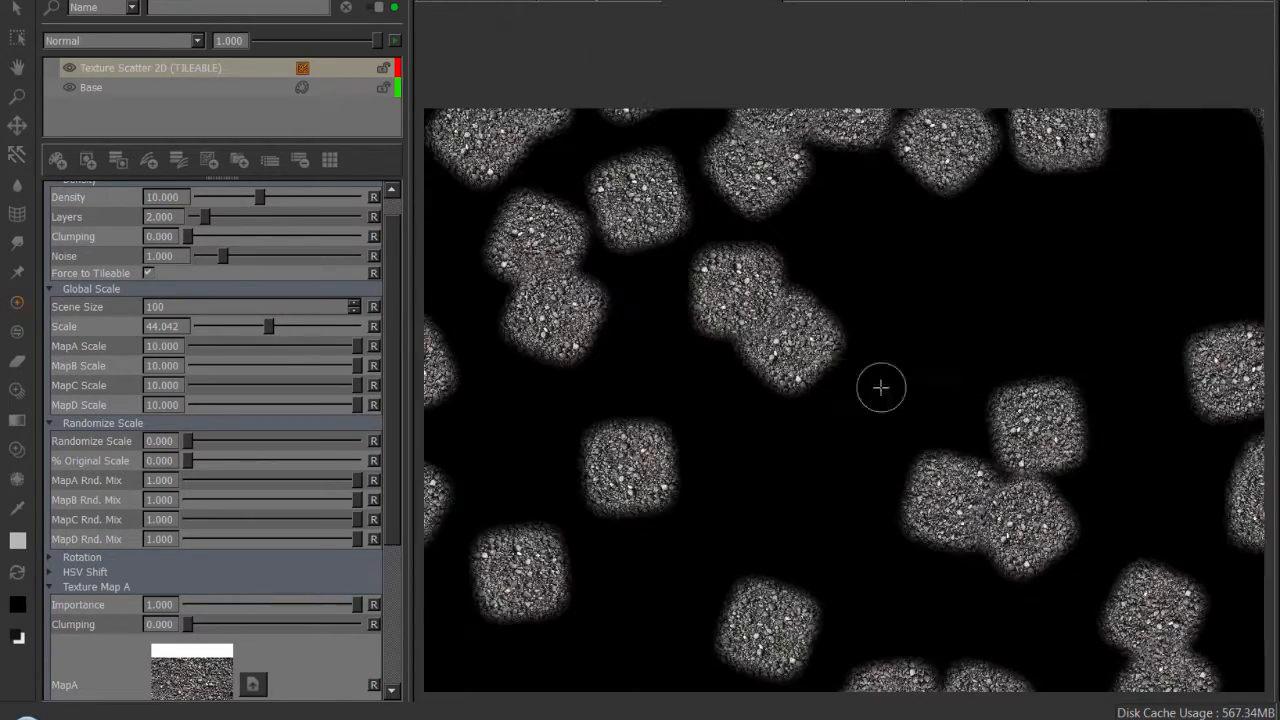
alt+middle_drag(820, 368, 895, 337)
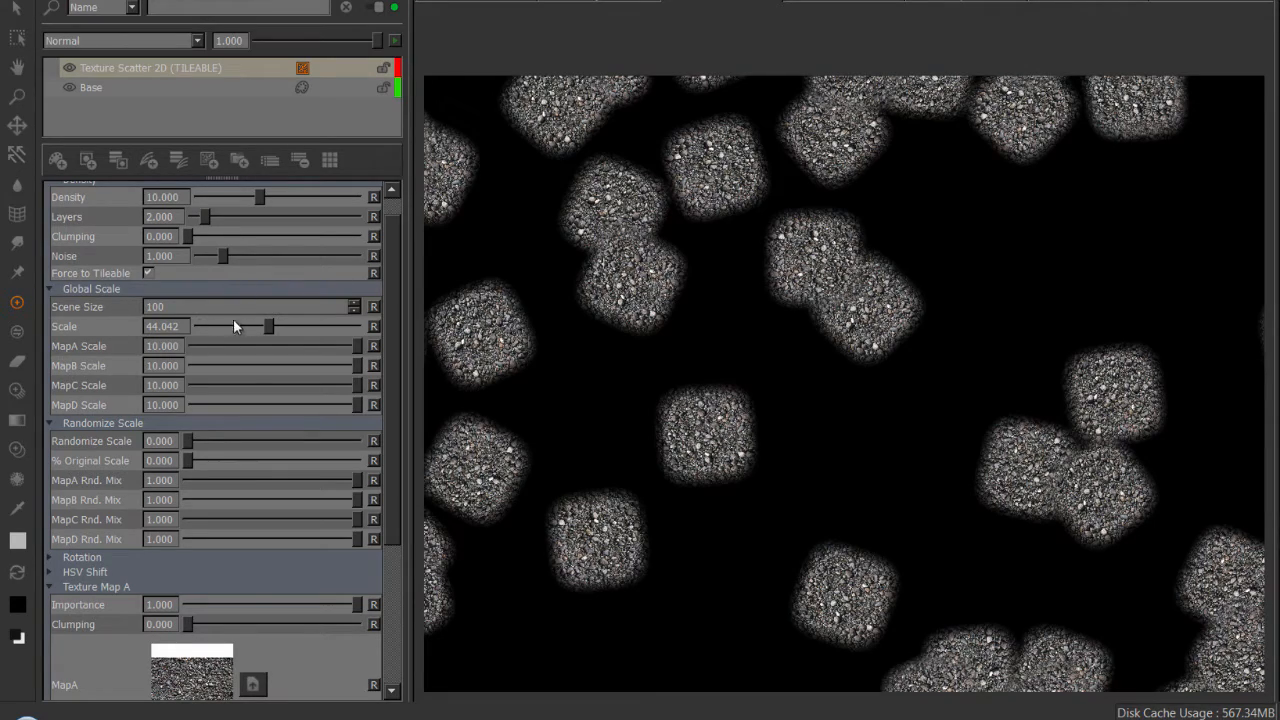
Lower the global Scale to 0.001 and inspect the scattered gravel patches in the UV view.
drag(269, 324, 173, 328)
alt+right_drag(714, 346, 761, 415)
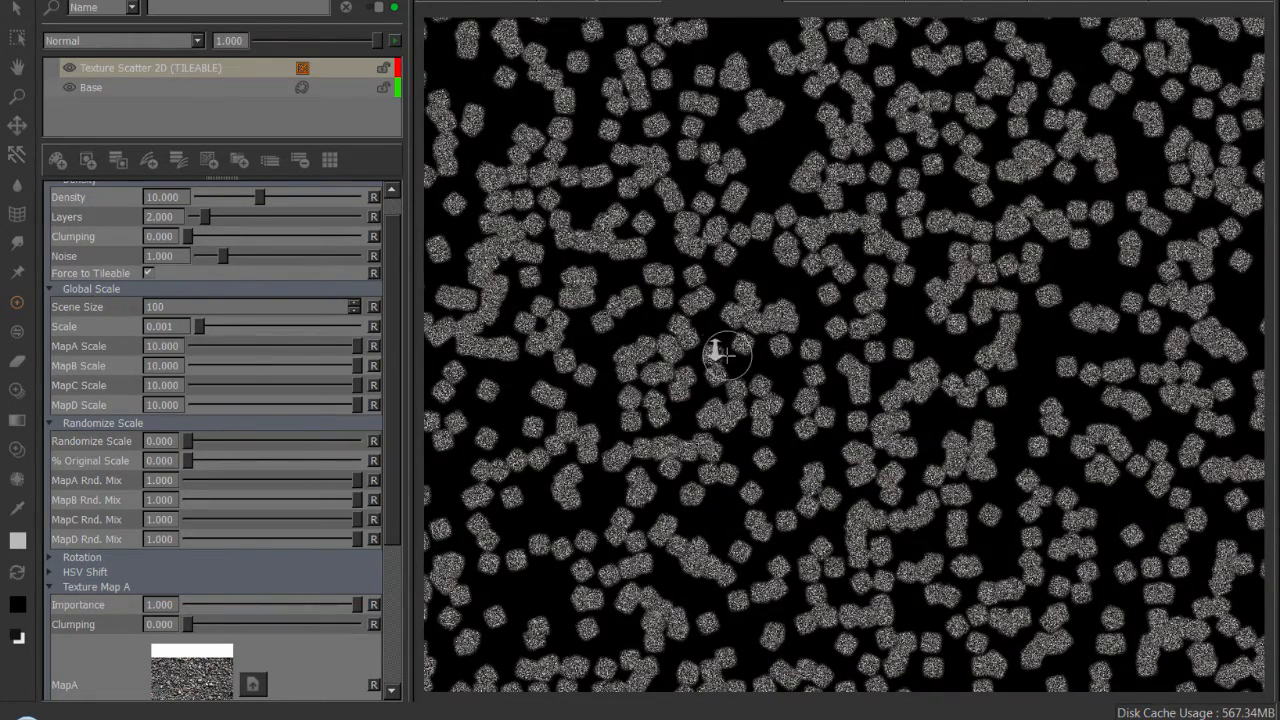
alt+right_drag(714, 349, 886, 382)
alt+right_drag(717, 352, 669, 344)
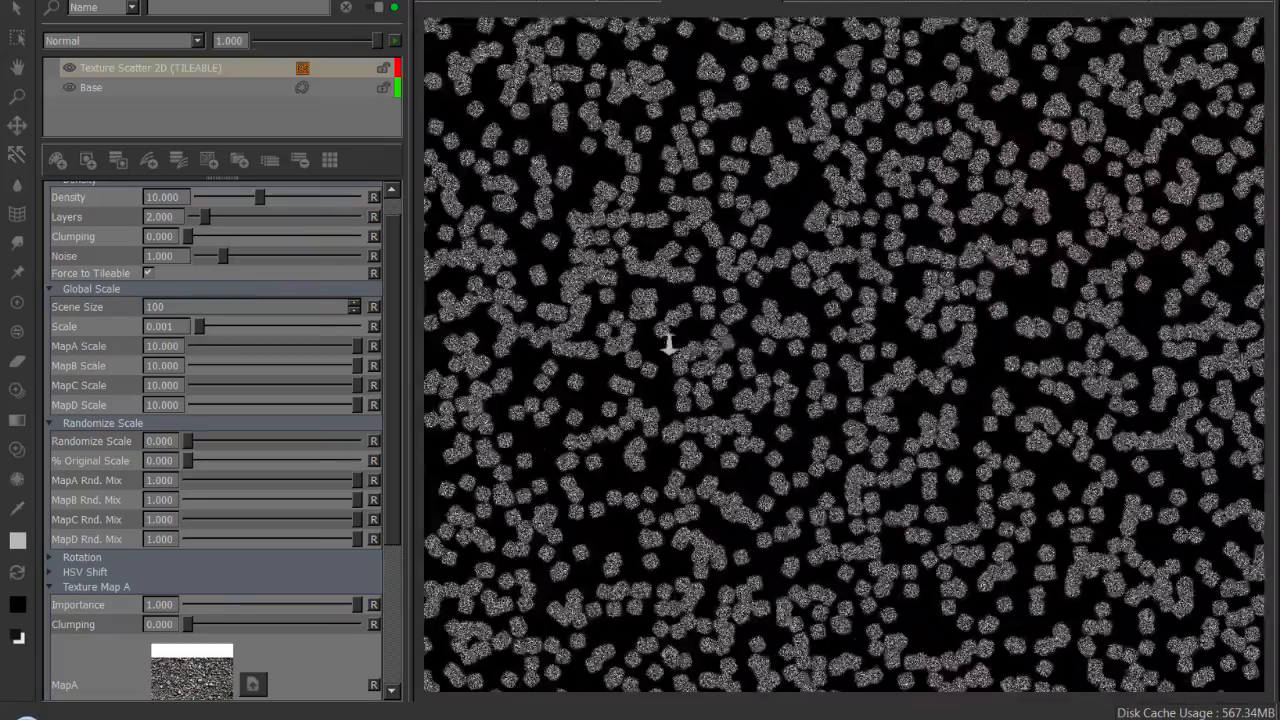
alt+right_drag(778, 362, 892, 394)
alt+drag(892, 394, 945, 404)
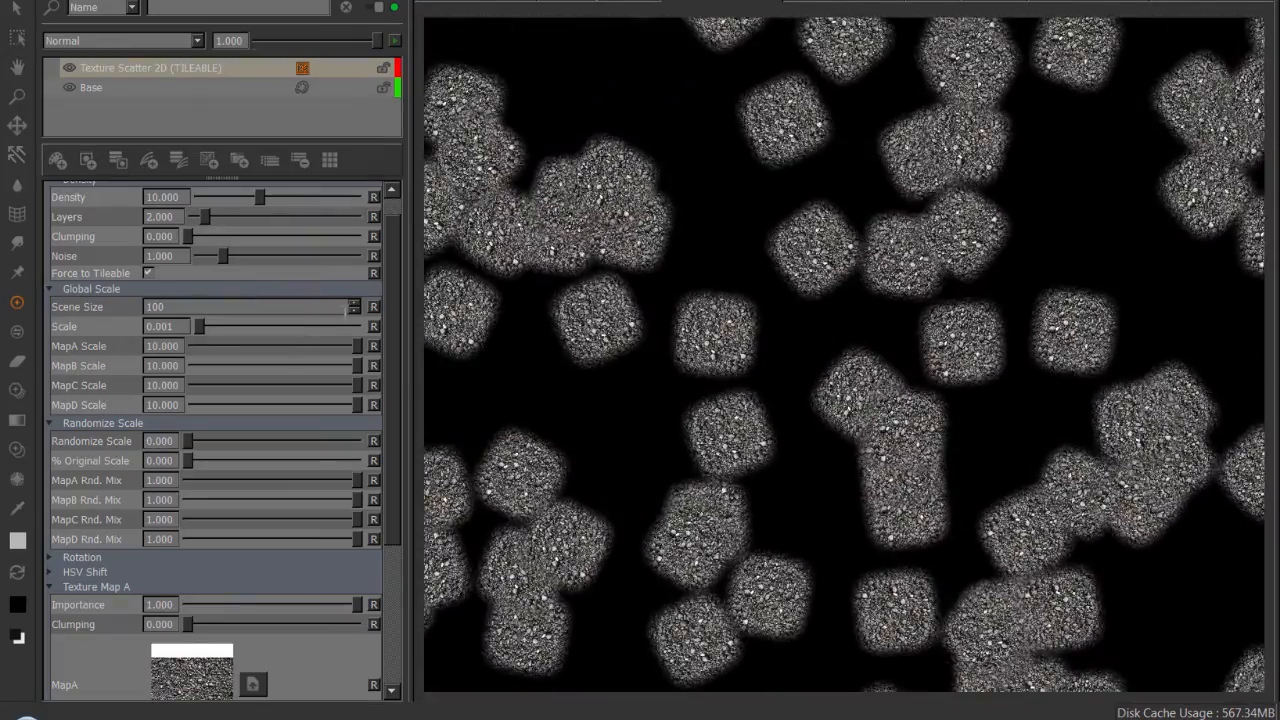
Try lowering Scene Size to 74, and restore it to 100.
click(353, 311)
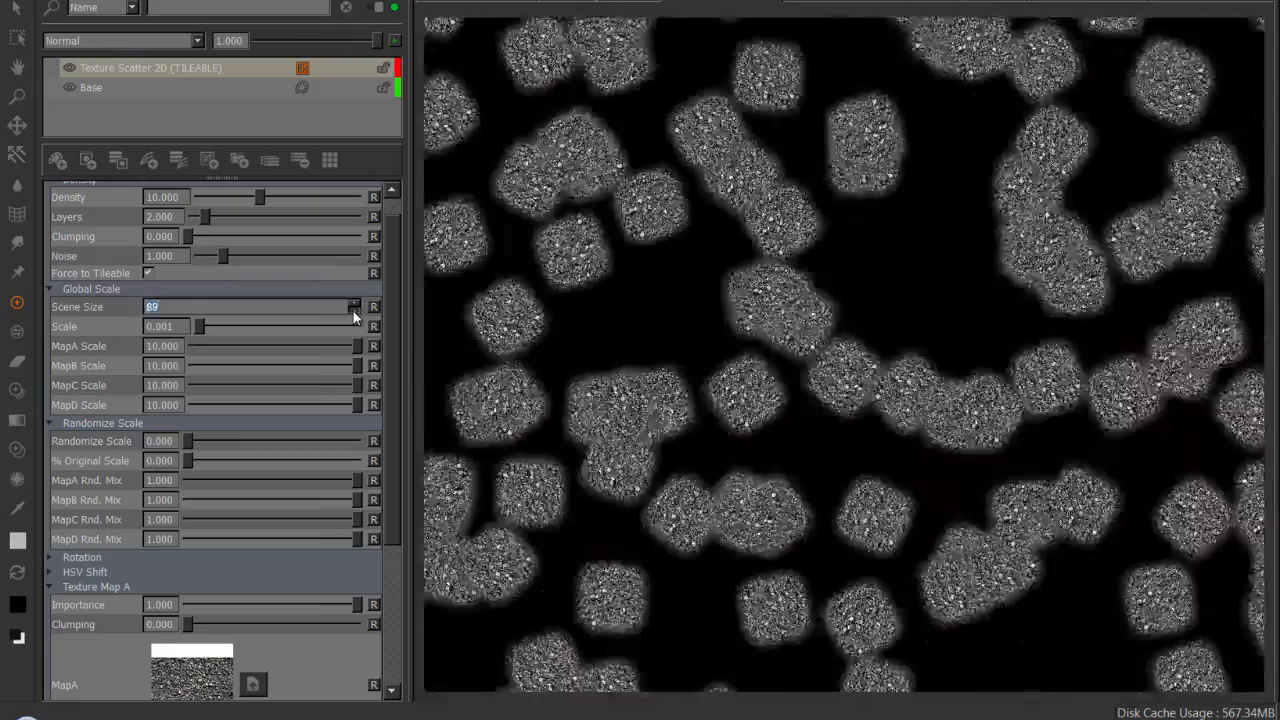
drag(353, 311, 353, 311)
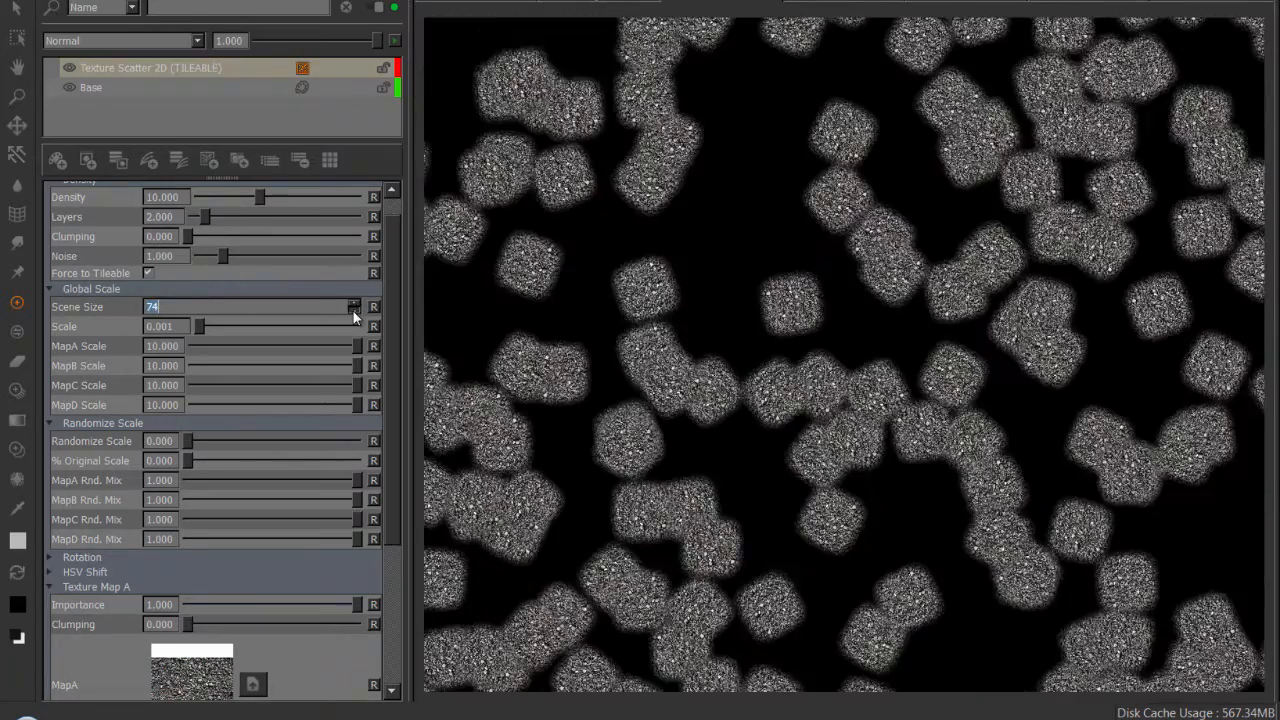
text(100)
key(Return)
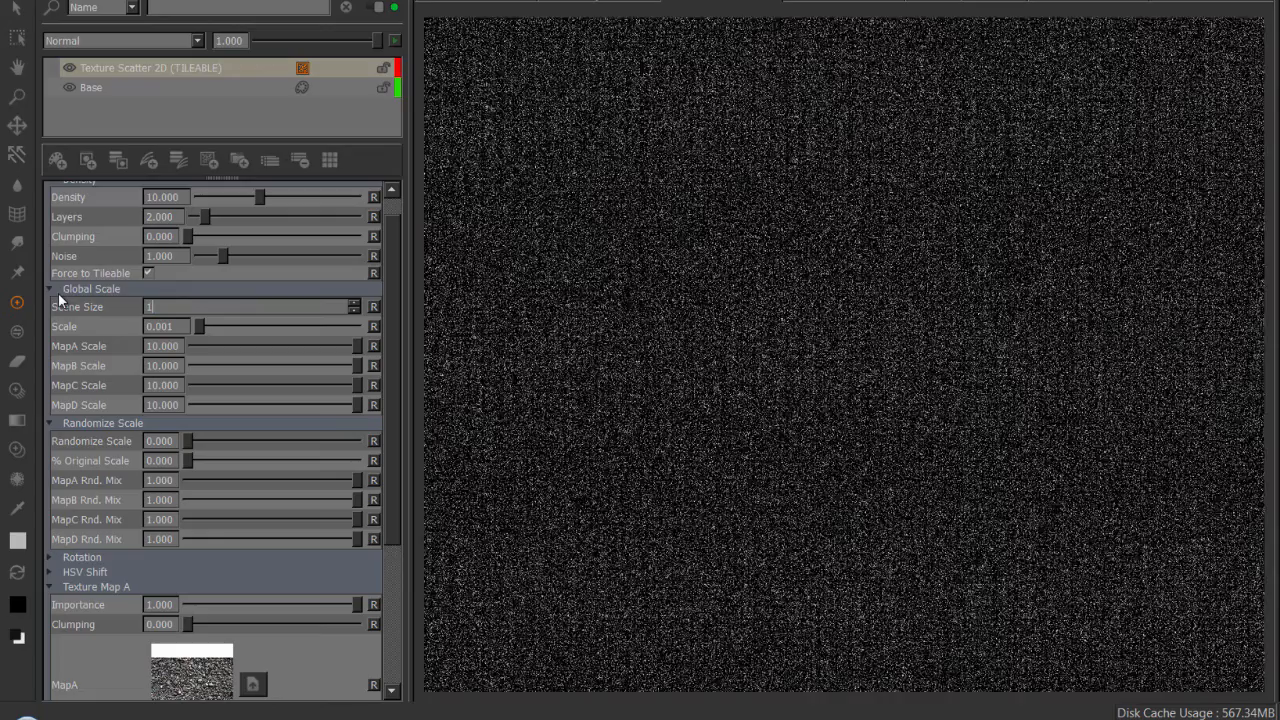
Set the global Scale to 20 for the scattered gravel patches.
key(Tab)
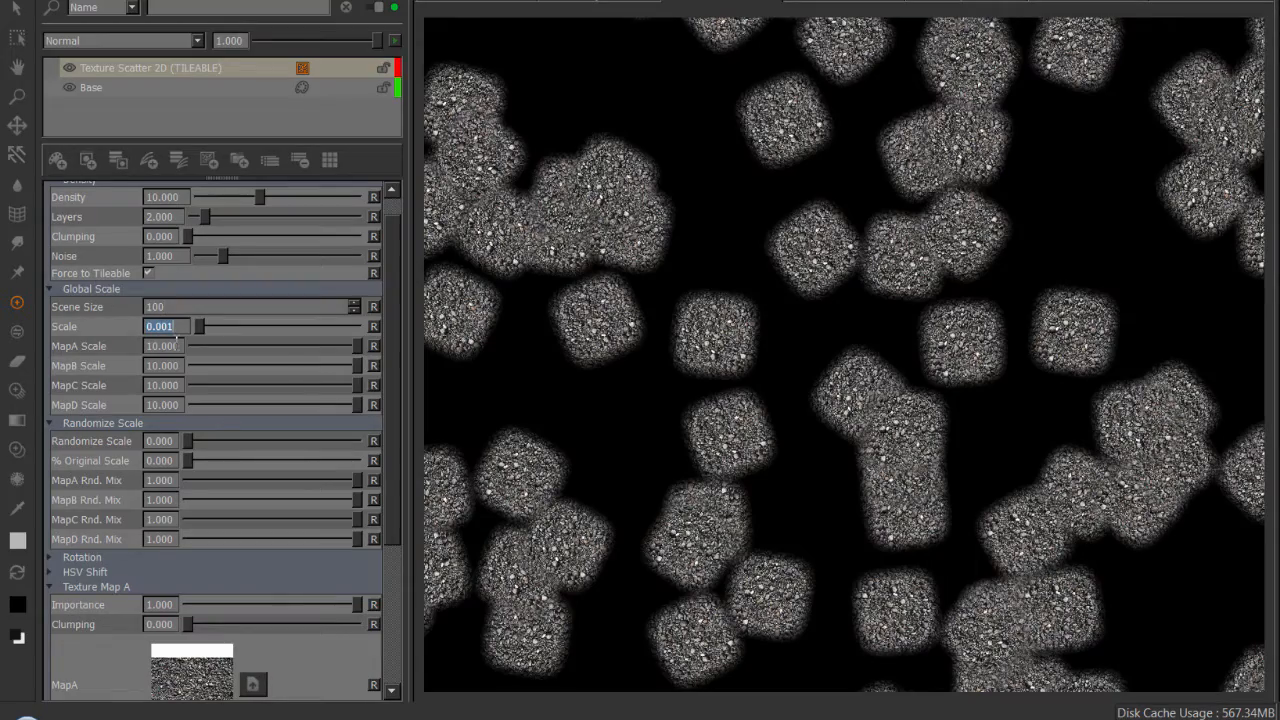
text(20)
key(Return)
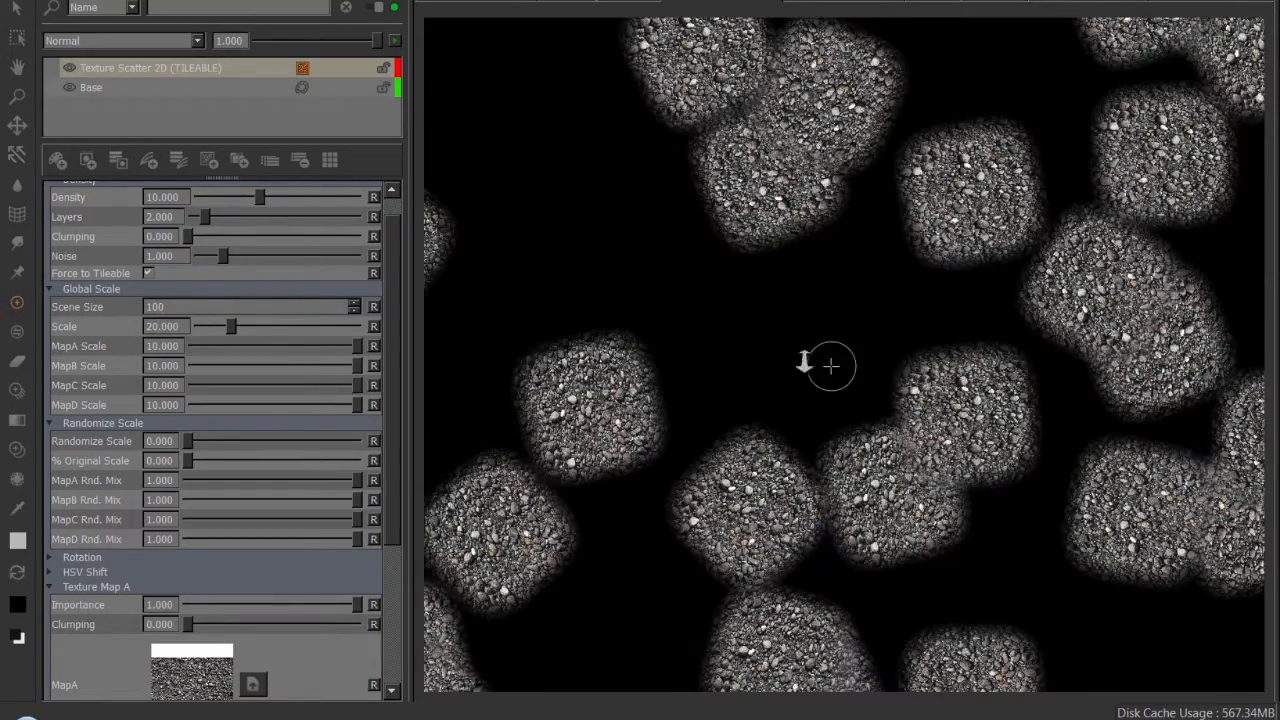
alt+right_drag(804, 362, 397, 312)
Raise the global Scale to about 43.006 and check the patches across the UV tile.
drag(230, 327, 267, 327)
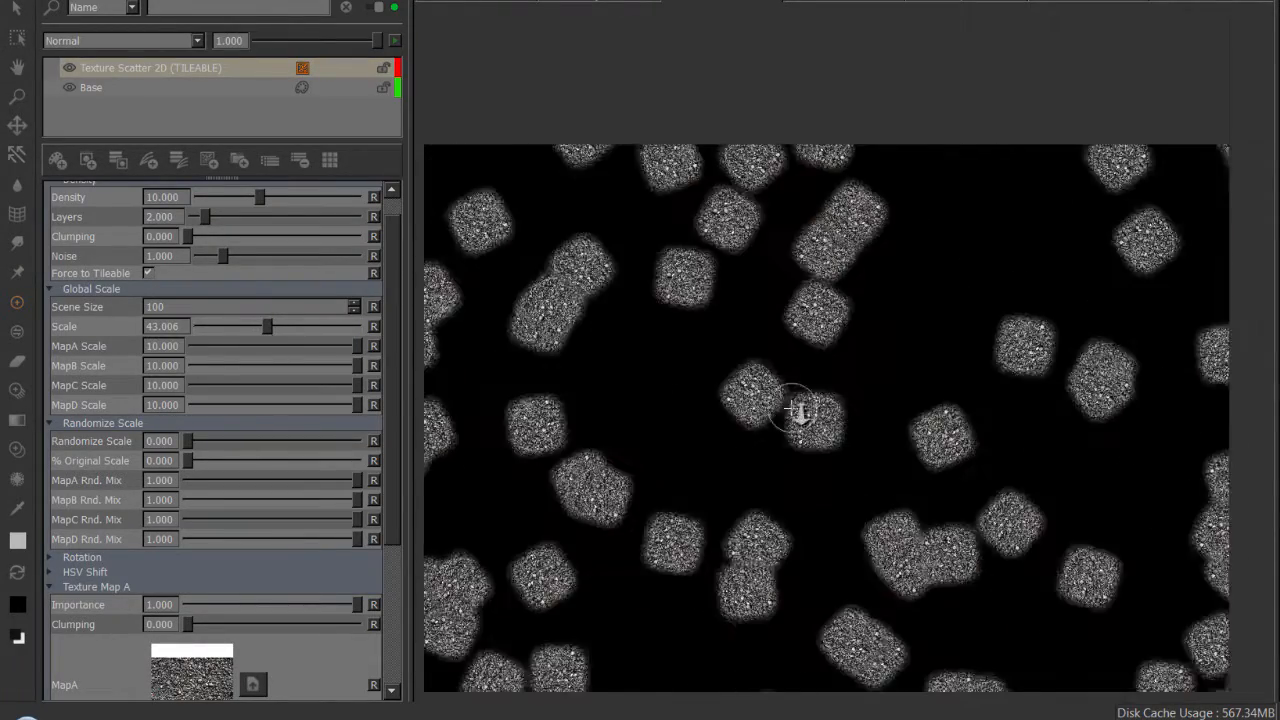
alt+right_drag(799, 411, 763, 434)
alt+middle_drag(763, 434, 777, 340)
alt+right_drag(777, 340, 880, 378)
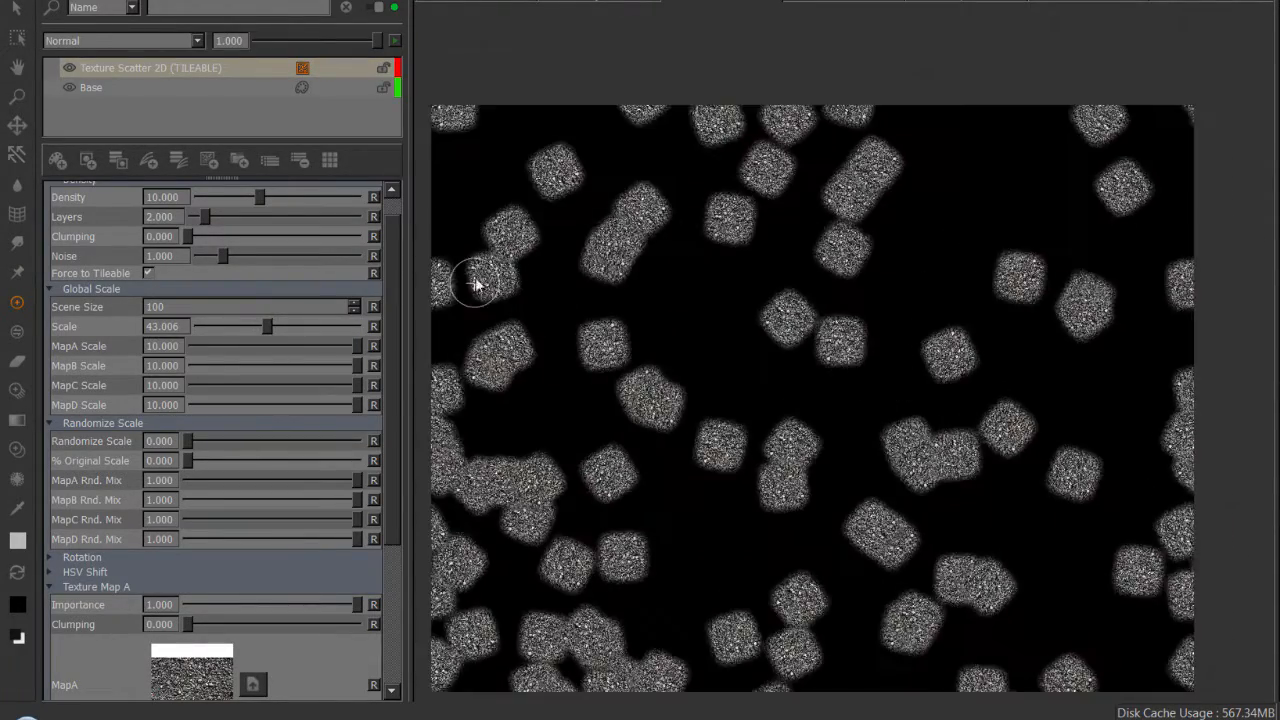
Raise the scatter's Density to 500 and inspect the gaps between the gravel patches.
scroll(390, 253, up, 1)
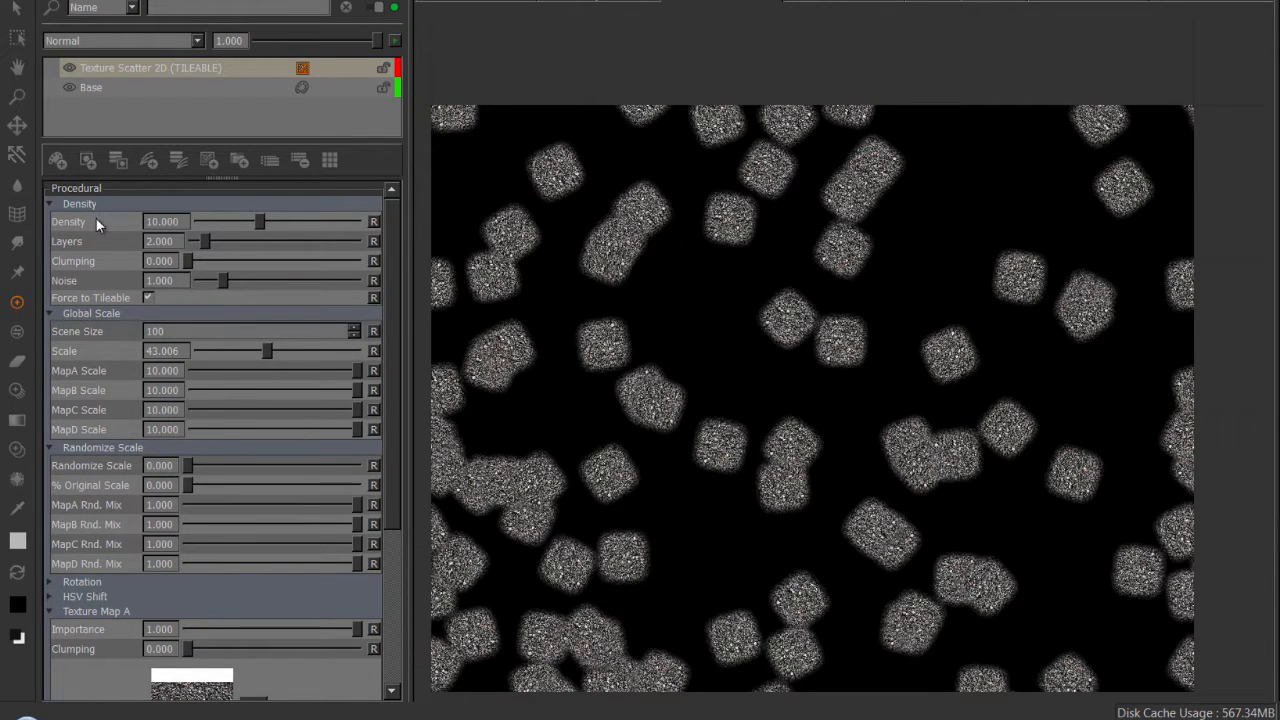
drag(259, 226, 381, 231)
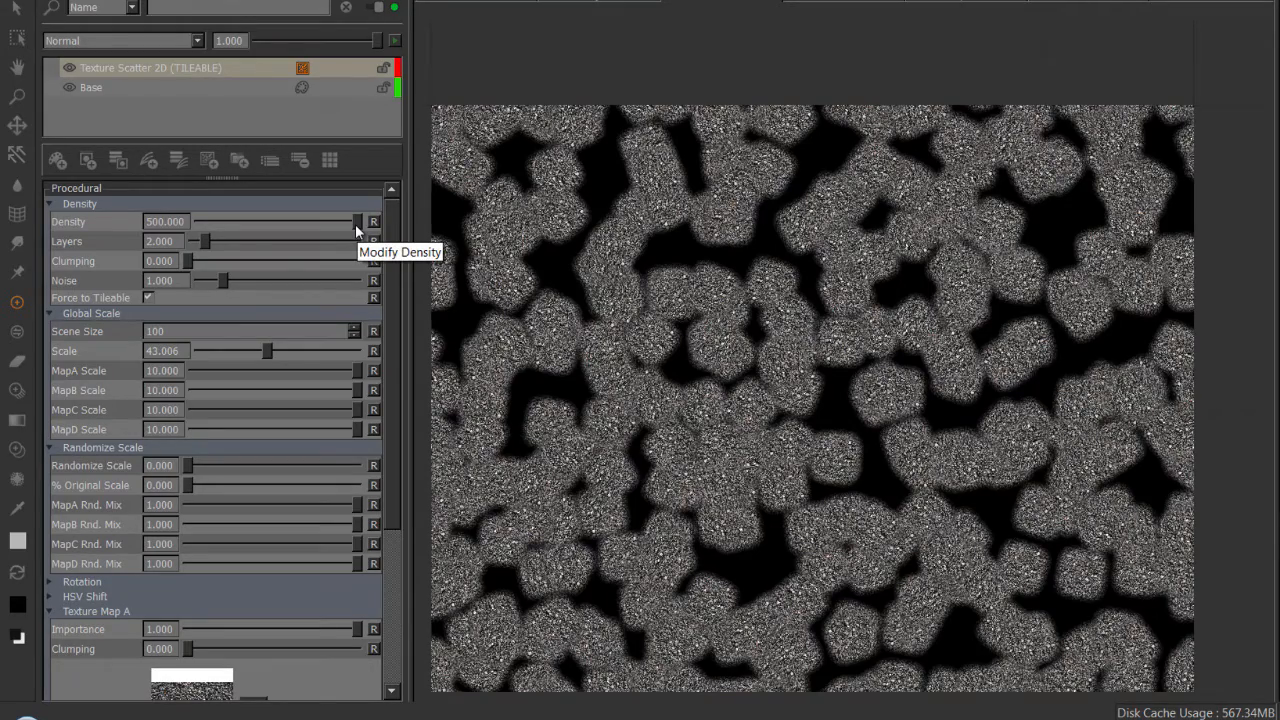
alt+right_drag(640, 280, 745, 306)
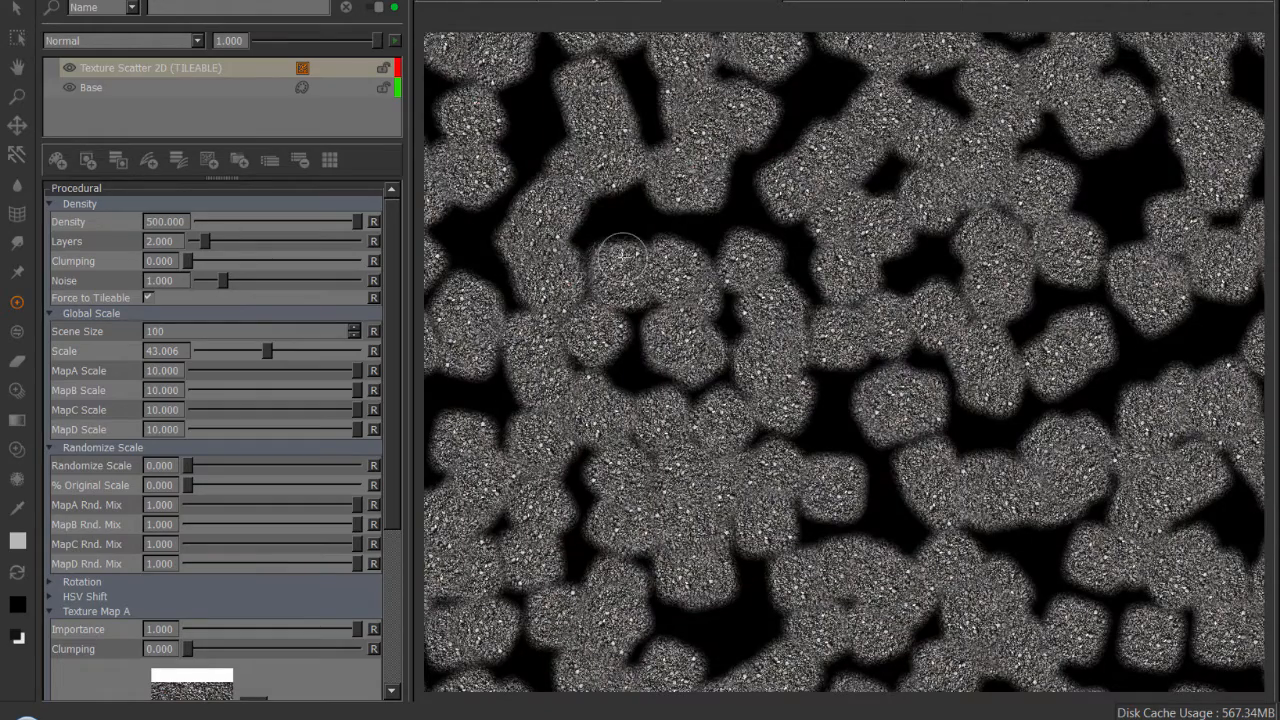
alt+right_drag(686, 226, 543, 234)
right_click(674, 228)
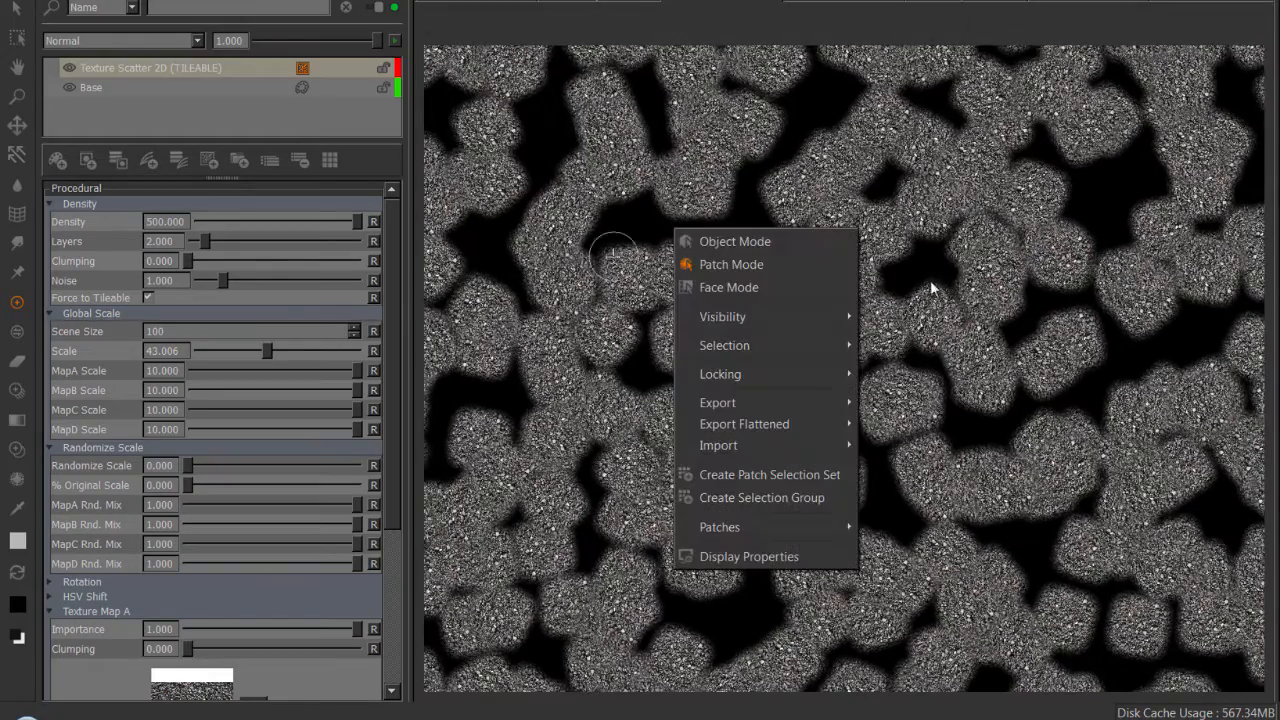
click(920, 30)
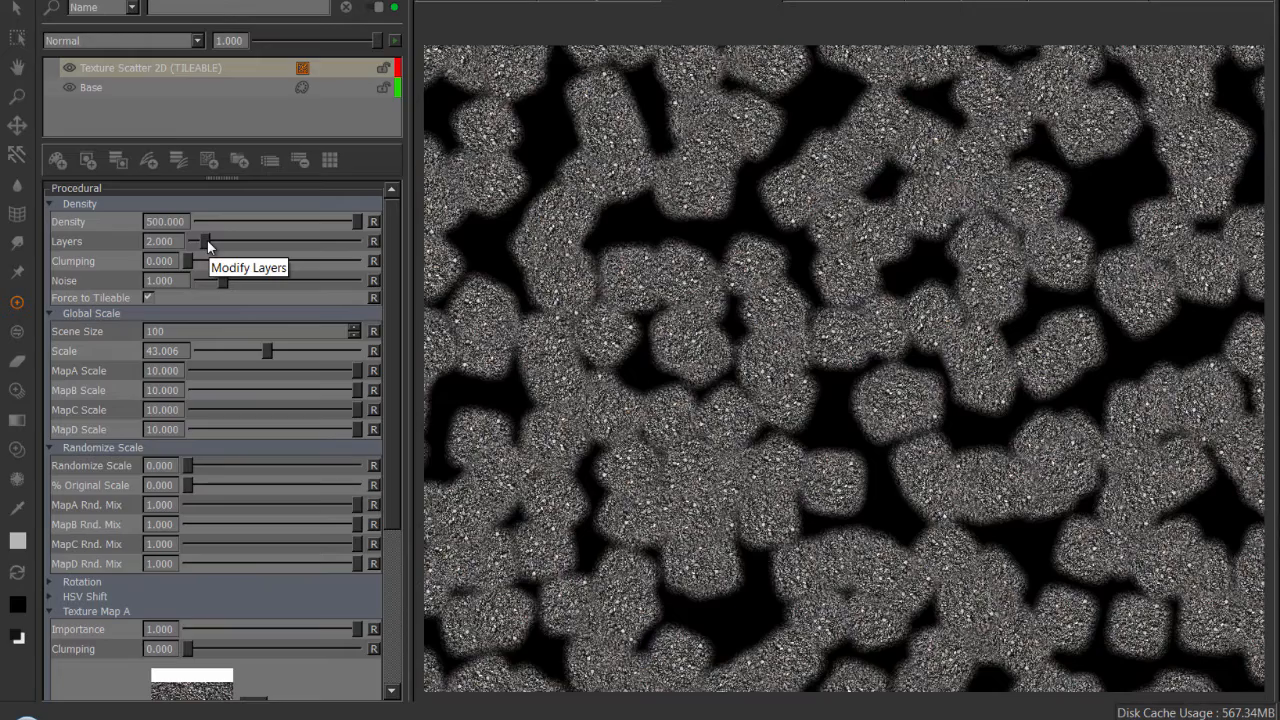
Raise Layers to 15 to fill the gaps and check the coverage over the whole UV tile.
drag(206, 243, 376, 248)
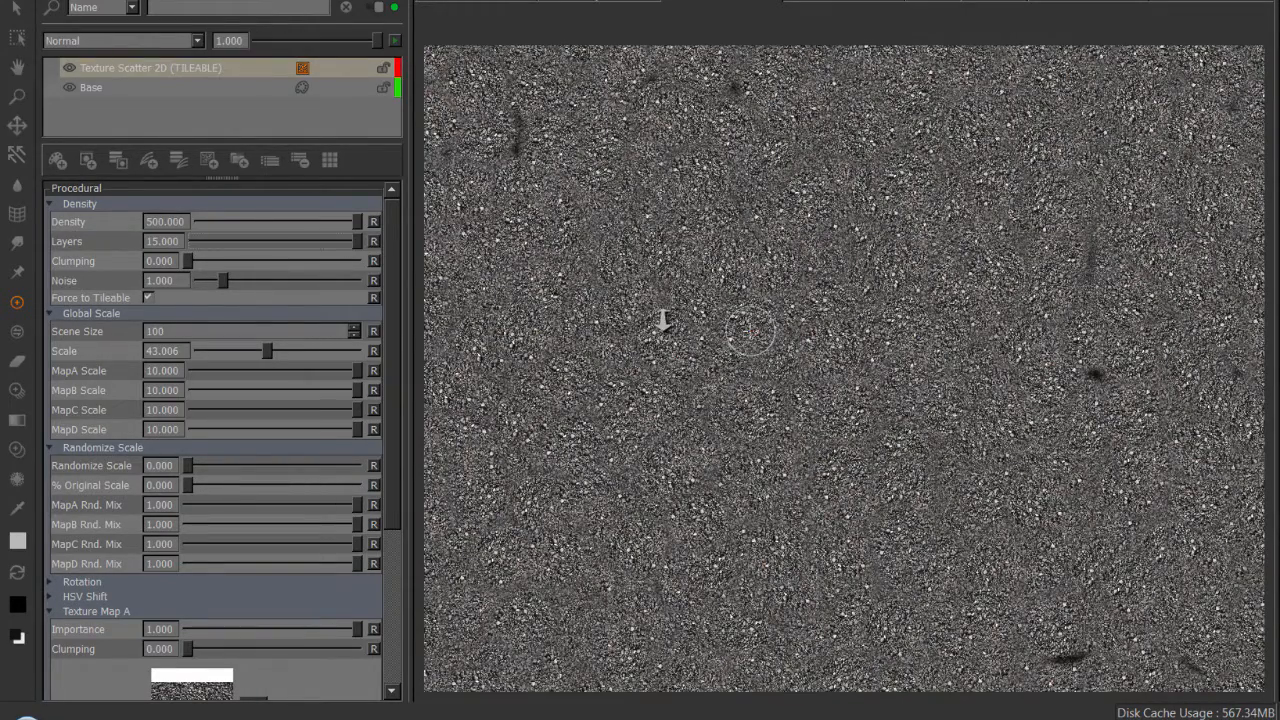
scroll(608, 306, down, 5)
scroll(731, 380, up, 6)
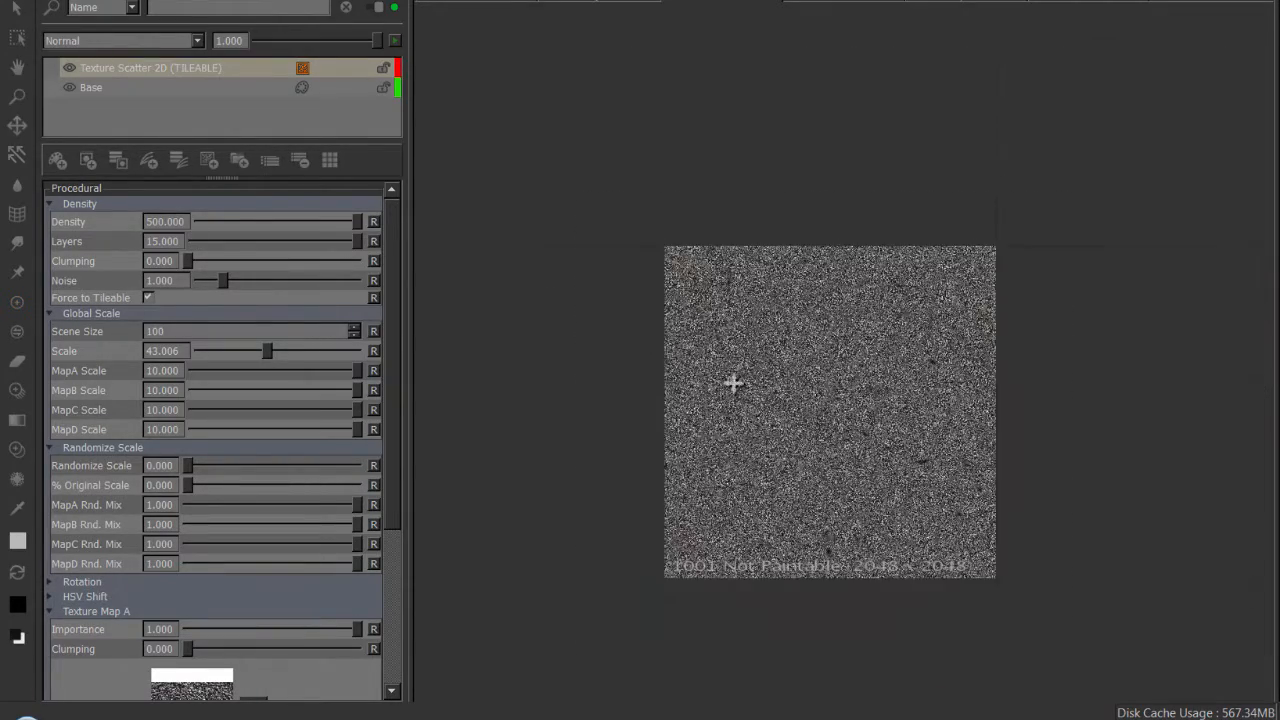
scroll(818, 295, up, 3)
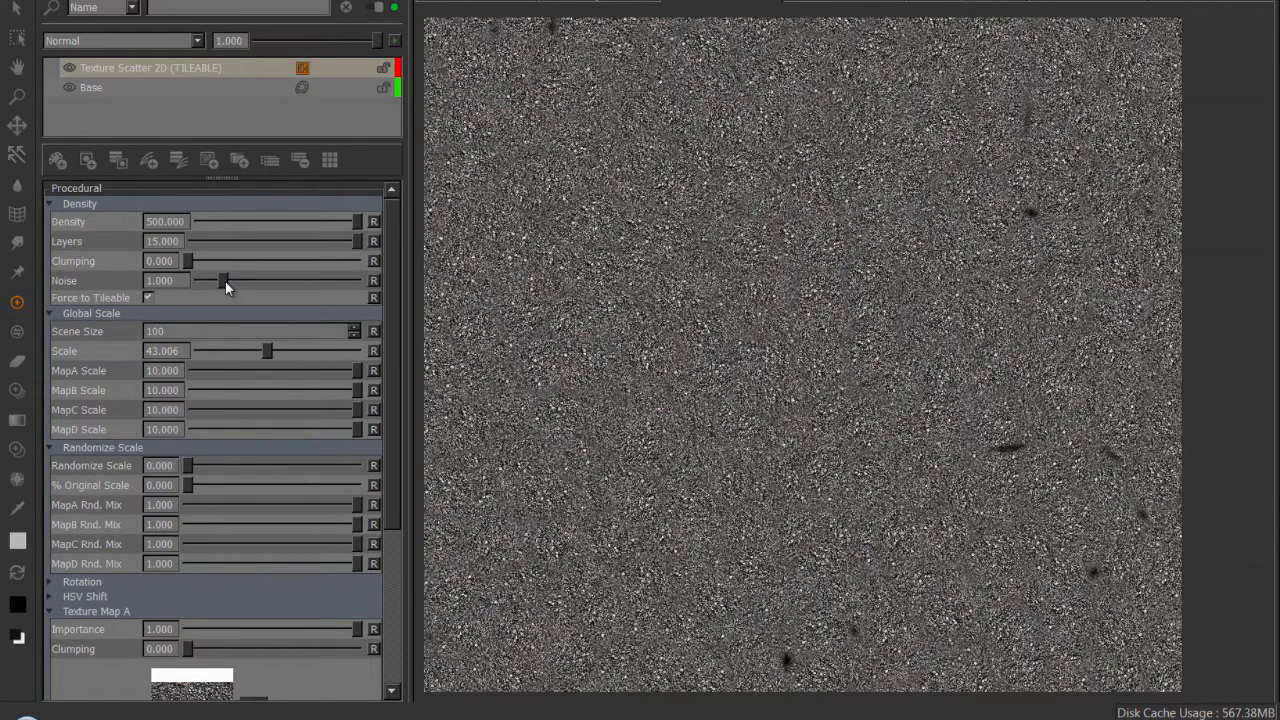
Try lower Noise values in the Density settings, ending at about 0.182.
drag(214, 281, 208, 284)
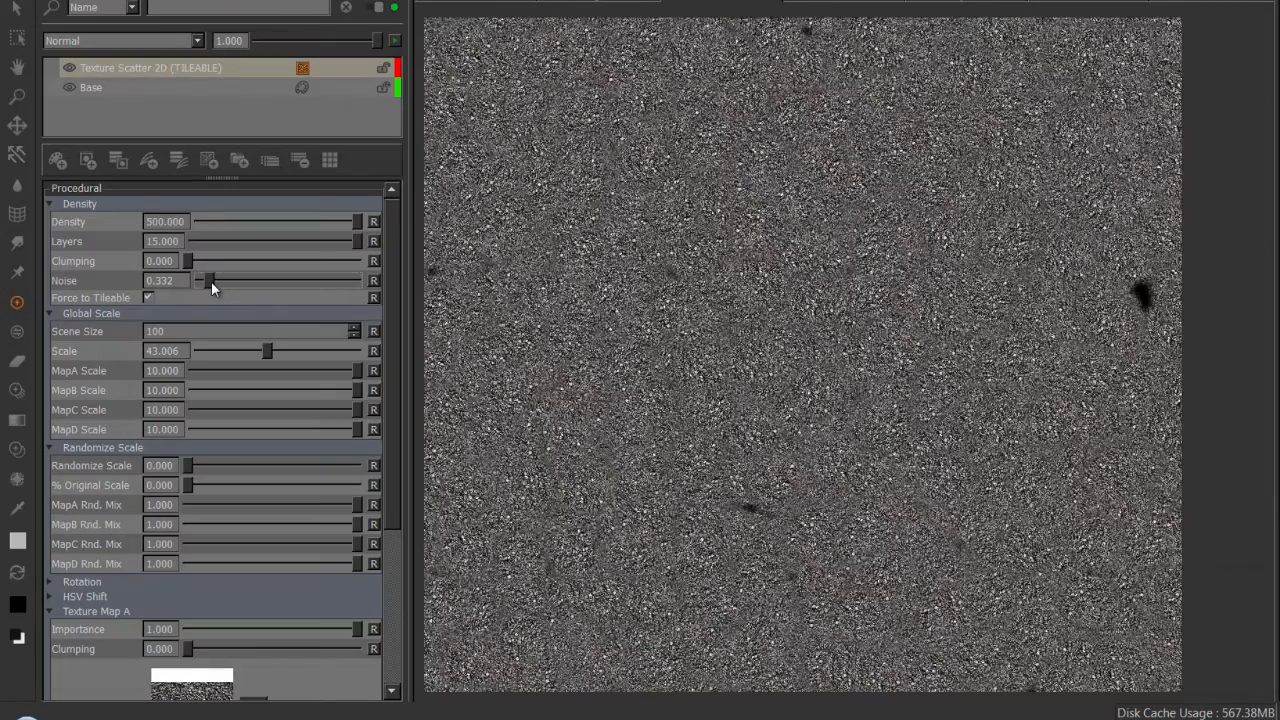
drag(211, 281, 213, 281)
drag(291, 285, 205, 279)
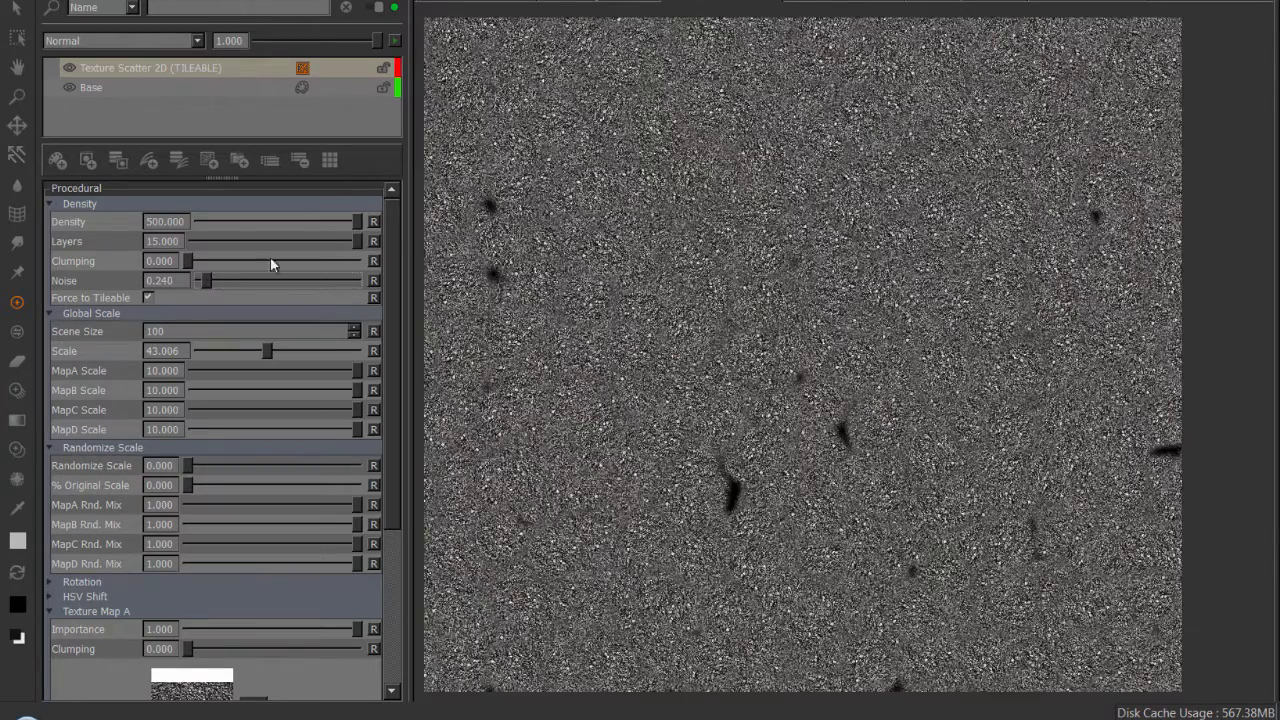
Try a sparser scatter with Density about 1.628 and Layers about 3.940, with Noise at 100.
drag(202, 222, 223, 222)
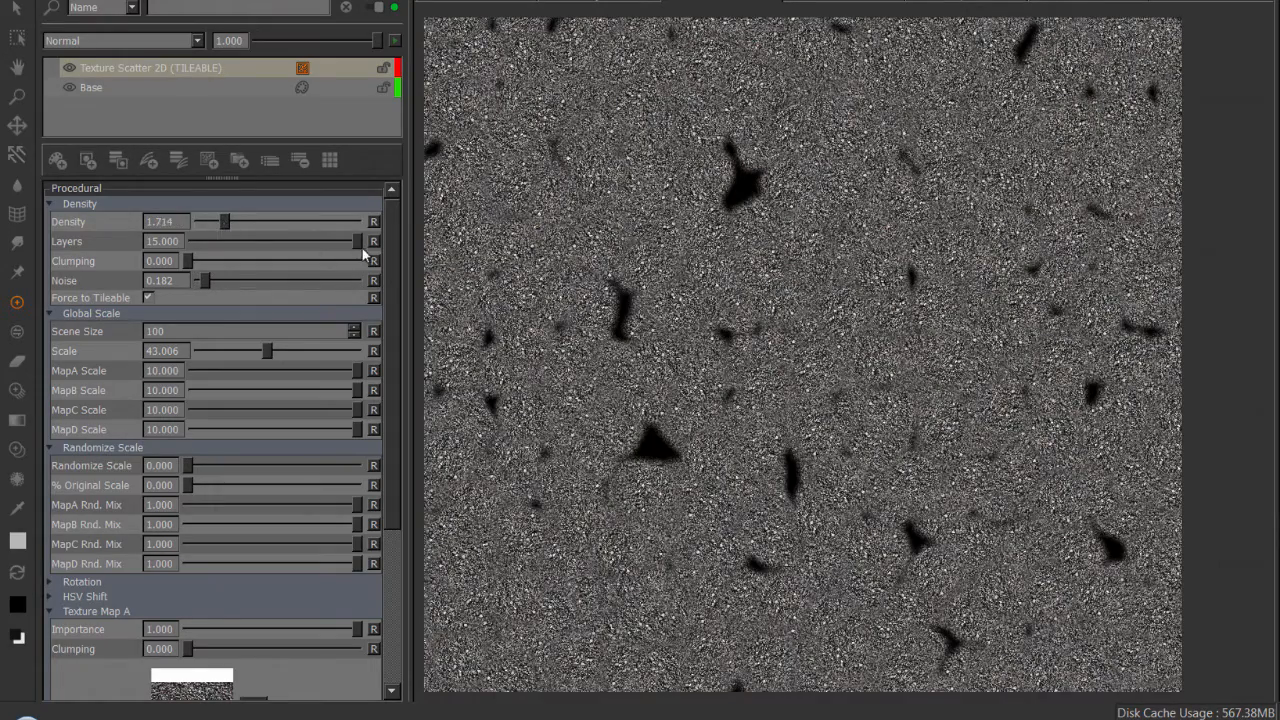
click(228, 241)
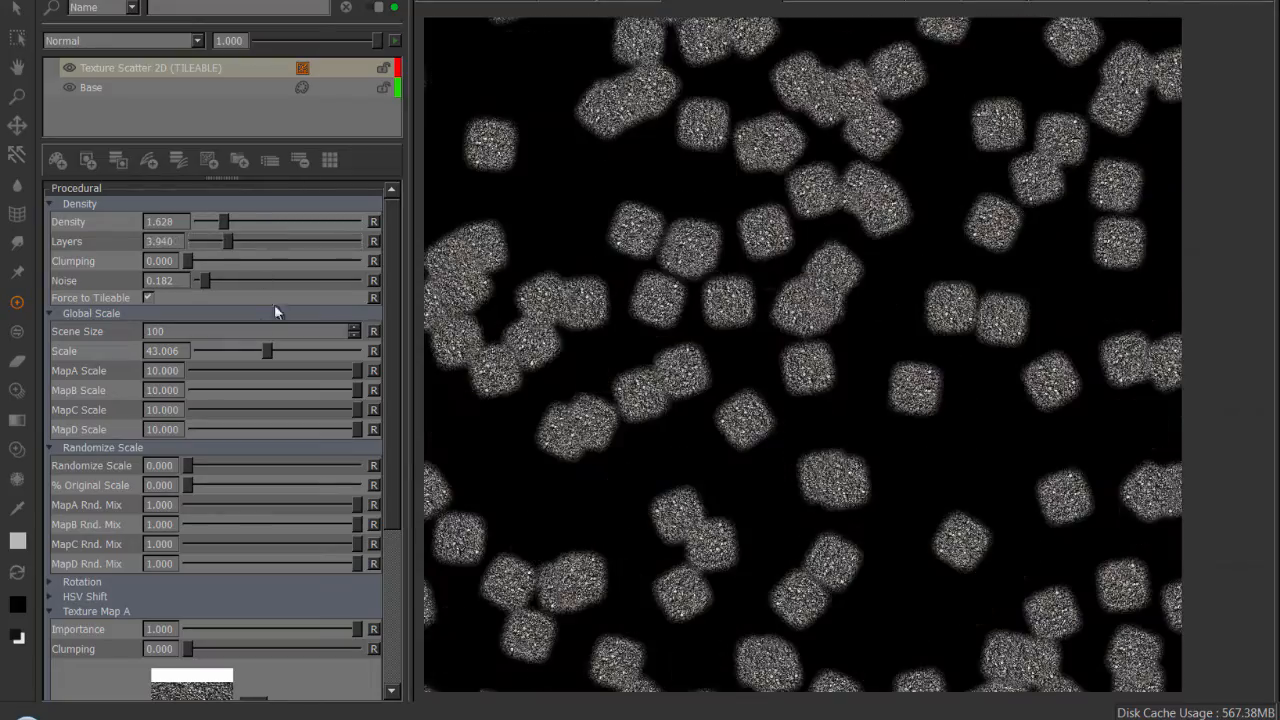
drag(217, 279, 381, 294)
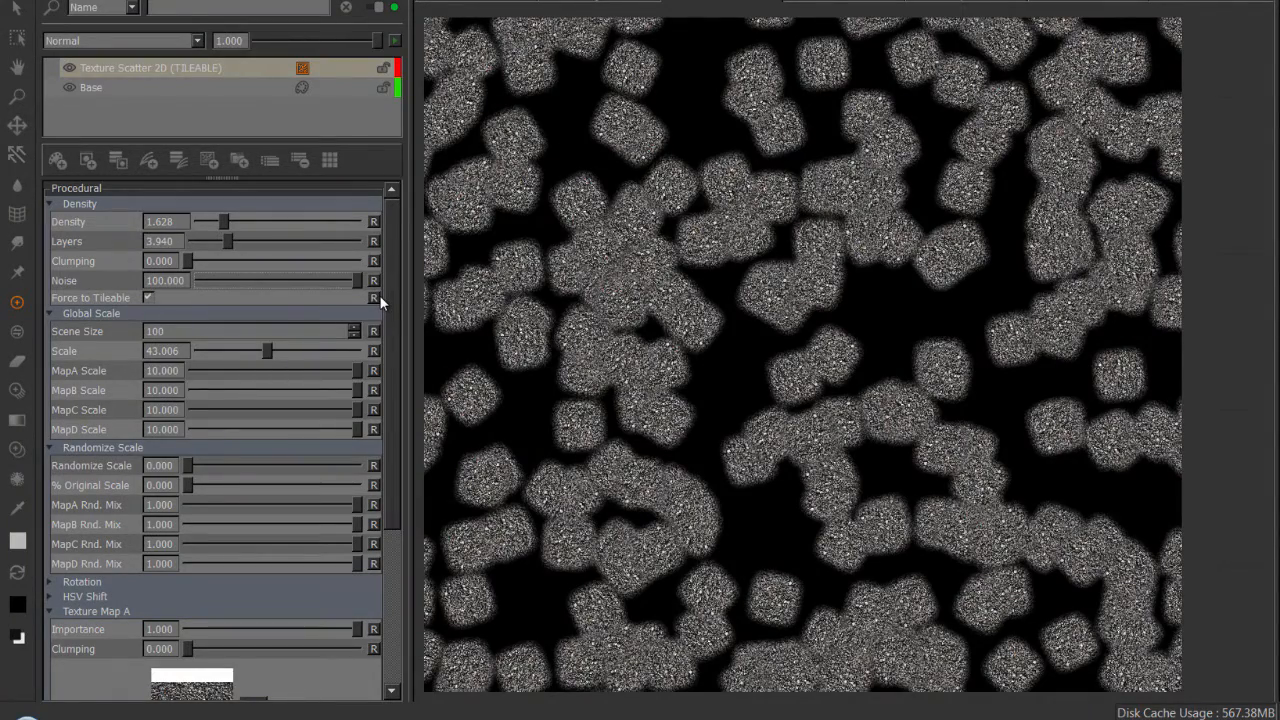
drag(379, 295, 443, 286)
Set Density back to 500 and Layers to 15 to cover the tile with gravel.
drag(228, 221, 342, 224)
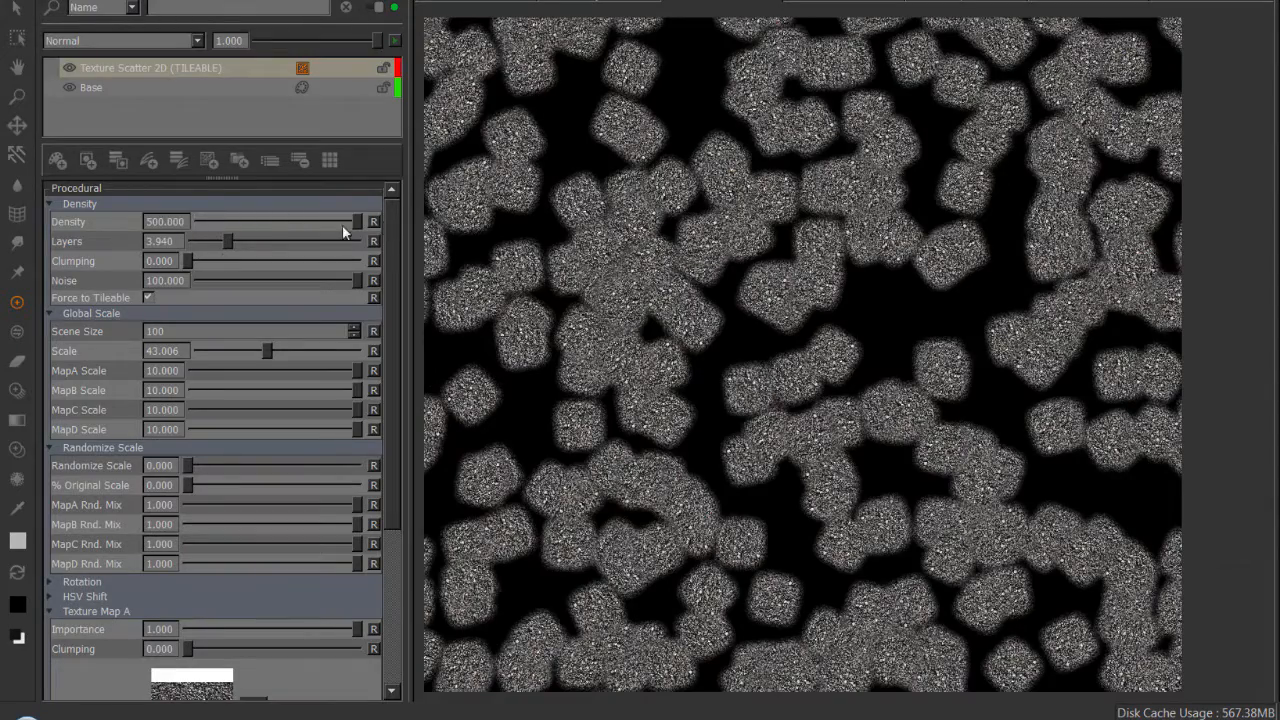
drag(230, 241, 274, 241)
drag(367, 245, 372, 244)
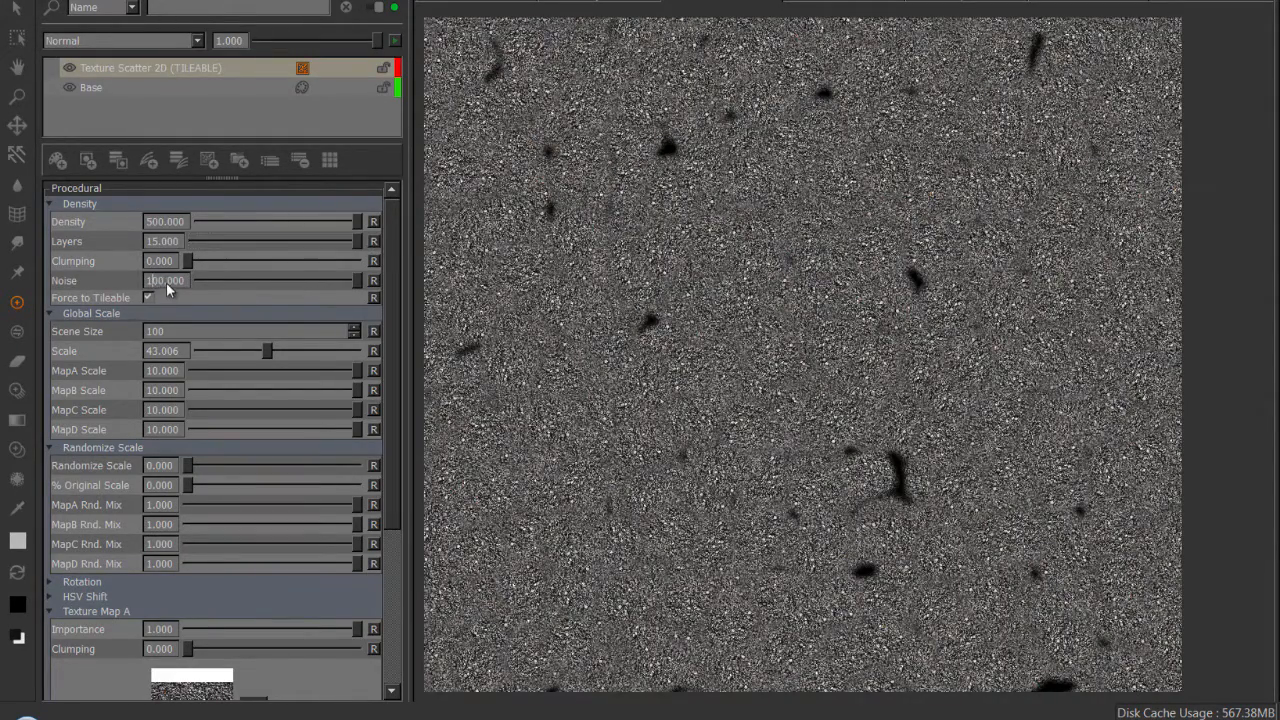
Set the Density section's Noise to 200 to change the distribution of the gravel patches.
drag(161, 281, 152, 281)
key(shift+End)
text(20)
key(Return)
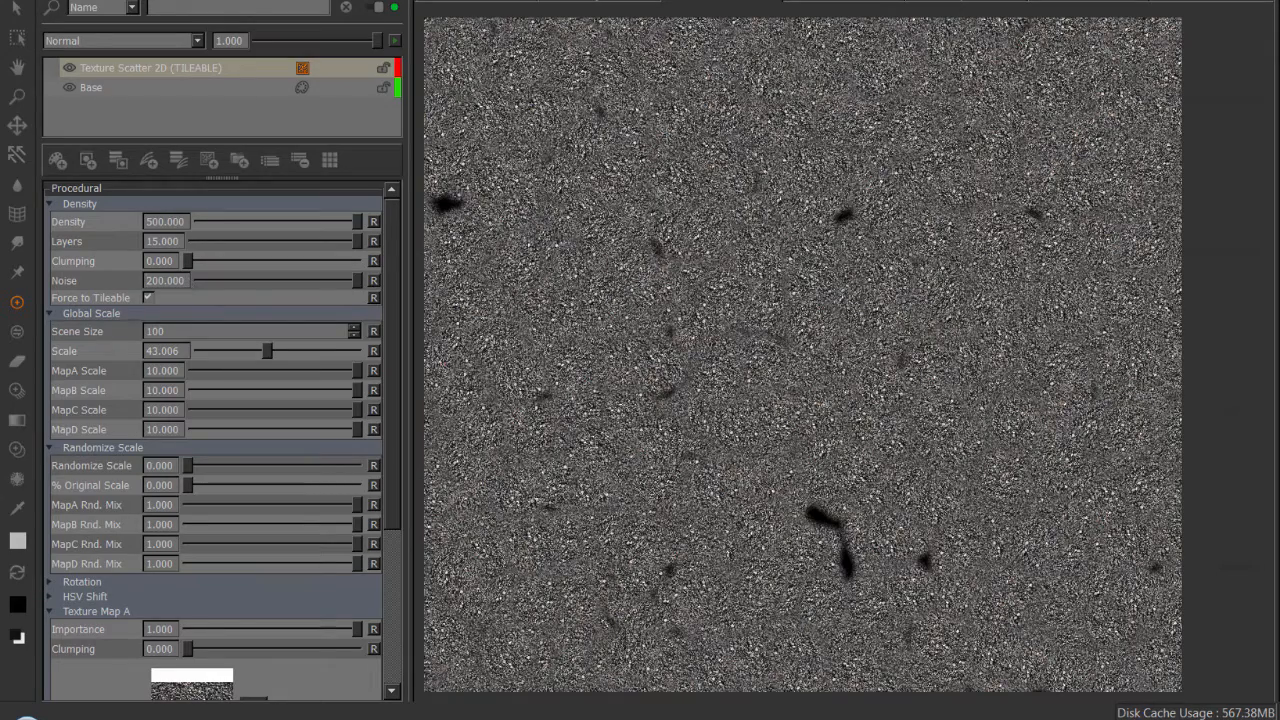
scroll(708, 348, up, 1)
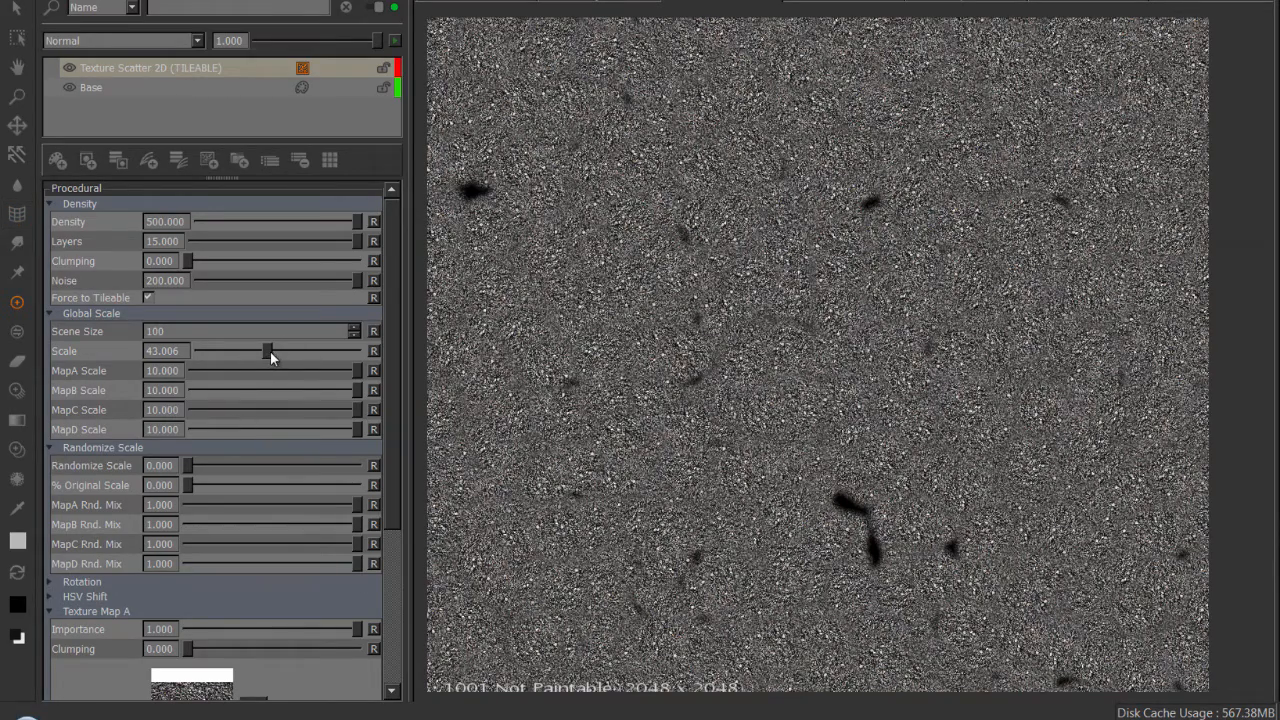
Lower the Global Scale section's Scale to about 41.969 and set the Density section's Layers to 18.
drag(272, 352, 267, 351)
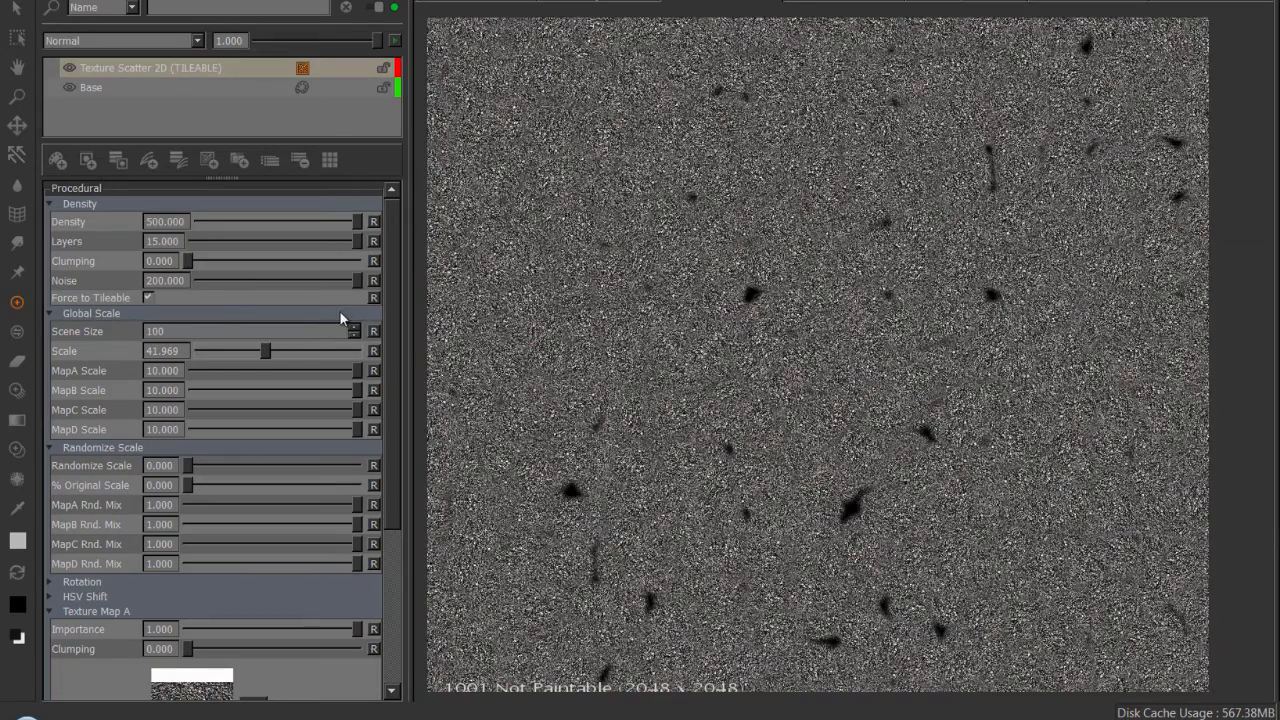
double_click(178, 241)
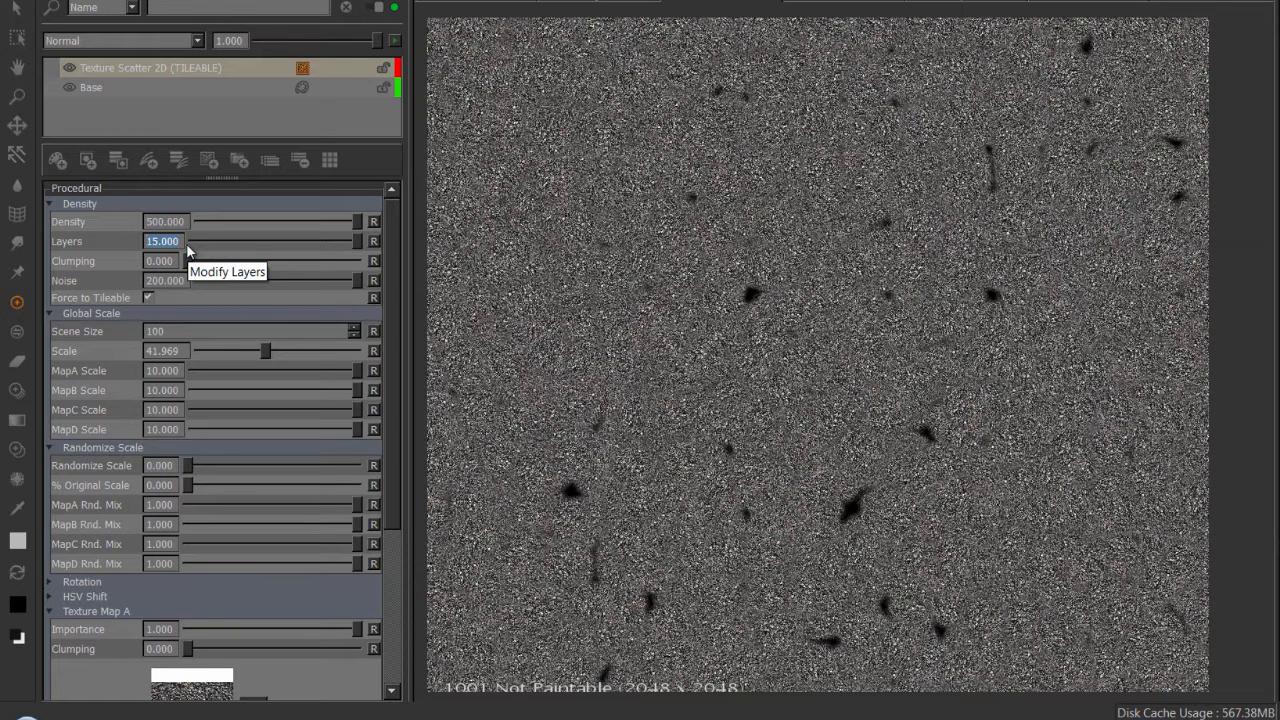
text(18)
key(Return)
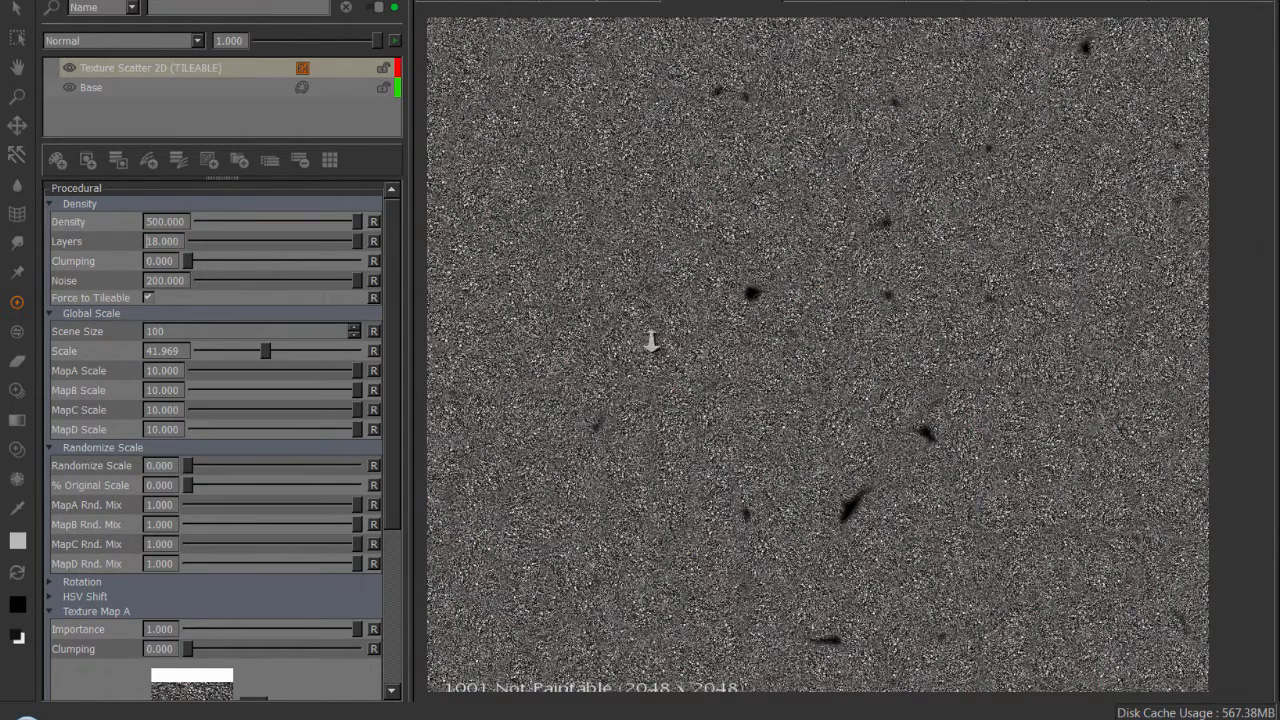
Set the Global Scale section's Scene Size to 200 to enlarge the scattered gravel.
alt+right_drag(644, 336, 661, 337)
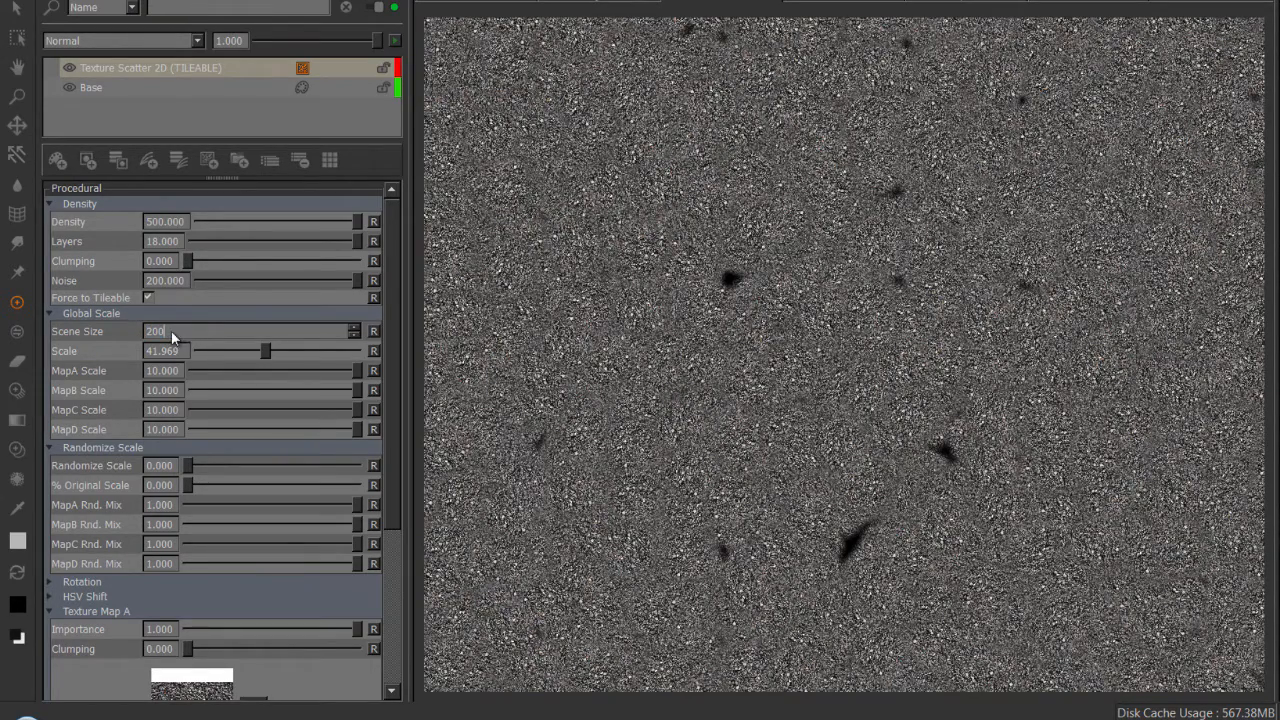
key(Return)
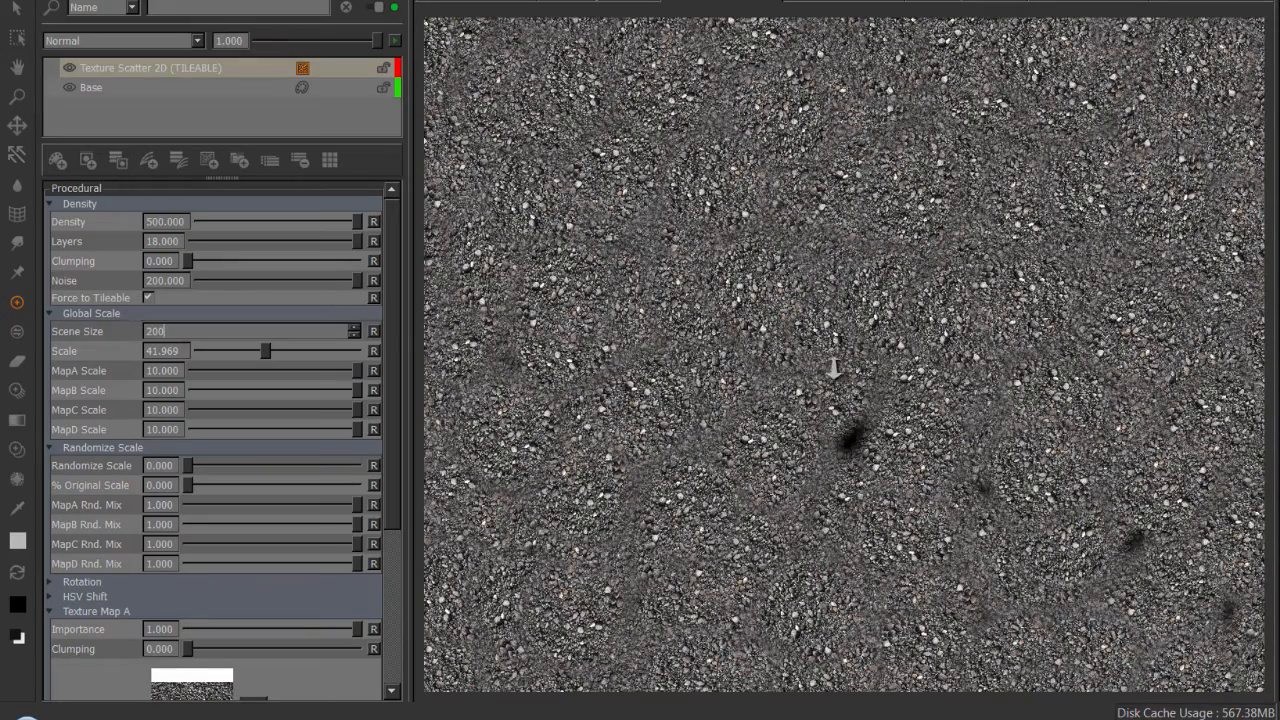
scroll(729, 358, down, 8)
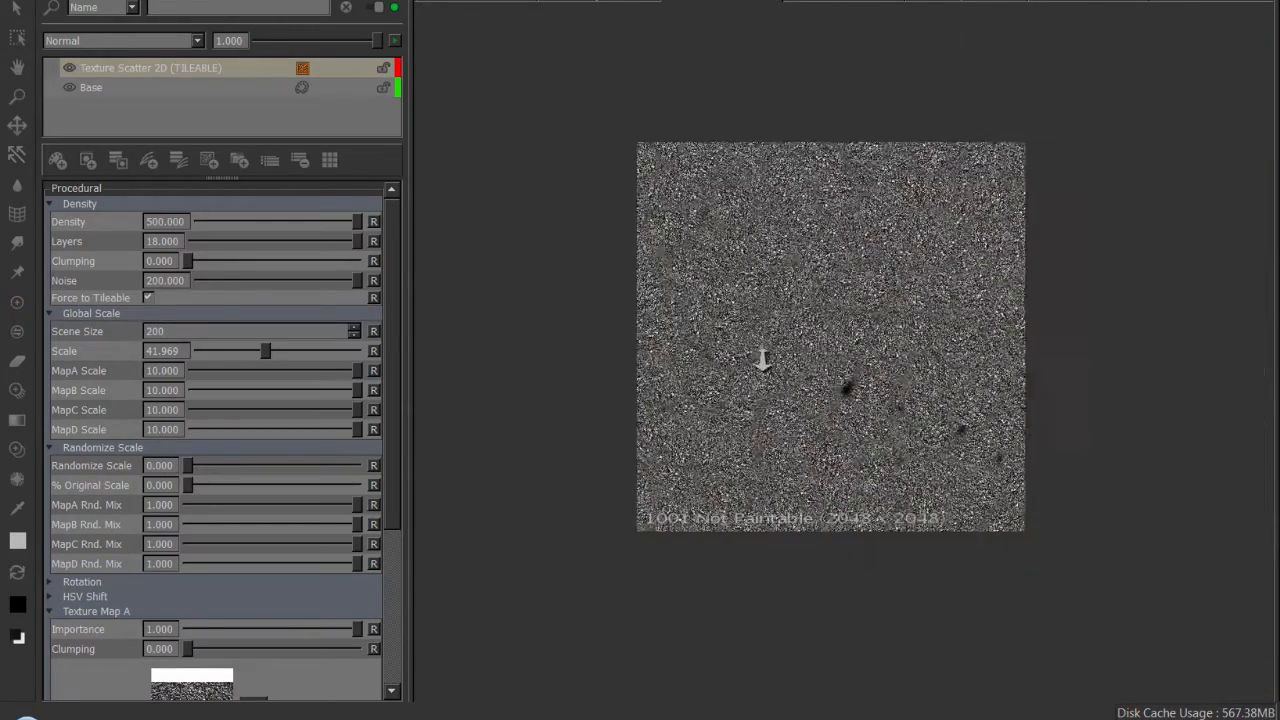
scroll(762, 360, up, 3)
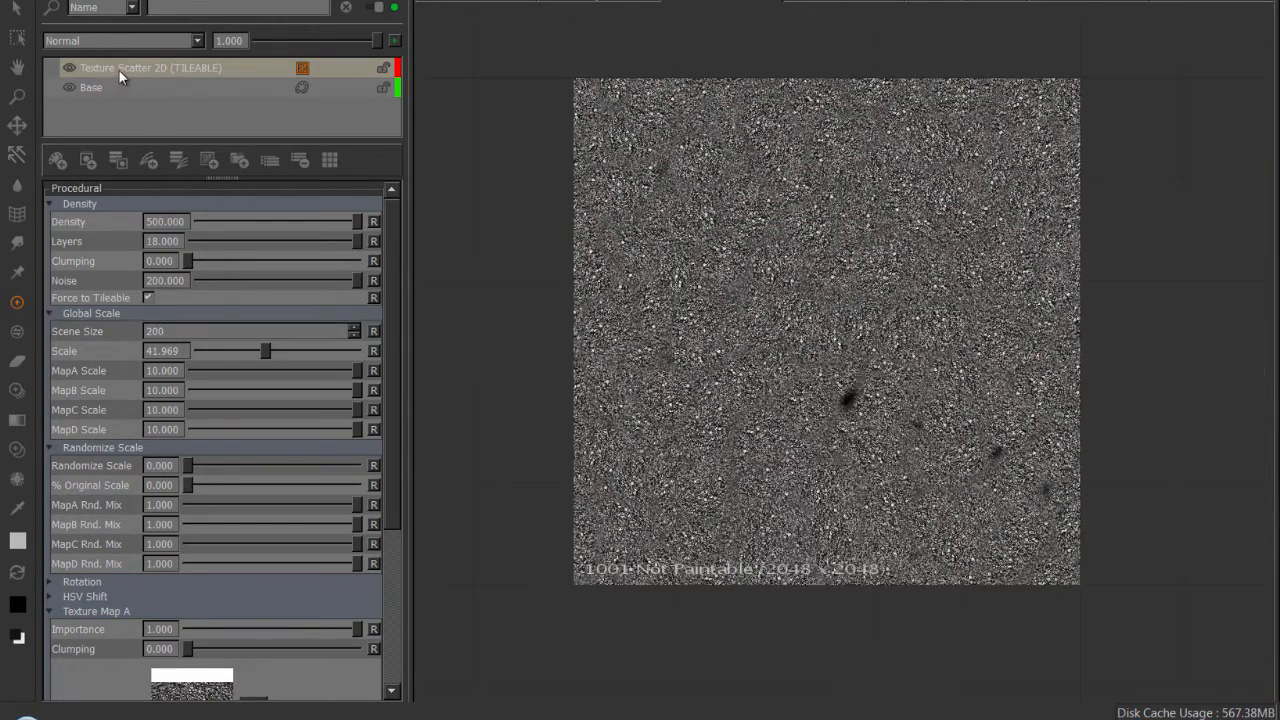
Cache the Texture Scatter 2D (TILEABLE) layer.
click(118, 69)
alt+right_drag(598, 246, 606, 246)
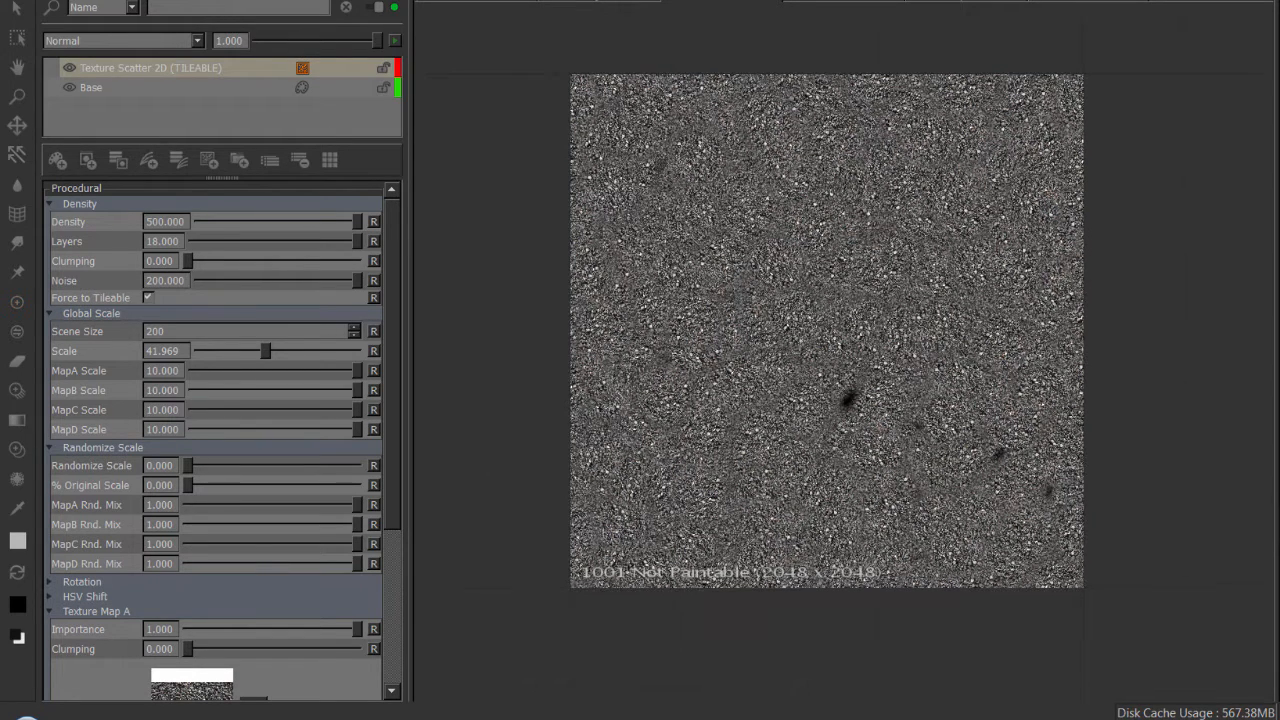
click(157, 68)
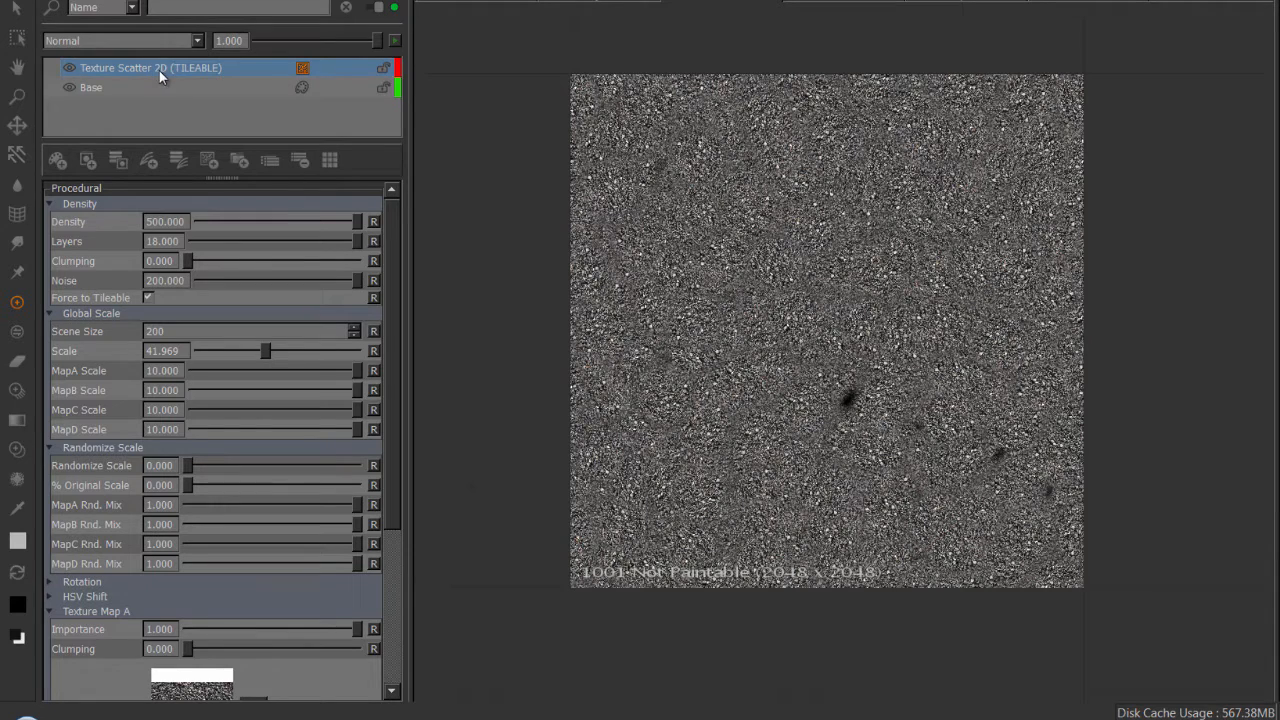
right_click(159, 70)
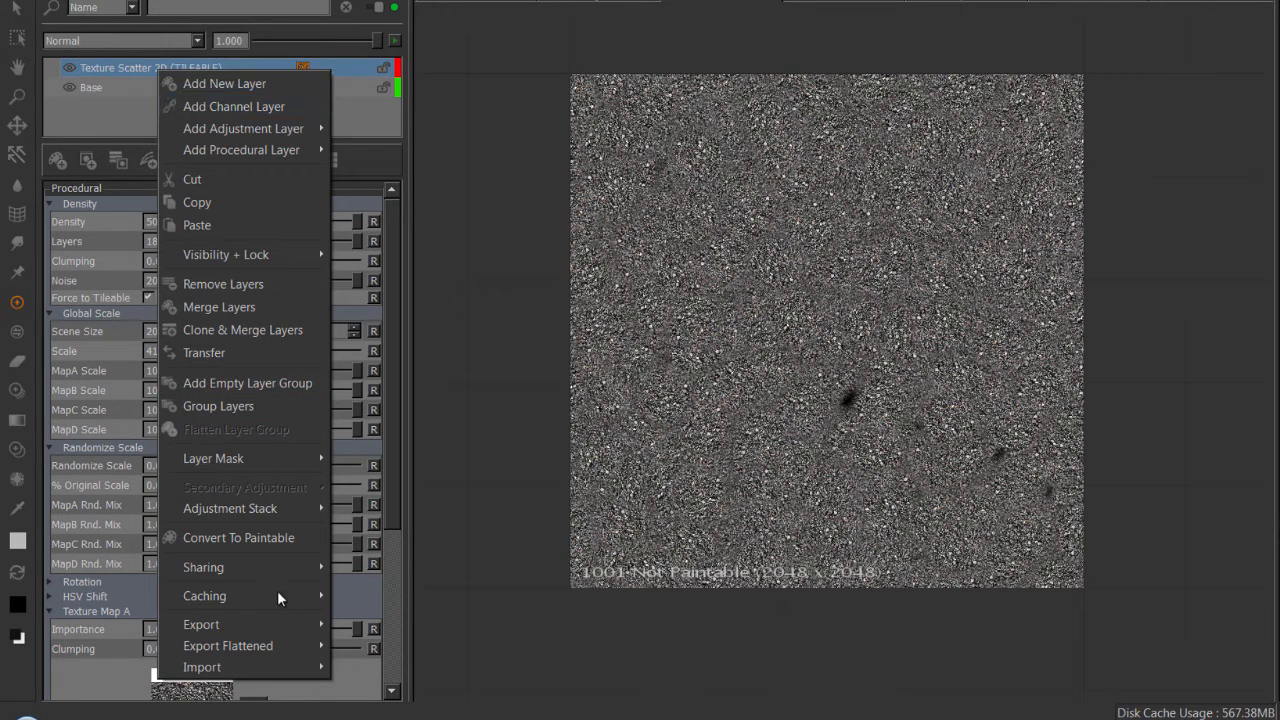
mouse_move(277, 594)
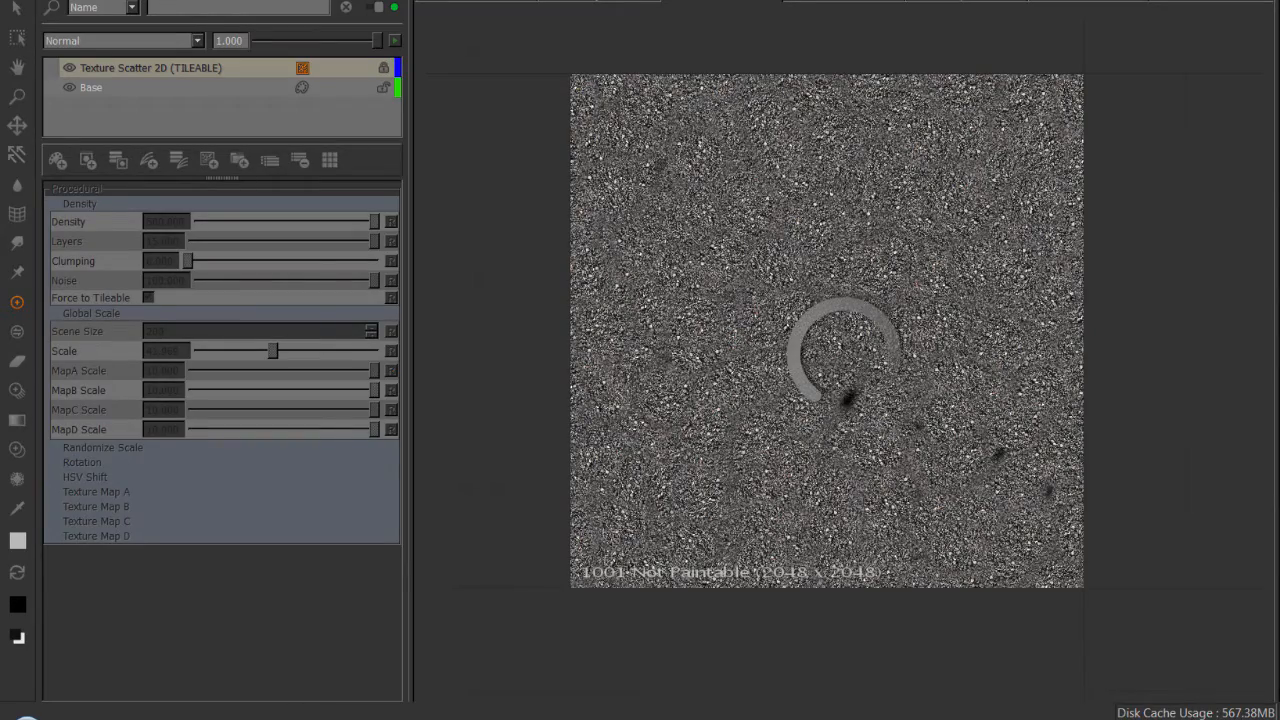
Inspect the cached gravel texture across the tile, from the full patch to close up.
alt+right_drag(790, 296, 735, 243)
alt+middle_drag(735, 243, 727, 275)
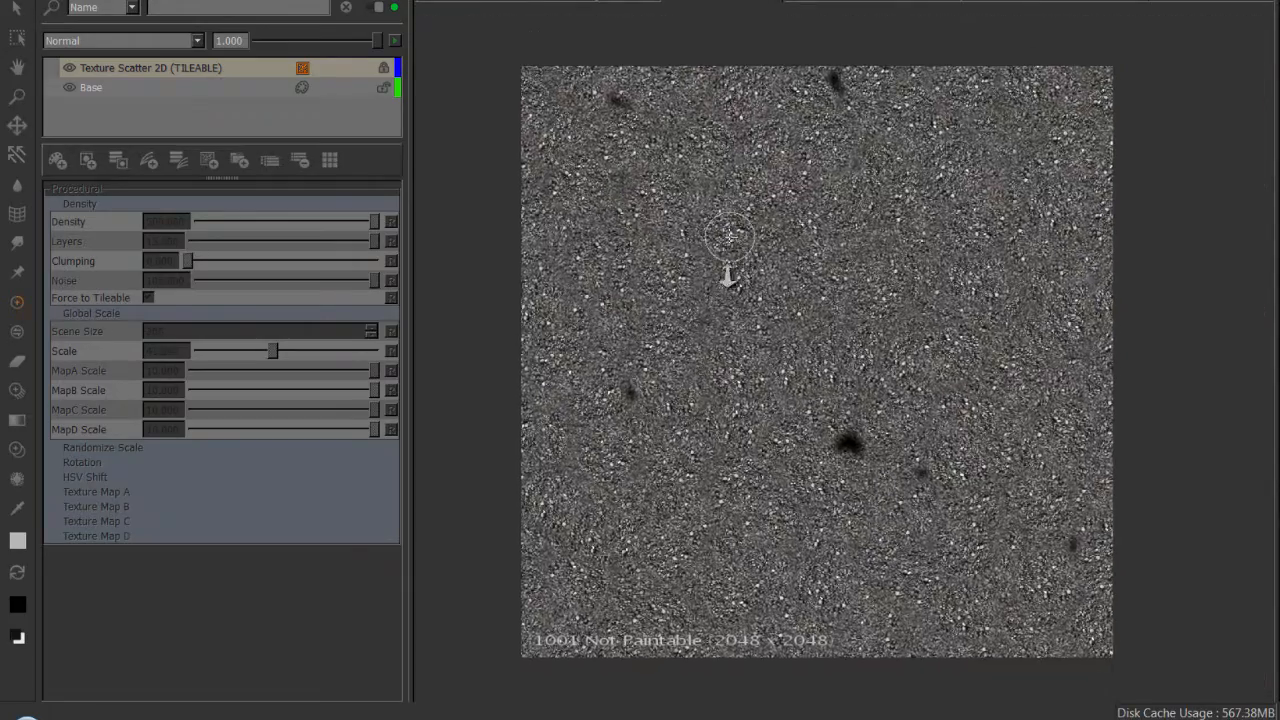
alt+right_drag(727, 275, 860, 290)
alt+middle_drag(860, 290, 900, 390)
alt+right_drag(900, 390, 725, 345)
click(179, 66)
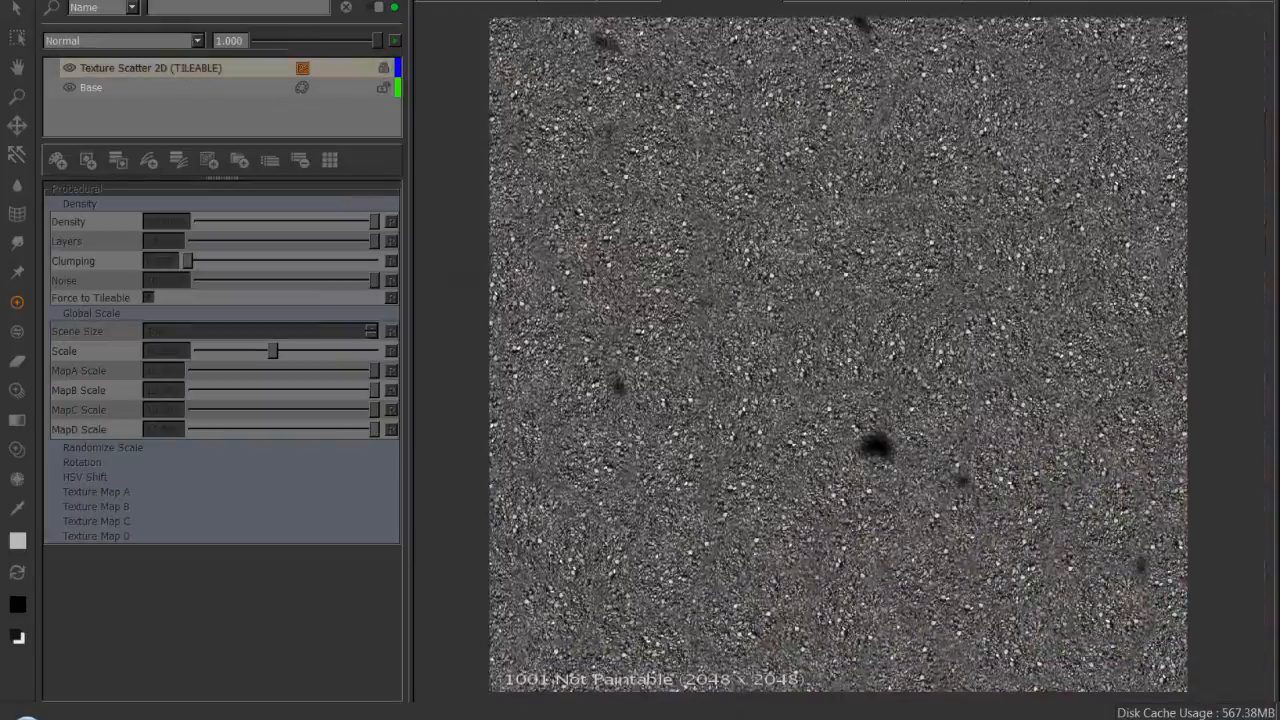
mouse_move(800, 256)
alt+right_down()
mouse_move(984, 279)
mouse_move(806, 270)
alt+right_up()
alt+middle_drag(866, 275, 866, 283)
alt+right_drag(866, 283, 900, 297)
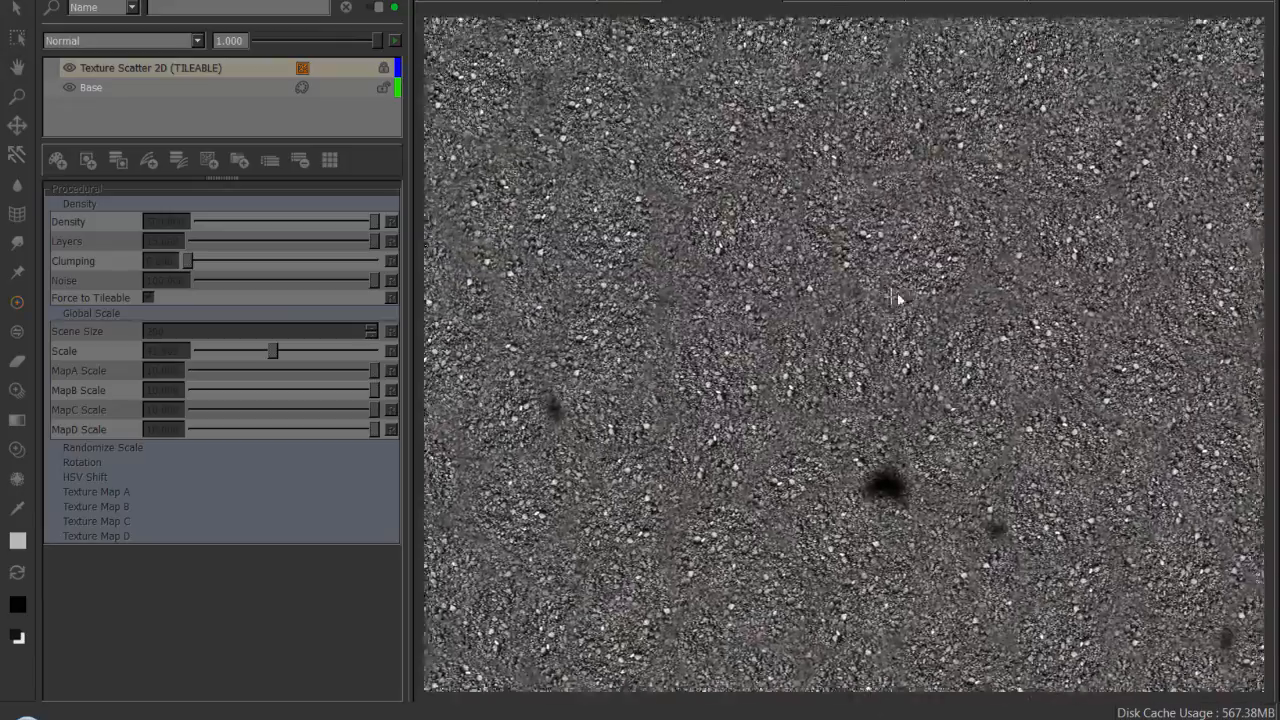
alt+middle_drag(900, 297, 913, 278)
Add a Grade+ adjustment layer above the Texture Scatter 2D (TILEABLE) layer.
click(143, 71)
key(Tab)
text(grad)
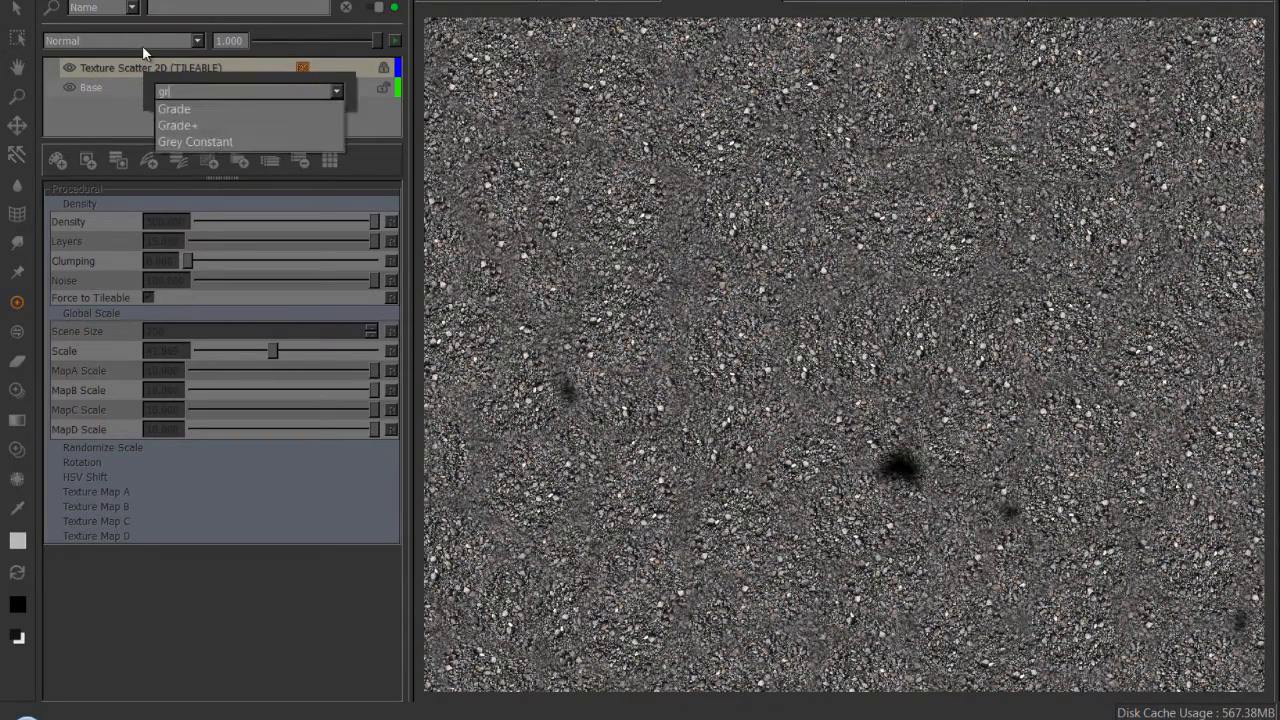
key(Down)
key(Down)
key(Return)
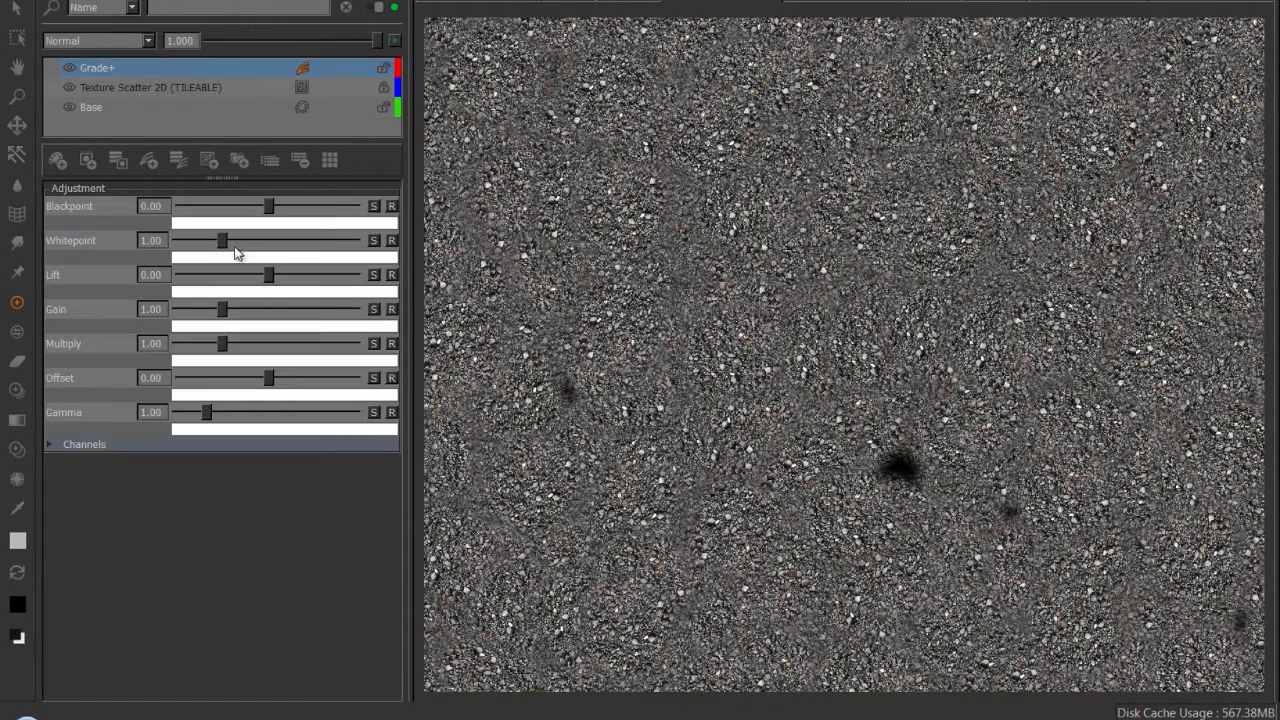
Tint the gravel brown by setting the Grade+ Multiply color to about R 0.473, G 0.417, B 0.376.
click(240, 360)
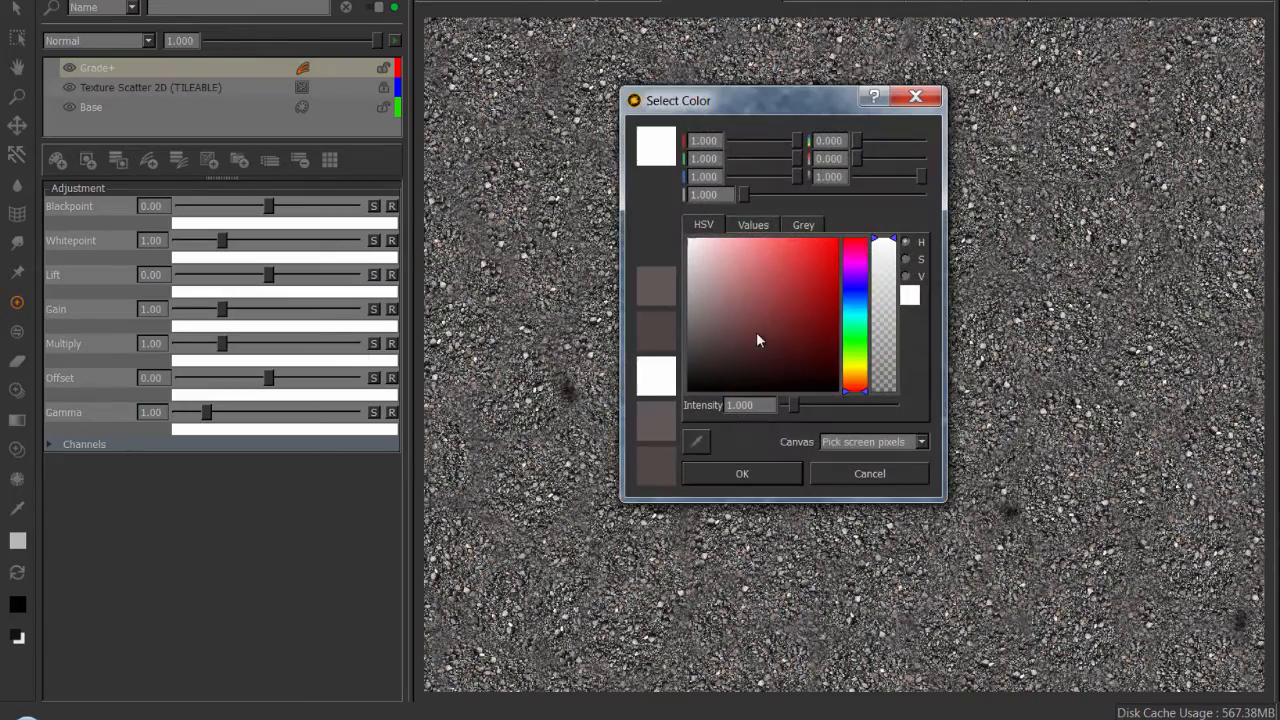
click(663, 338)
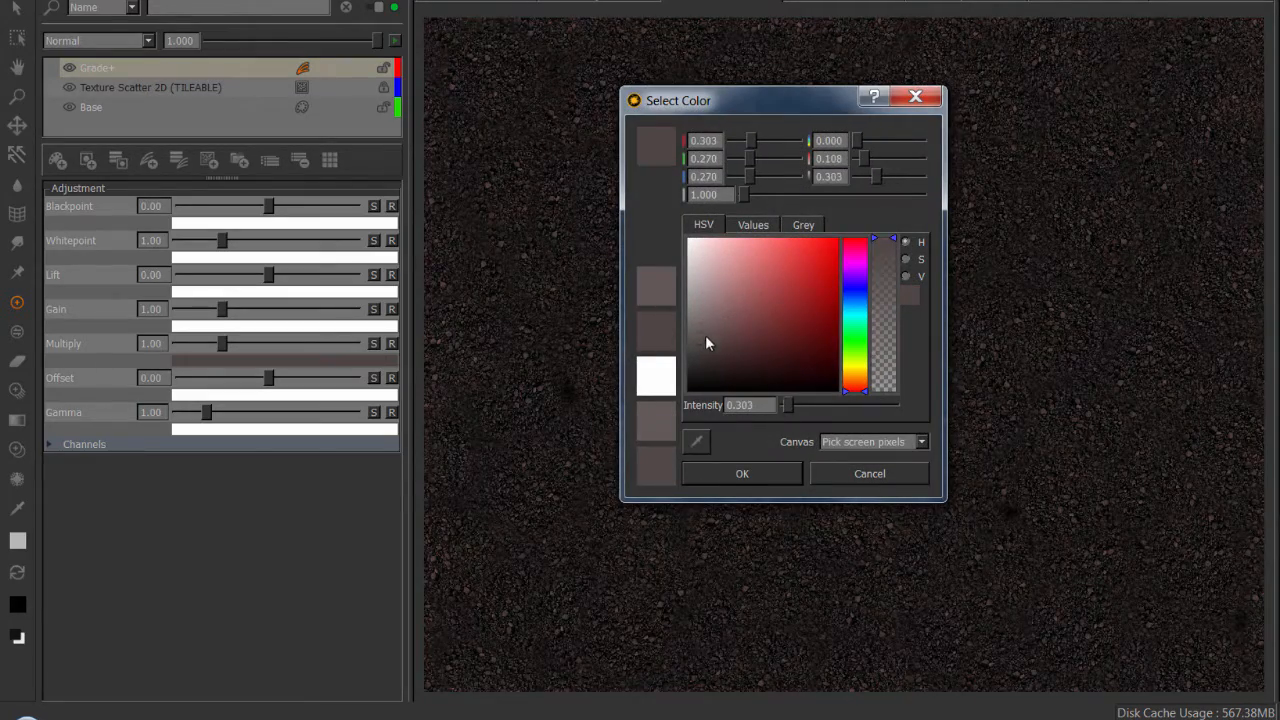
click(705, 324)
drag(728, 319, 720, 320)
drag(857, 370, 864, 388)
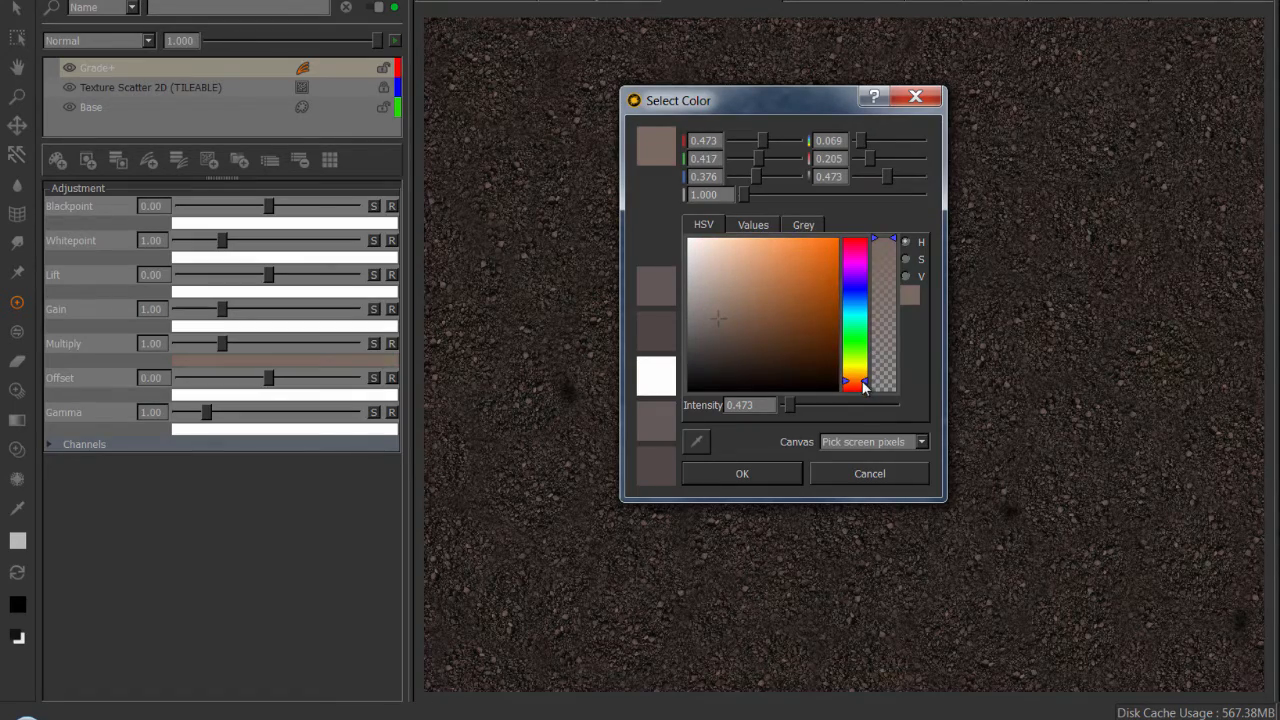
click(740, 475)
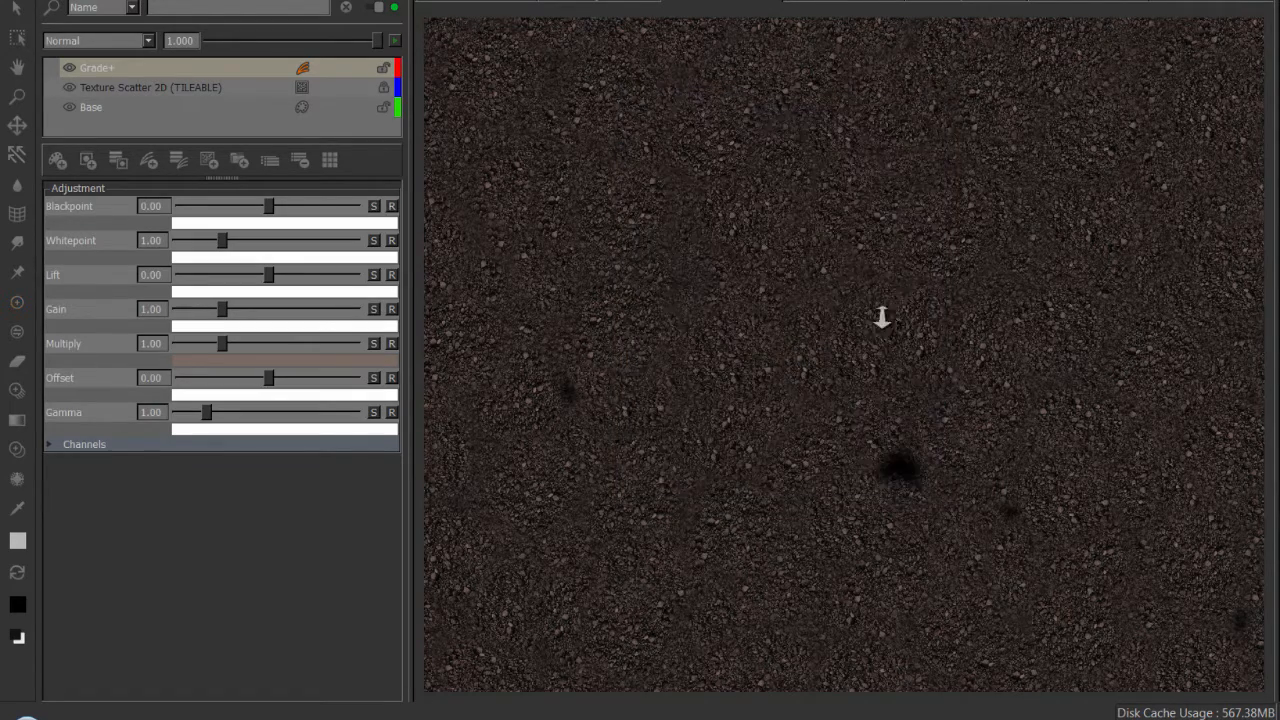
Add a second Texture Scatter 2D (TILEABLE) procedural layer above the Grade+ layer.
alt+right_drag(882, 317, 811, 507)
click(104, 70)
text(j)
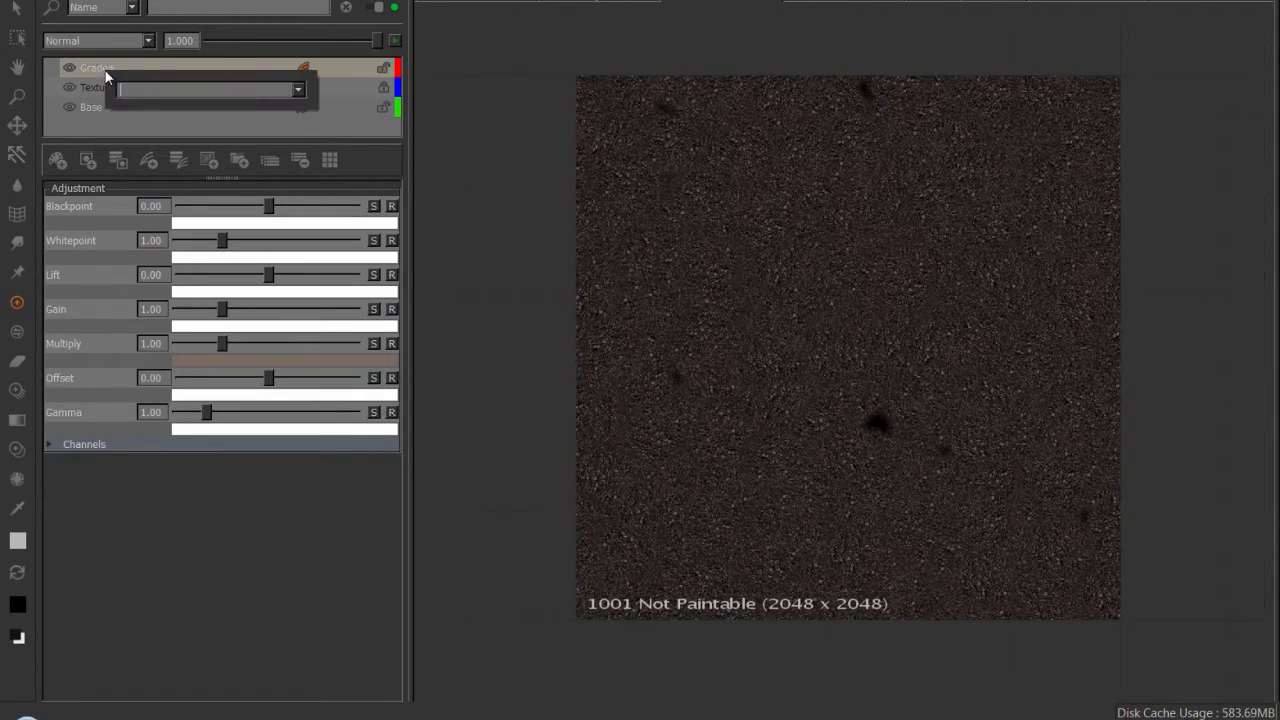
text(text)
key(Down)
key(Return)
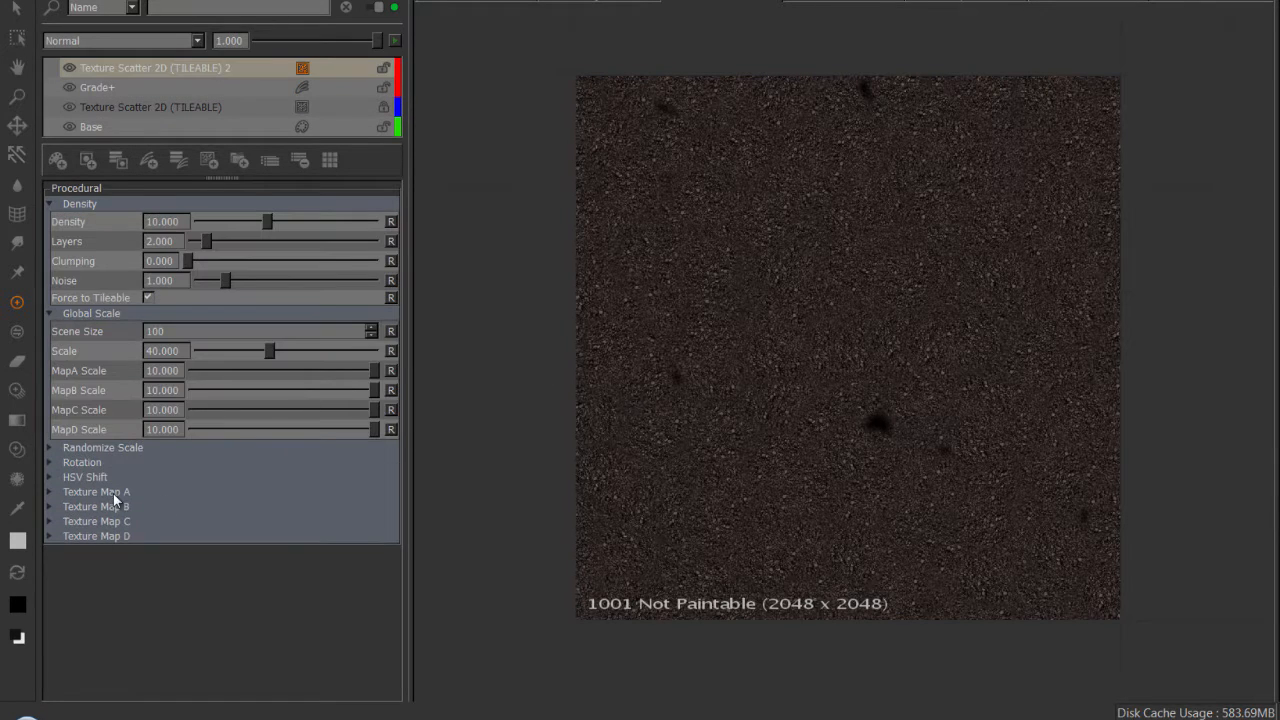
Load the large green leaf image into MapA of the new scatter layer.
click(113, 494)
drag(393, 368, 399, 443)
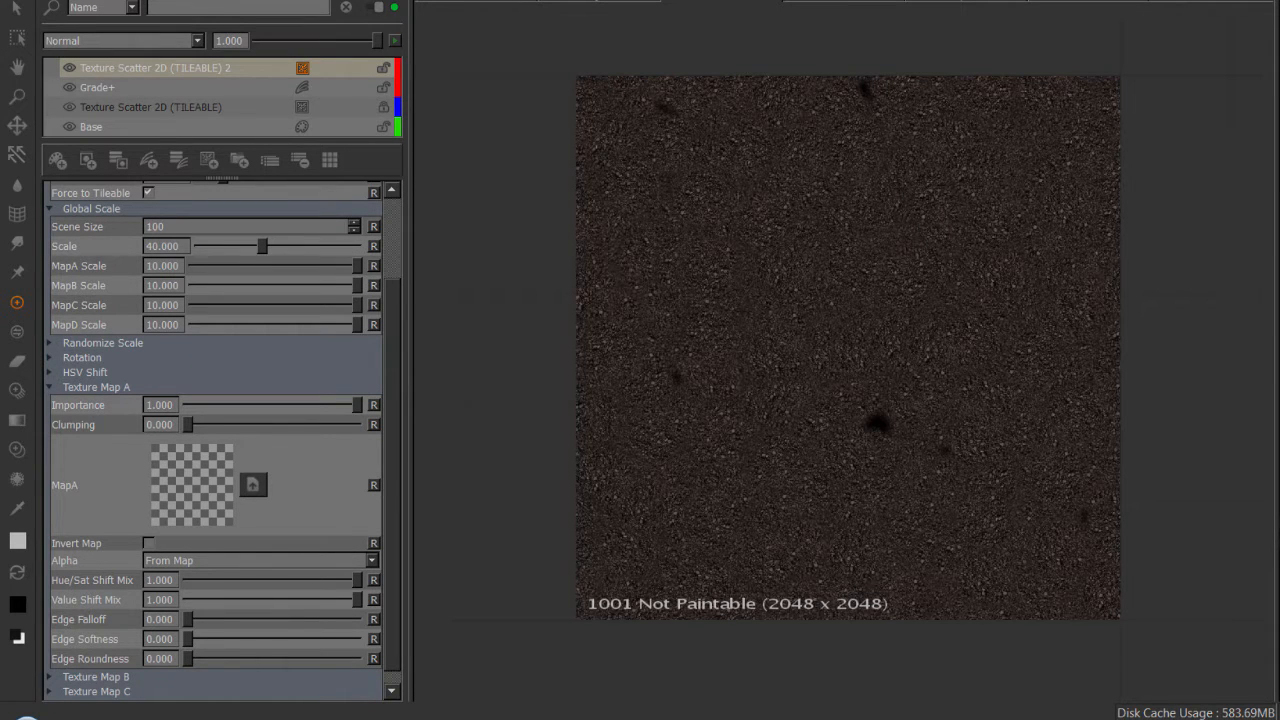
drag(480, 503, 192, 485)
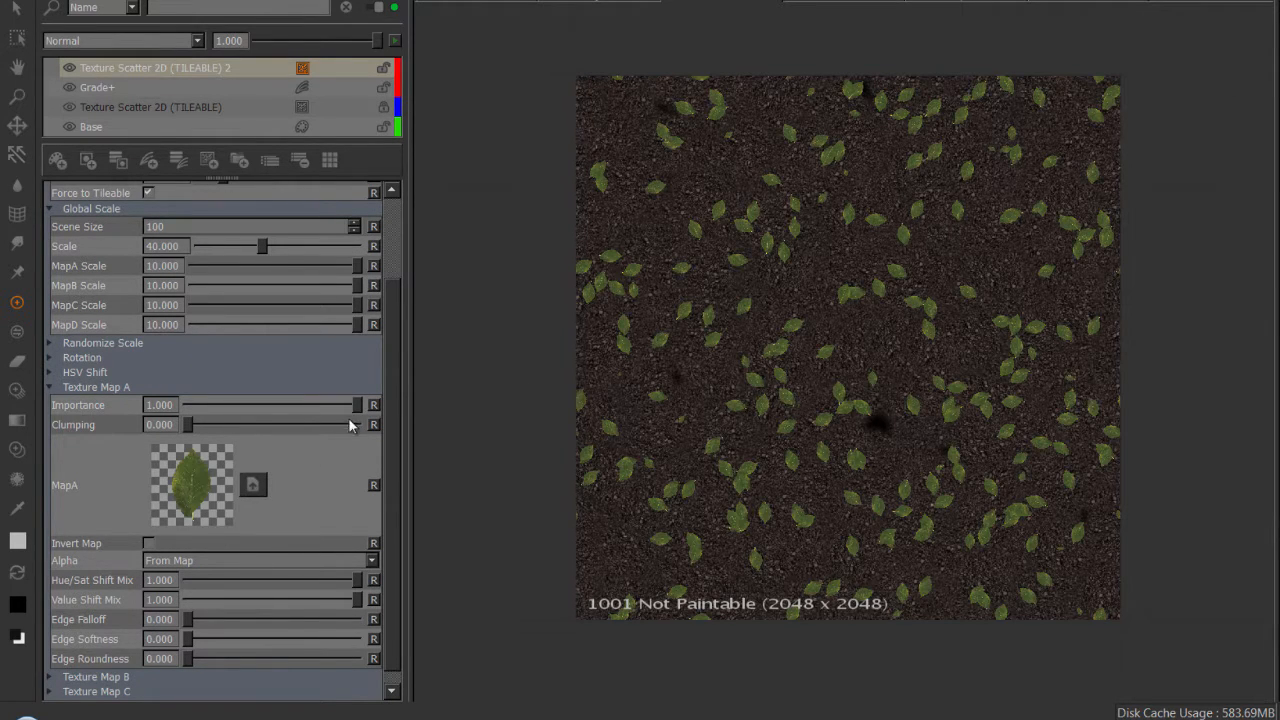
Load the smaller green leaf image into MapB in the Texture Map B section.
scroll(397, 380, down, 1)
click(110, 661)
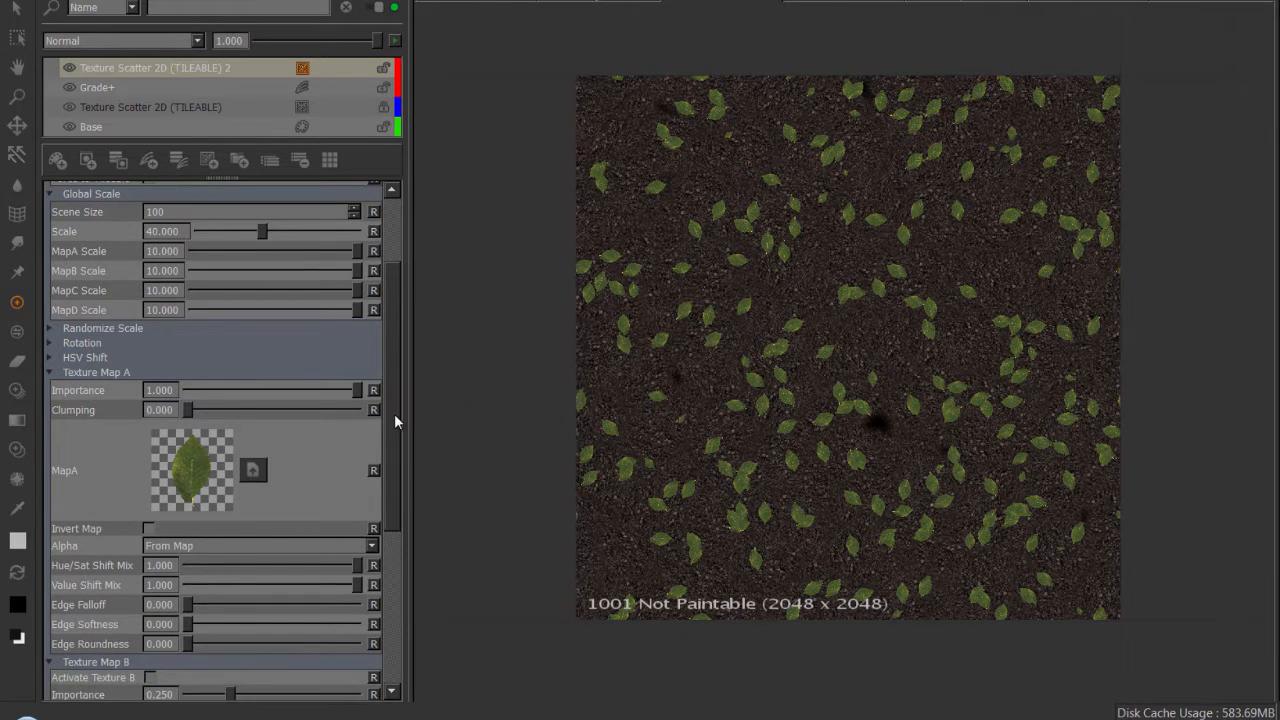
drag(397, 422, 397, 561)
drag(1109, 323, 192, 505)
Load the orange leaf image into MapC in the Texture Map C section.
scroll(403, 515, down, 1)
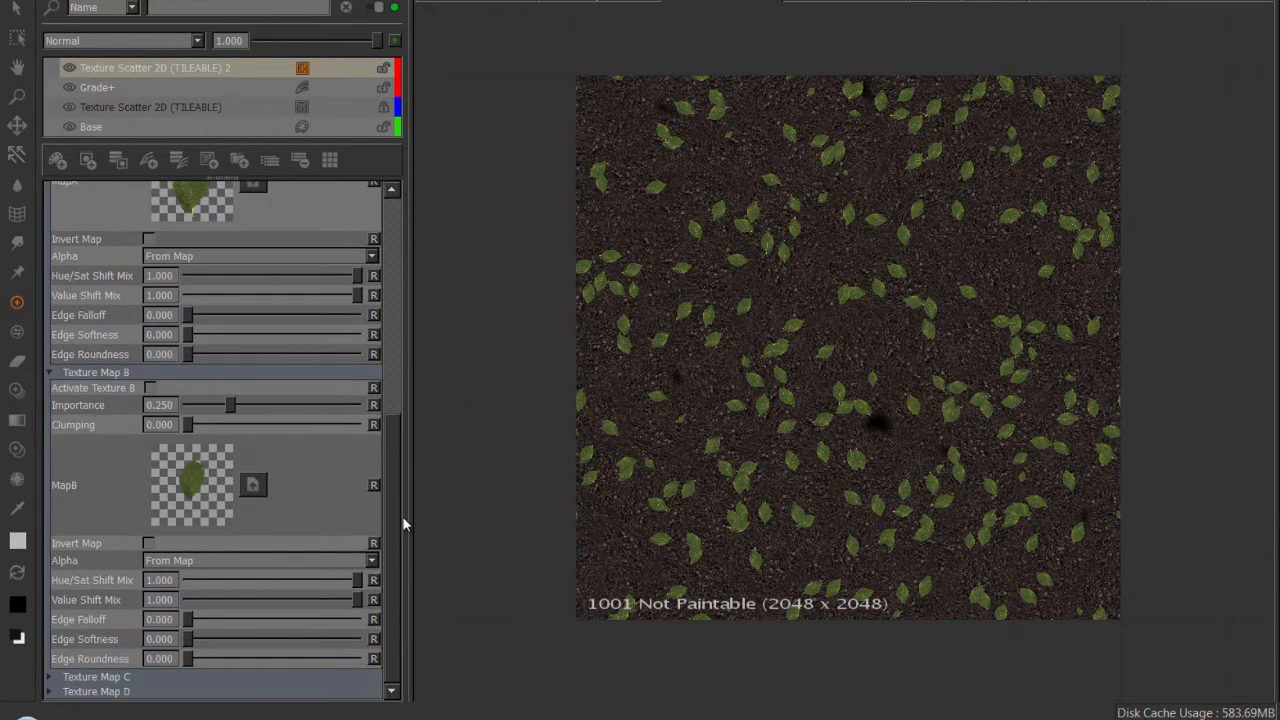
drag(396, 454, 396, 523)
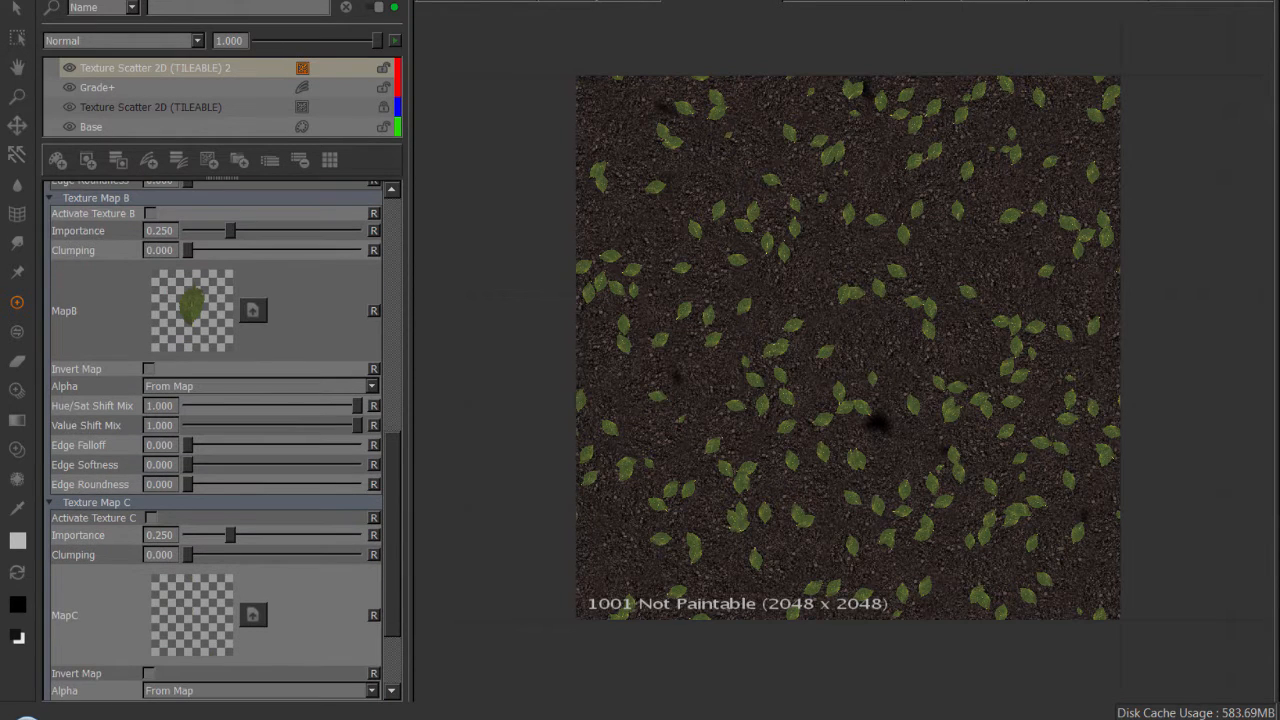
drag(1275, 340, 248, 590)
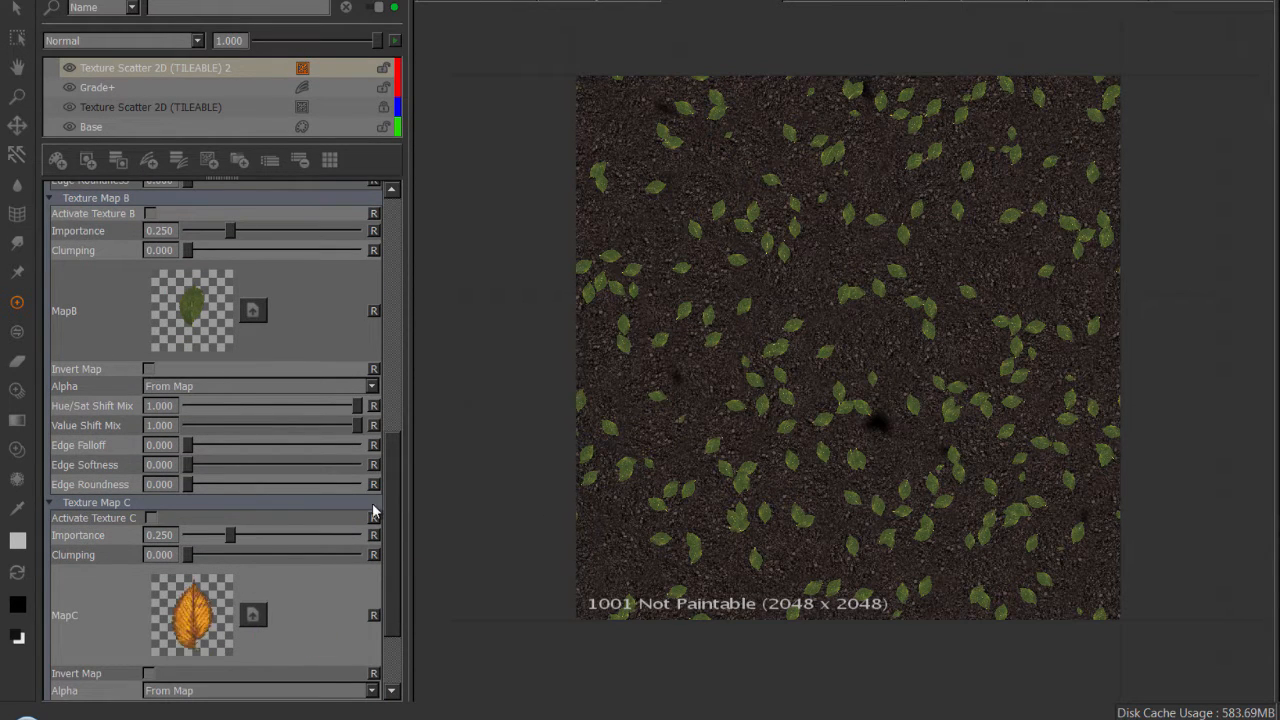
Load the twig image into MapD in the Texture Map D section.
drag(392, 525, 390, 595)
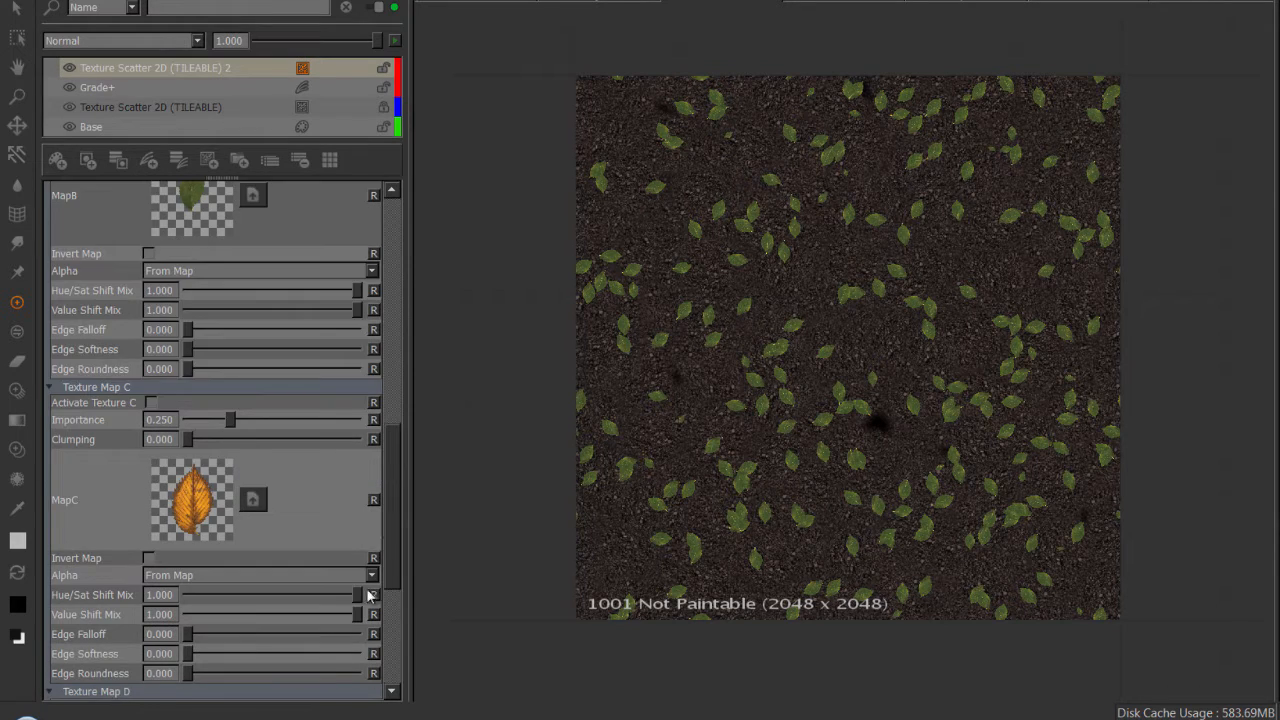
scroll(391, 537, down, 3)
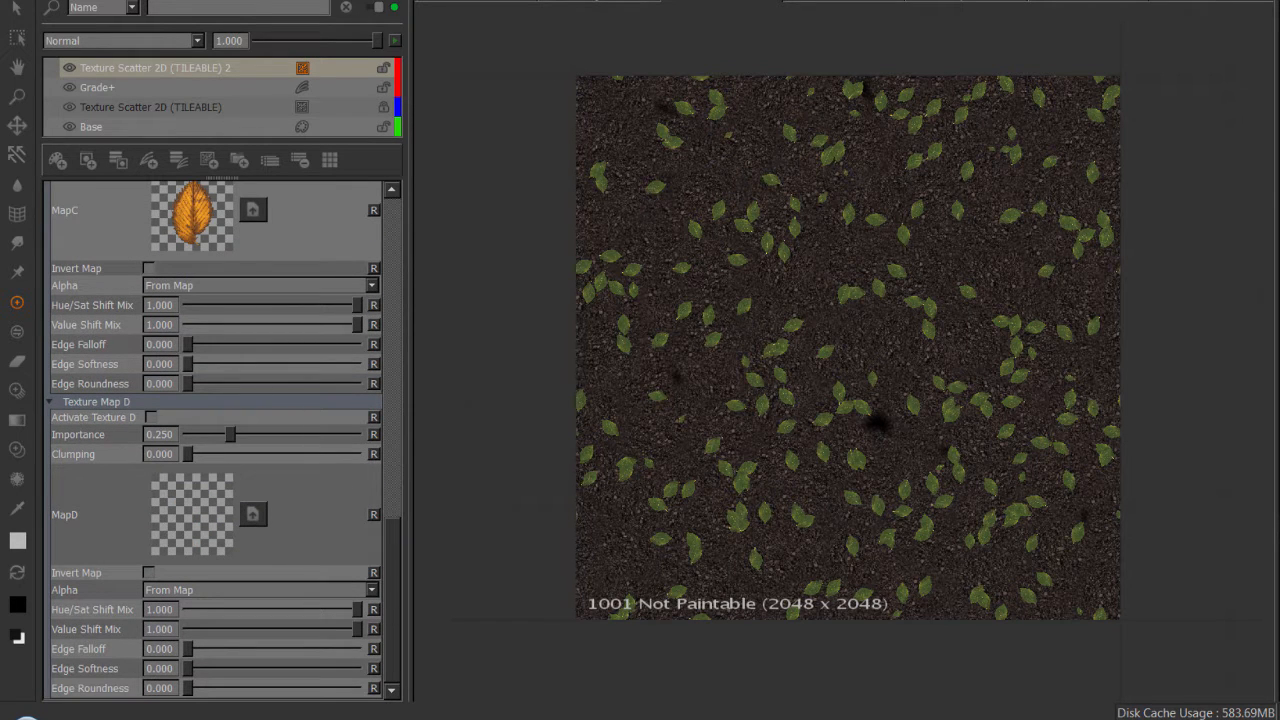
drag(640, 538, 212, 512)
Activate Texture B, Texture C and Texture D so all four maps are scattered over the gravel.
drag(389, 557, 399, 369)
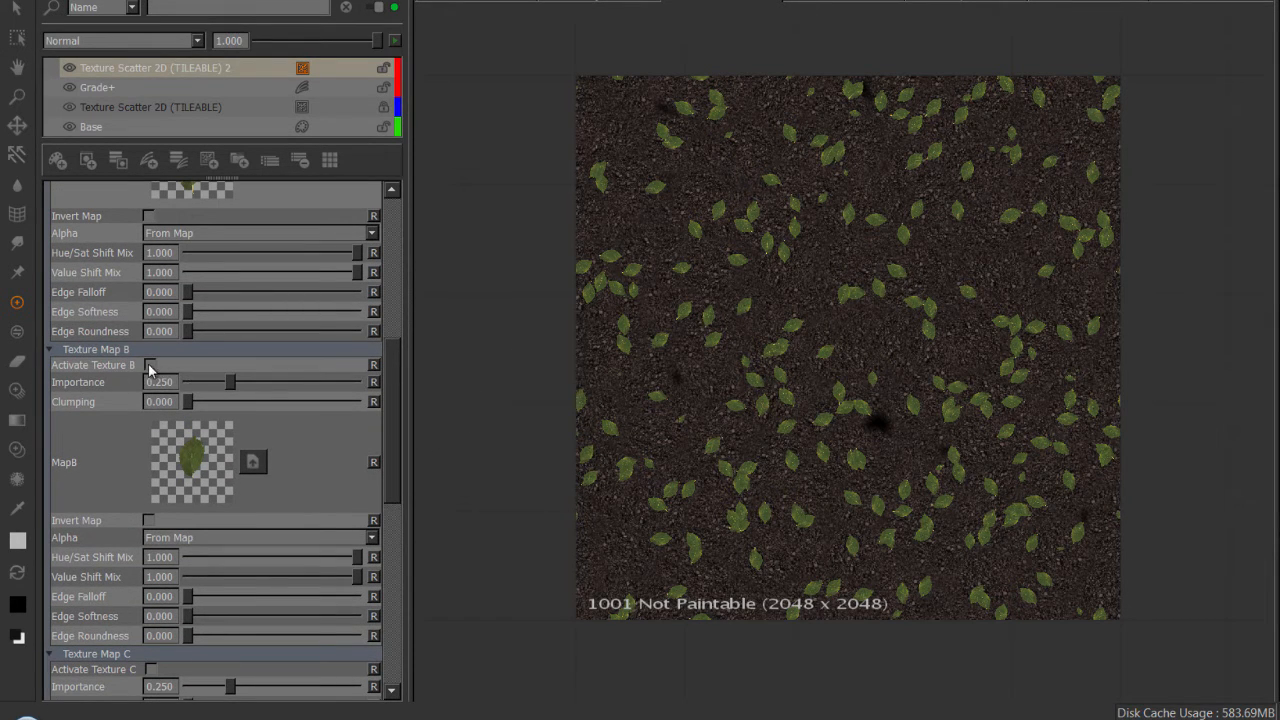
click(149, 366)
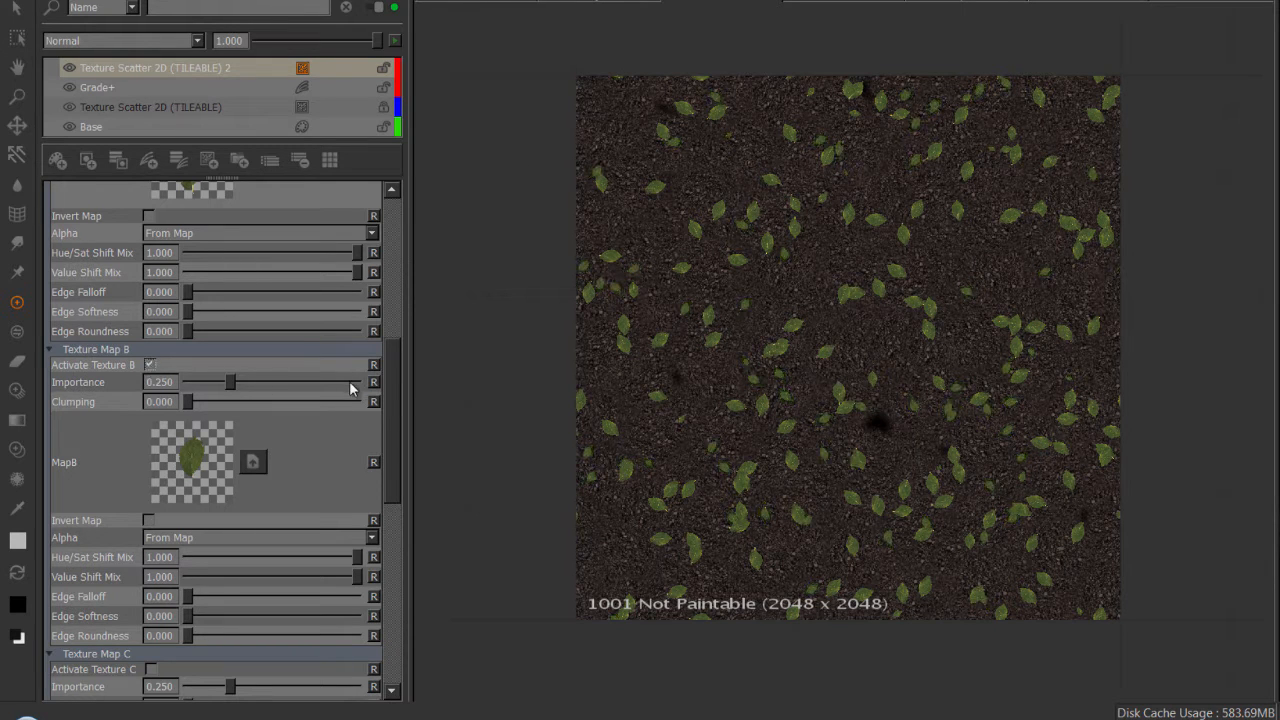
scroll(389, 403, down, 4)
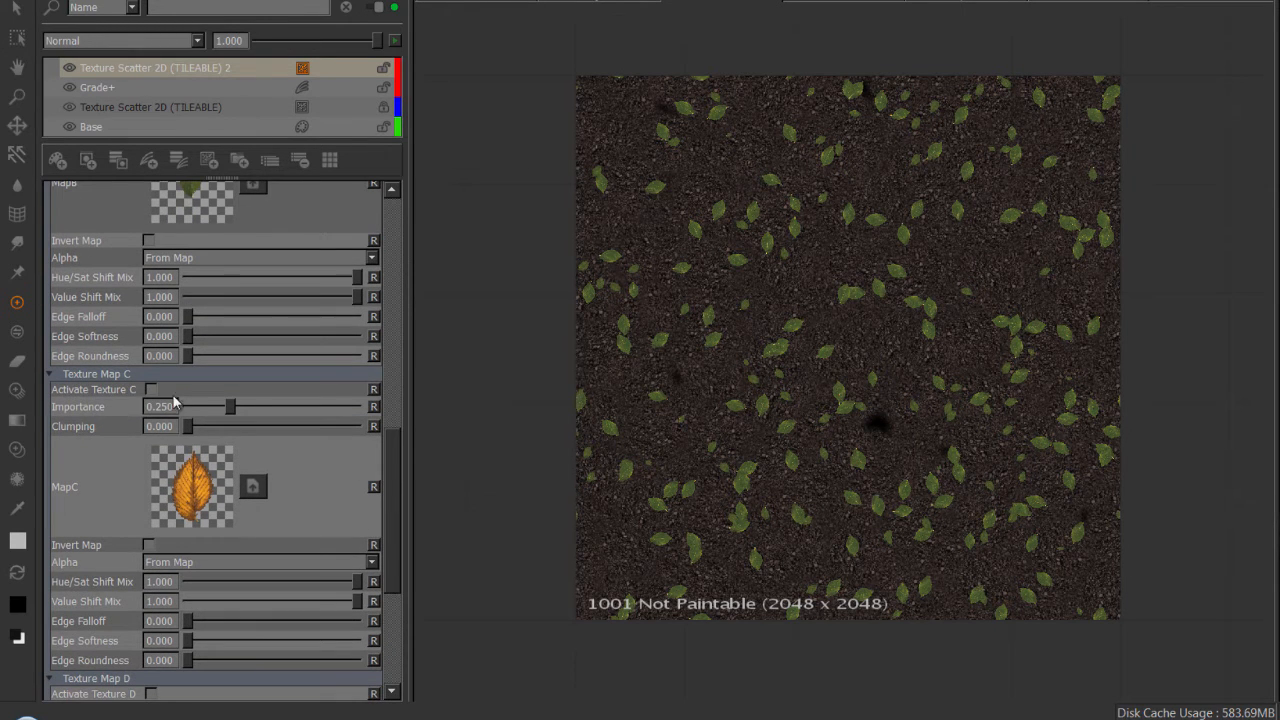
click(151, 389)
scroll(392, 466, down, 4)
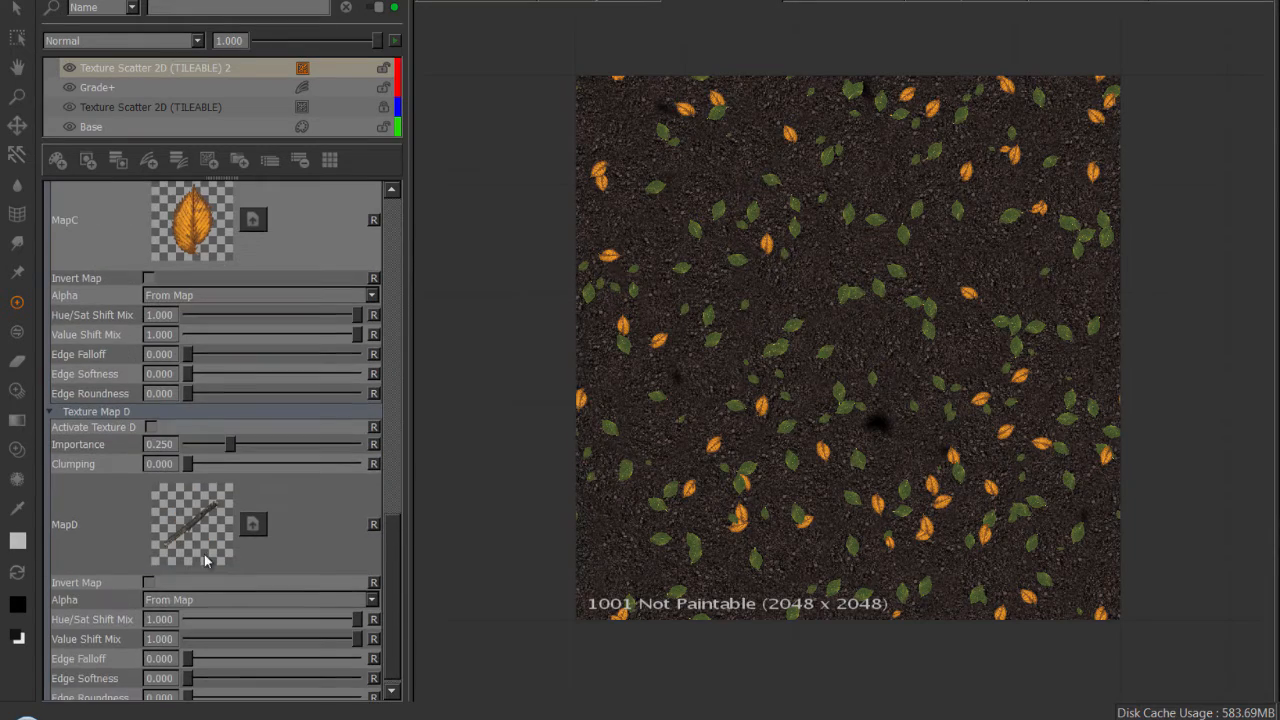
click(151, 427)
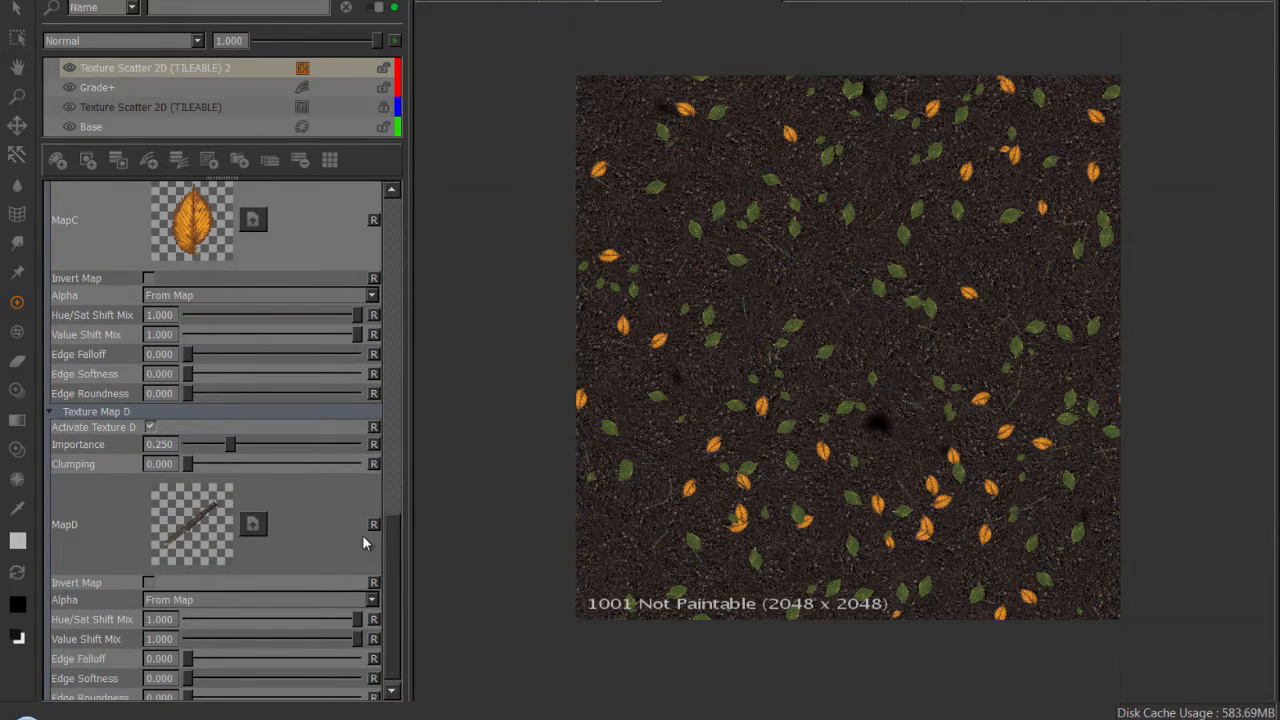
Examine the scattered leaves and twigs over the gravel, both across the whole tile and up close.
drag(388, 548, 402, 502)
mouse_move(795, 345)
alt+right_down()
mouse_move(892, 366)
mouse_move(790, 328)
alt+right_up()
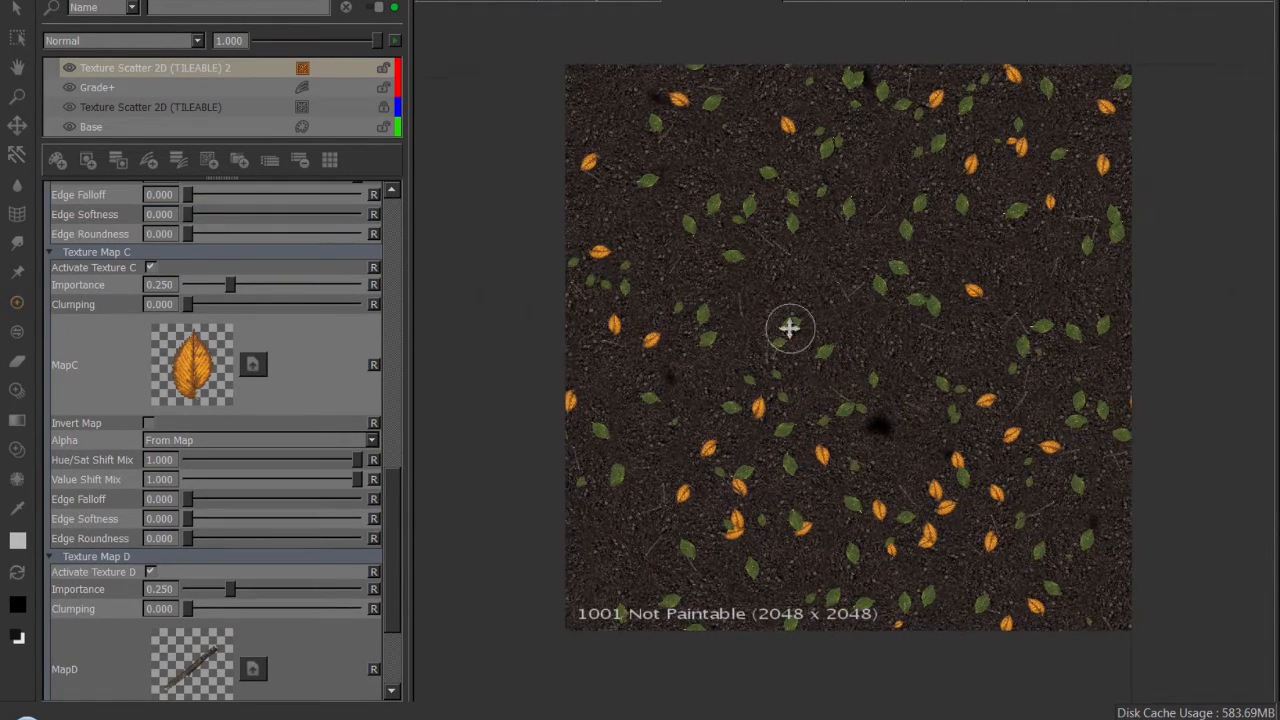
alt+middle_drag(789, 328, 793, 331)
alt+right_drag(793, 331, 851, 351)
alt+middle_drag(780, 344, 776, 342)
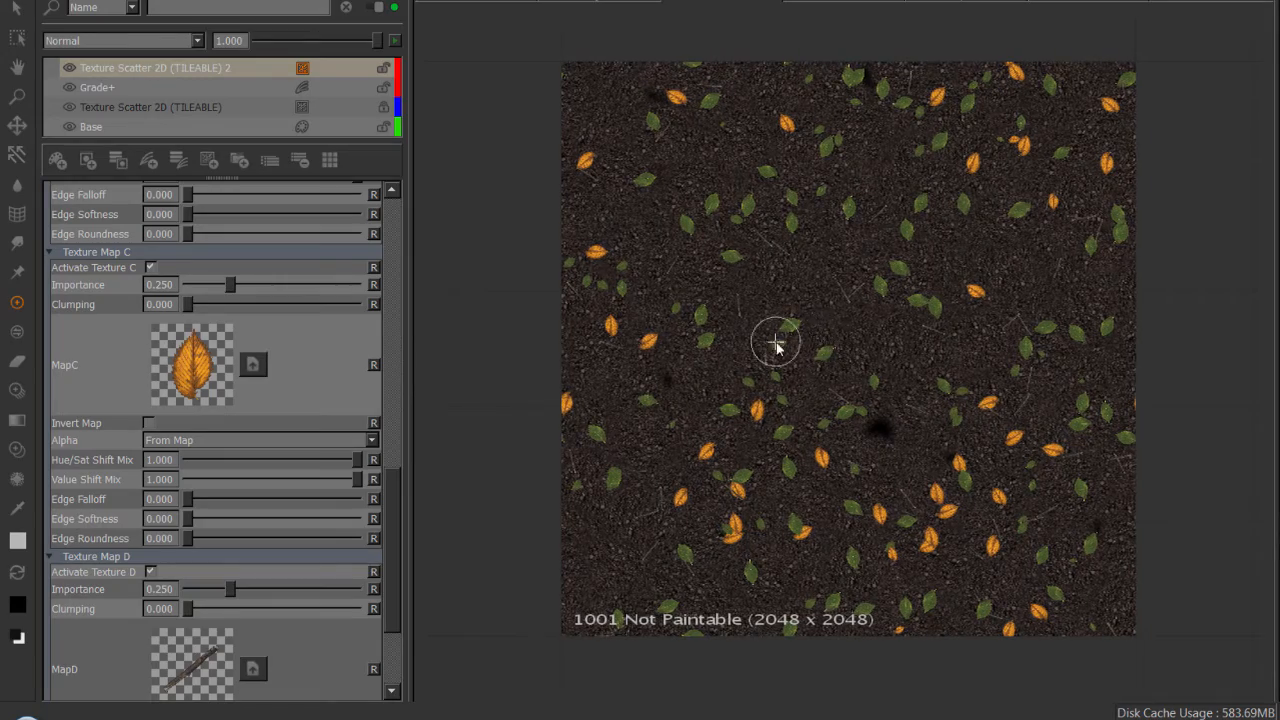
drag(395, 497, 397, 488)
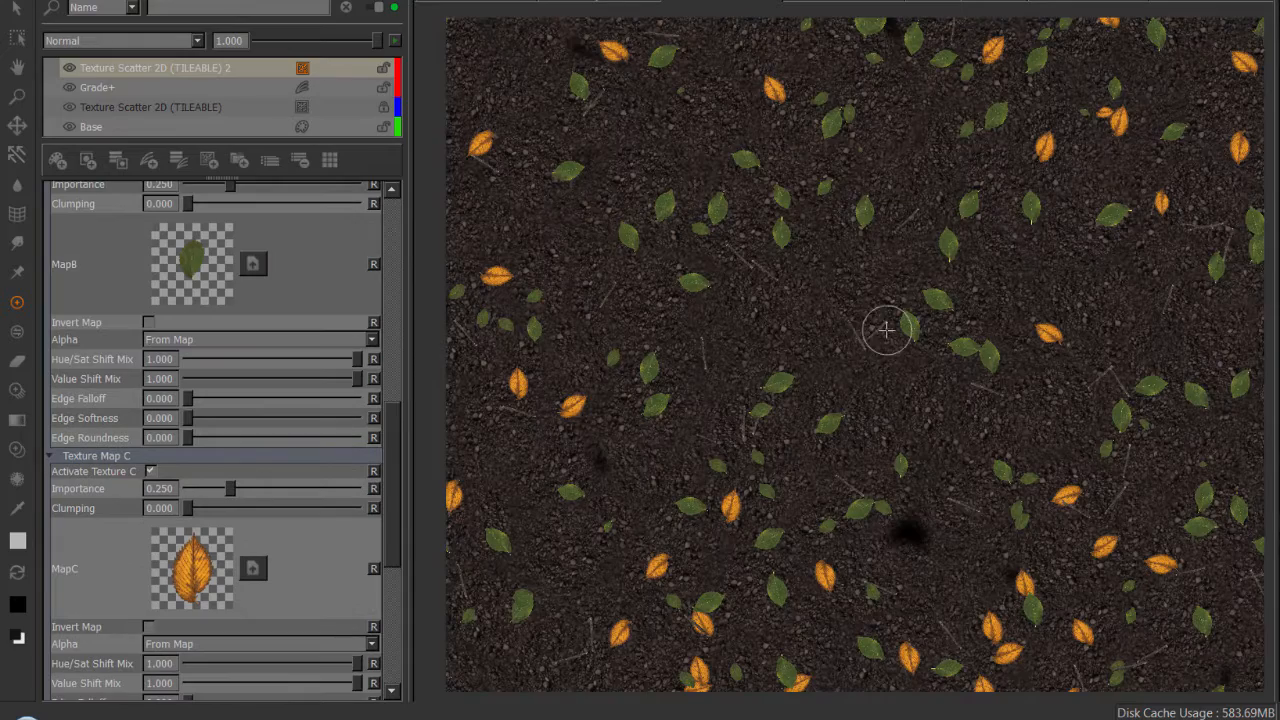
scroll(886, 330, up, 3)
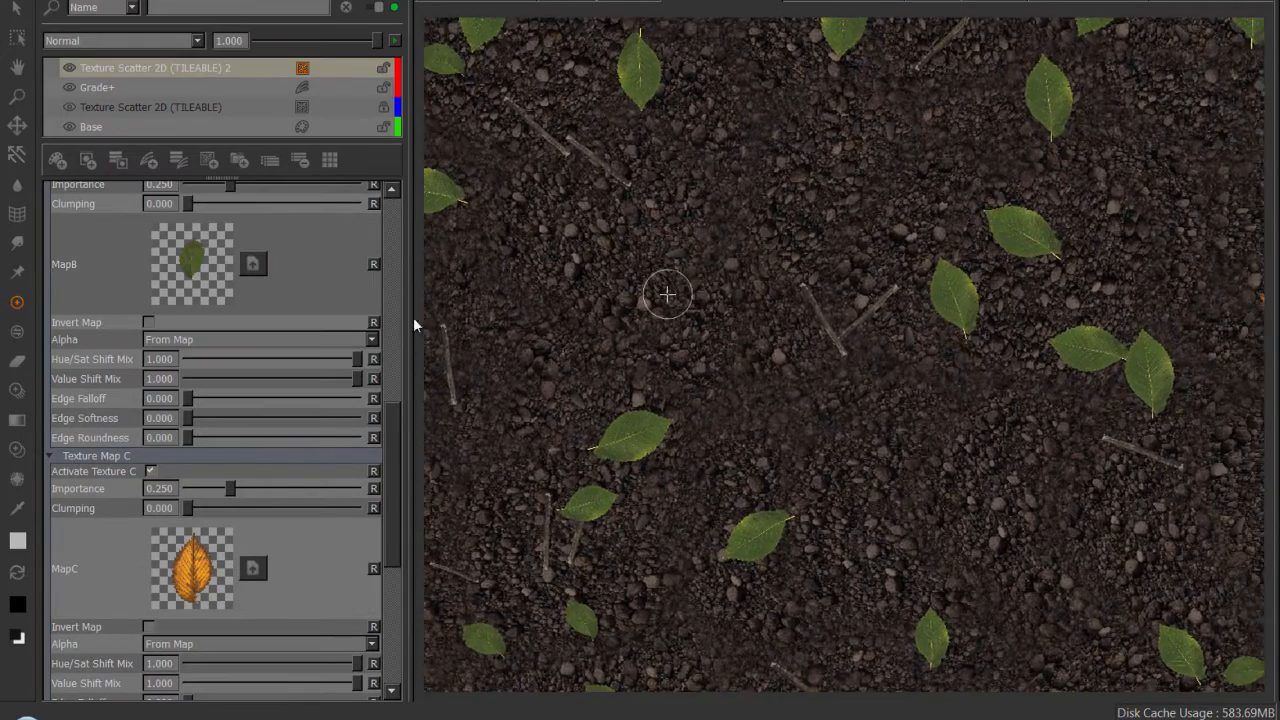
Set the overall Global Scale value of the leaf and twig scatter to 40.415.
drag(395, 416, 395, 235)
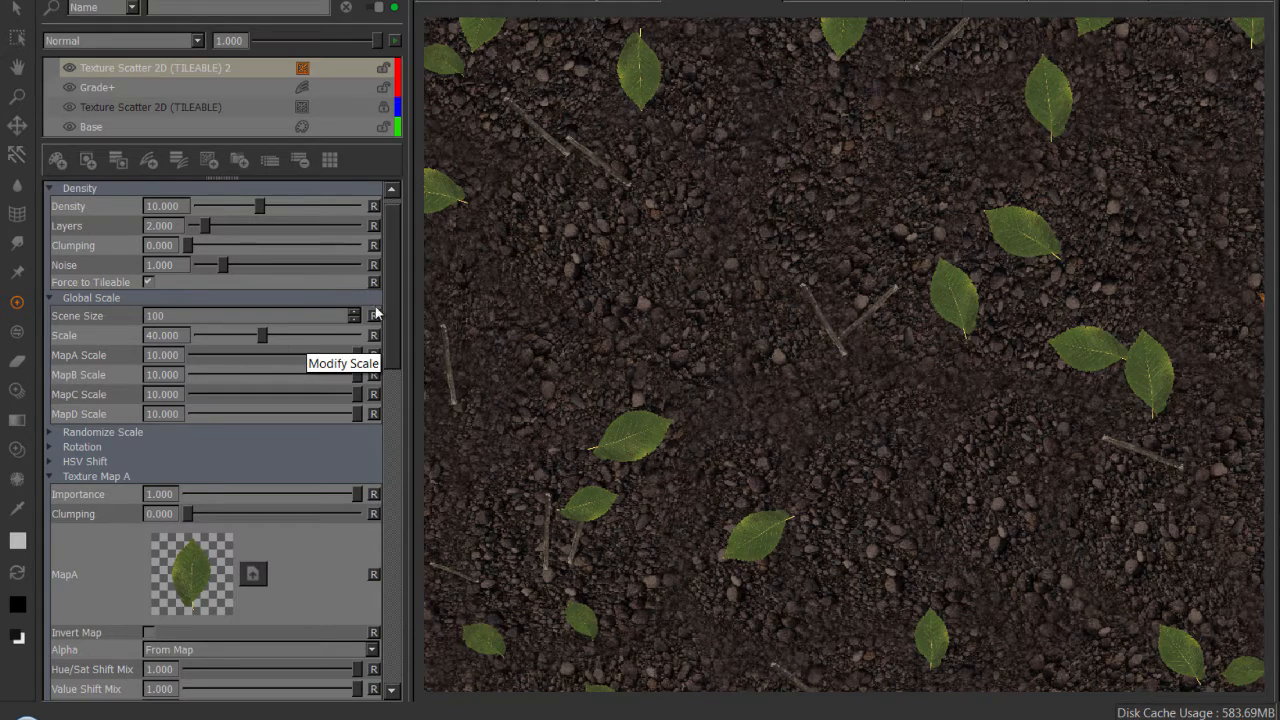
scroll(390, 288, up, 1)
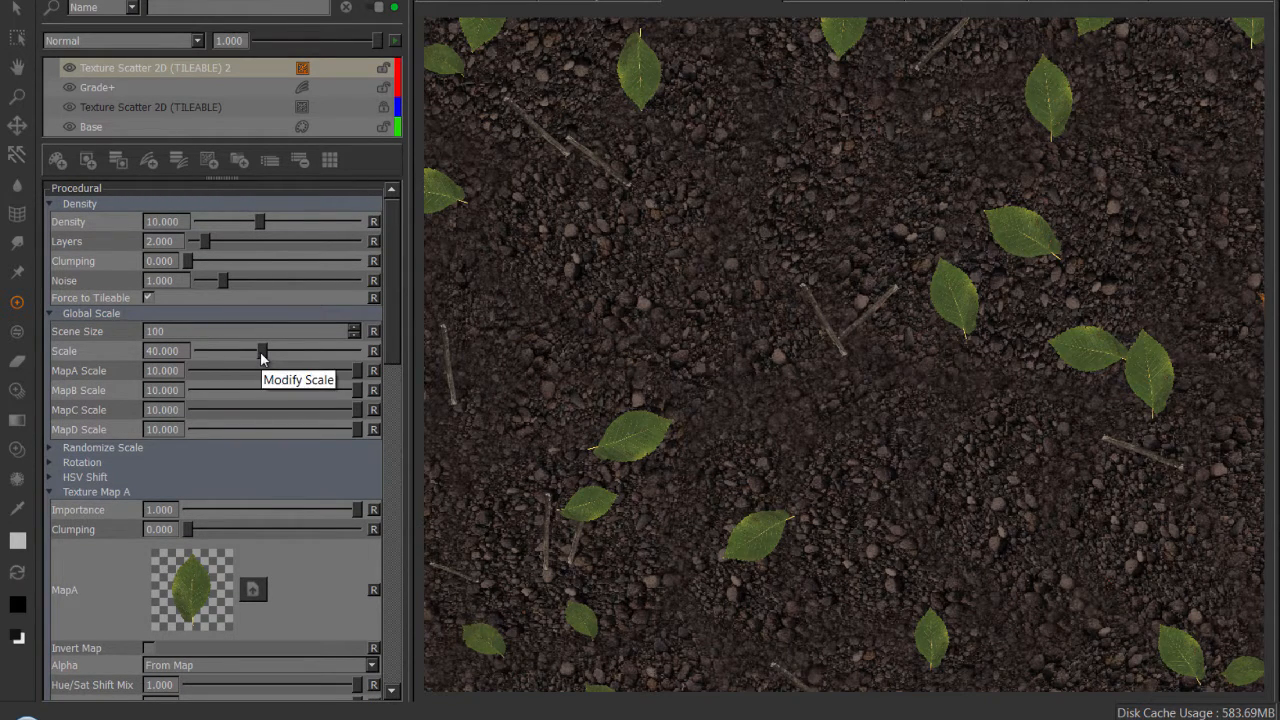
drag(262, 357, 263, 358)
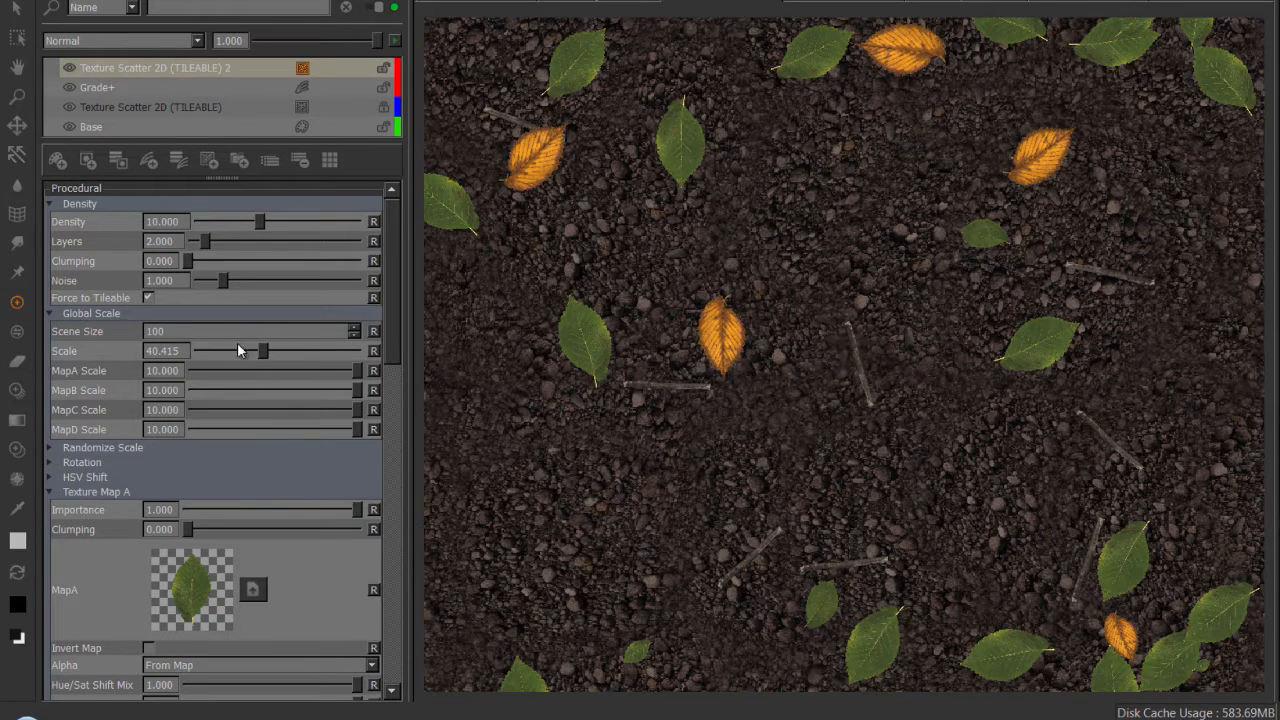
Shrink the leaves by setting MapA Scale to 8.650, MapB Scale to 9.010 and MapC Scale to 8.605.
drag(355, 380, 326, 415)
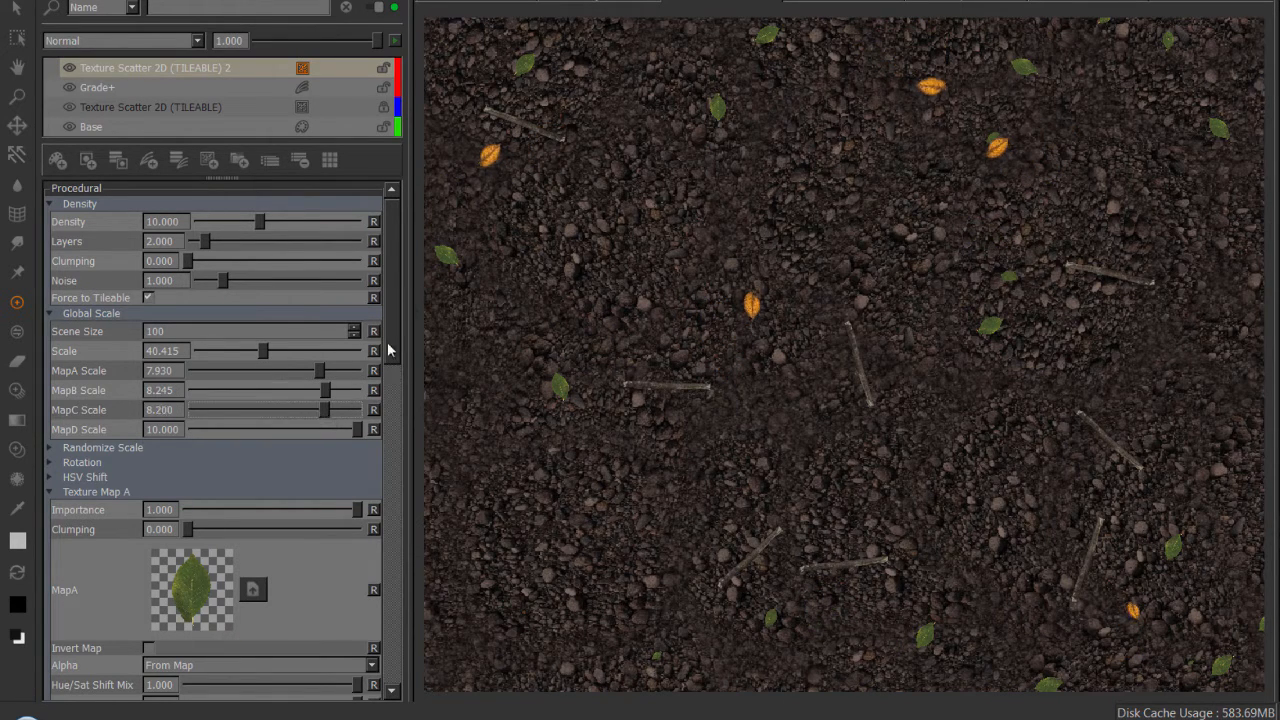
drag(403, 256, 398, 335)
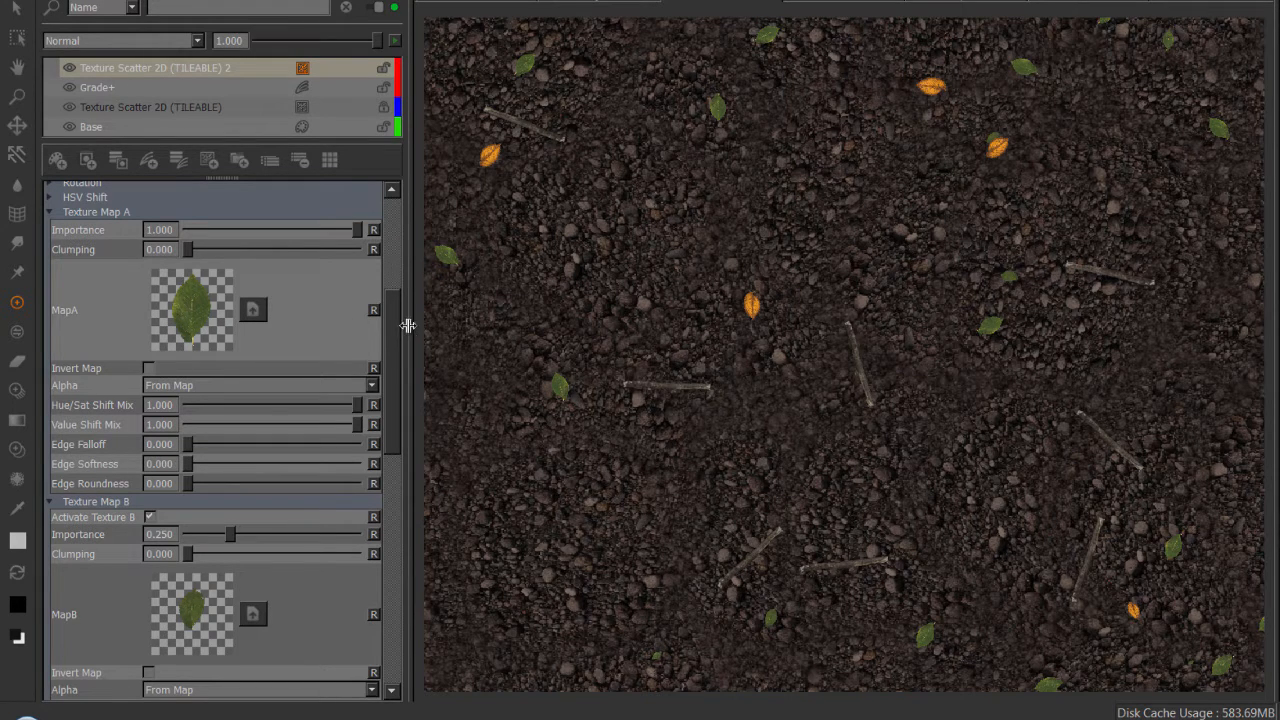
scroll(400, 318, up, 1)
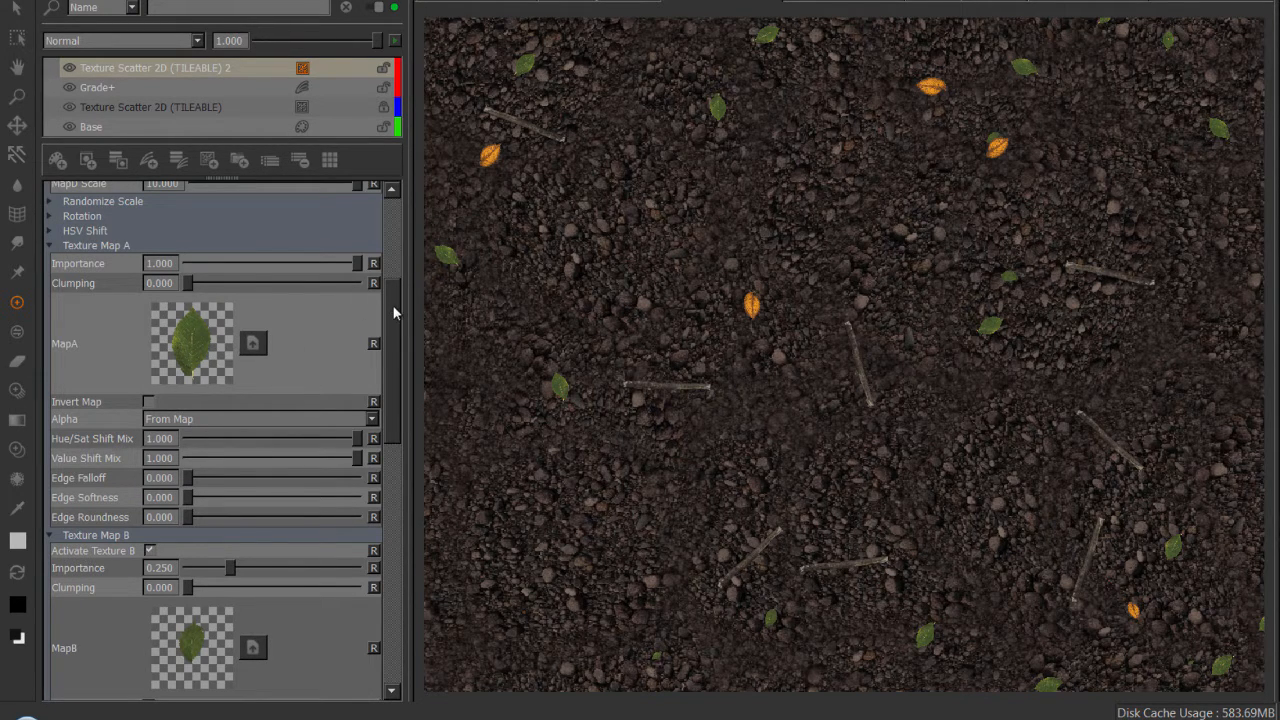
drag(393, 313, 420, 265)
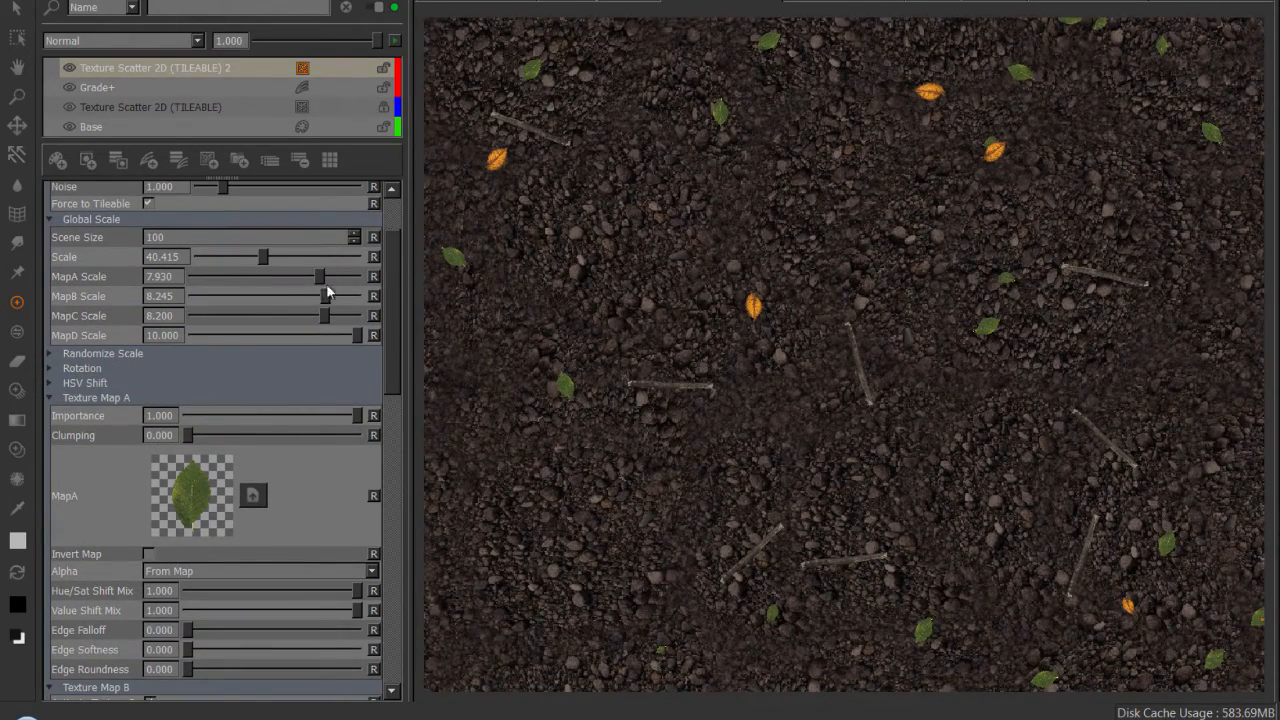
drag(320, 277, 337, 317)
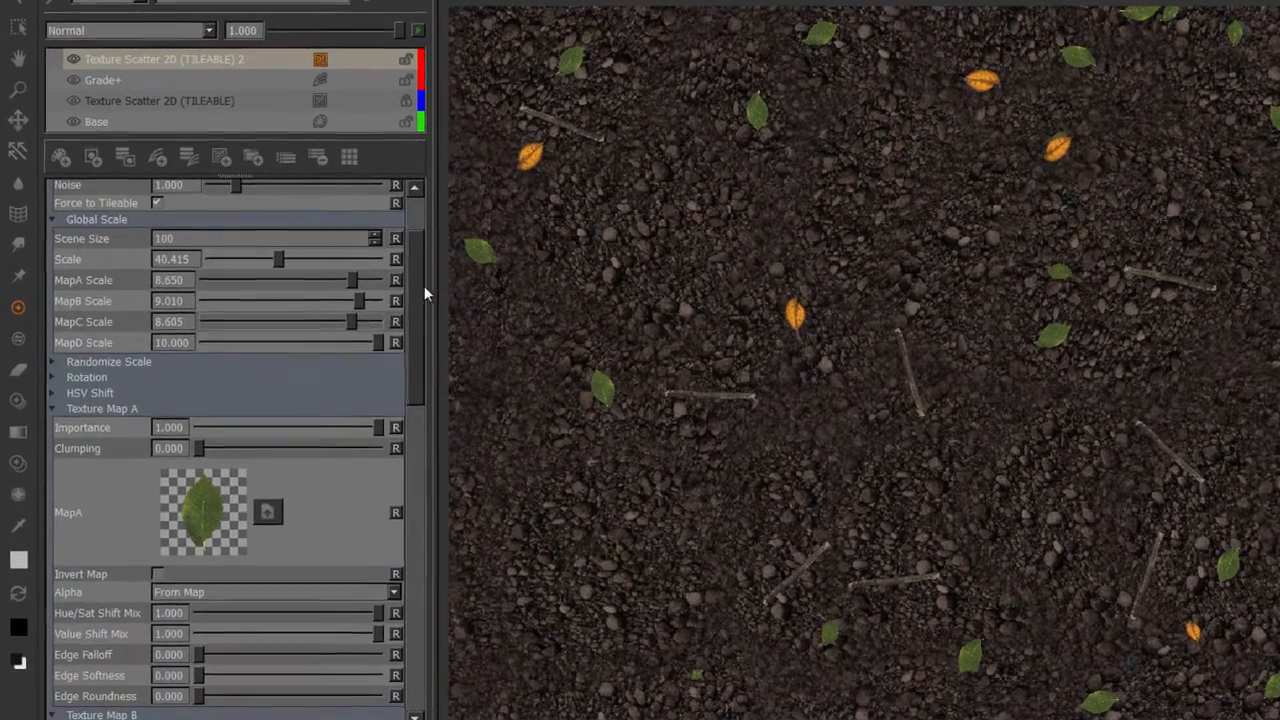
Raise the leaf and twig scatter's Density to 500.
drag(394, 278, 430, 232)
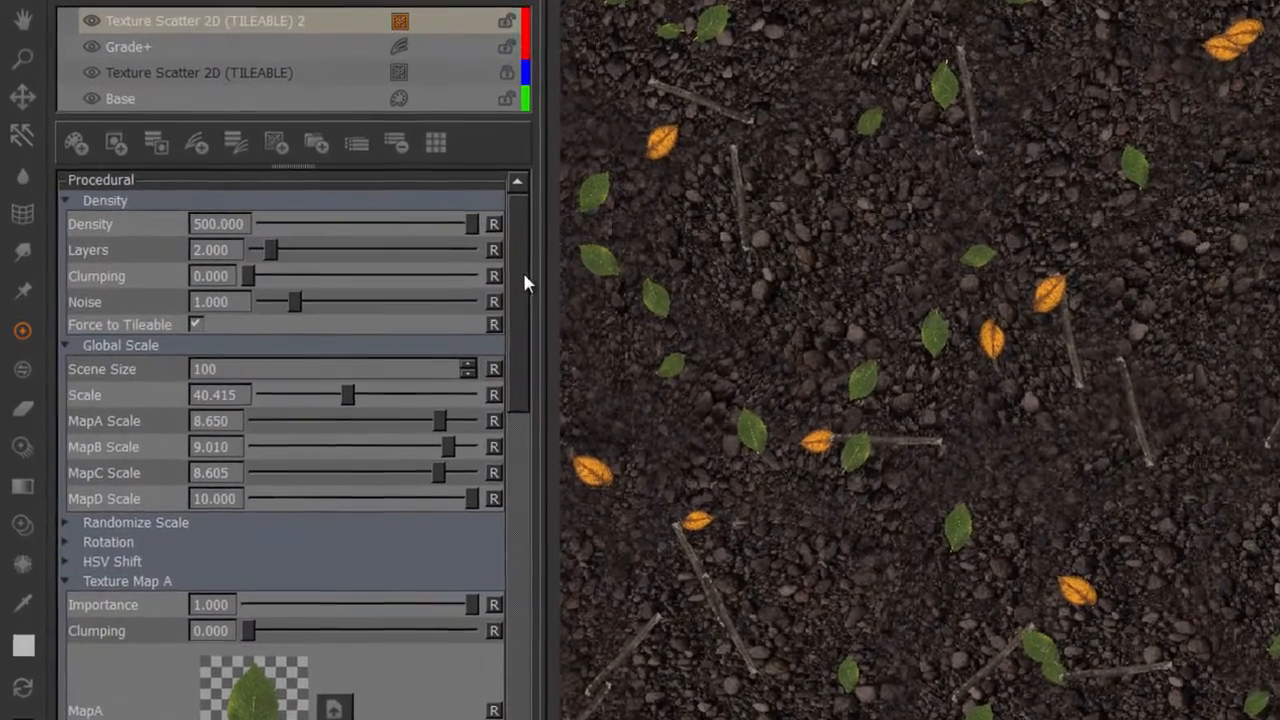
drag(497, 266, 503, 322)
alt+right_drag(938, 375, 1051, 441)
alt+middle_drag(1051, 441, 1012, 333)
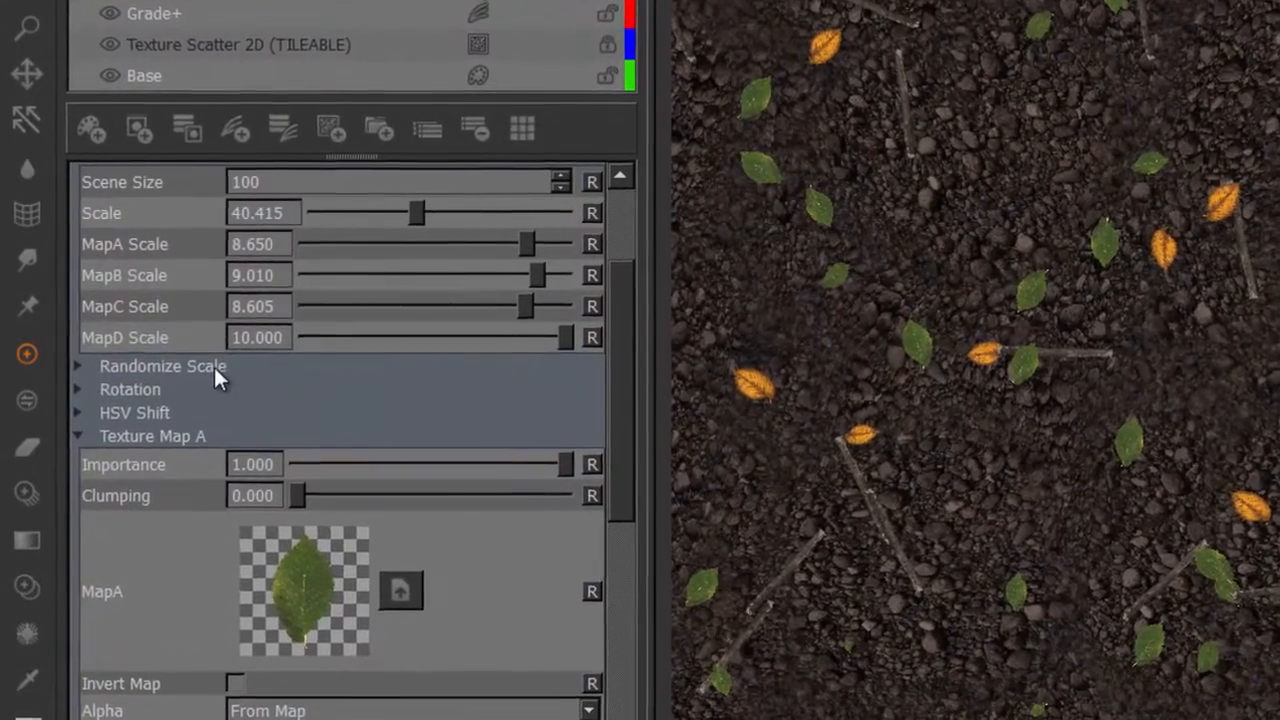
Set Randomize Scale to 0.382 and reduce the MapA, MapB and MapC random mixes to 0.
click(207, 361)
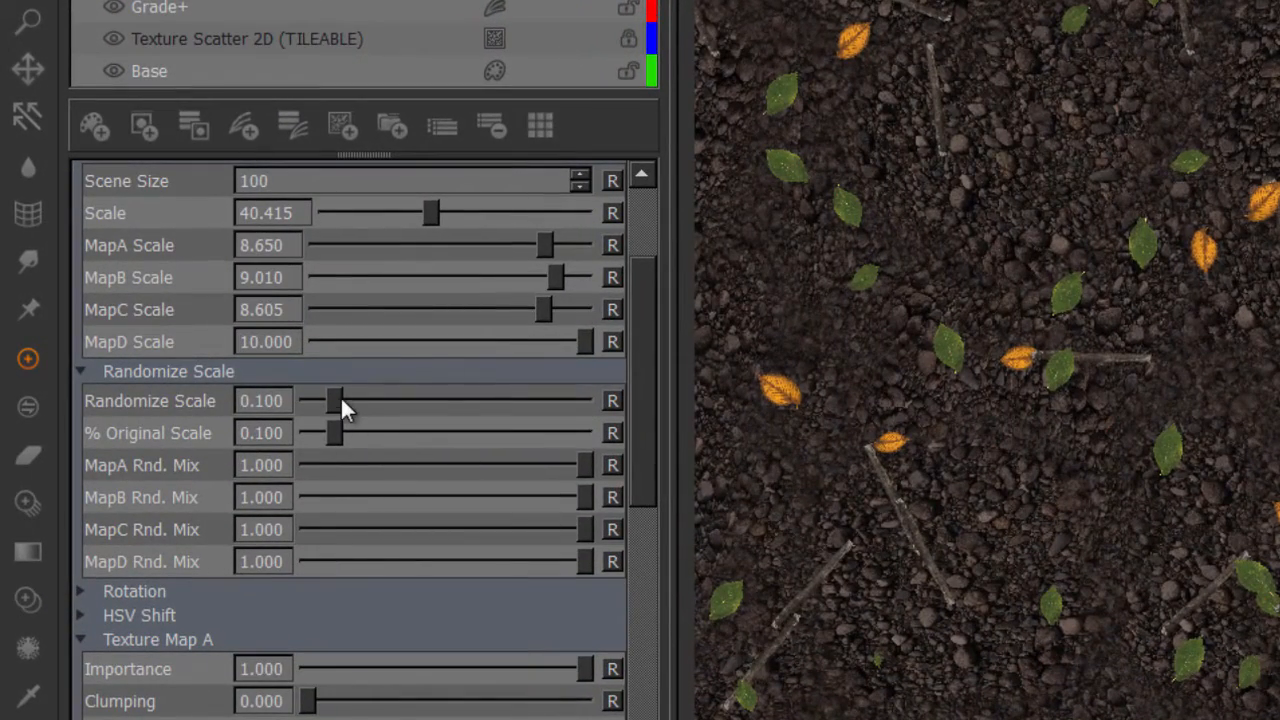
drag(340, 395, 422, 404)
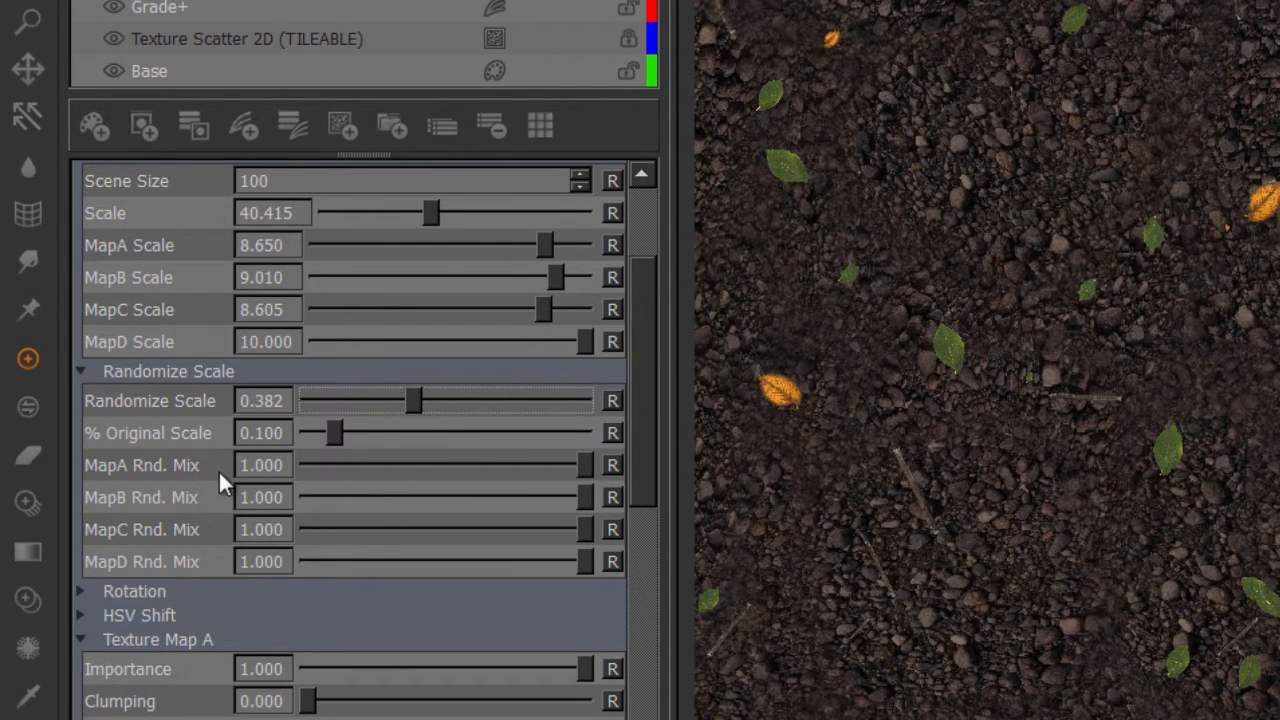
drag(583, 470, 409, 474)
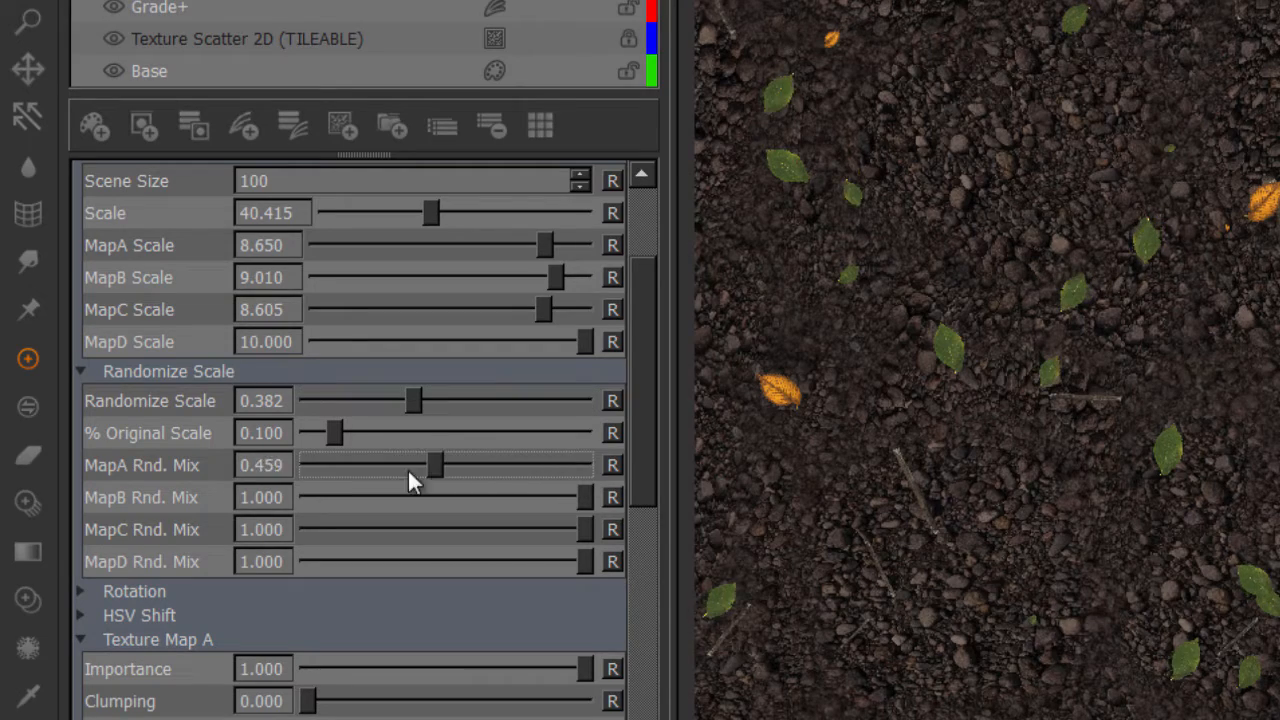
drag(577, 509, 245, 505)
alt+right_drag(940, 378, 1188, 412)
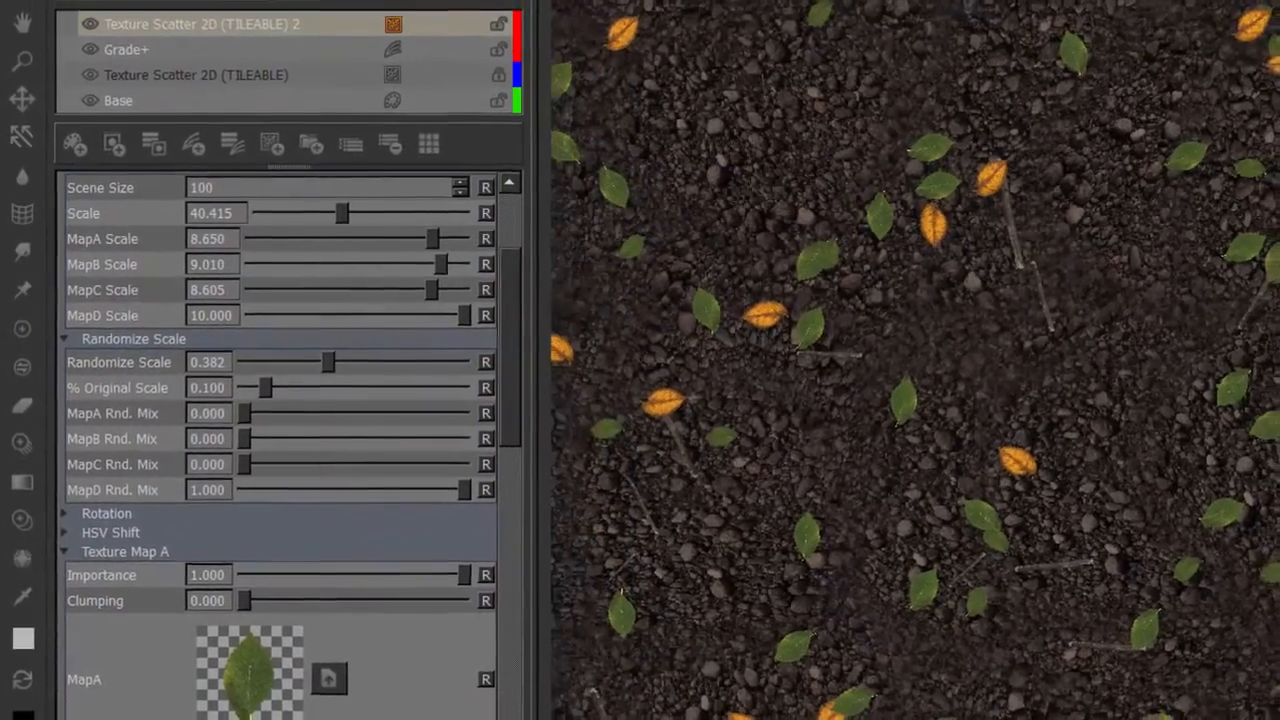
Set the Importance of Texture Map C to 0.179 so fewer orange leaves are scattered.
scroll(533, 369, down, 2)
scroll(491, 358, down, 6)
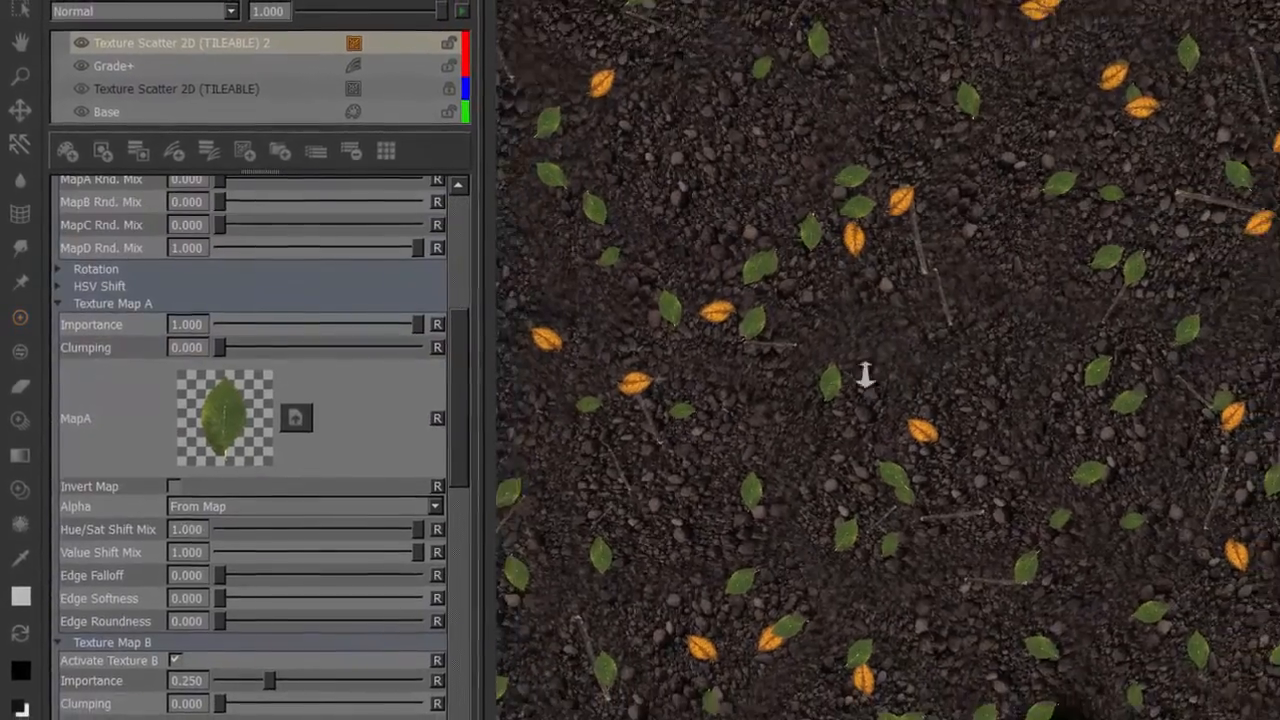
alt+right_drag(866, 371, 808, 345)
scroll(391, 411, down, 10)
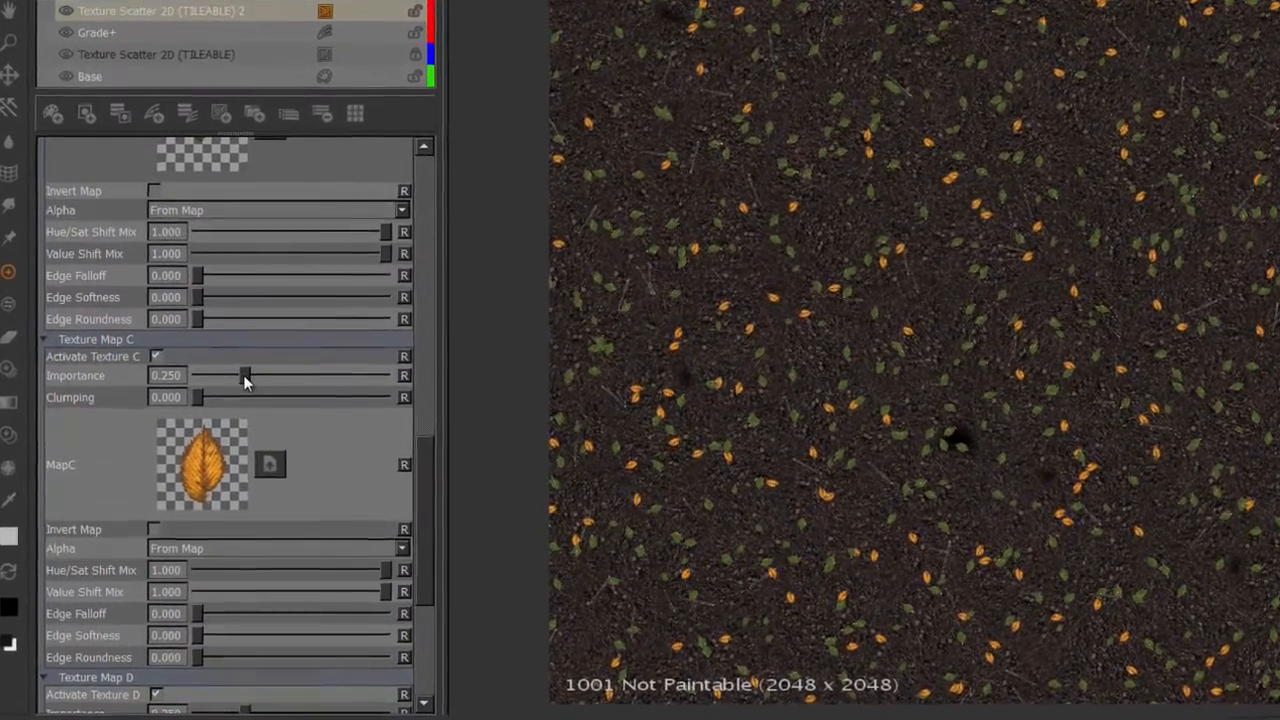
drag(231, 396, 285, 315)
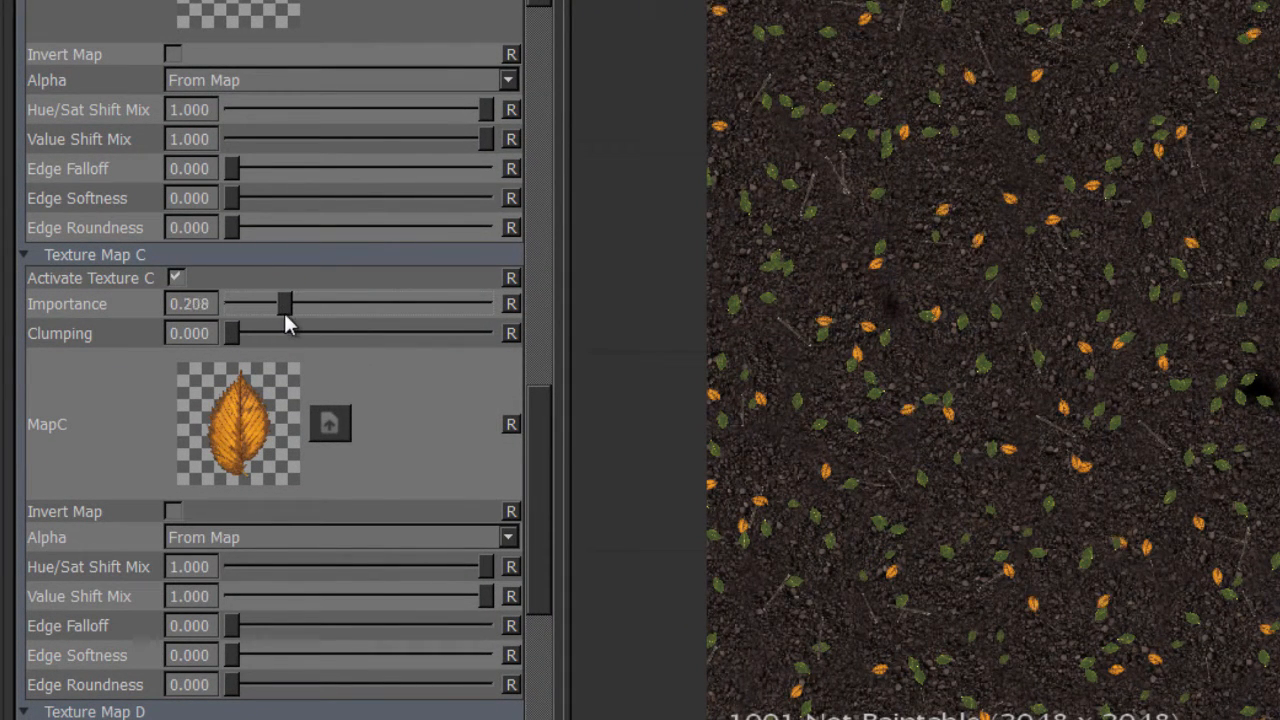
drag(542, 421, 541, 389)
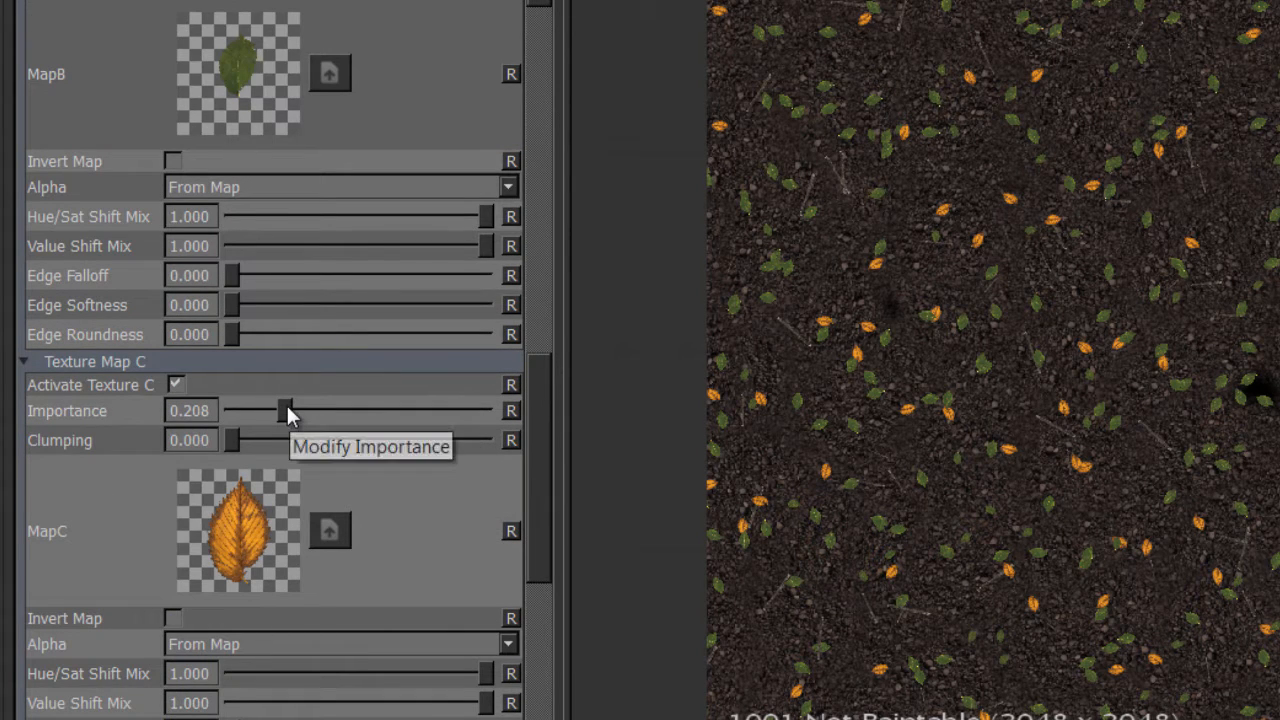
drag(530, 403, 534, 534)
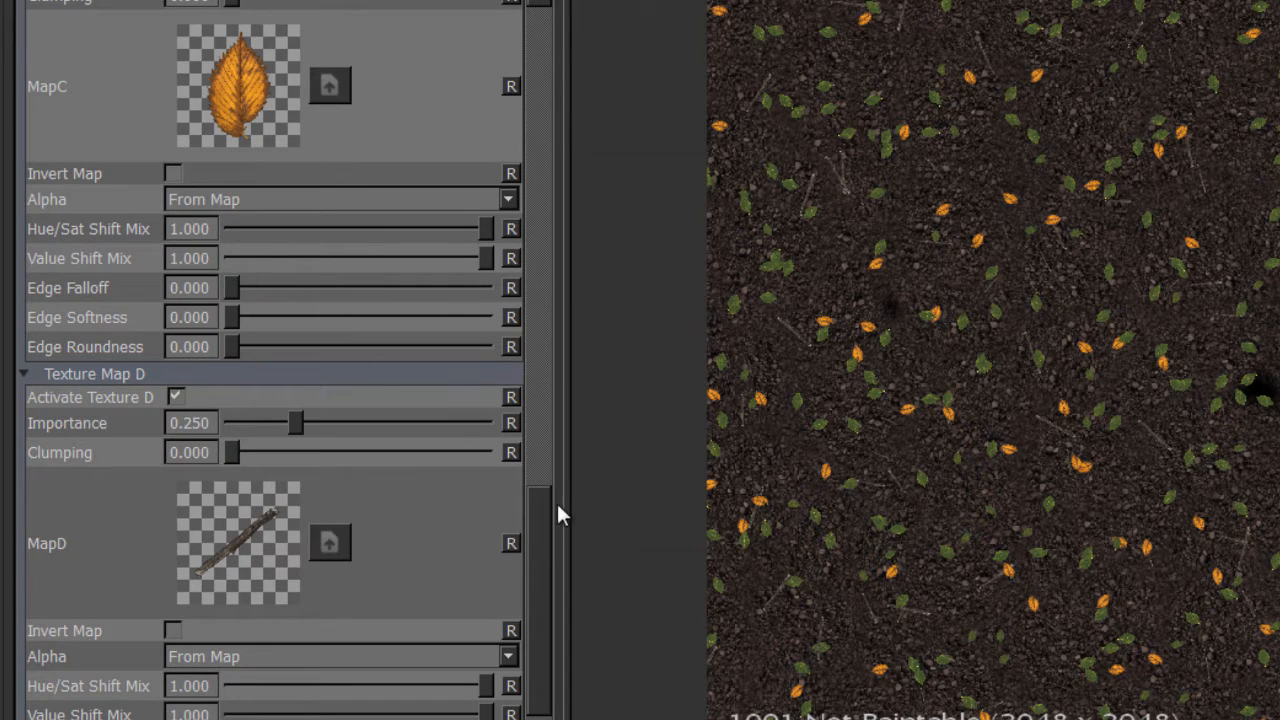
drag(548, 514, 560, 334)
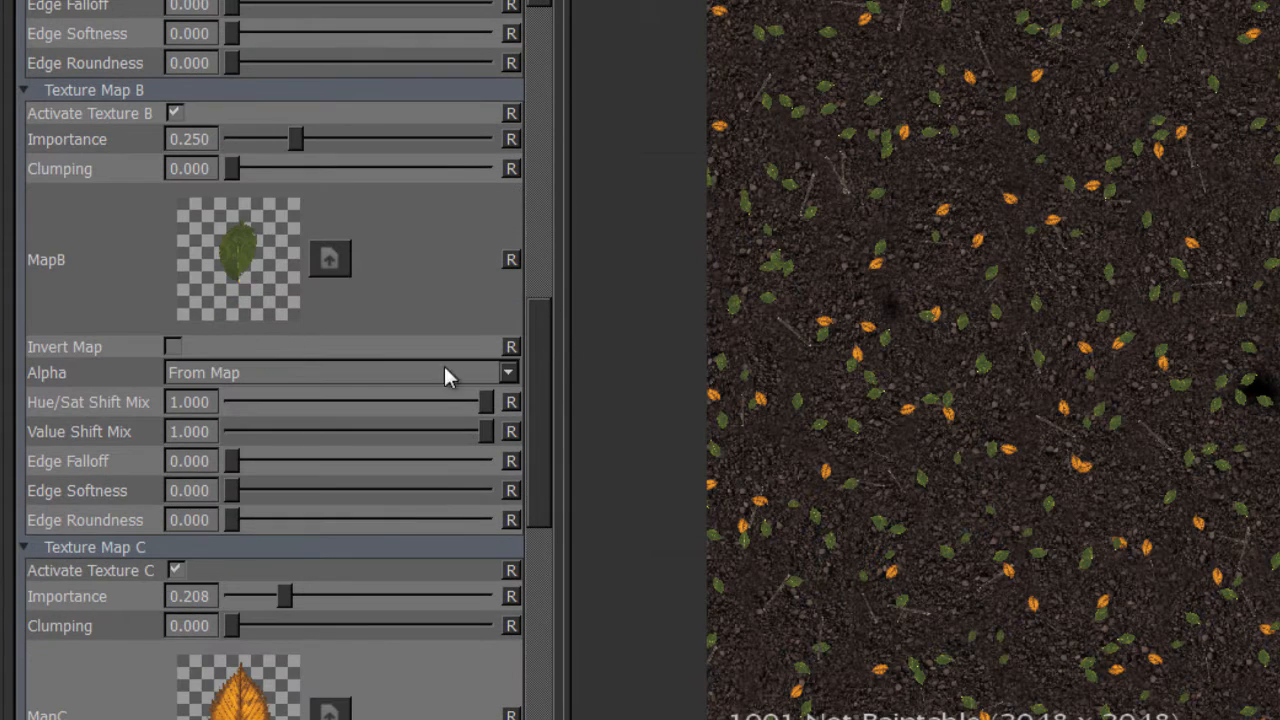
drag(285, 604, 273, 601)
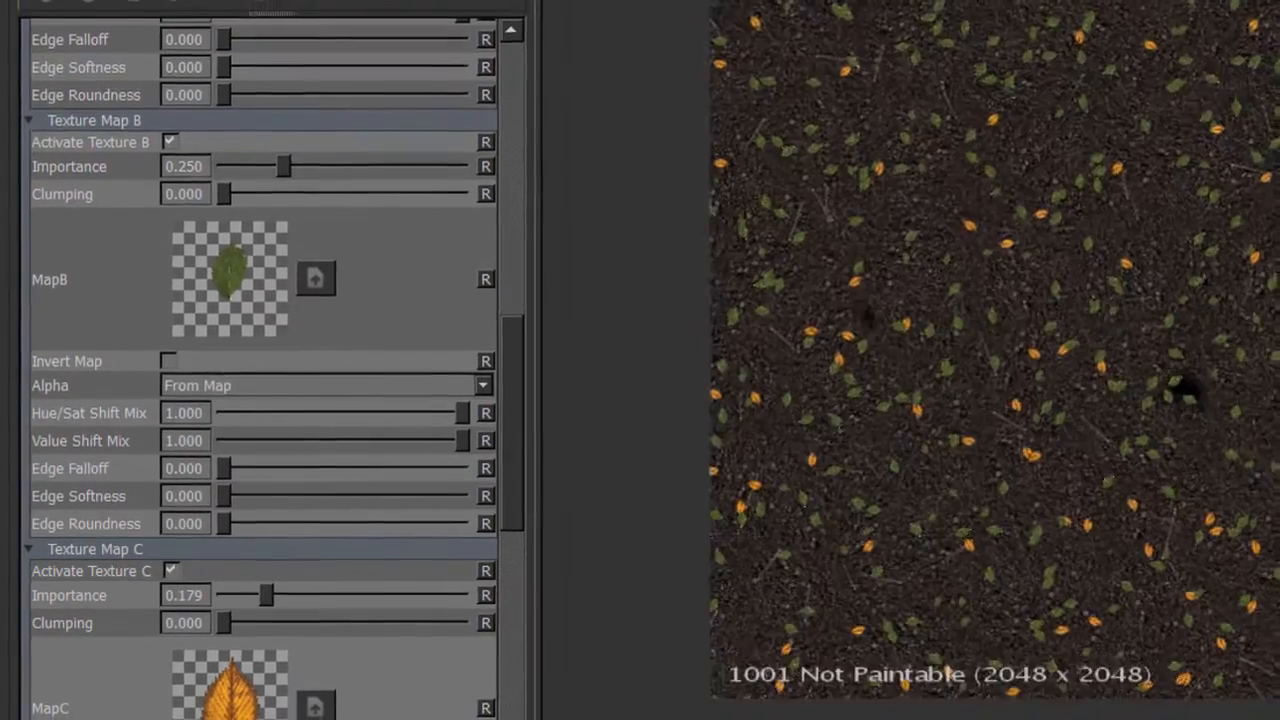
drag(501, 434, 501, 540)
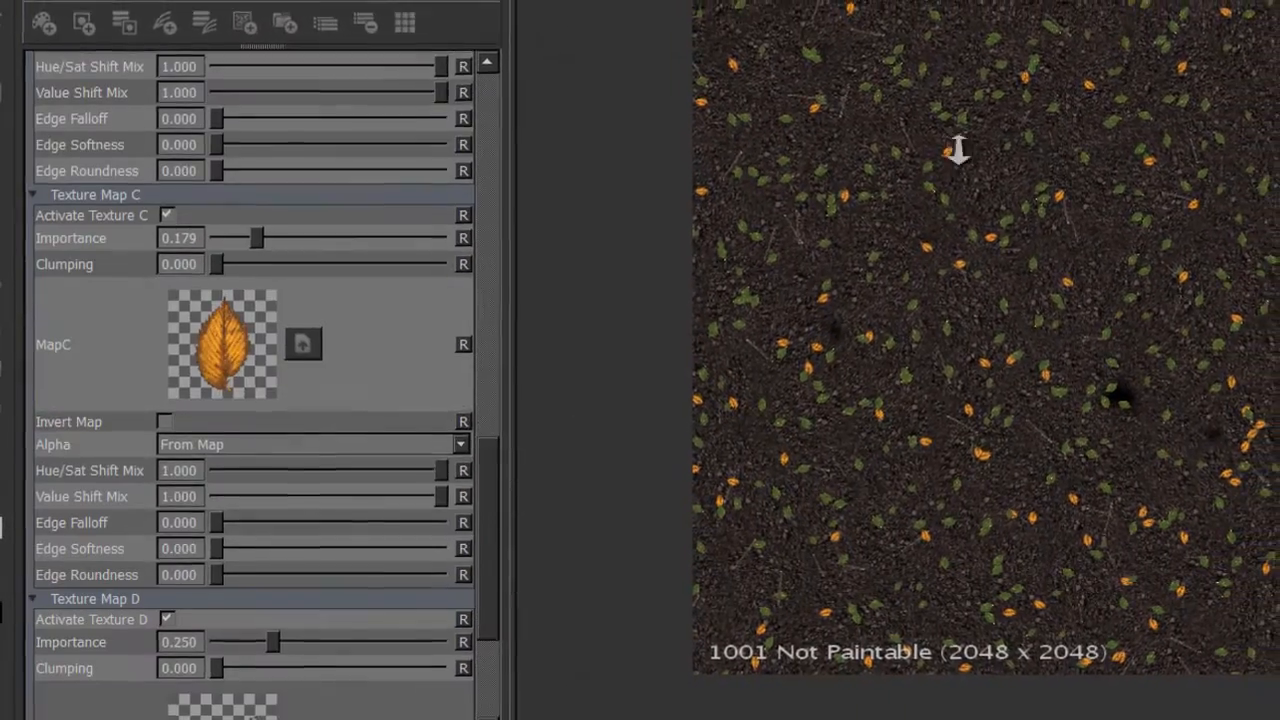
alt+right_drag(970, 145, 1054, 322)
alt+middle_drag(1054, 322, 1124, 235)
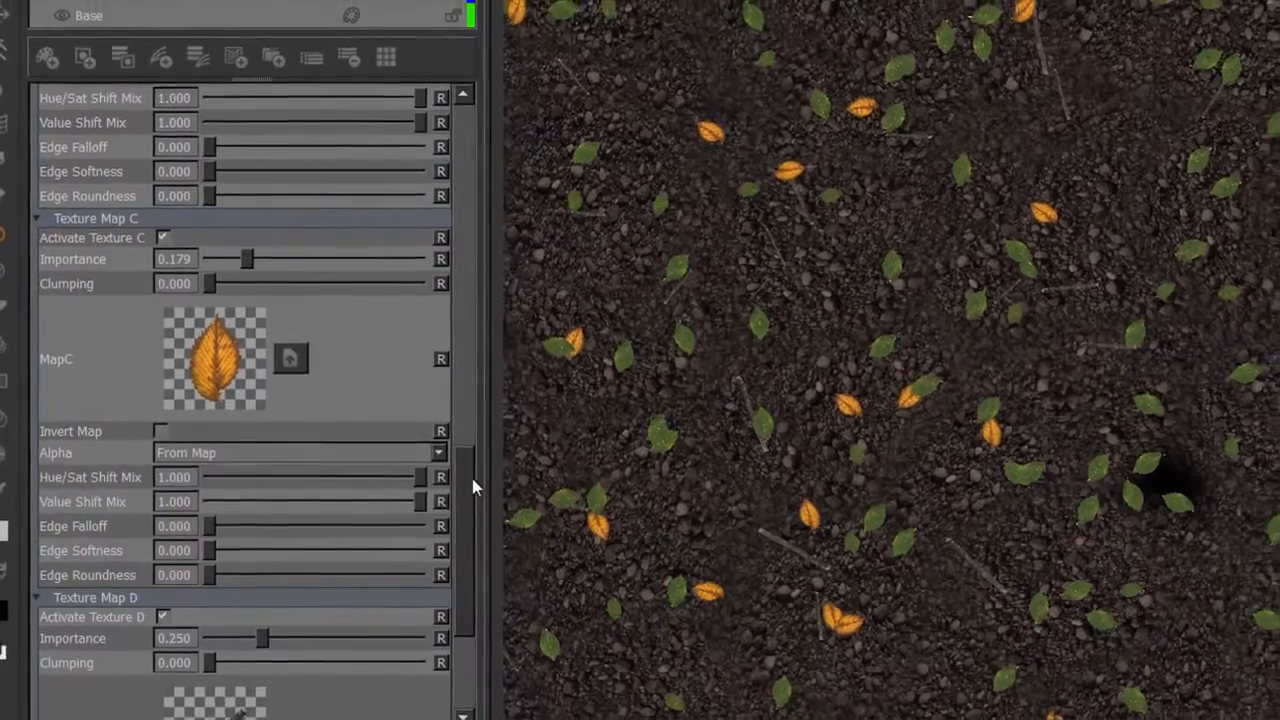
Try out the scatter's overall Clumping in the Density section and return it to 0.
drag(474, 483, 449, 208)
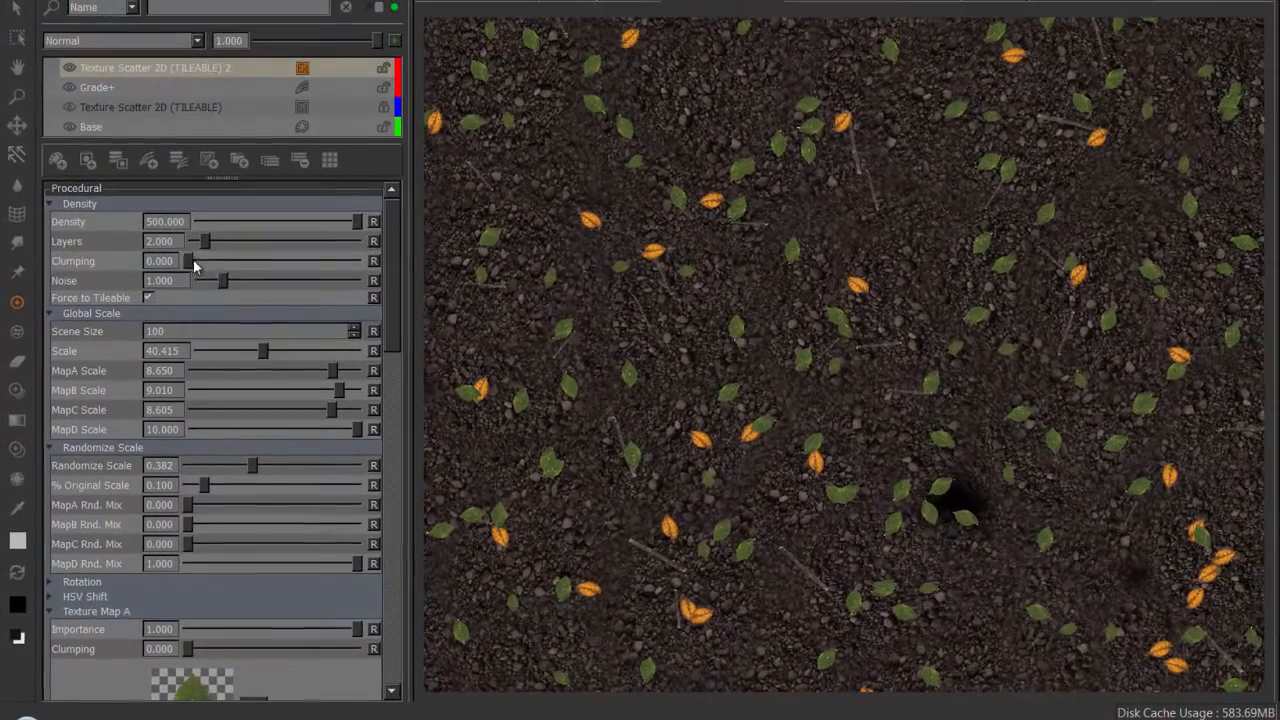
drag(234, 267, 175, 268)
scroll(802, 318, down, 5)
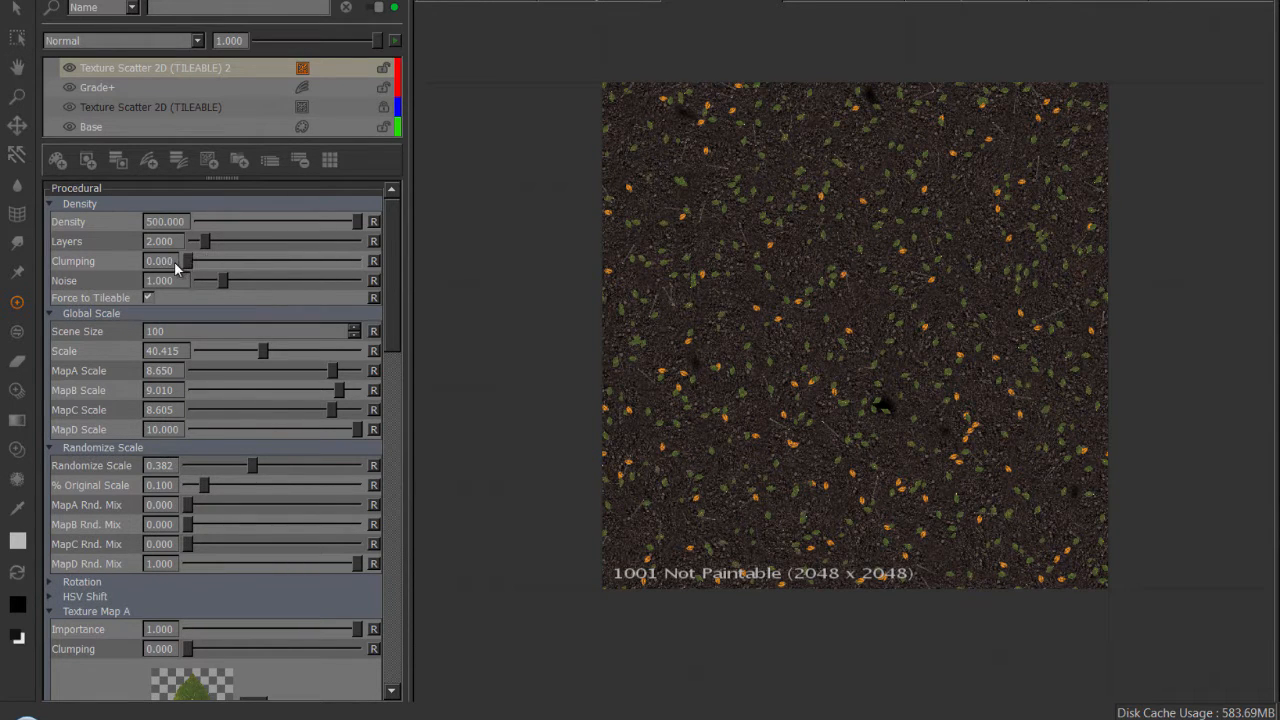
Set the Clumping of Texture Map D to 0.416 so the twigs gather in groups.
drag(397, 260, 372, 557)
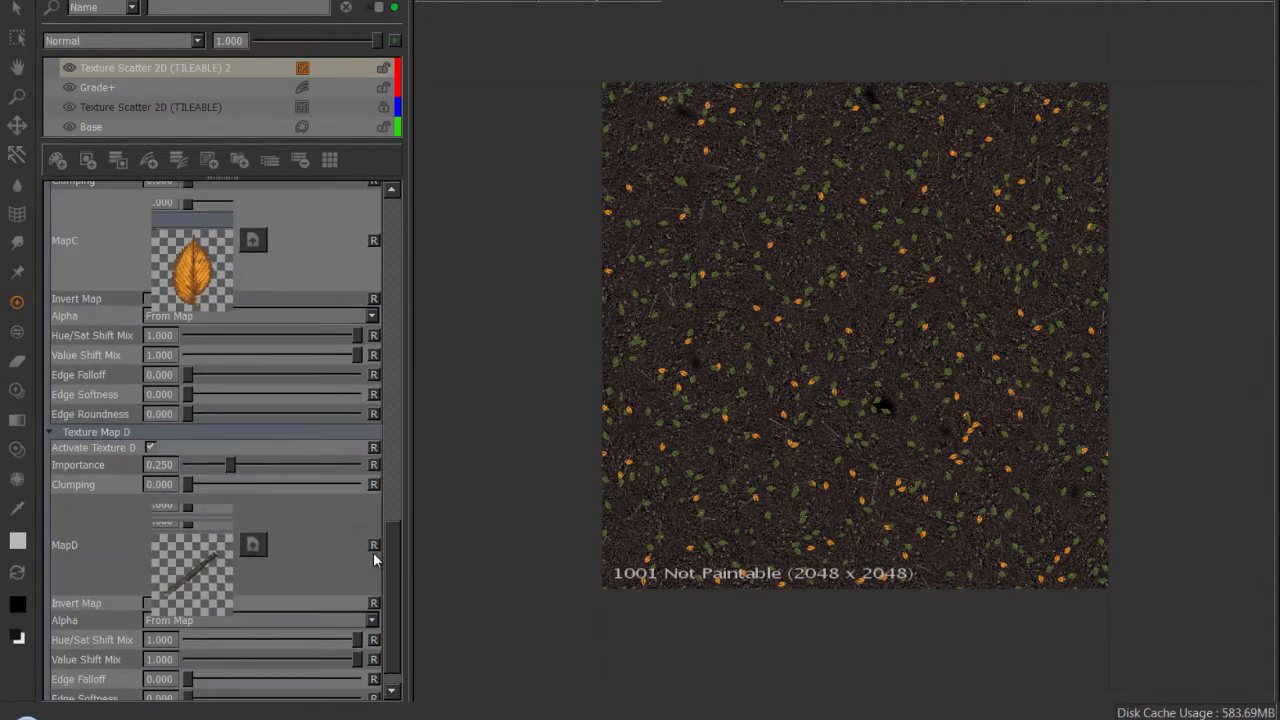
drag(187, 484, 332, 490)
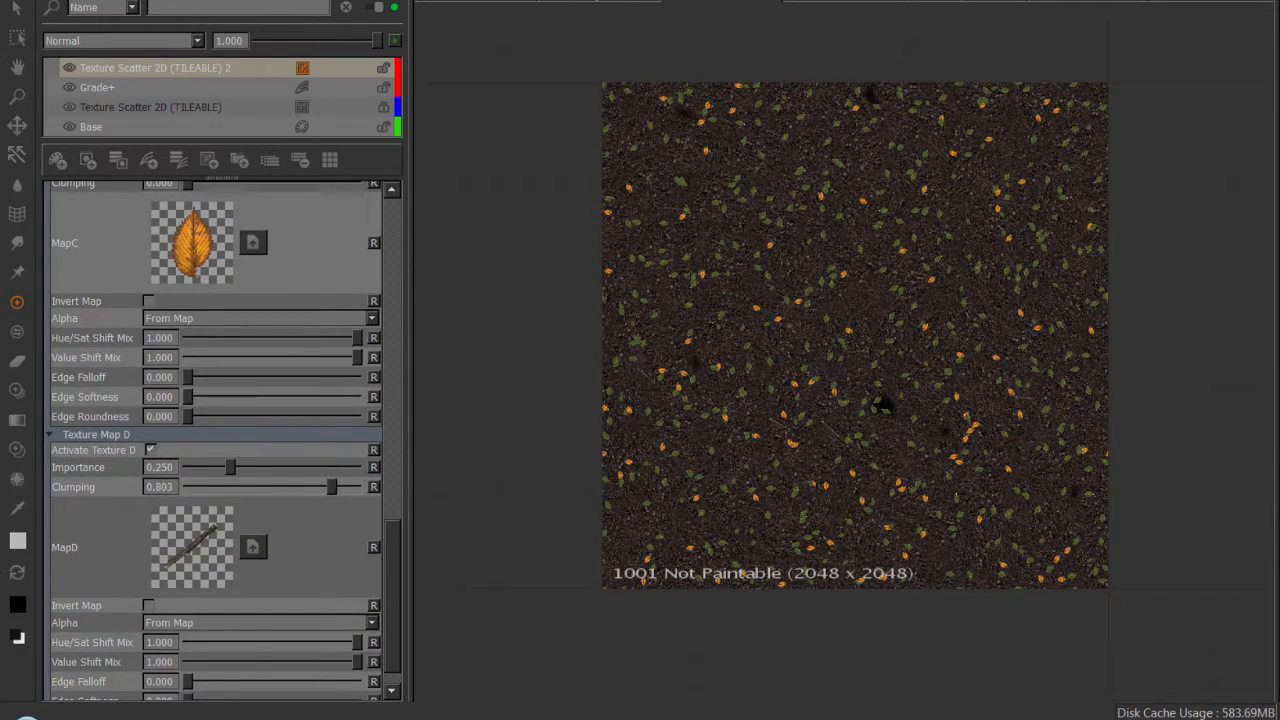
scroll(1006, 391, up, 6)
right_click(890, 393)
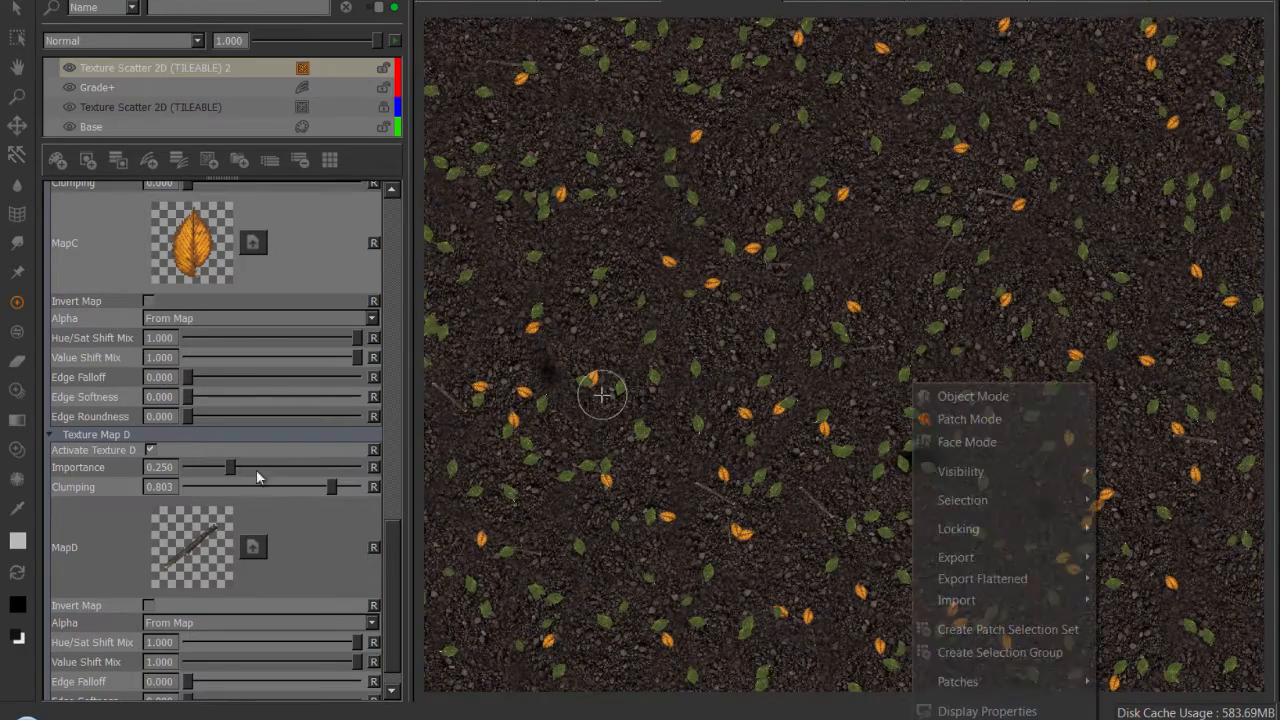
click(331, 486)
drag(331, 486, 281, 487)
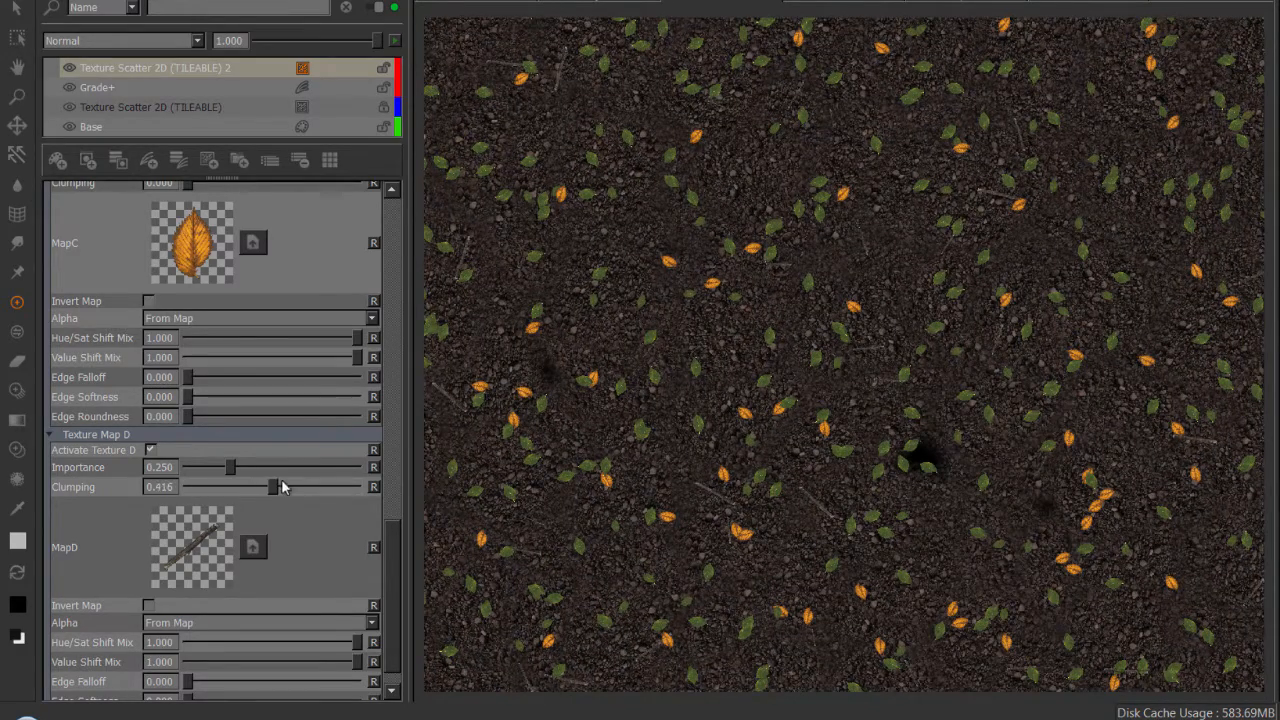
Set the overall Clumping in the Density section to 0.370.
drag(396, 543, 389, 199)
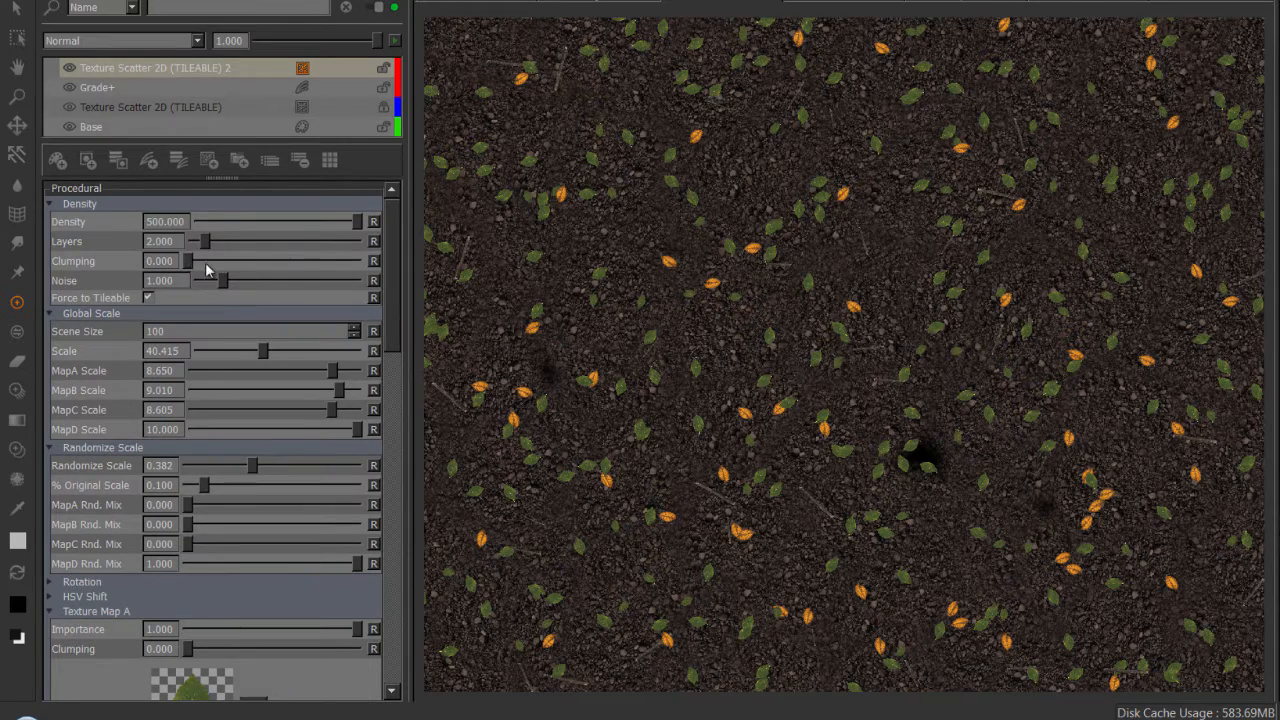
drag(207, 270, 262, 272)
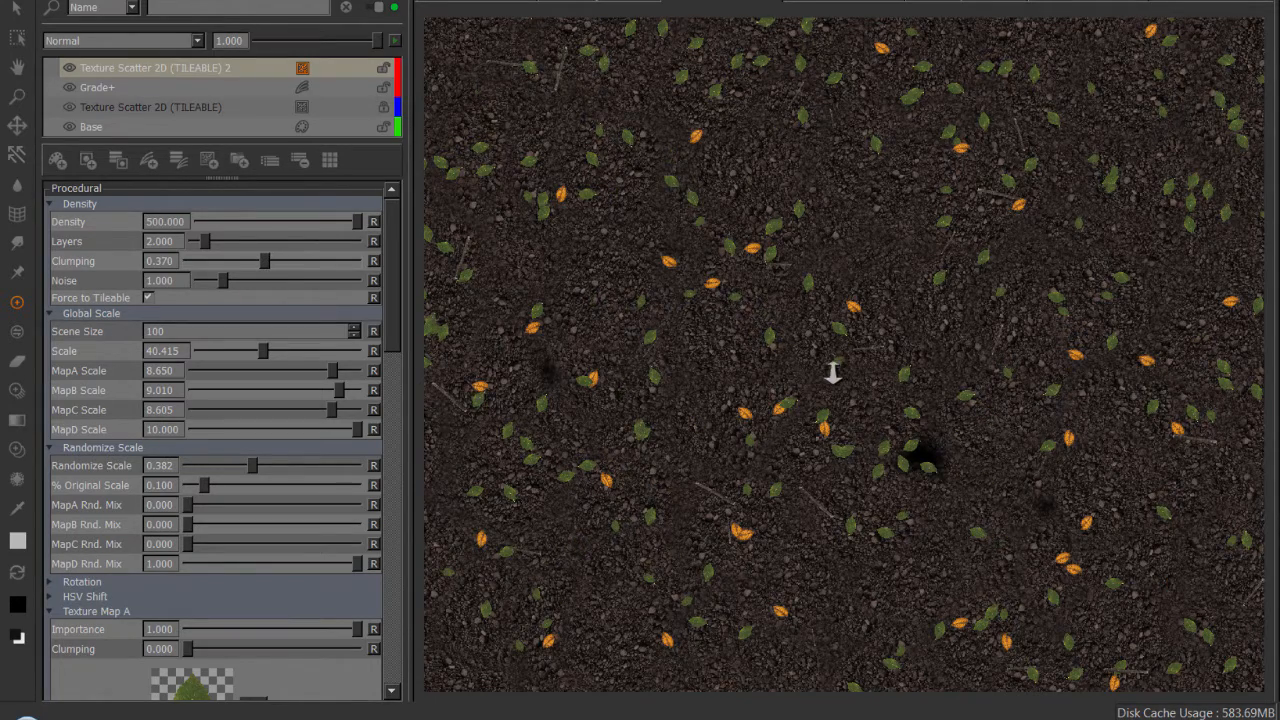
Try out the leaf scatter with a Global Scale of 17.099 and Layers at 10.800.
alt+right_drag(832, 372, 752, 352)
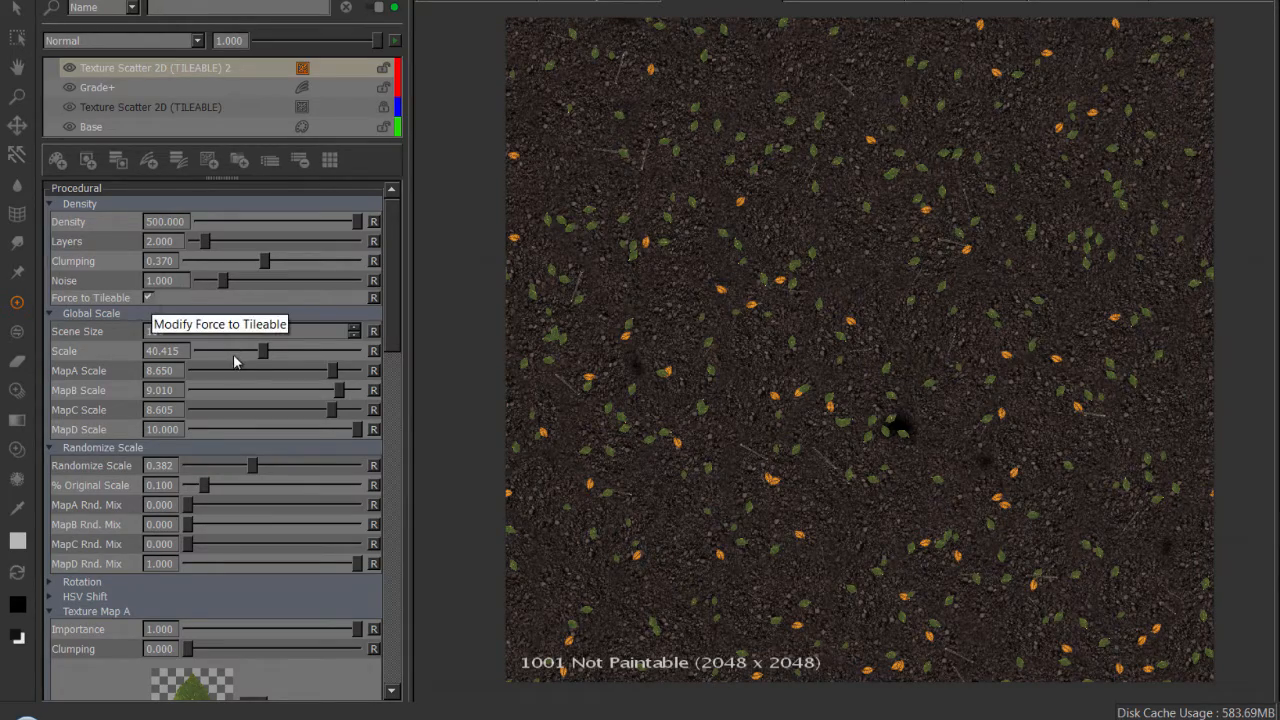
drag(245, 360, 224, 361)
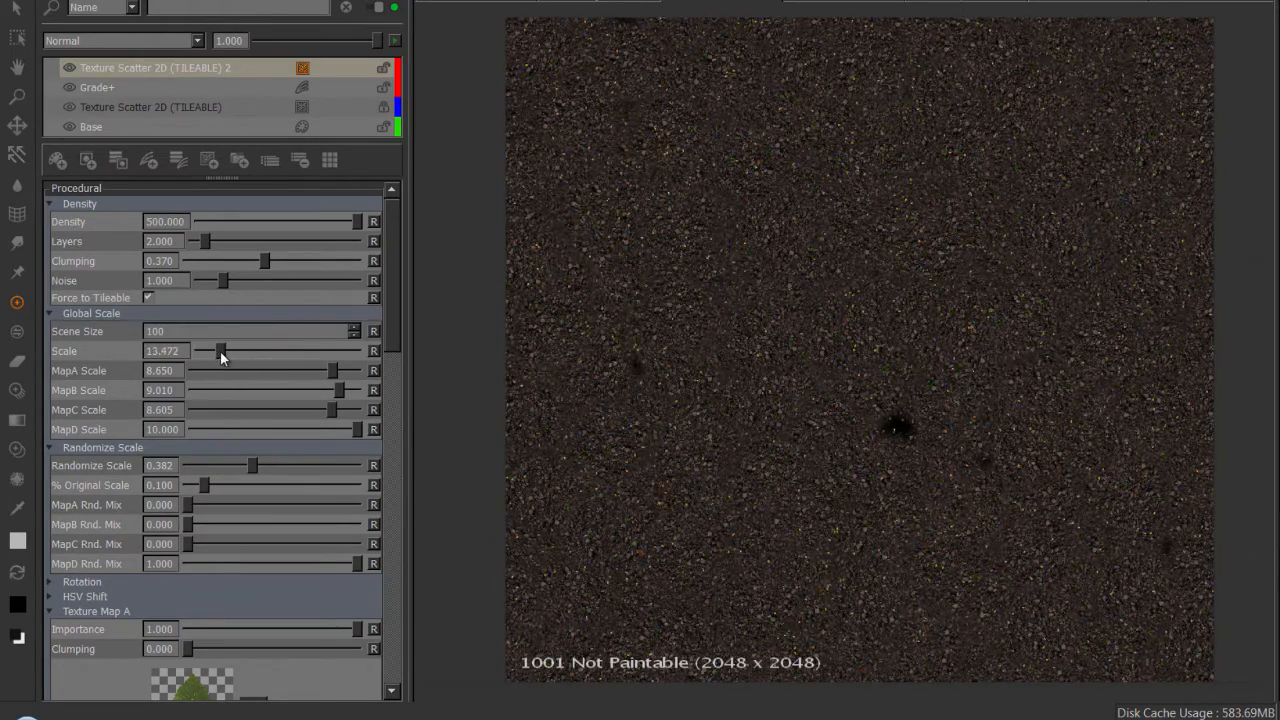
scroll(850, 355, up, 3)
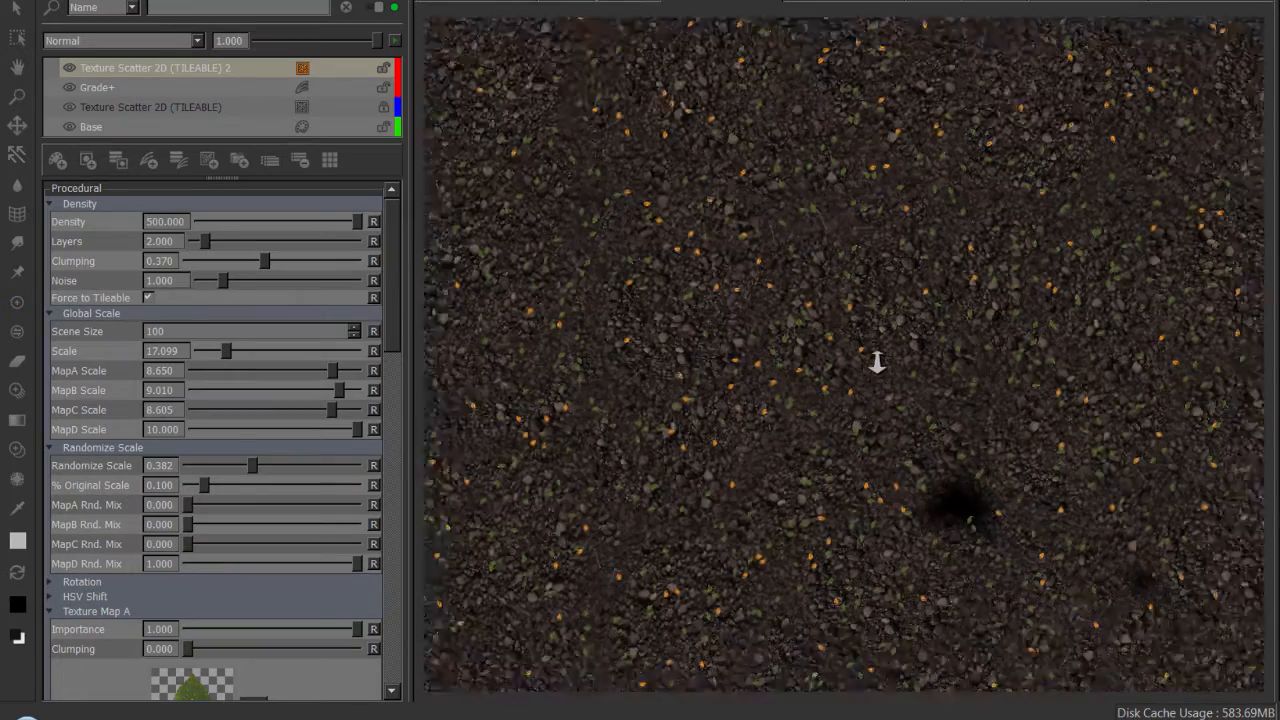
drag(206, 243, 309, 250)
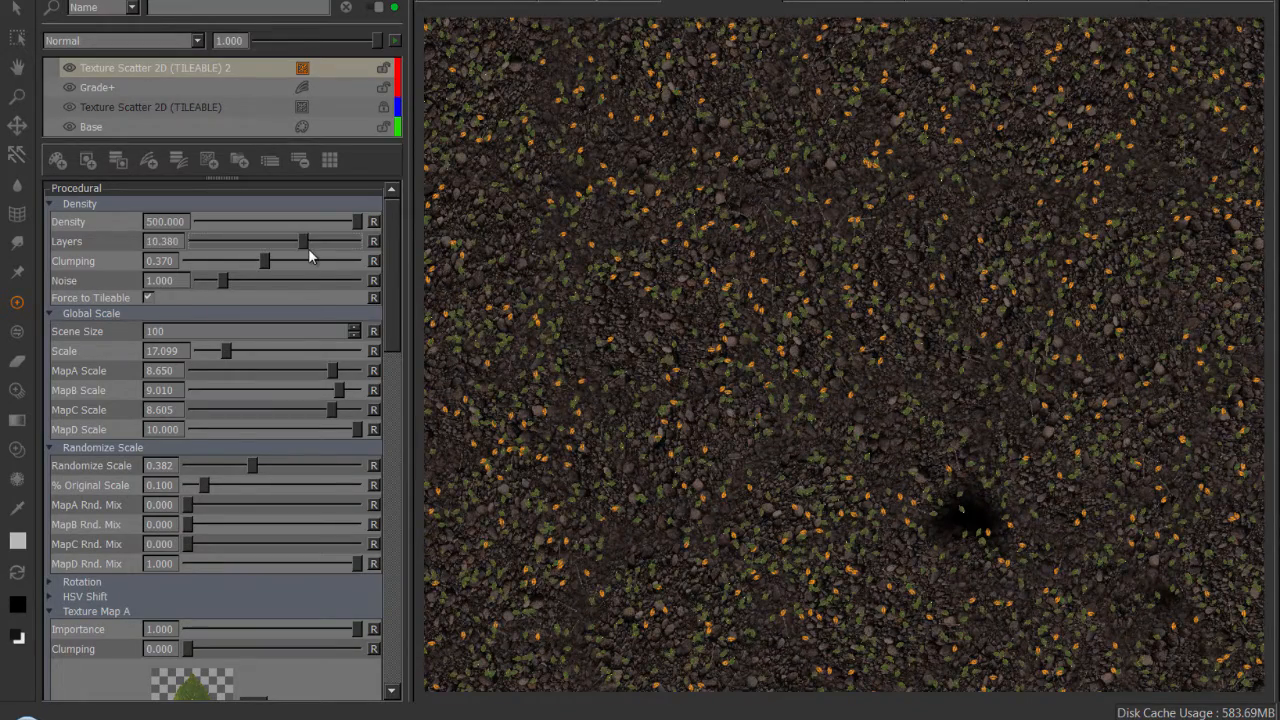
alt+right_drag(827, 294, 676, 285)
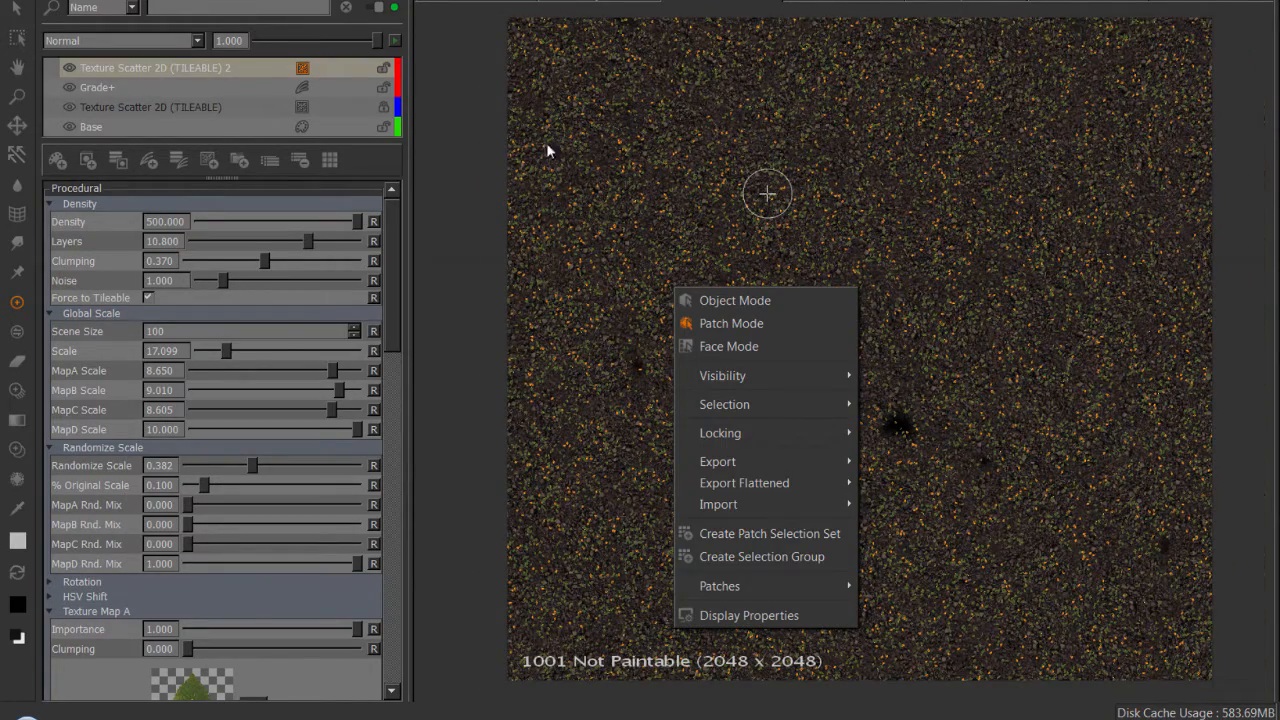
click(482, 135)
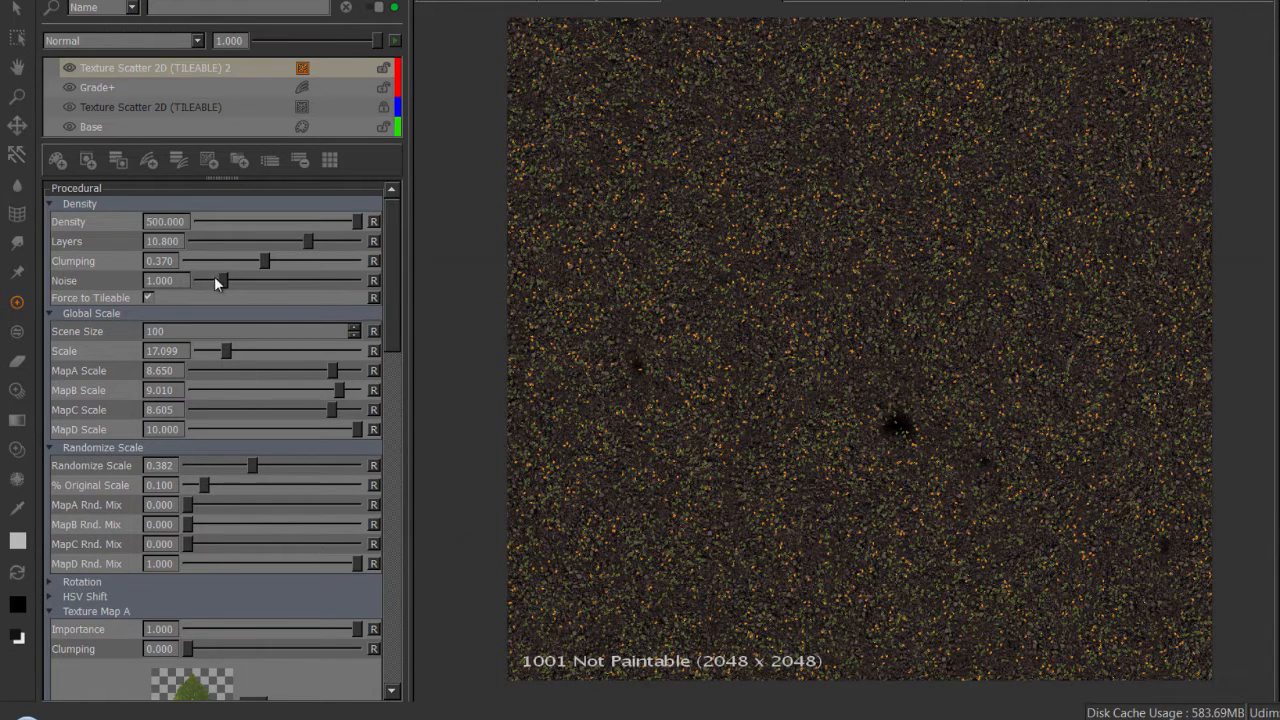
Try the scatter with Force to Tileable off, re-enable it and set Layers to 8.560.
click(148, 298)
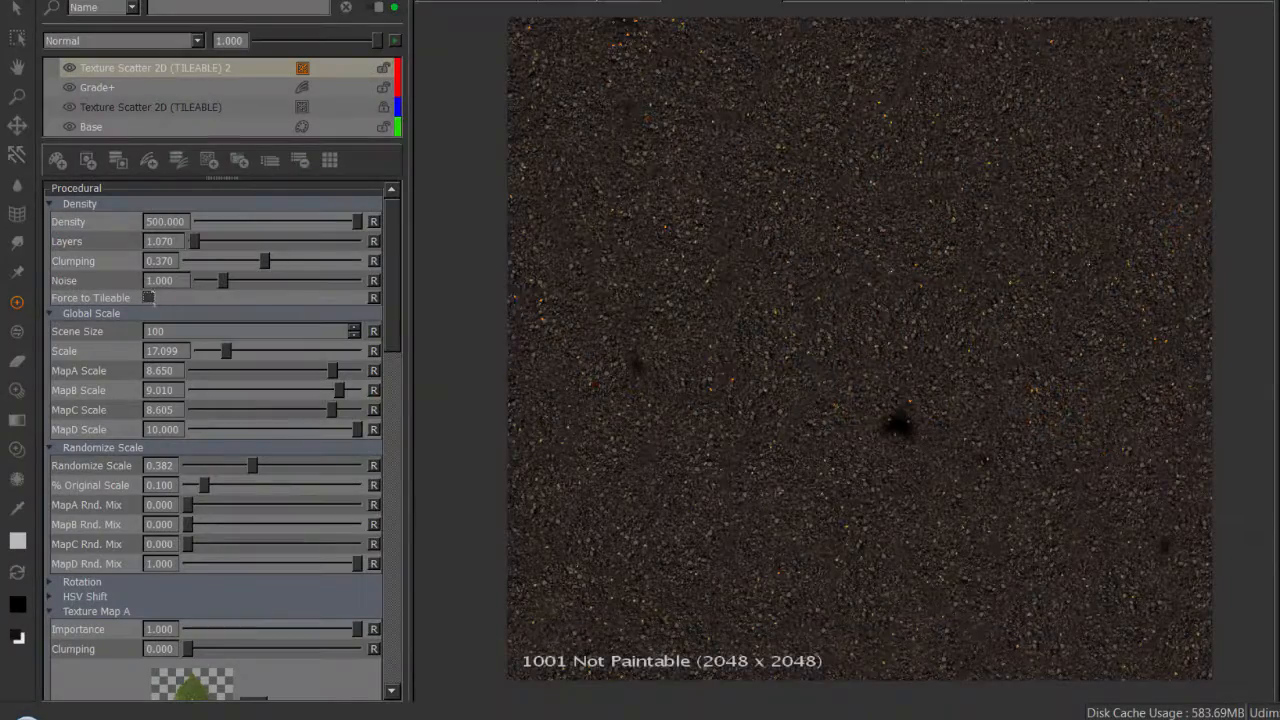
drag(195, 245, 262, 241)
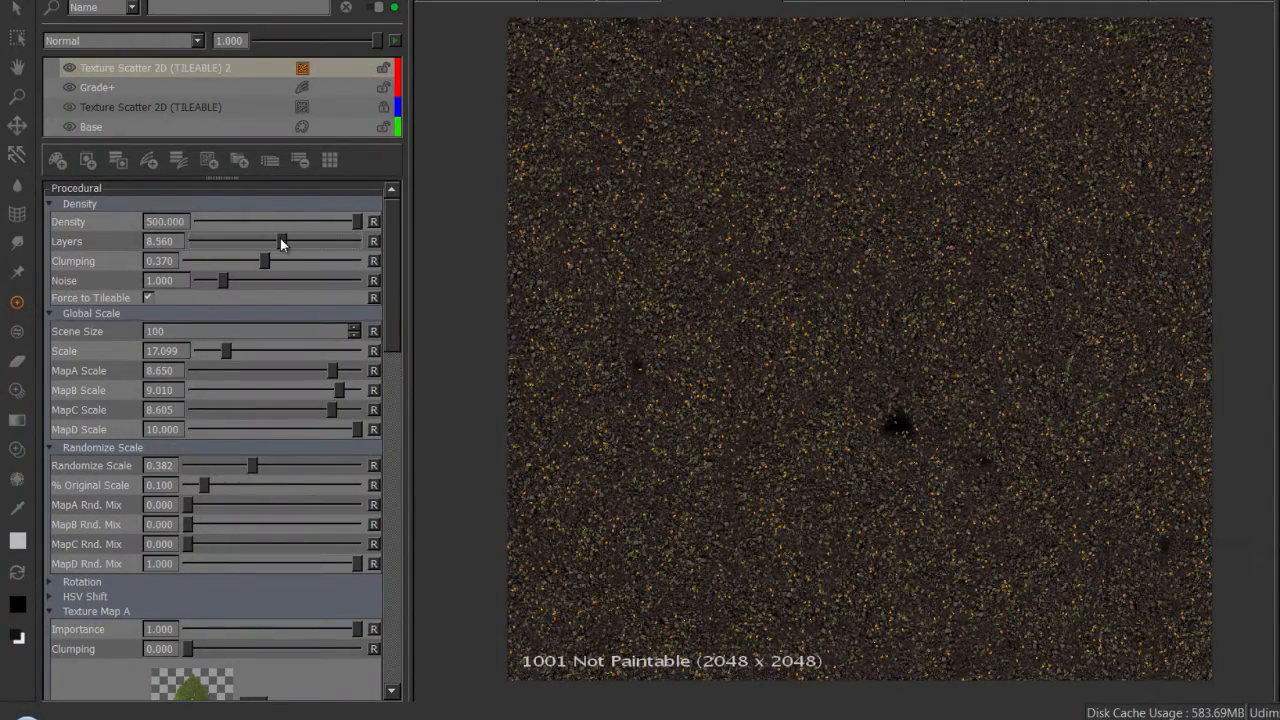
Set the scatter's Global Scale to 33.161 and reduce Layers to 4.500.
drag(228, 353, 252, 351)
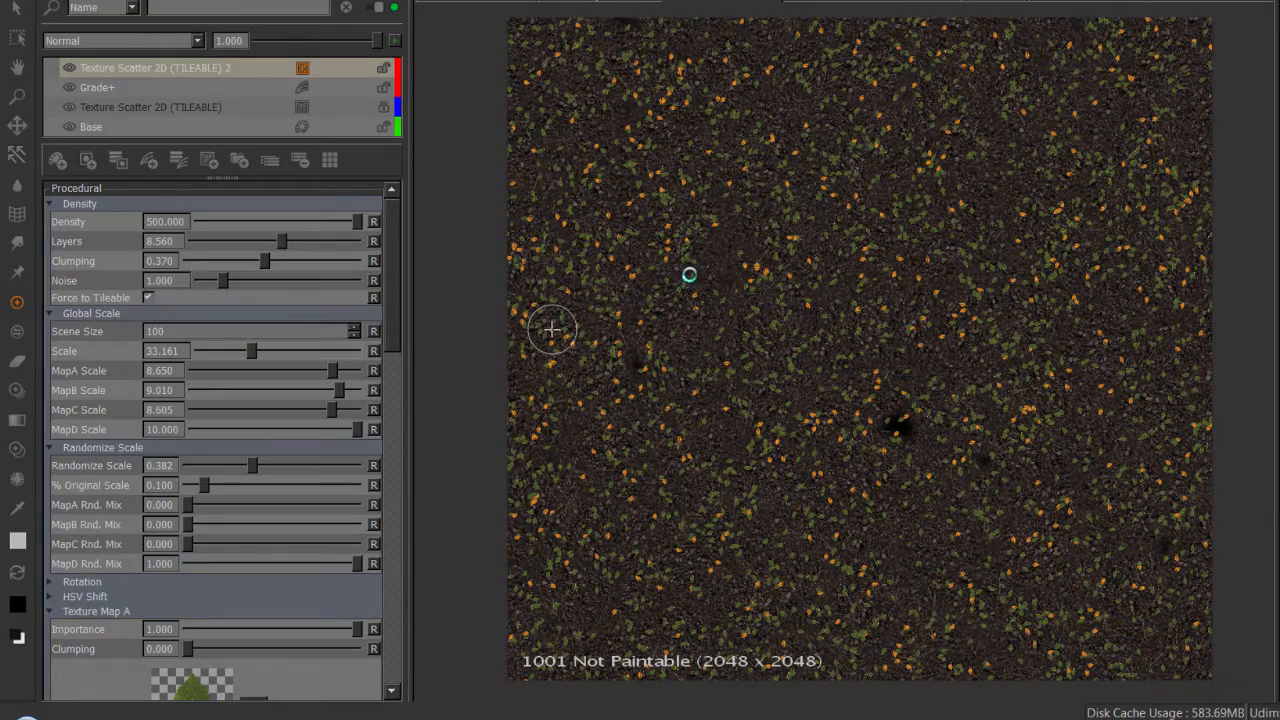
right_click(965, 307)
click(775, 284)
alt+right_drag(775, 284, 1107, 322)
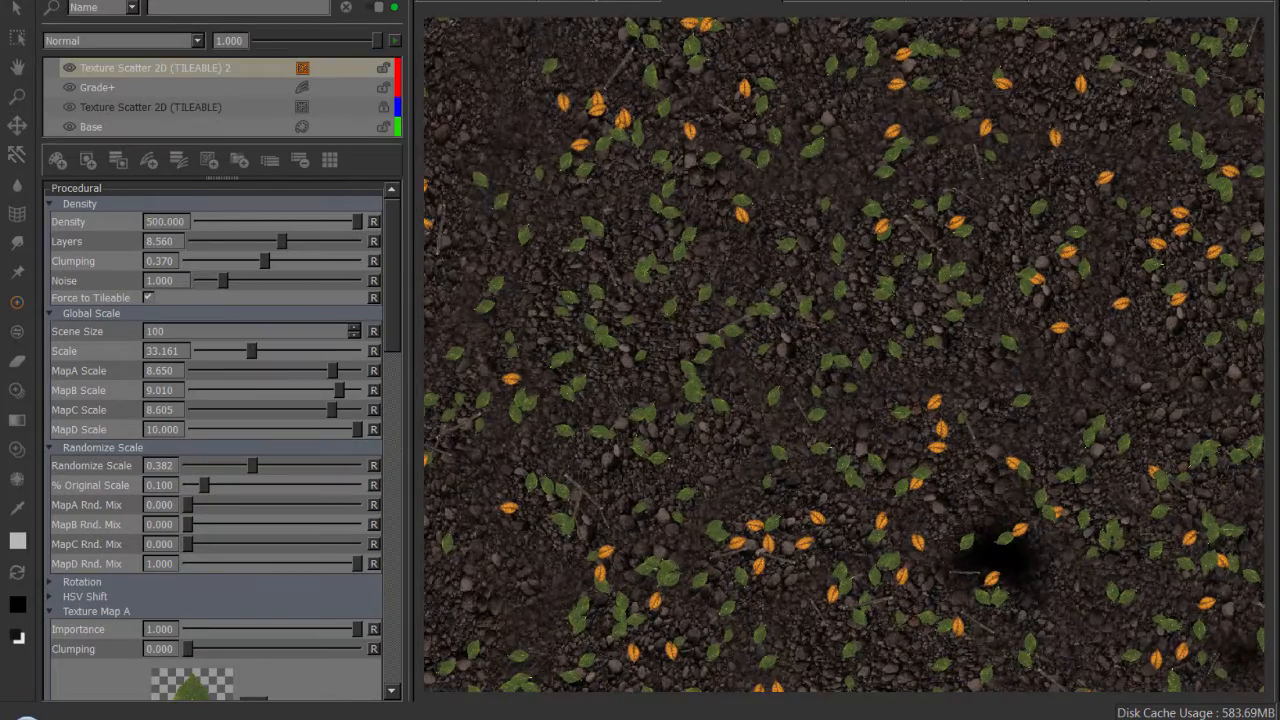
click(100, 597)
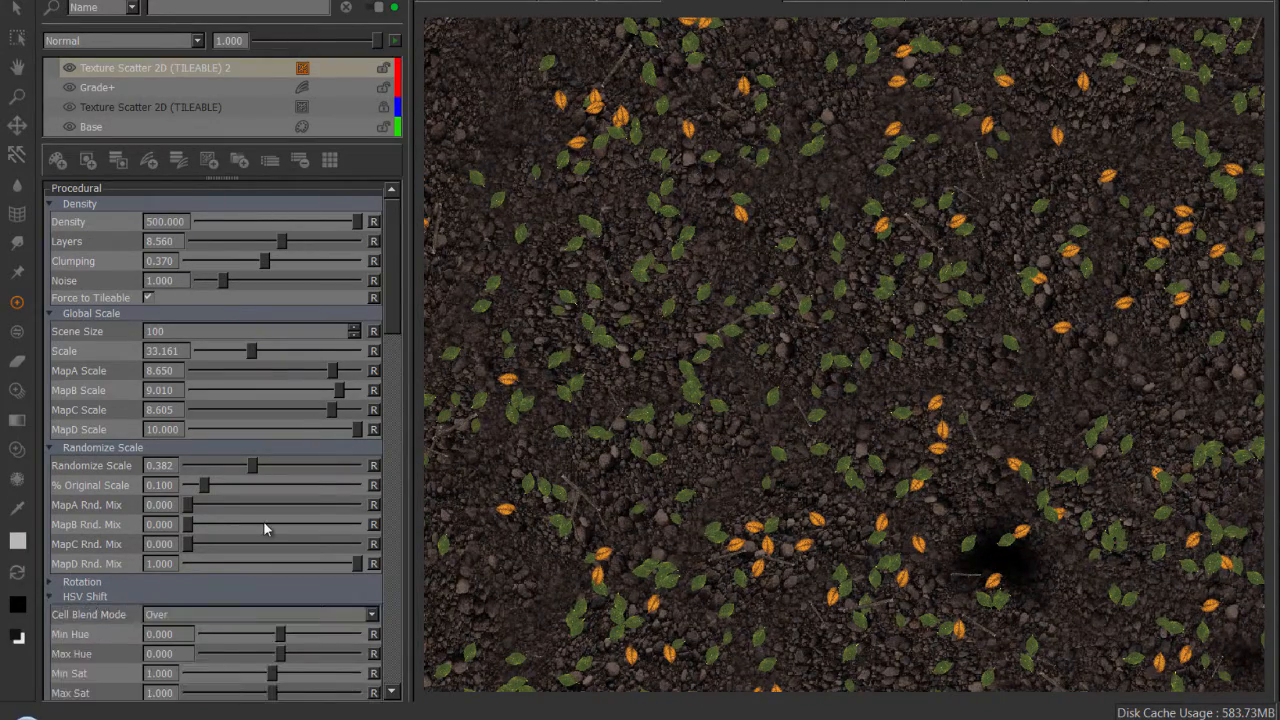
drag(247, 248, 232, 248)
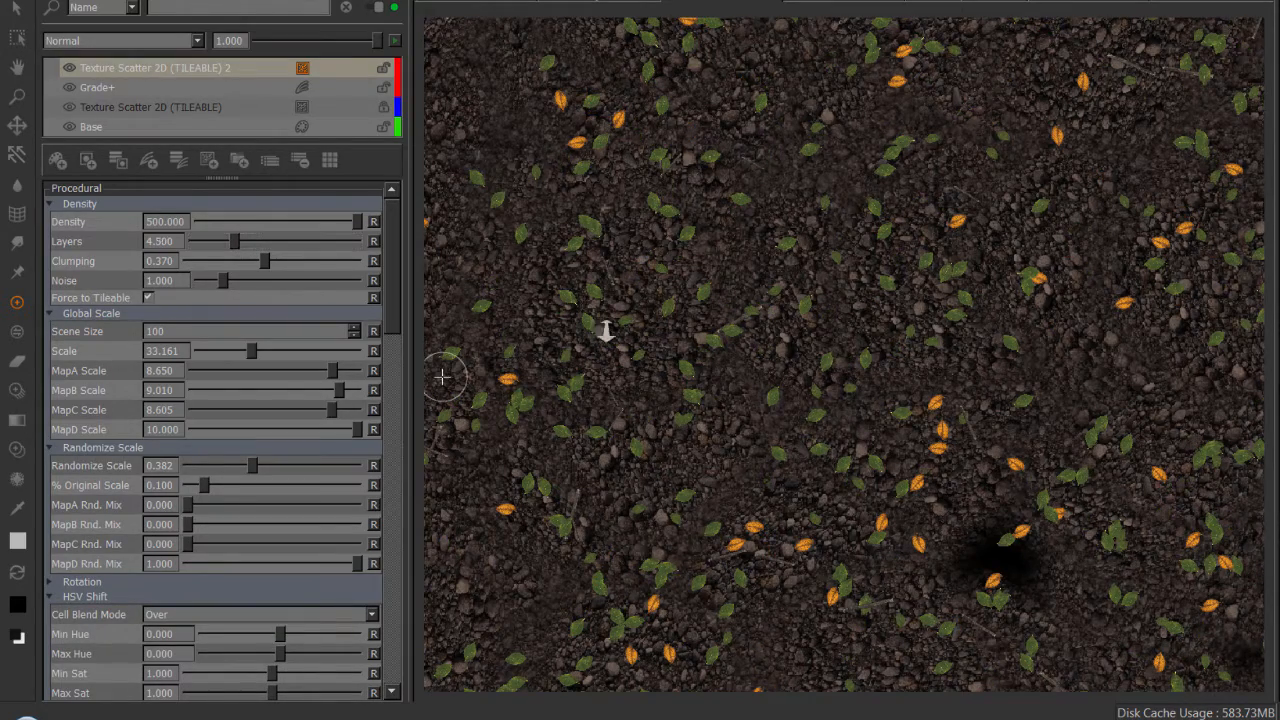
mouse_move(762, 355)
alt+right_down()
mouse_move(637, 340)
mouse_move(778, 364)
alt+right_up()
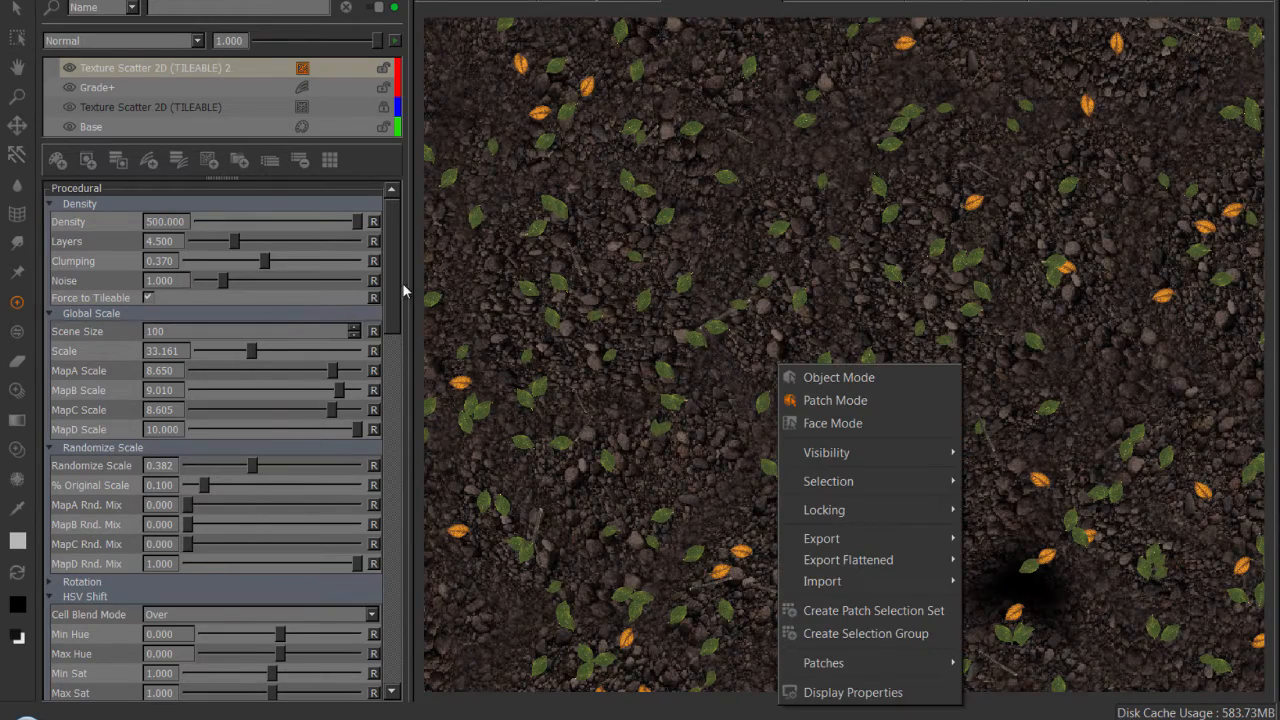
Set HSV Shift to hue -40.213 to 38.298, saturation 0.812 to 1.208, value 0.705 to 1.217 and seed 430.677.
drag(393, 269, 400, 362)
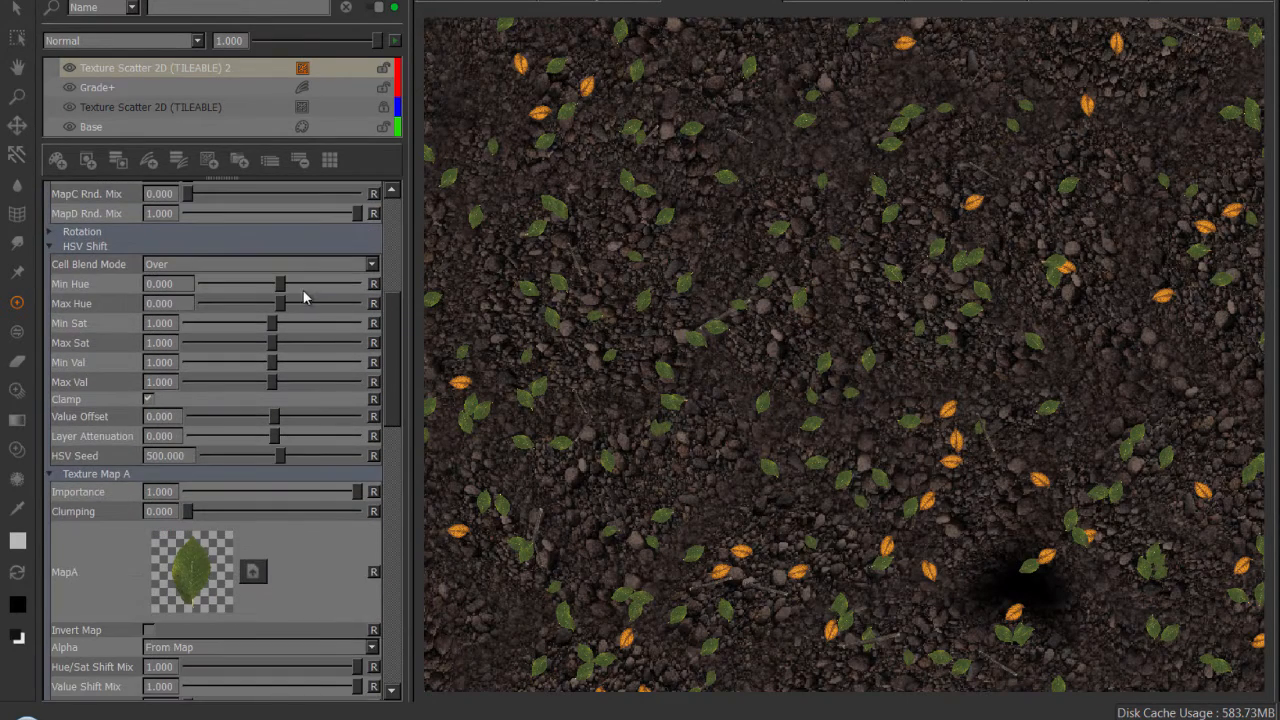
drag(271, 288, 293, 390)
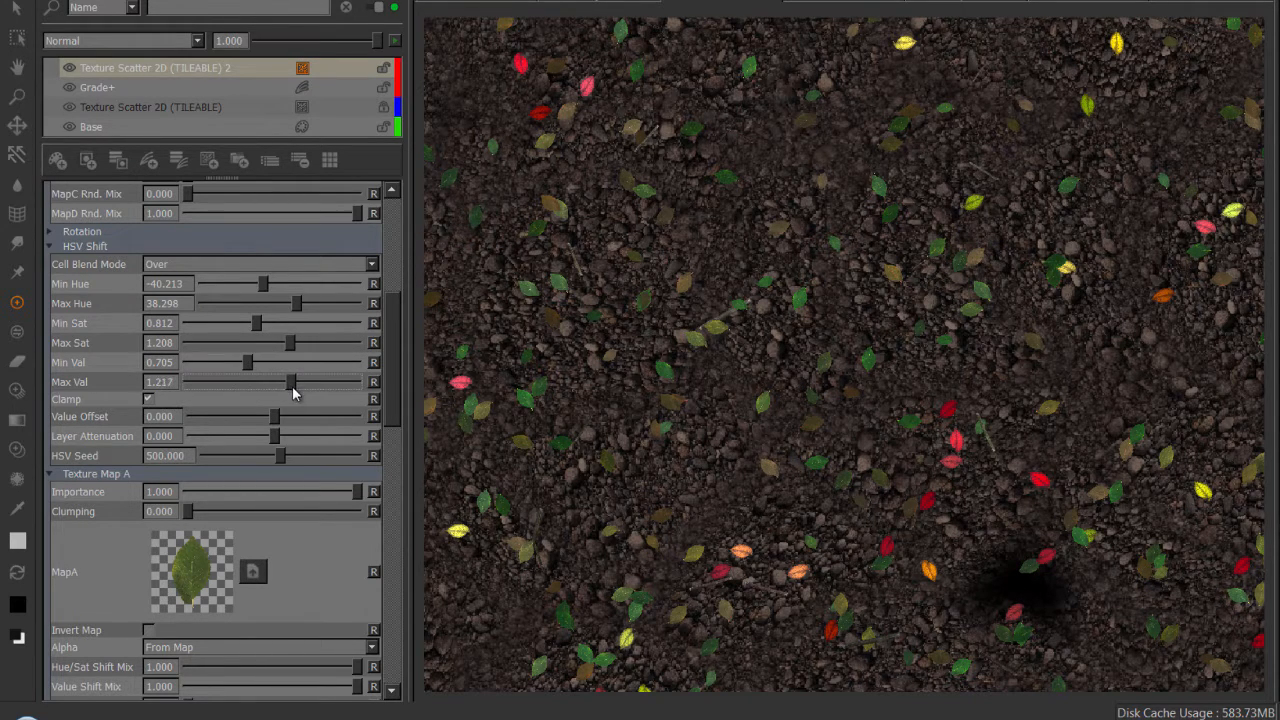
drag(288, 460, 277, 462)
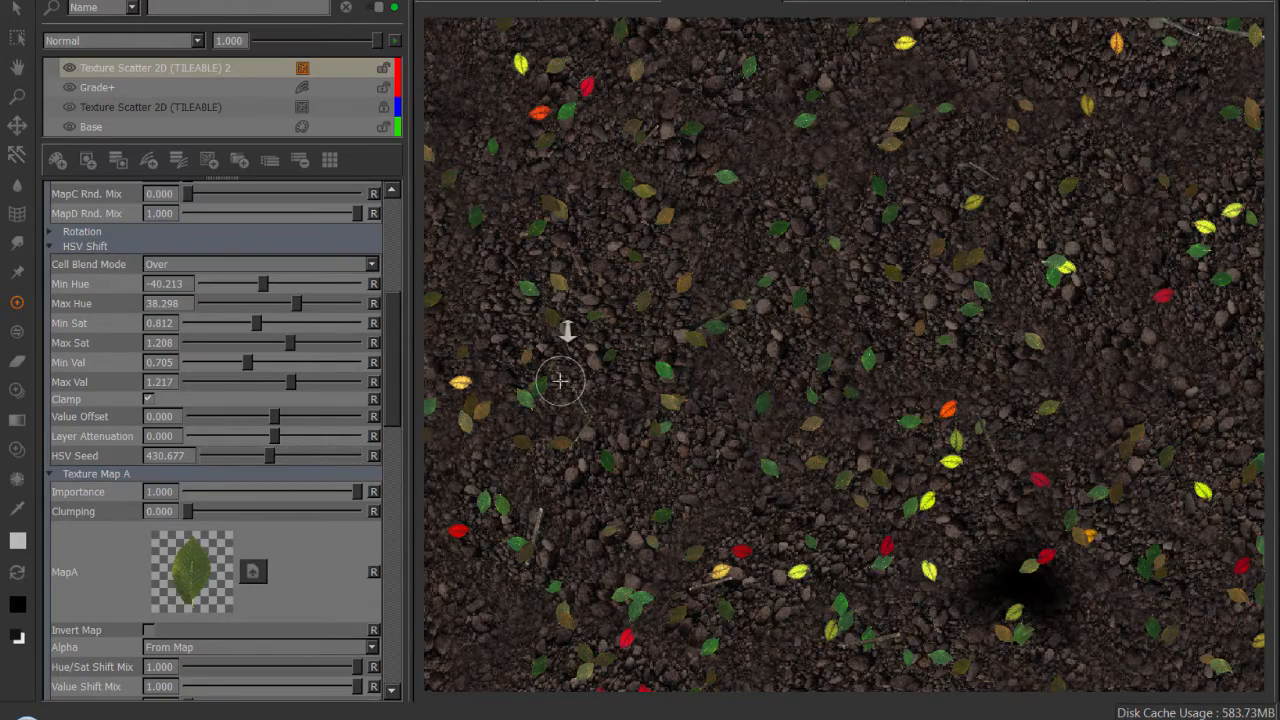
Narrow the HSV Shift by setting Max Hue to -5.745, Min Sat to 0.908 and Max Sat to 1.140.
alt+right_drag(672, 362, 915, 436)
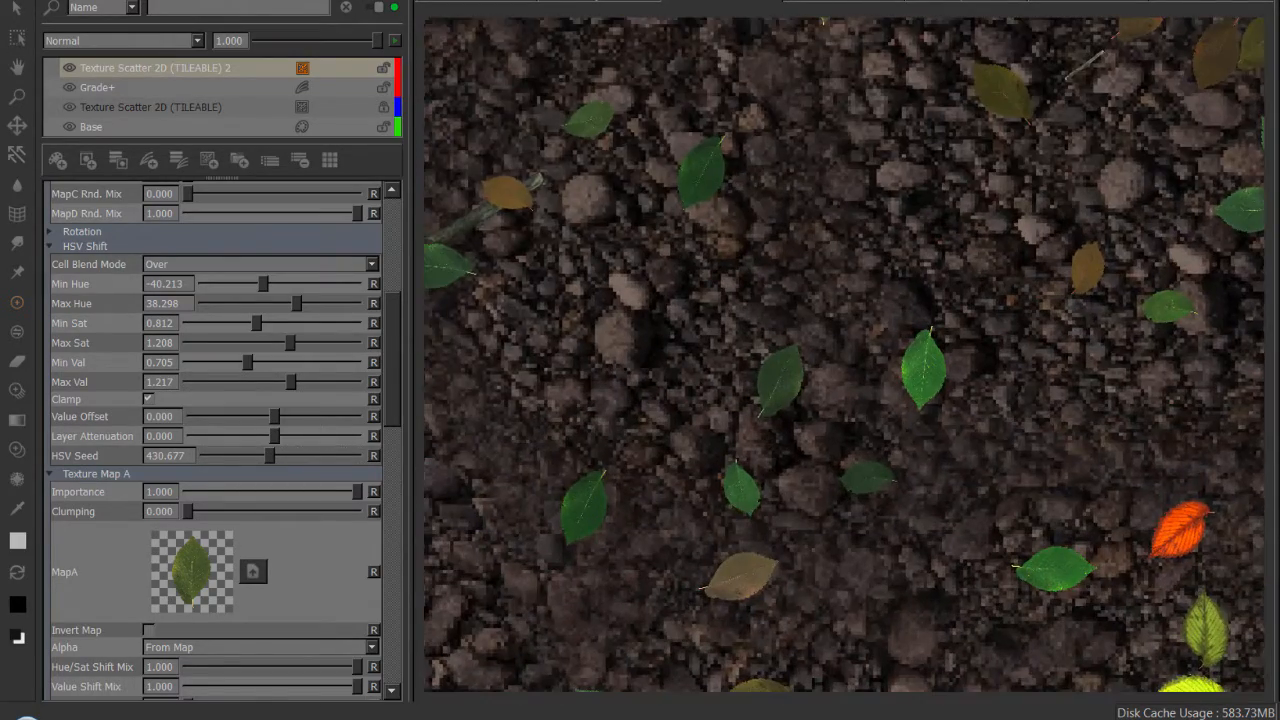
alt+middle_drag(918, 440, 615, 219)
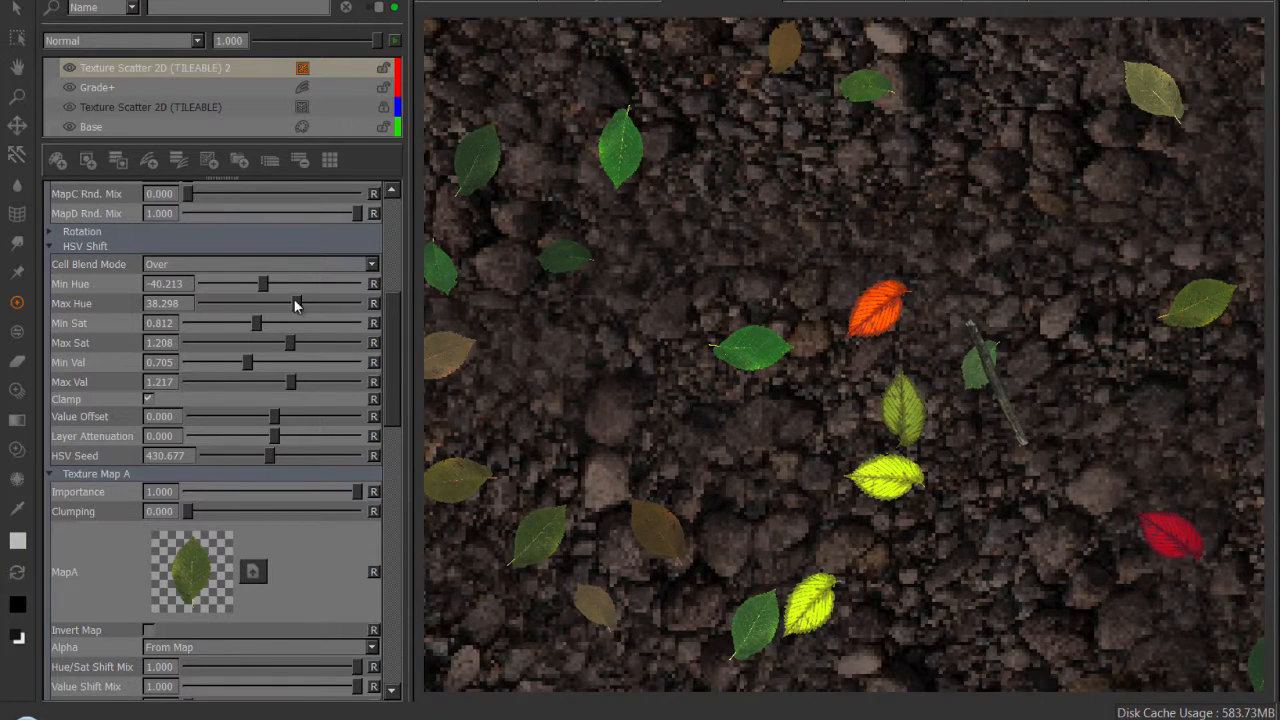
drag(295, 305, 285, 344)
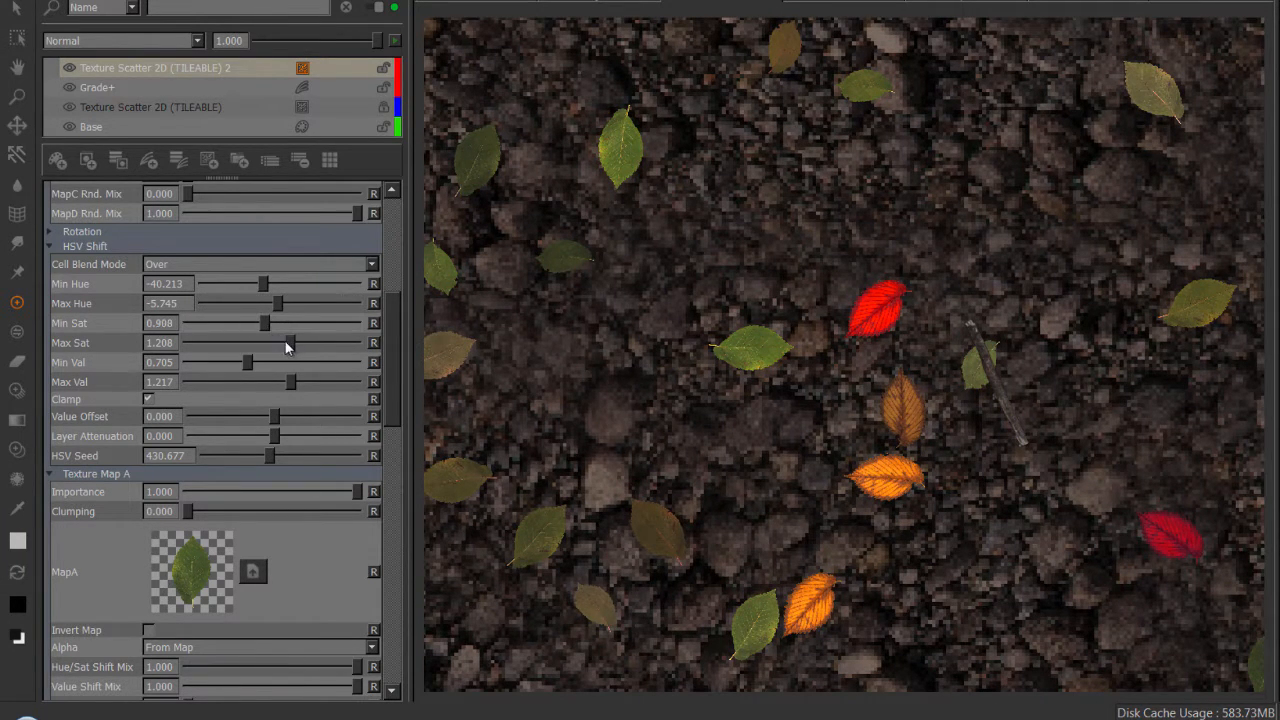
Set the Hue/Sat Shift Mix of Texture Map C to 0.232 to soften the orange leaves' colour variation.
drag(391, 317, 401, 498)
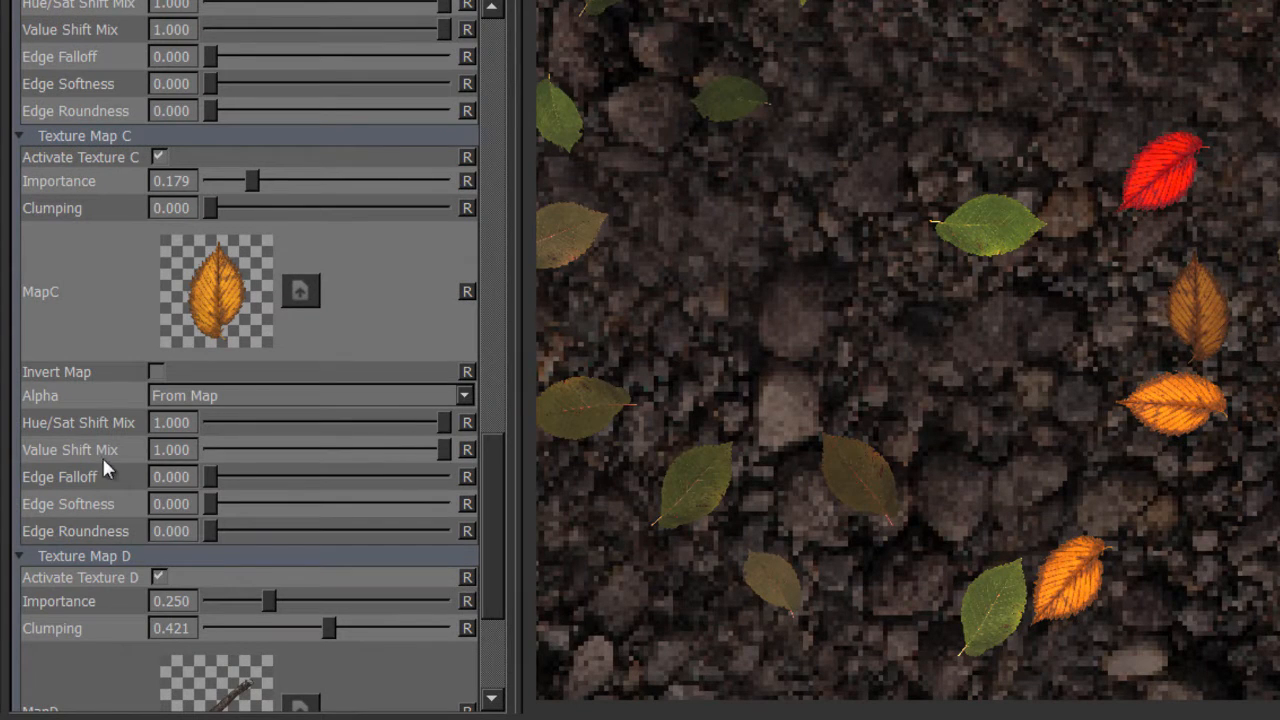
drag(439, 420, 263, 424)
Set the scatter's Global Scale to 39.897.
scroll(903, 266, down, 5)
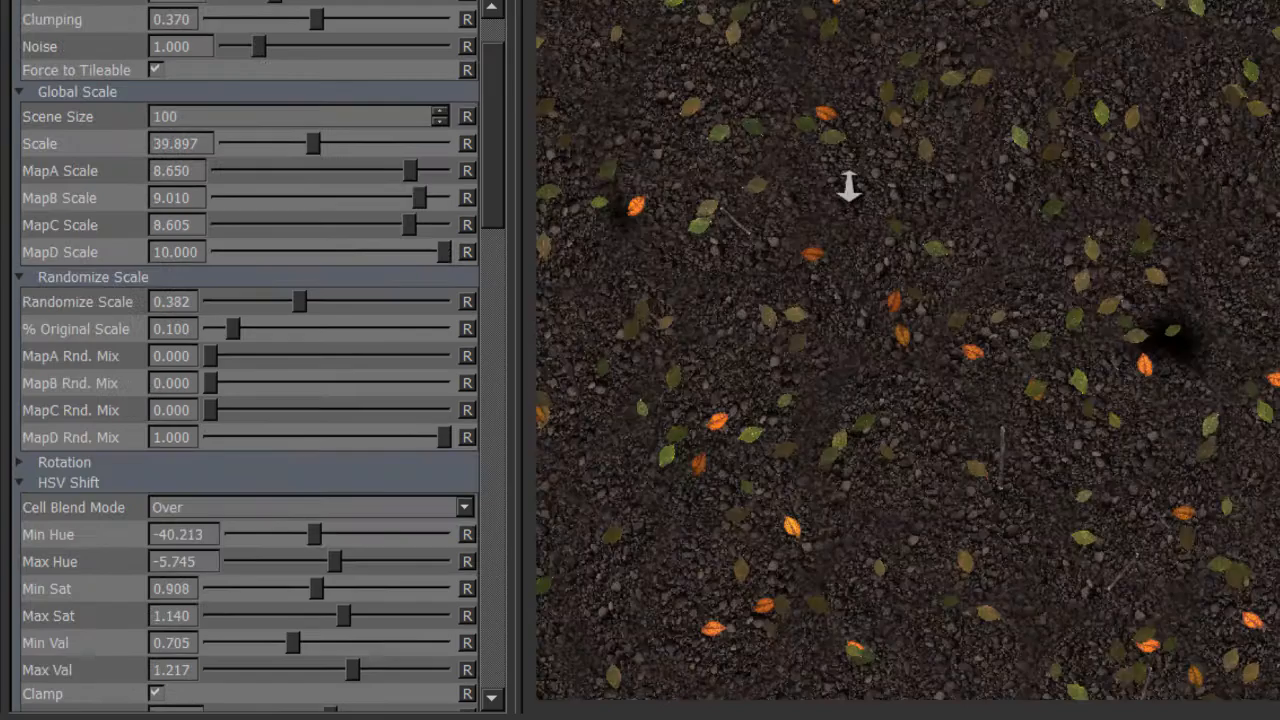
alt+right_drag(849, 187, 848, 186)
click(492, 108)
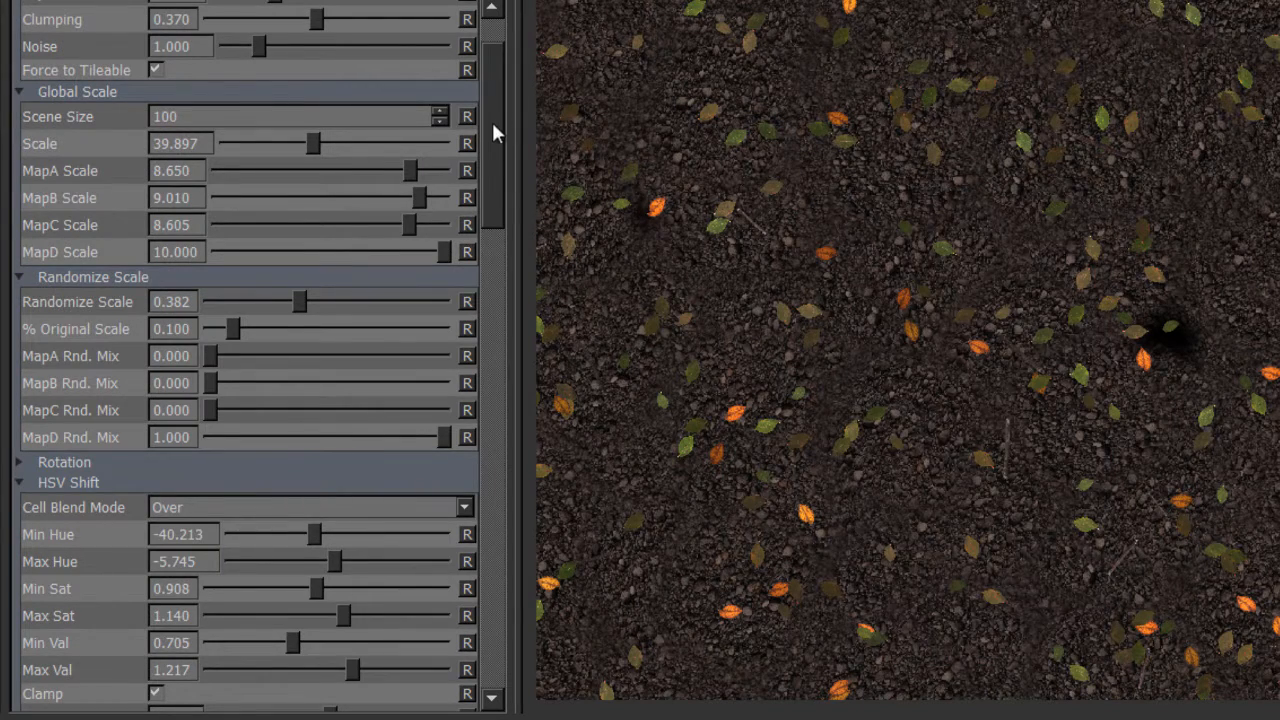
Try out a Layer Attenuation of -1.000 in the HSV Shift section and inspect the leaves up close.
drag(495, 133, 494, 180)
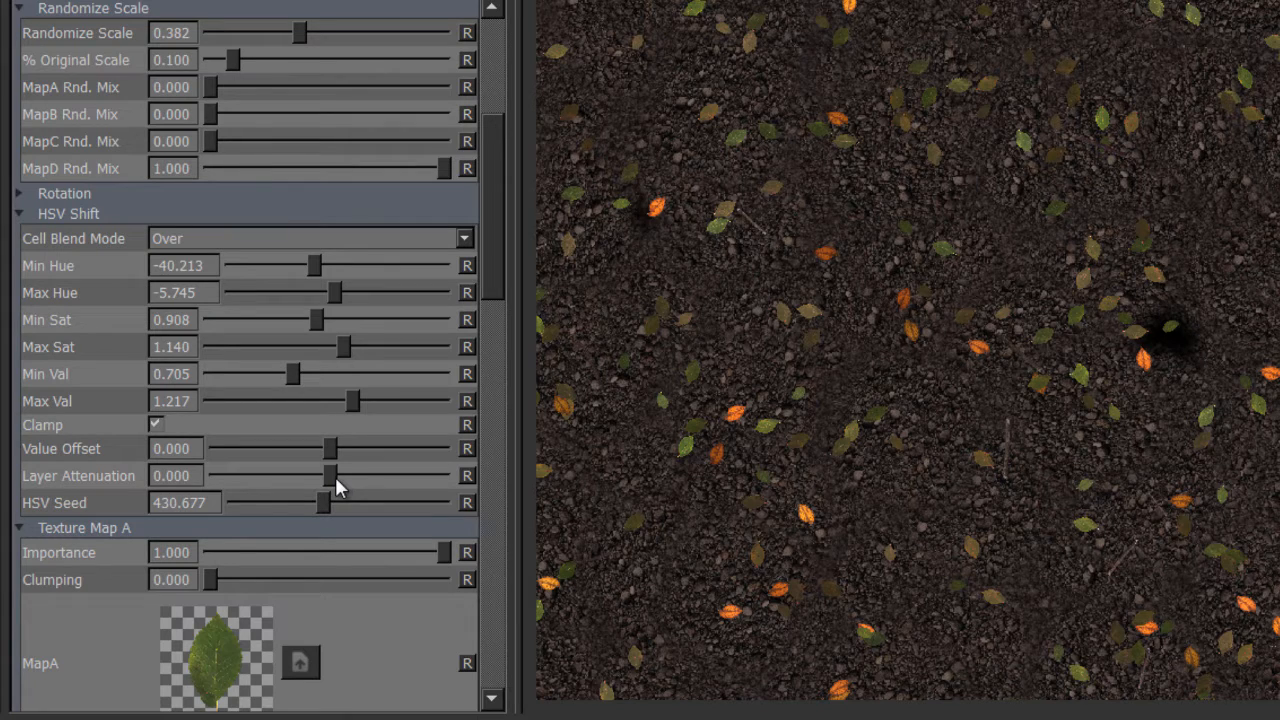
drag(336, 485, 205, 500)
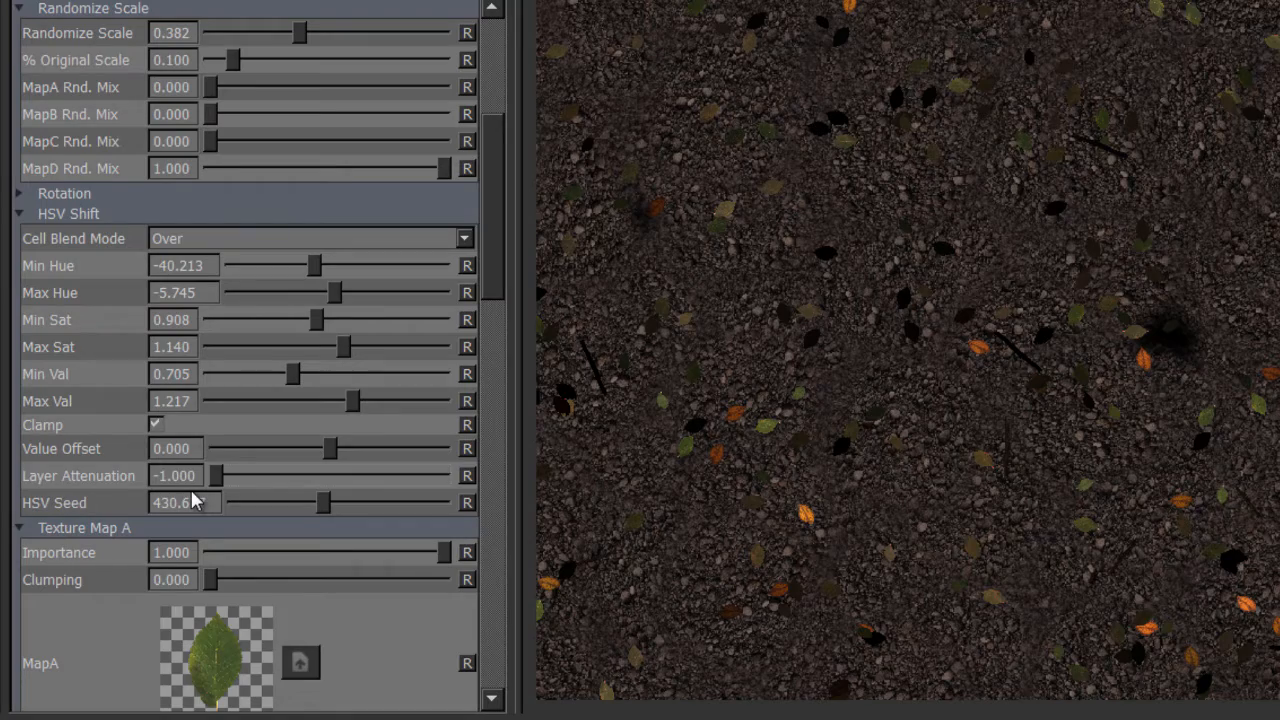
ctrl+alt+drag(1119, 238, 1128, 312)
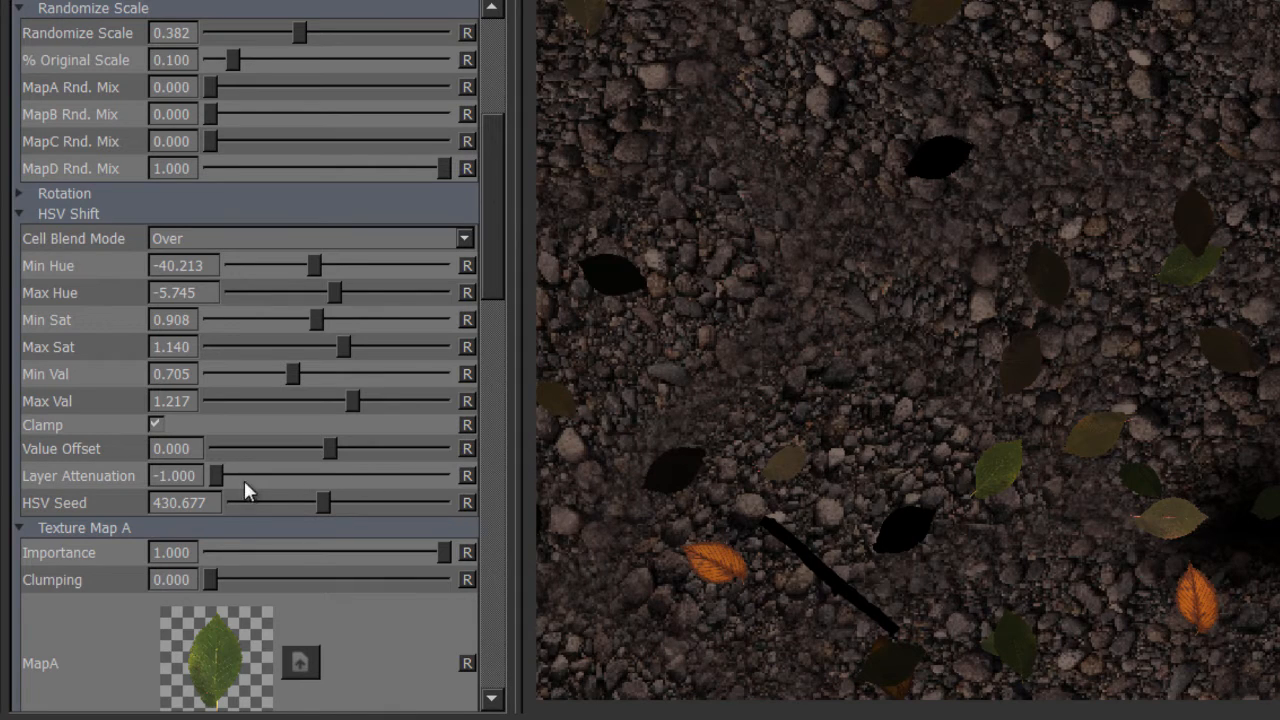
Set Layer Attenuation to 1.000 and Value Offset to -0.455 so the lower layers of leaves darken.
drag(213, 474, 505, 485)
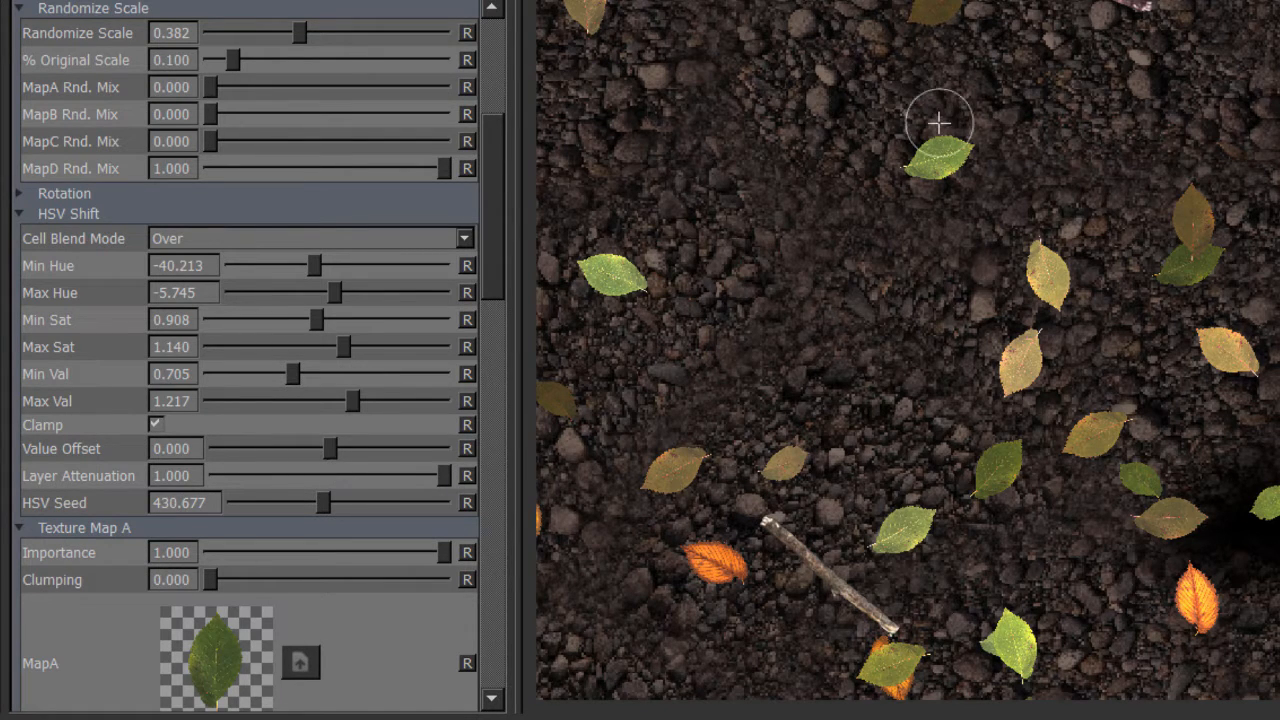
drag(327, 452, 275, 446)
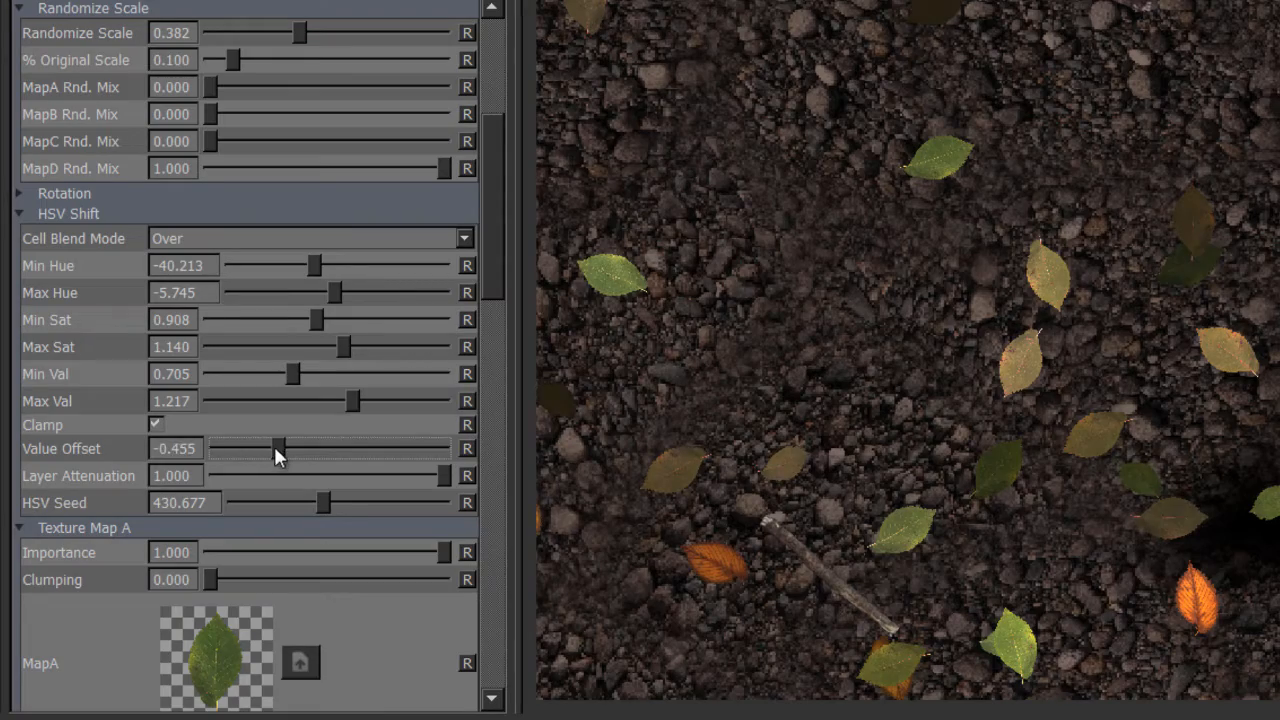
alt+right_drag(1206, 264, 1080, 262)
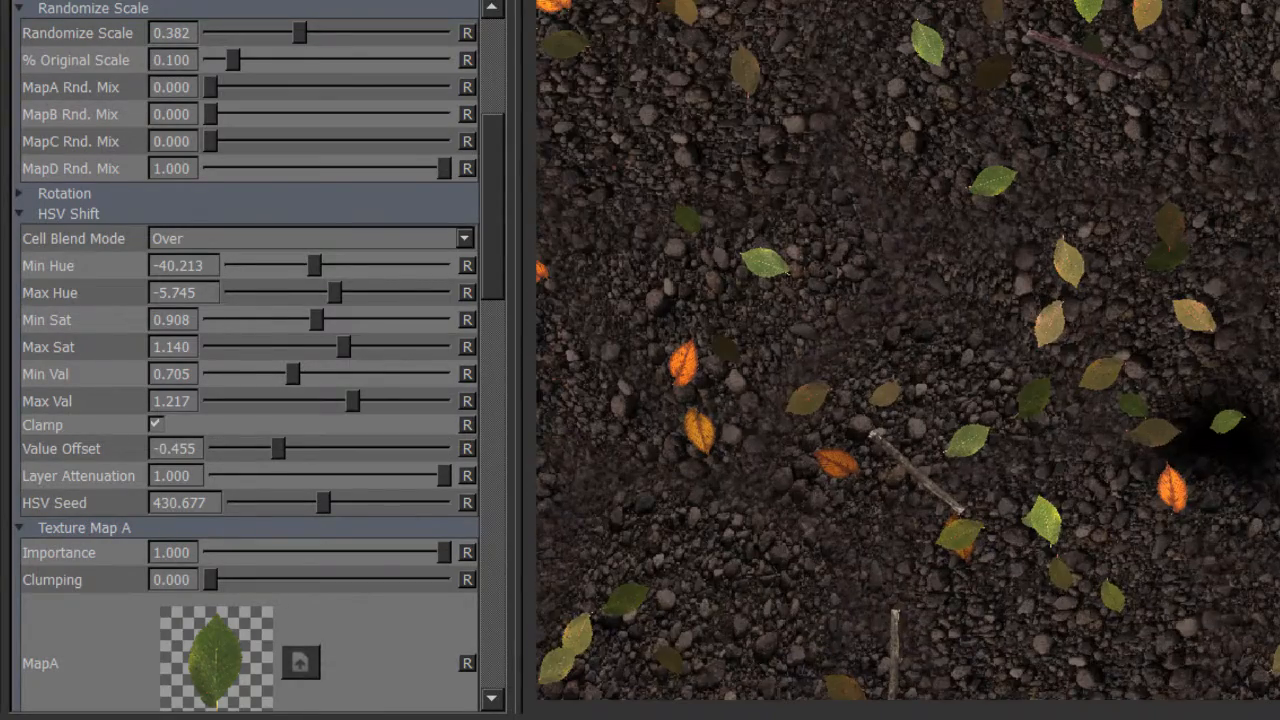
Try out the Value Shift Mix of Texture Map A at 0.000 and return it to 1.000.
scroll(490, 154, down, 1)
scroll(495, 188, down, 1)
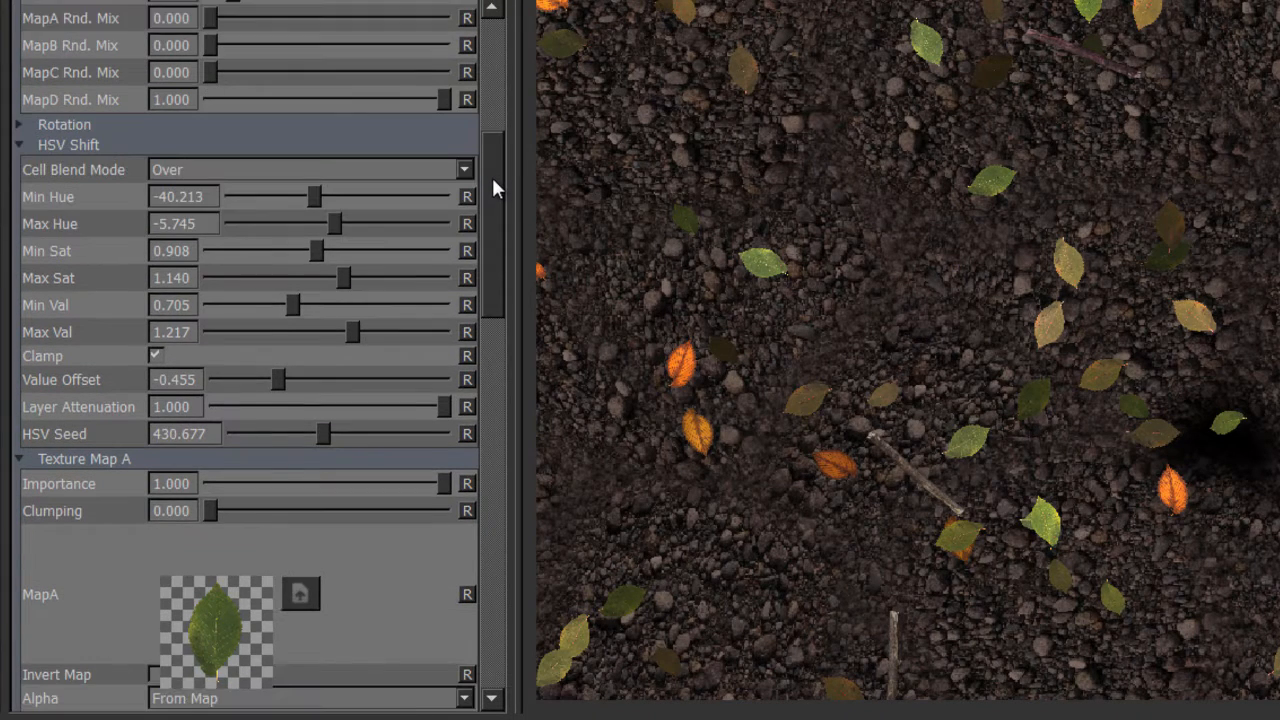
scroll(495, 188, down, 1)
scroll(494, 270, down, 9)
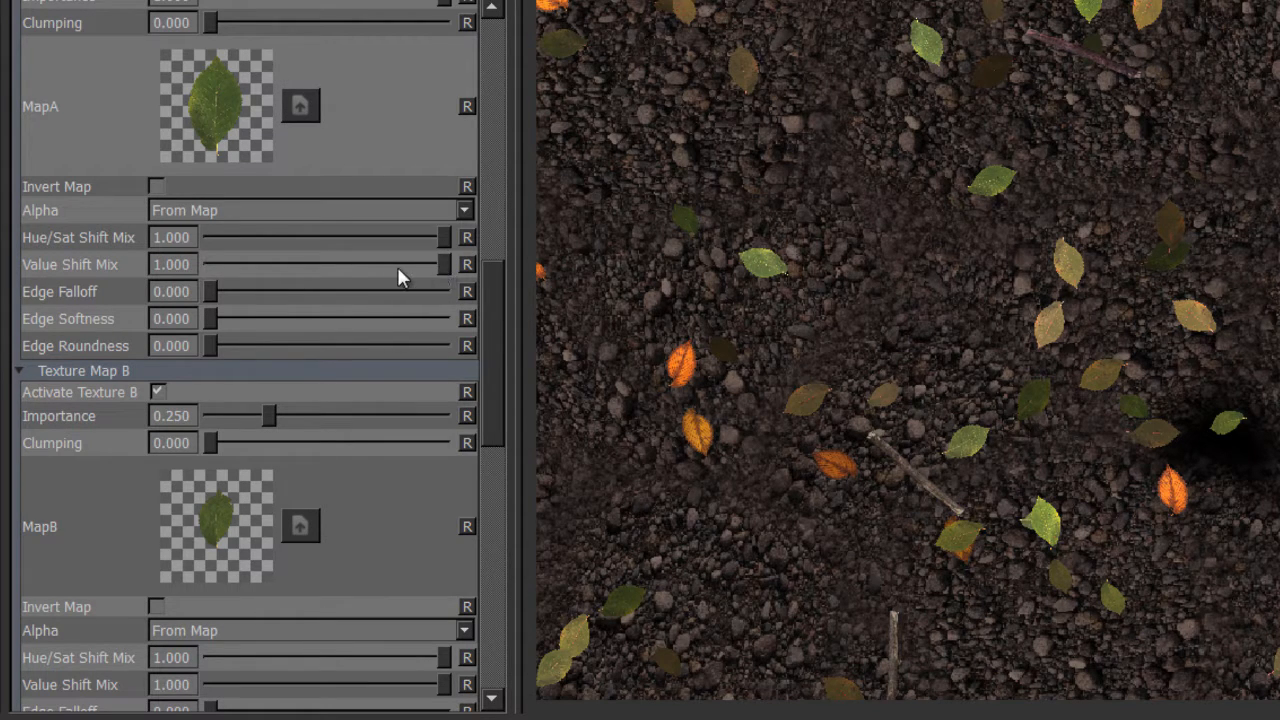
drag(398, 268, 161, 272)
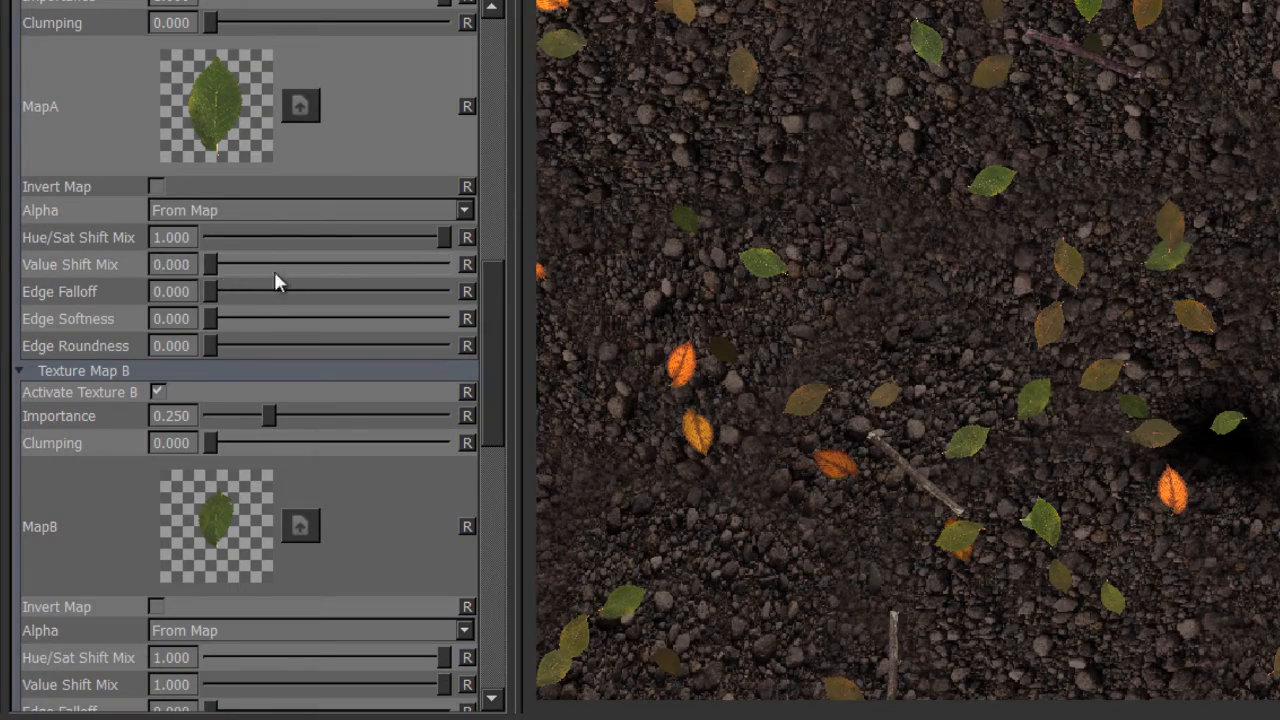
drag(275, 274, 495, 435)
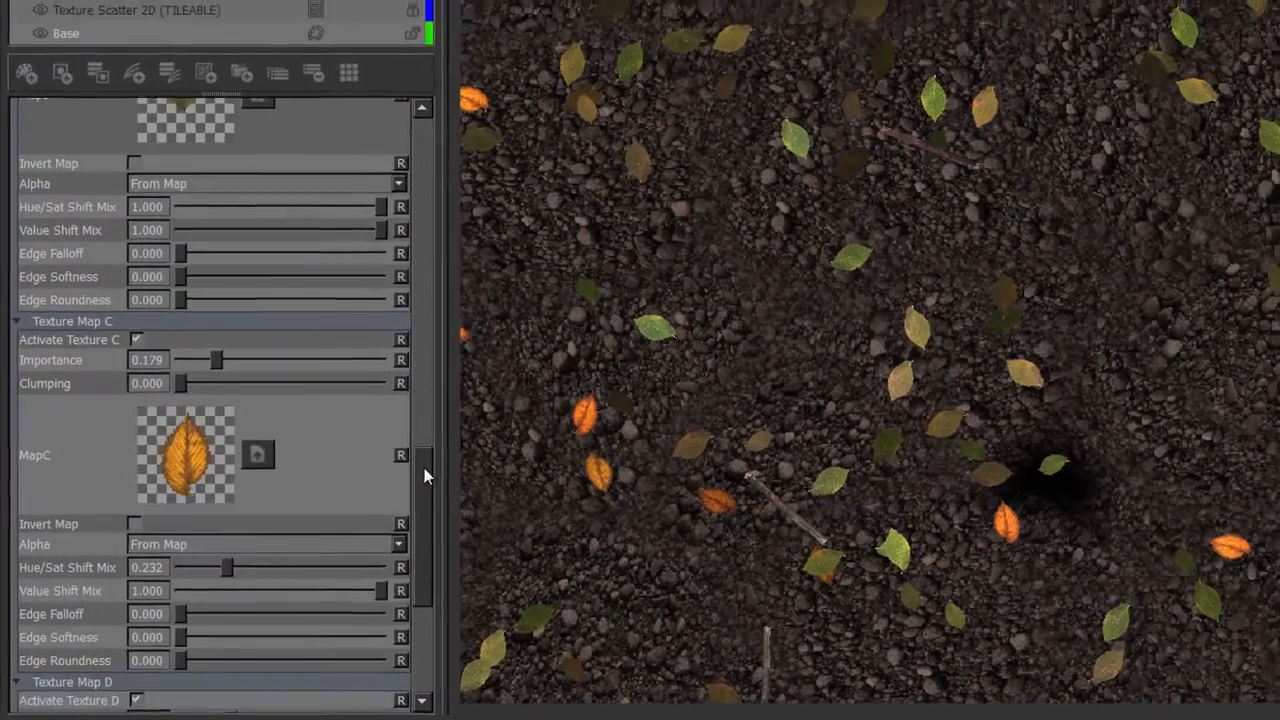
drag(425, 476, 423, 371)
alt+right_drag(780, 313, 600, 273)
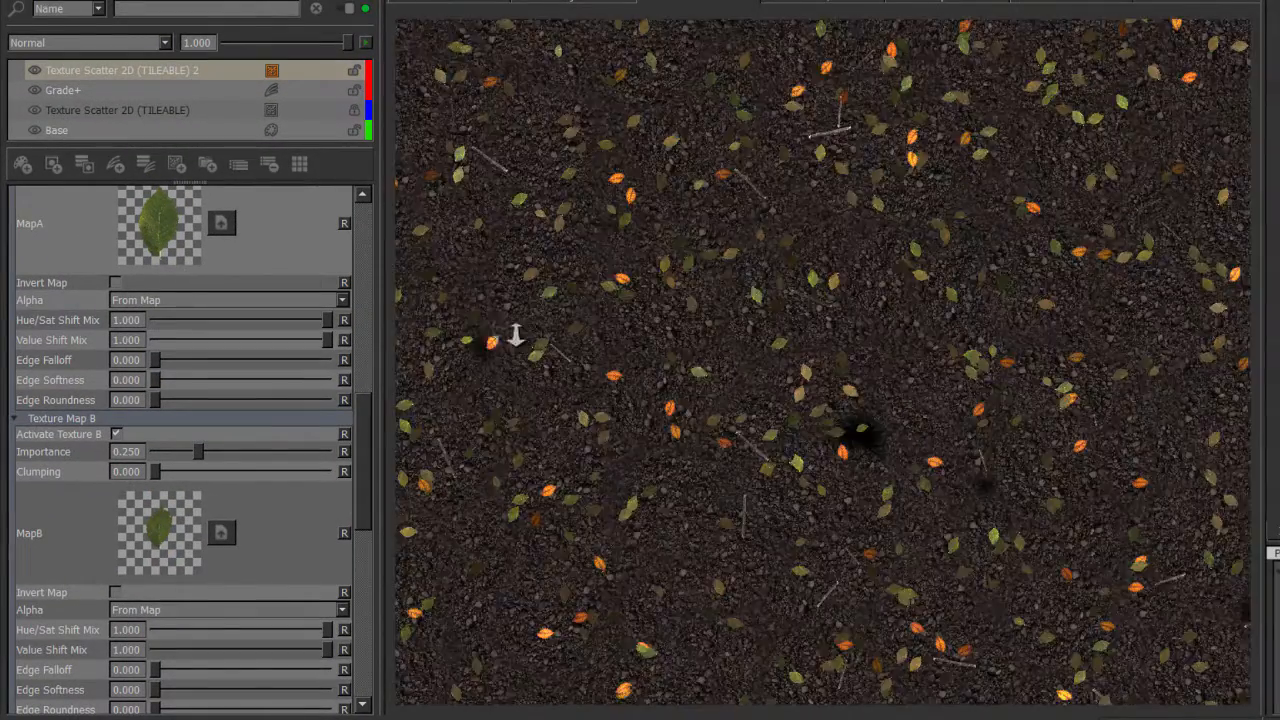
alt+right_drag(515, 336, 574, 334)
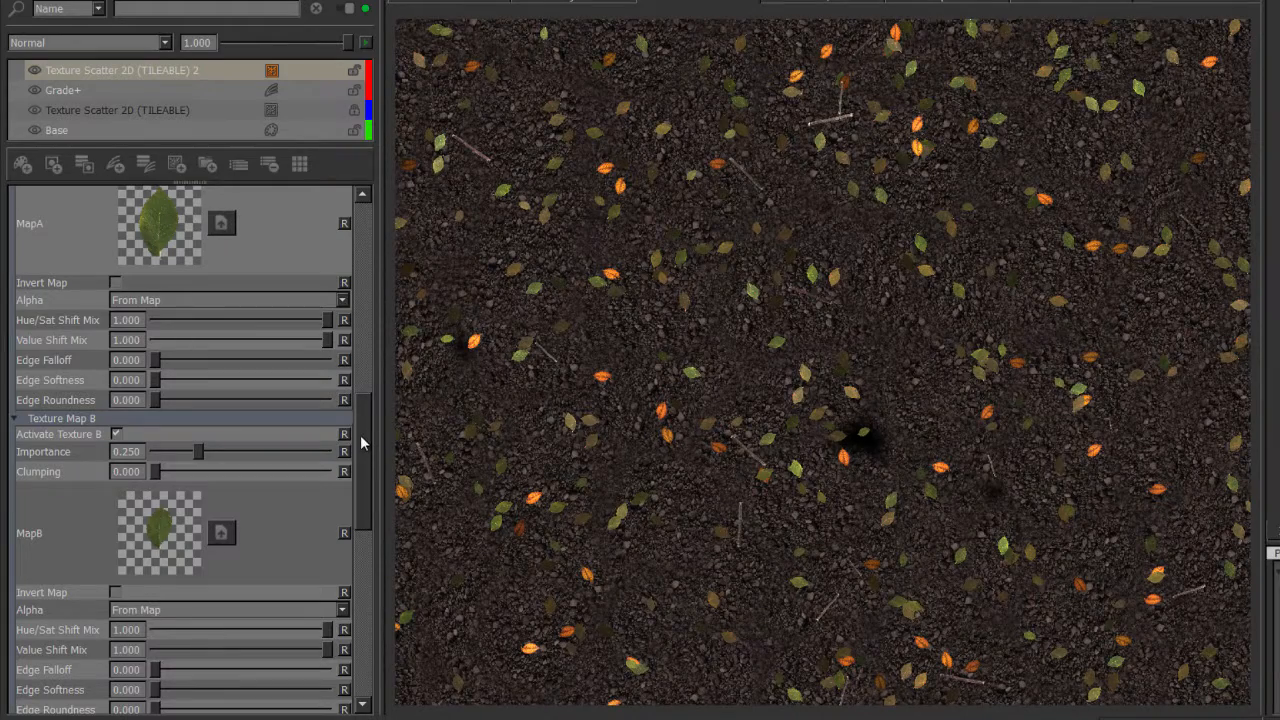
drag(358, 414, 281, 230)
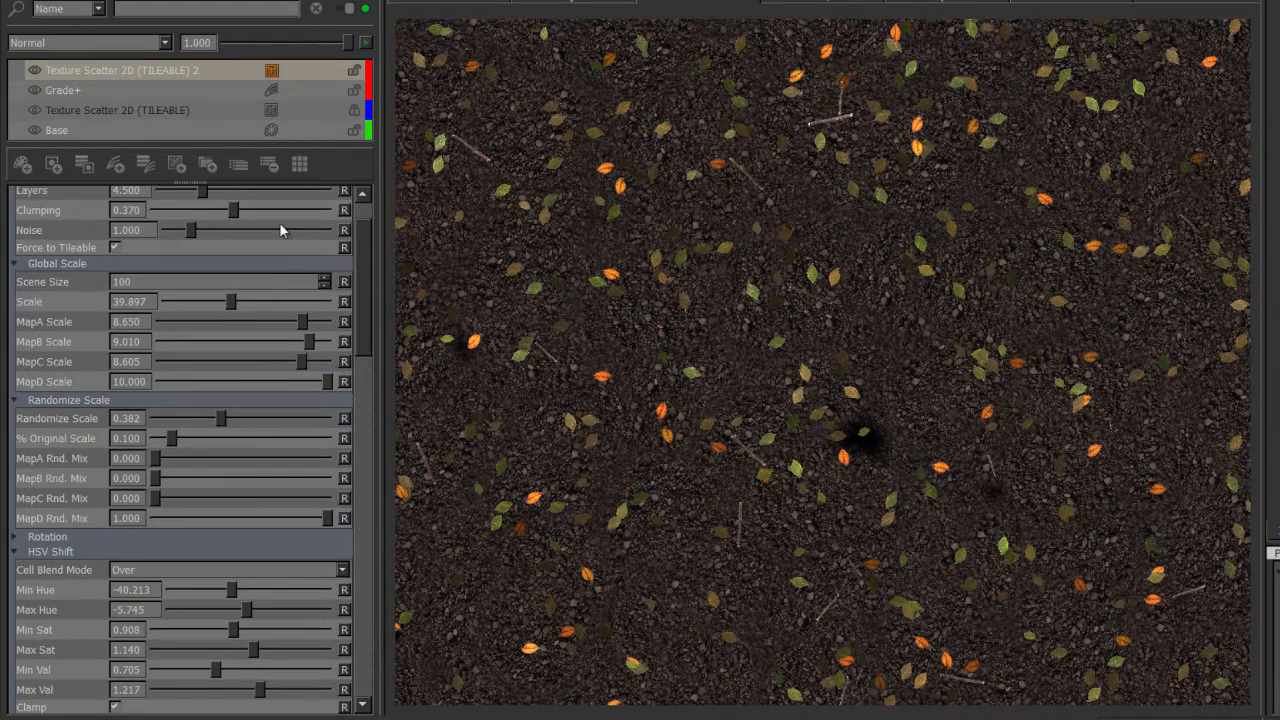
Set the leaf scatter's Layers to 12.760 in the Density section.
drag(365, 235, 358, 213)
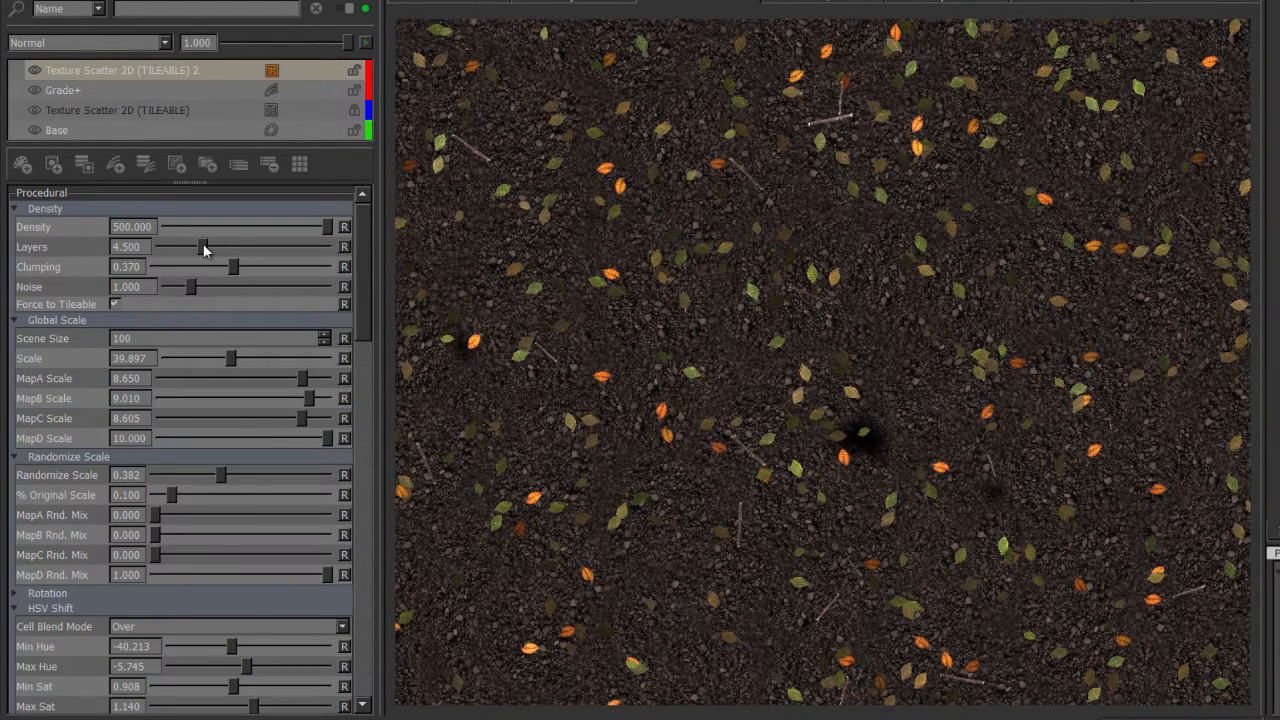
drag(203, 250, 304, 254)
alt+right_drag(868, 370, 649, 343)
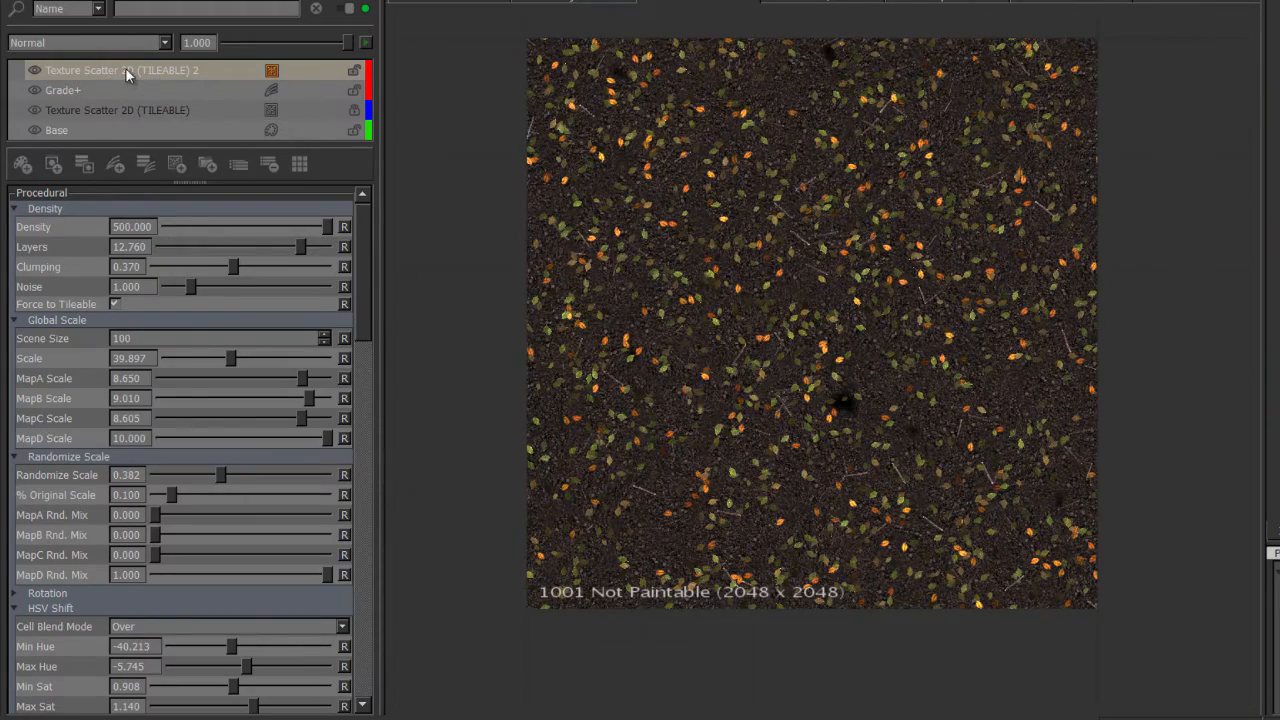
Cache the Texture Scatter 2D (TILEABLE) 2 layer.
right_click(125, 67)
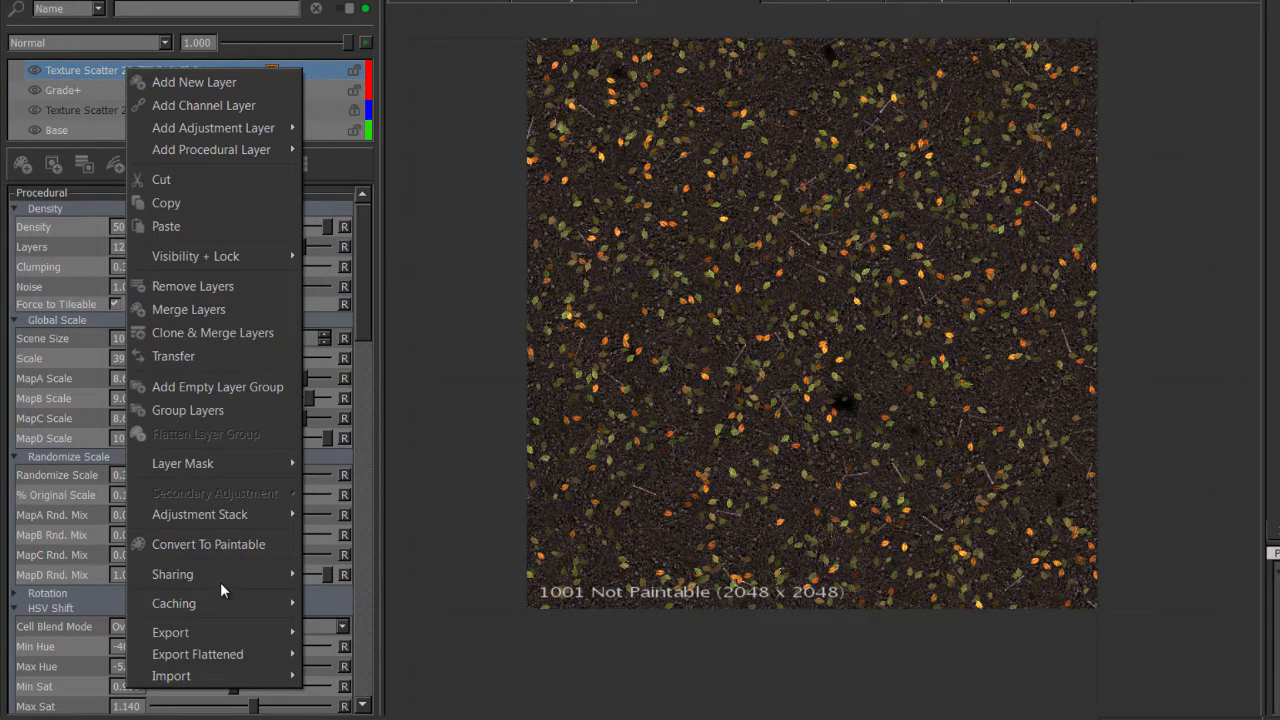
mouse_move(224, 601)
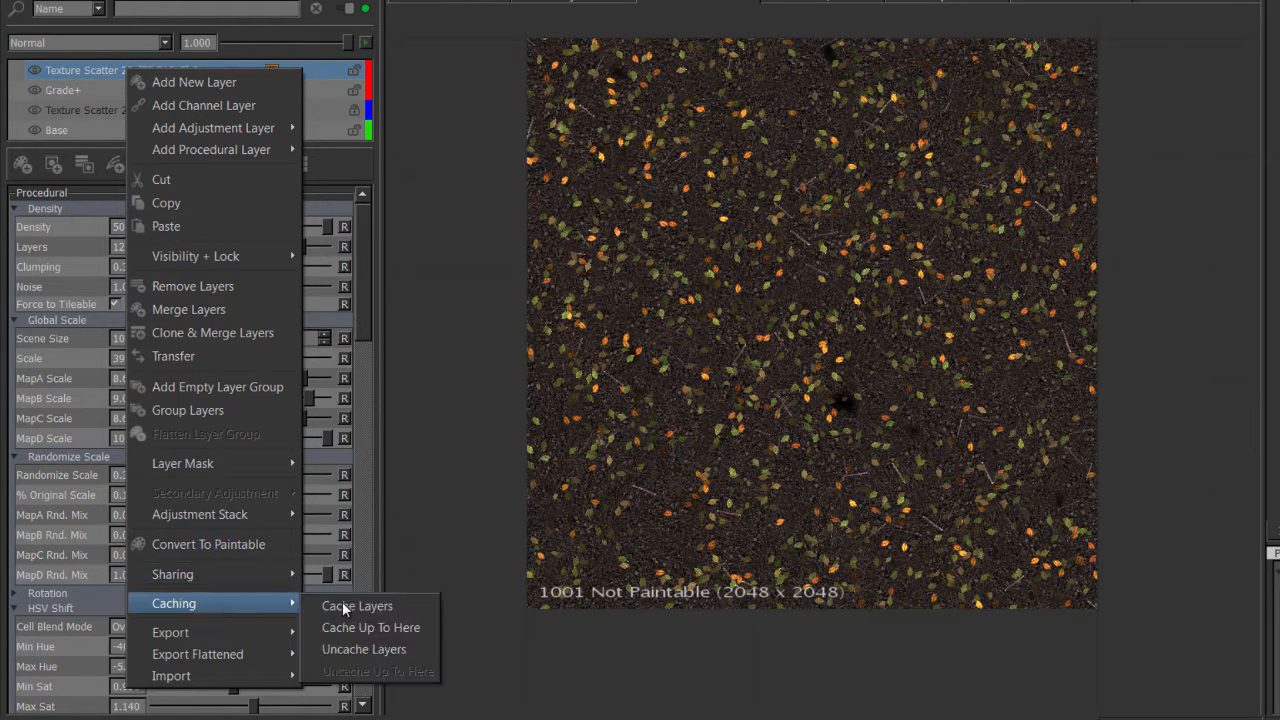
click(346, 607)
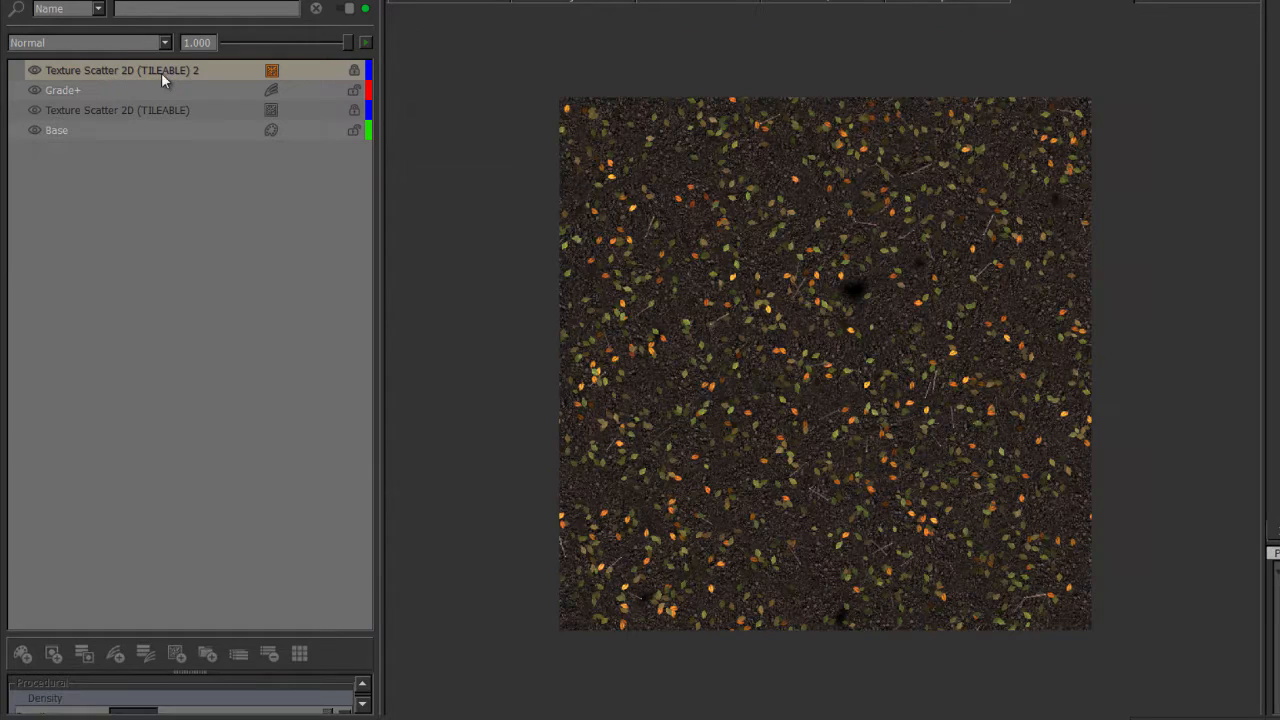
Add another Texture Scatter 2D (TILEABLE) layer above the cached leaf scatter.
click(161, 72)
key(Tab)
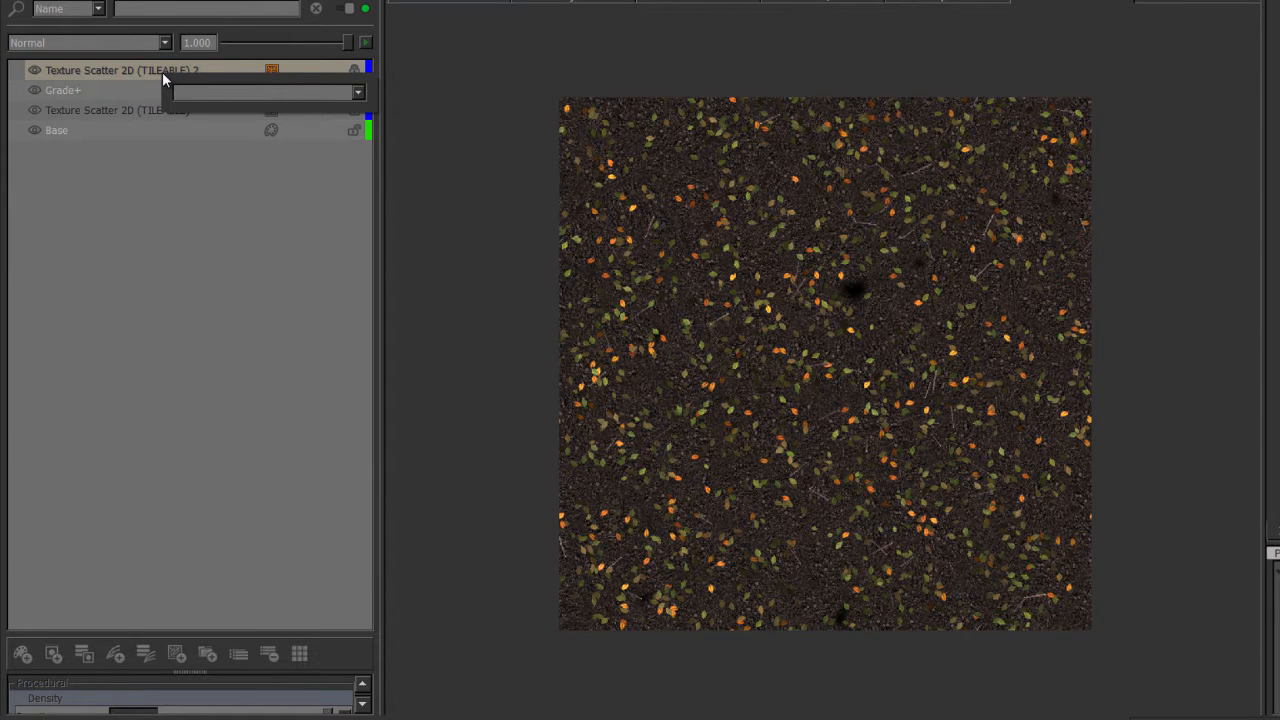
text(te)
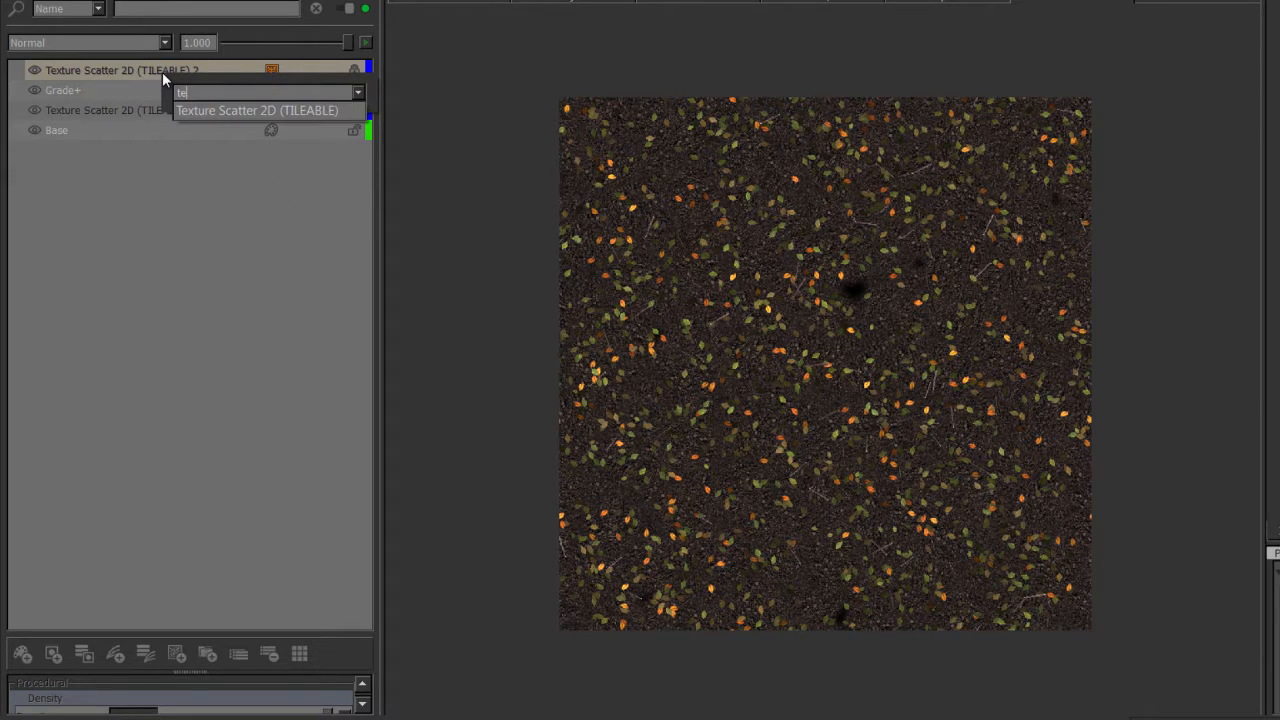
text(xture Scatter 2D (TILEABLE)
key(Return)
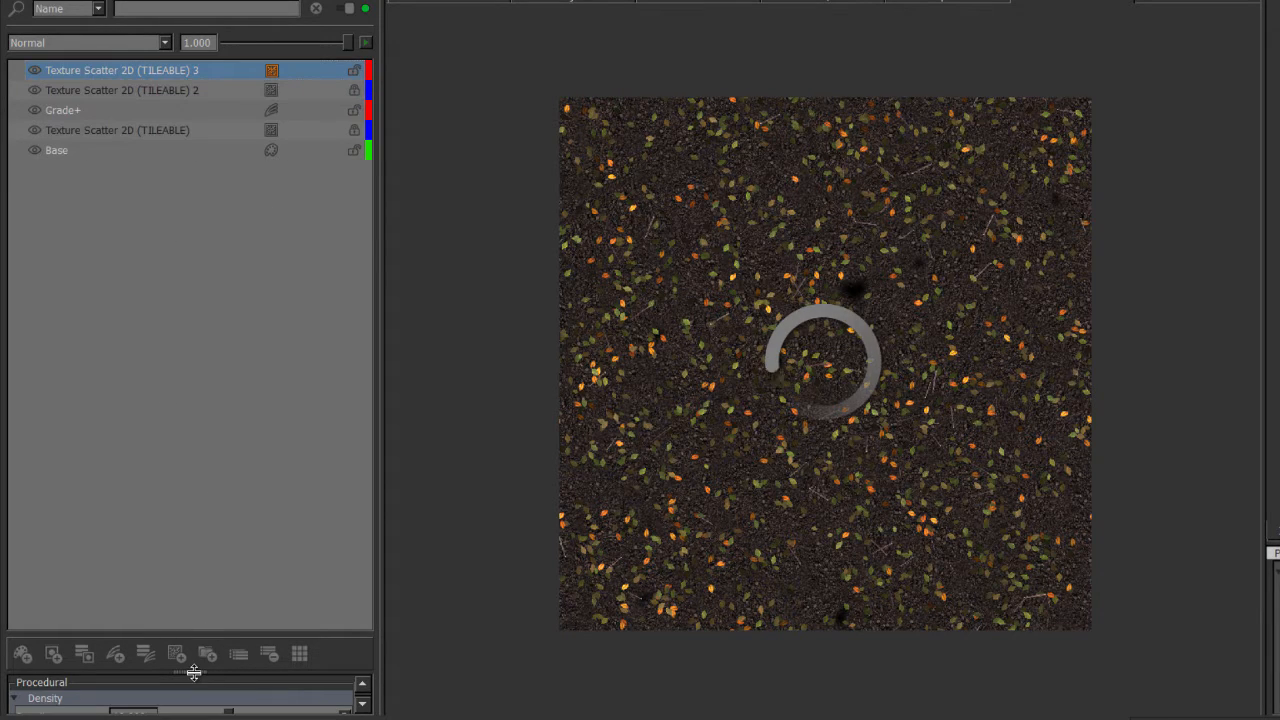
Load the black-and-white vein pattern image into MapA of the new scatter's Texture Map A.
drag(194, 673, 185, 193)
click(85, 512)
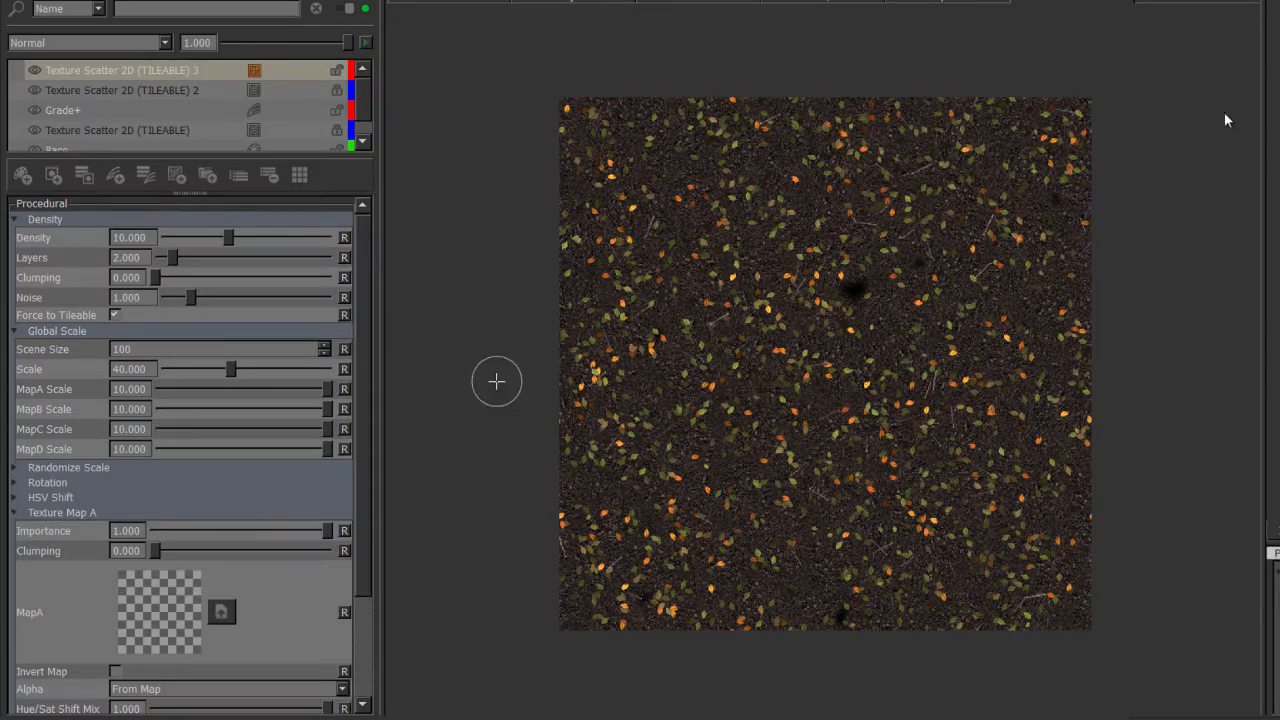
drag(166, 489, 150, 586)
scroll(346, 389, down, 3)
scroll(663, 286, up, 5)
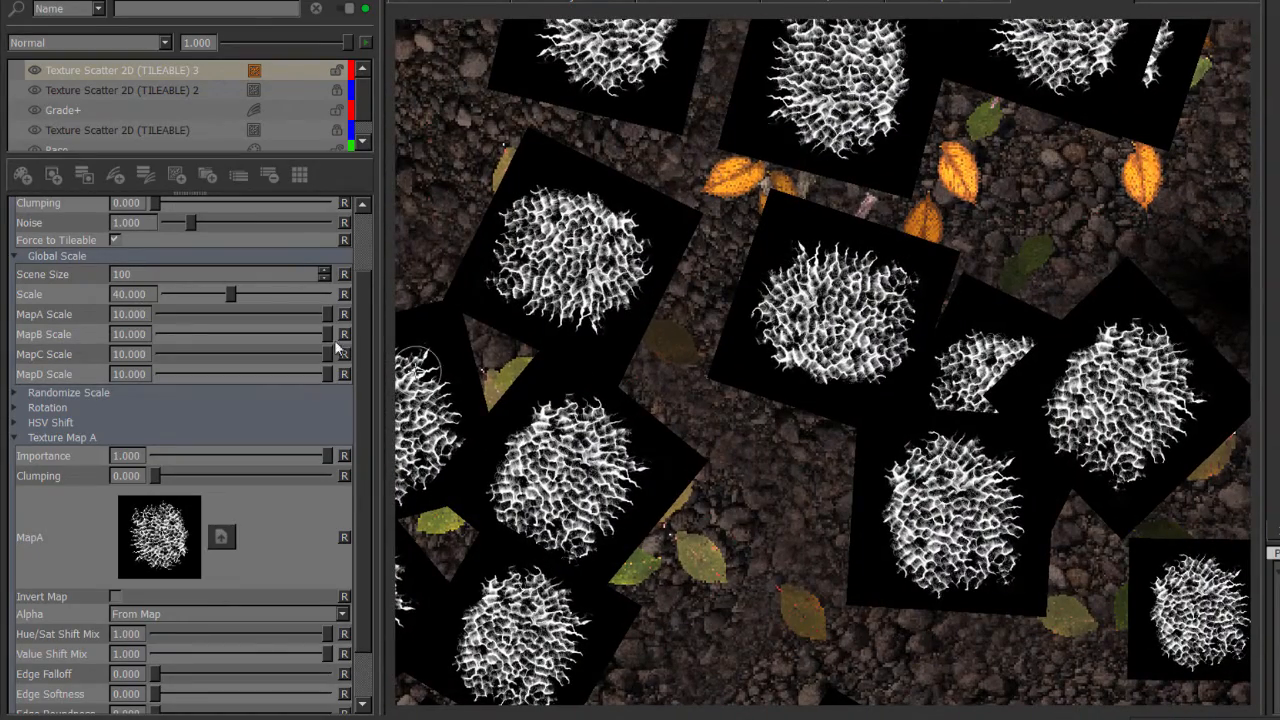
Try out Alpha is Luminance and Alpha is Inverse Luminance for Texture Map A, returning Alpha to Alpha is Luminance.
scroll(361, 314, down, 3)
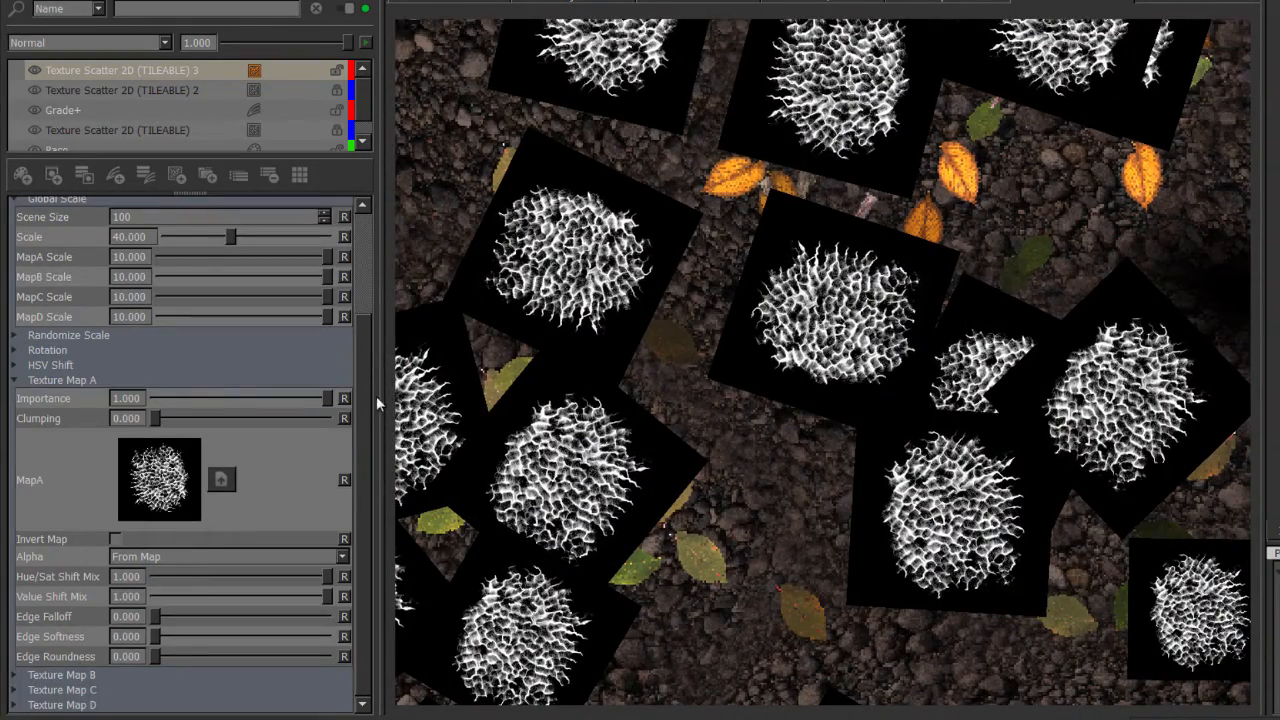
click(173, 556)
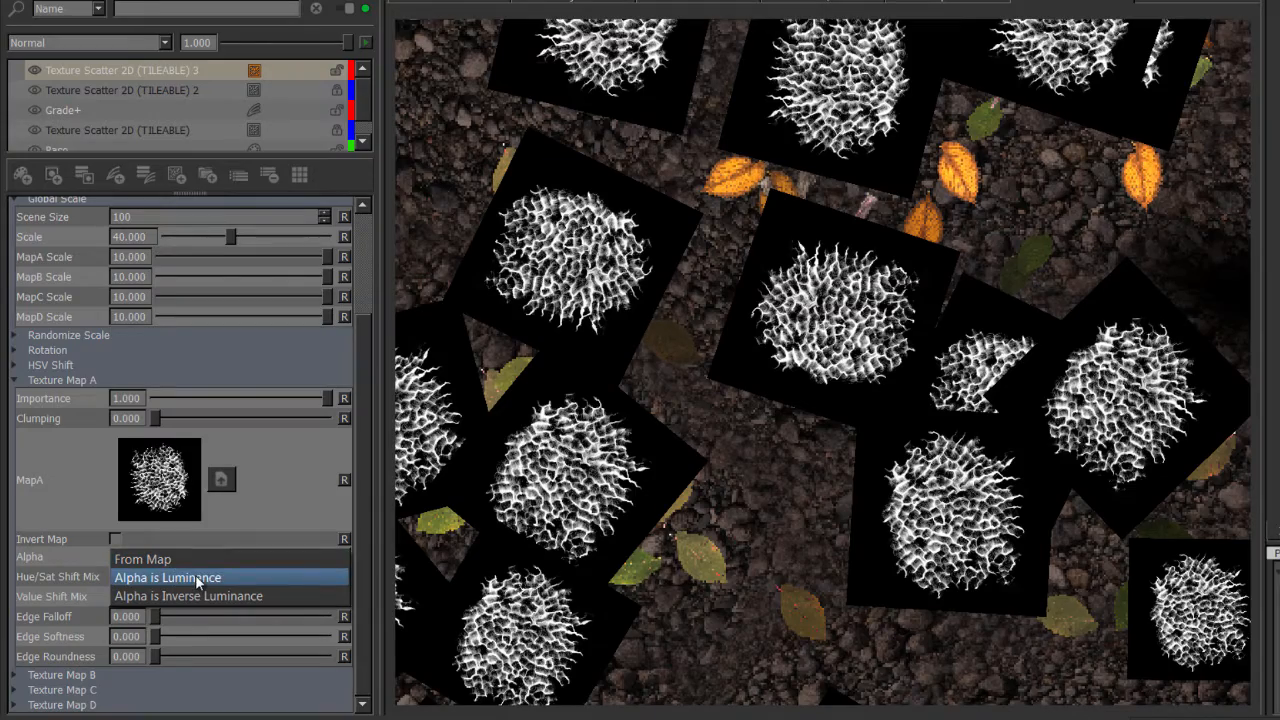
click(197, 580)
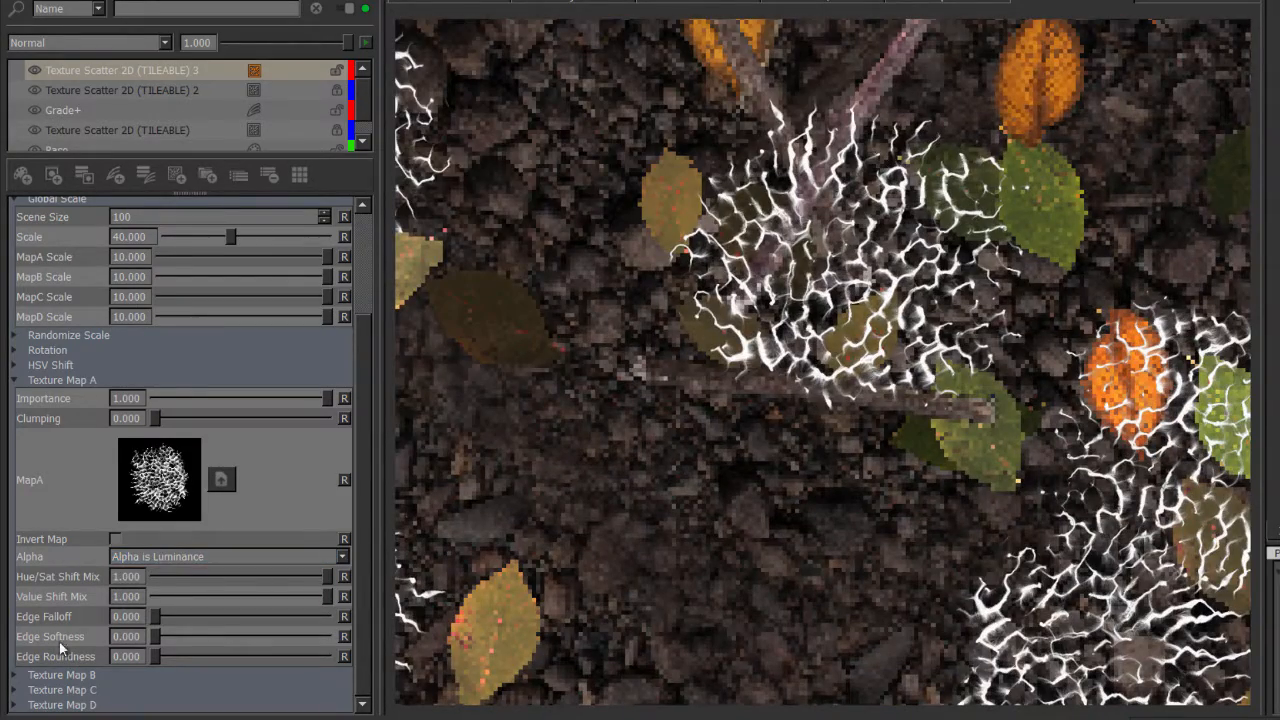
click(167, 555)
click(171, 577)
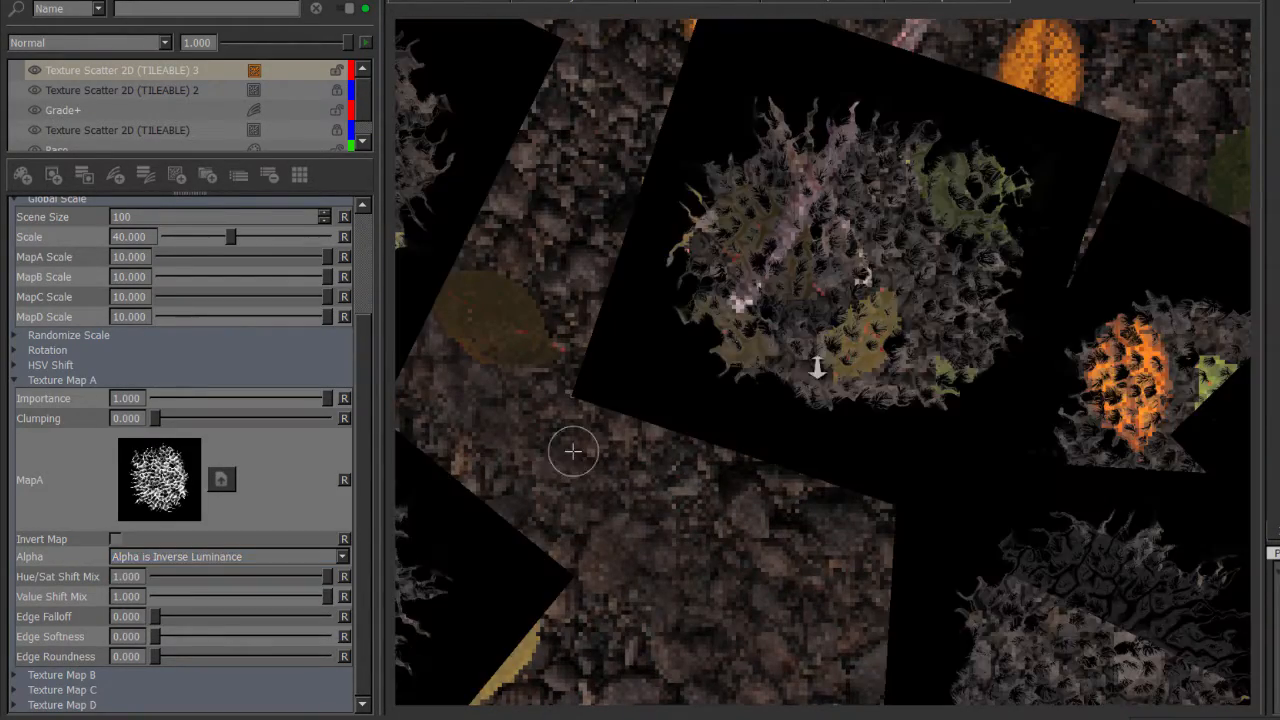
right_click(733, 355)
click(167, 556)
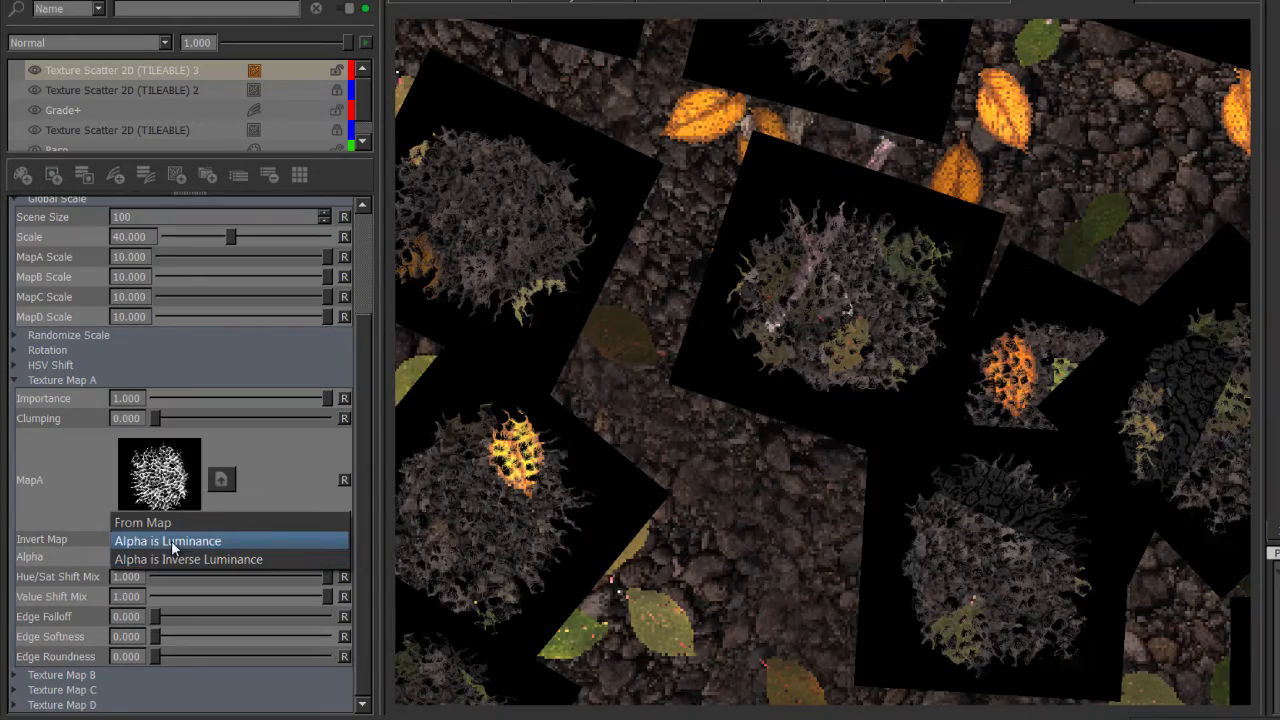
click(170, 543)
alt+right_drag(921, 380, 860, 330)
scroll(355, 432, up, 1)
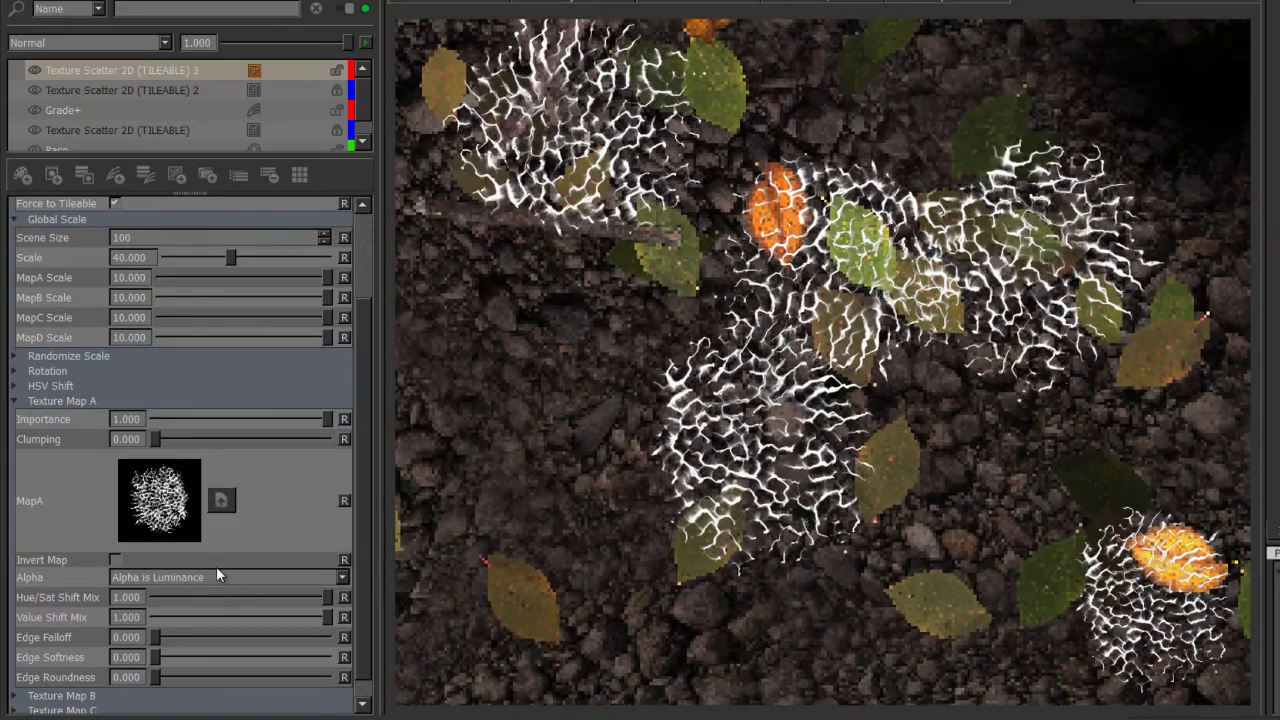
Set Texture Map A's Alpha to From Map.
click(216, 577)
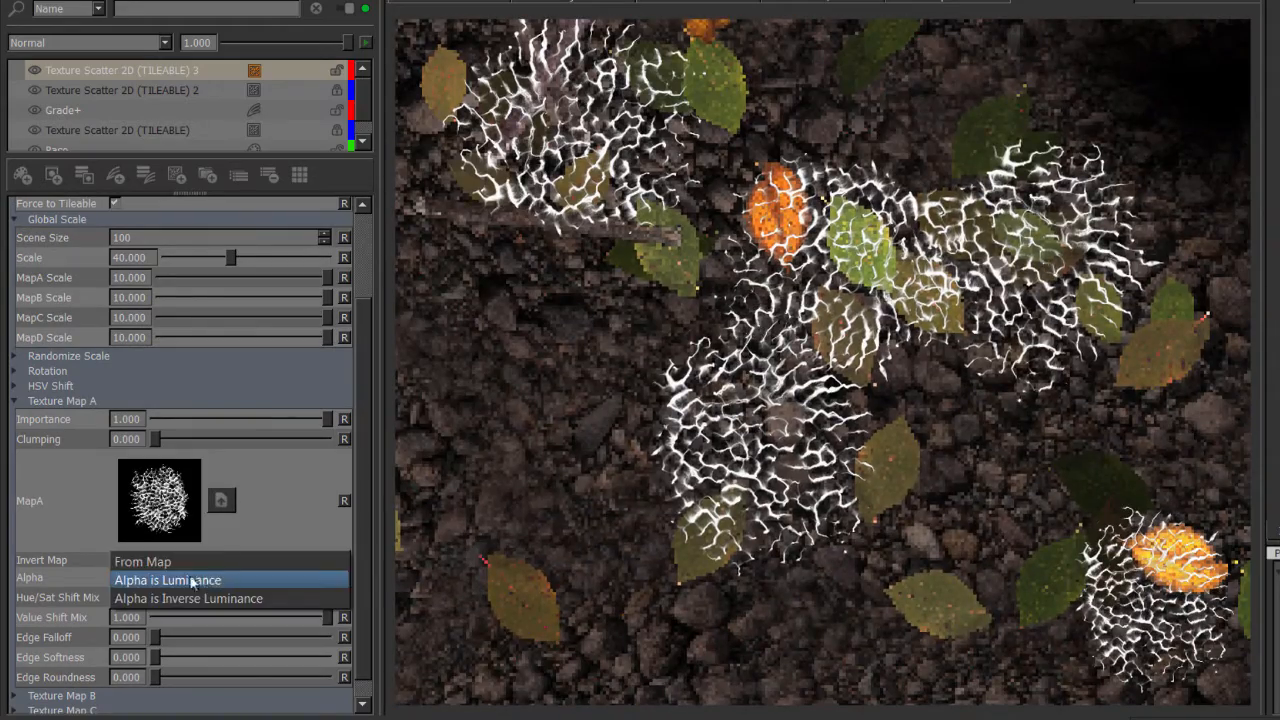
click(170, 563)
scroll(742, 293, up, 1)
alt+middle_drag(742, 293, 677, 371)
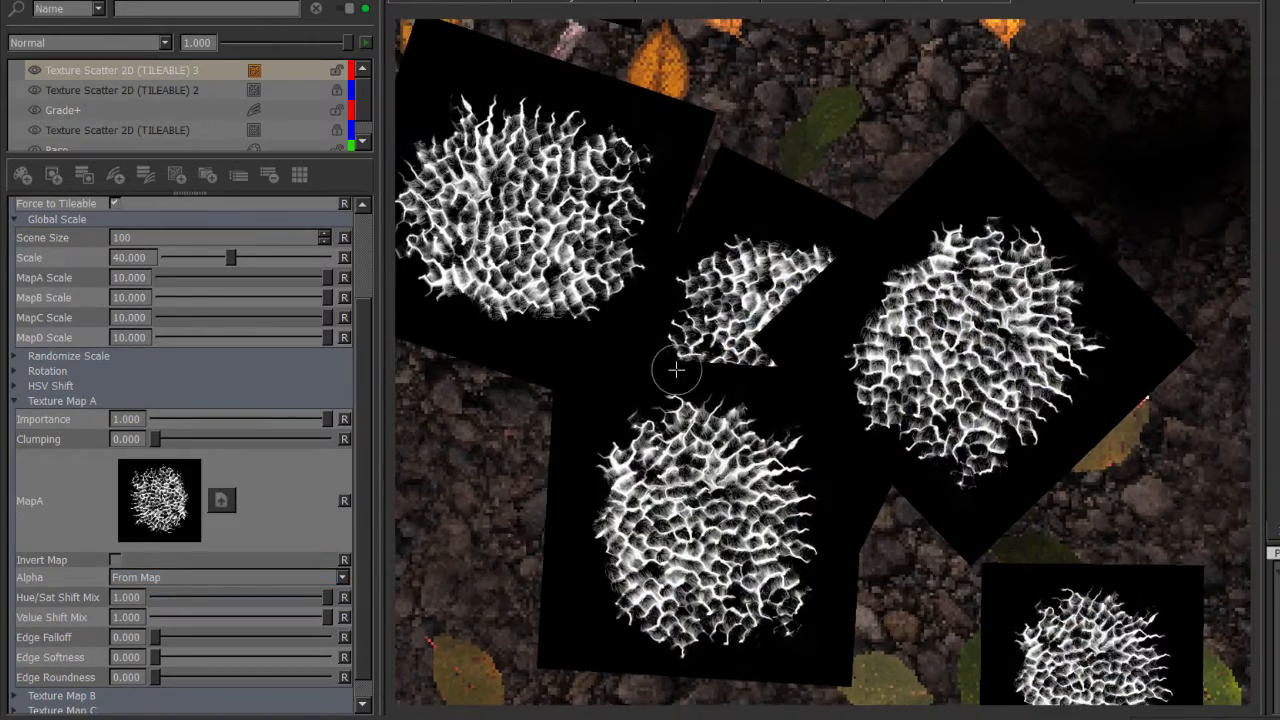
Set the Cell Blend Mode in the HSV Shift section to Screen and inspect the overlapping scattered tiles.
click(63, 385)
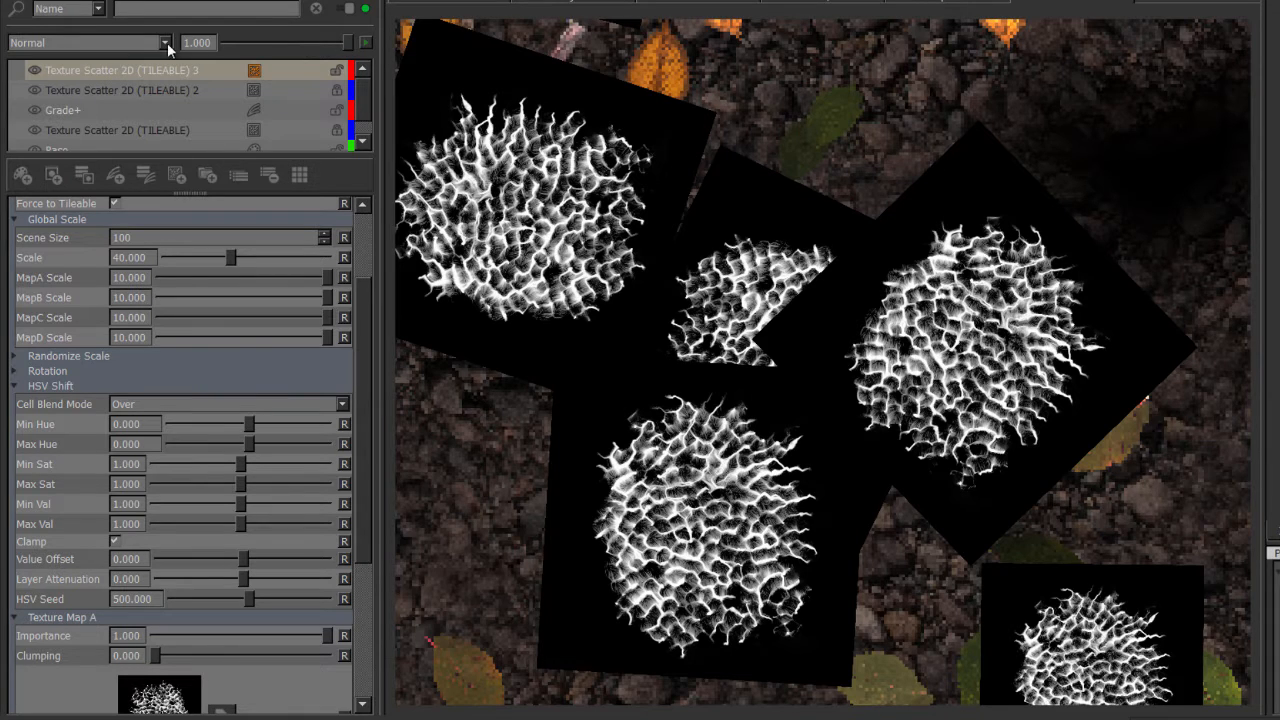
click(140, 405)
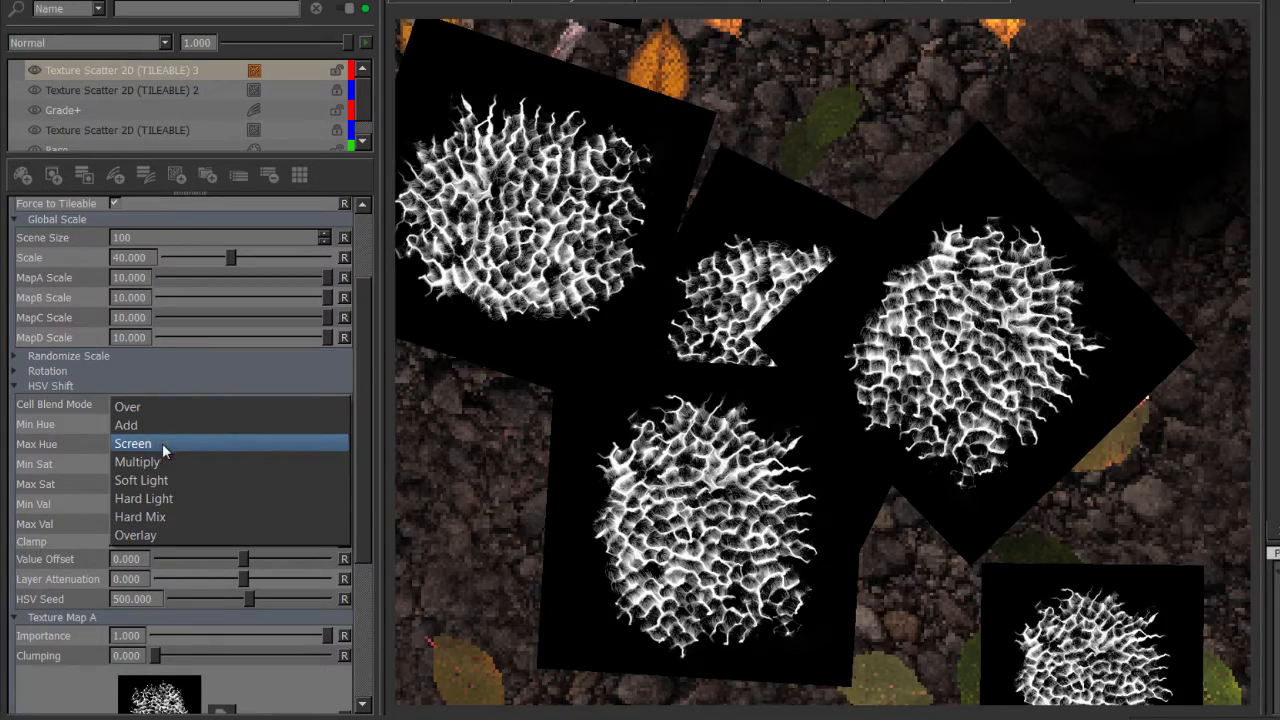
click(160, 443)
scroll(748, 390, down, 6)
alt+right_drag(749, 390, 783, 412)
alt+middle_drag(764, 395, 751, 303)
alt+right_drag(751, 303, 760, 304)
alt+middle_drag(756, 285, 752, 313)
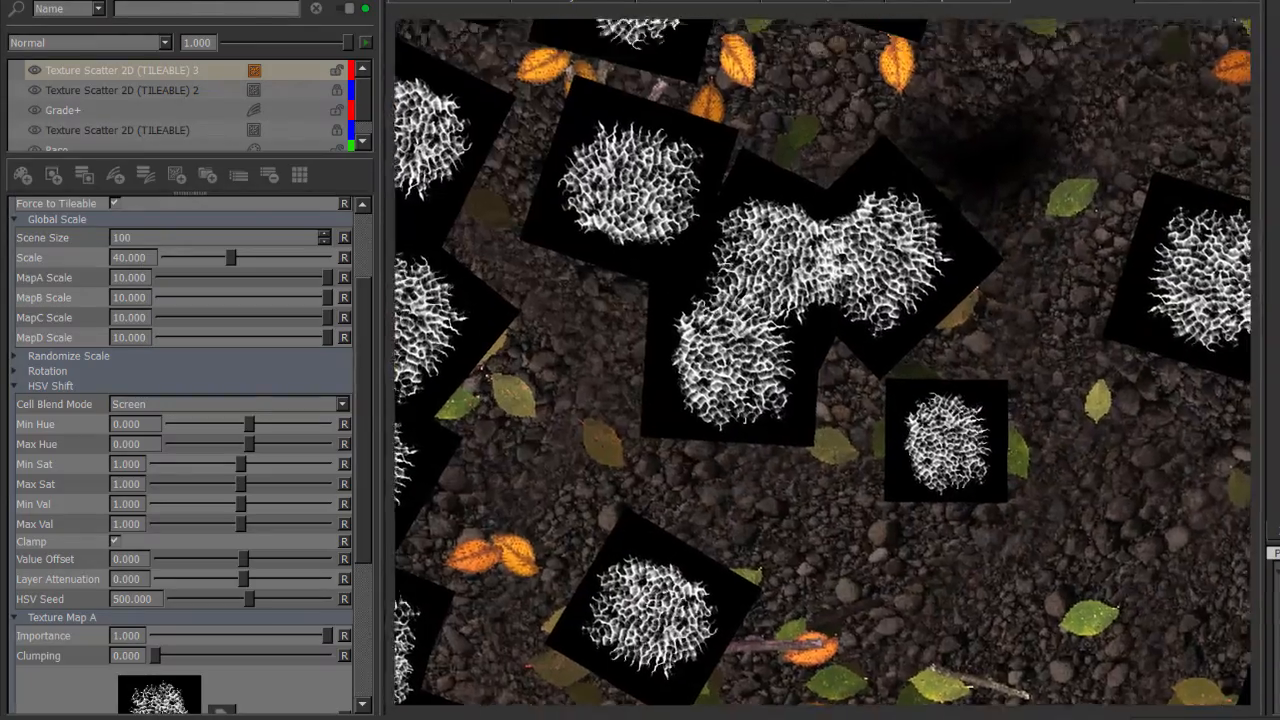
alt+right_drag(752, 313, 360, 258)
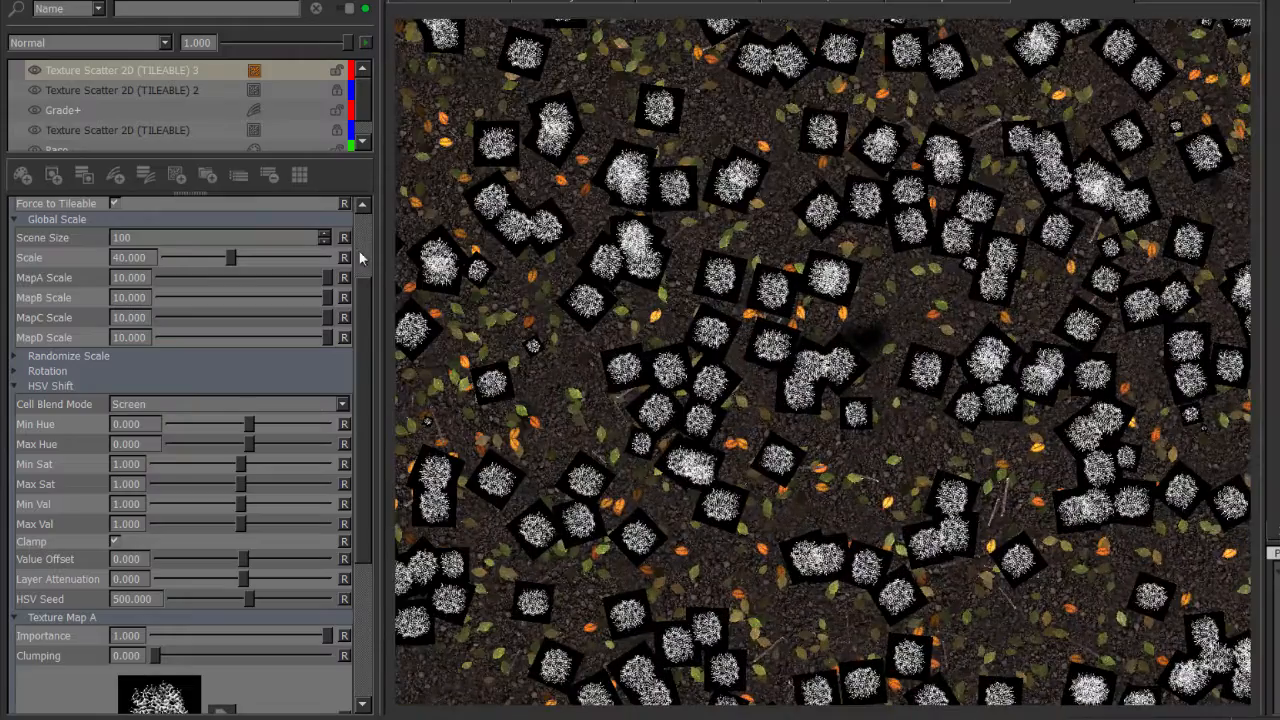
Remove the Texture Scatter 2D (TILEABLE) 3 layer from the layer stack.
click(144, 73)
click(272, 175)
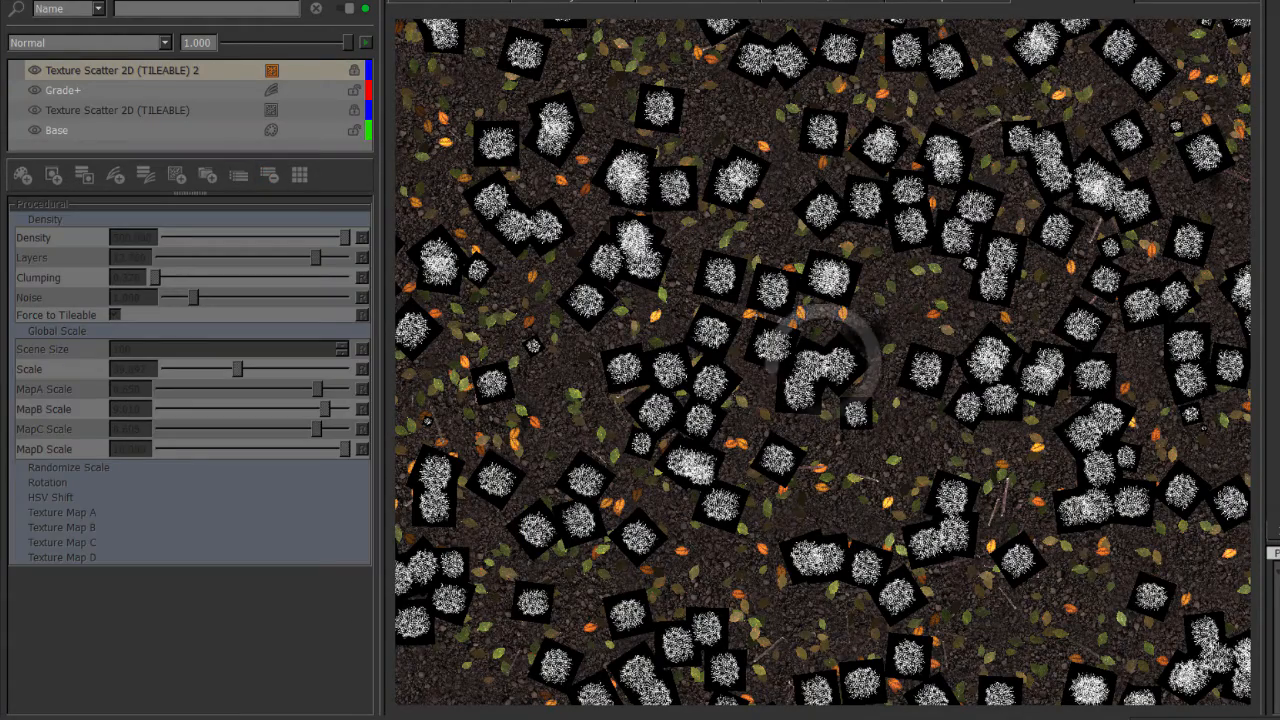
alt+right_drag(951, 197, 824, 230)
alt+middle_drag(824, 230, 823, 194)
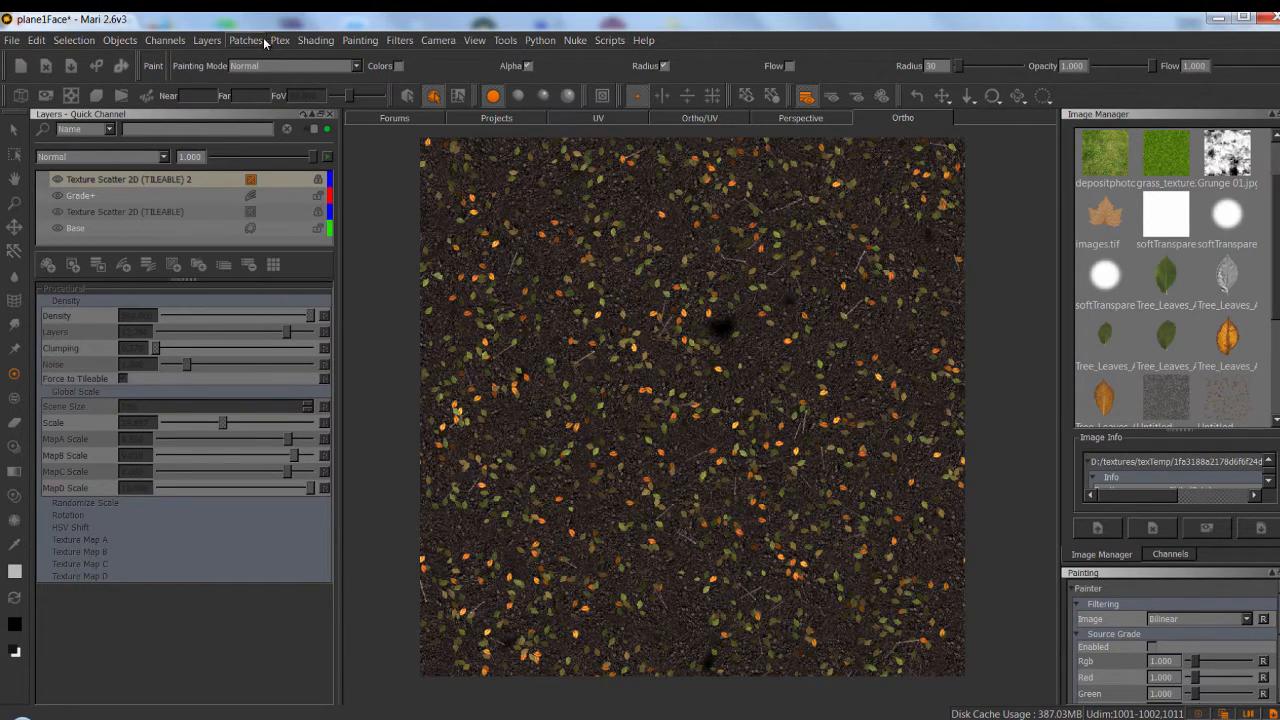
key(s)
key(p)
click(246, 40)
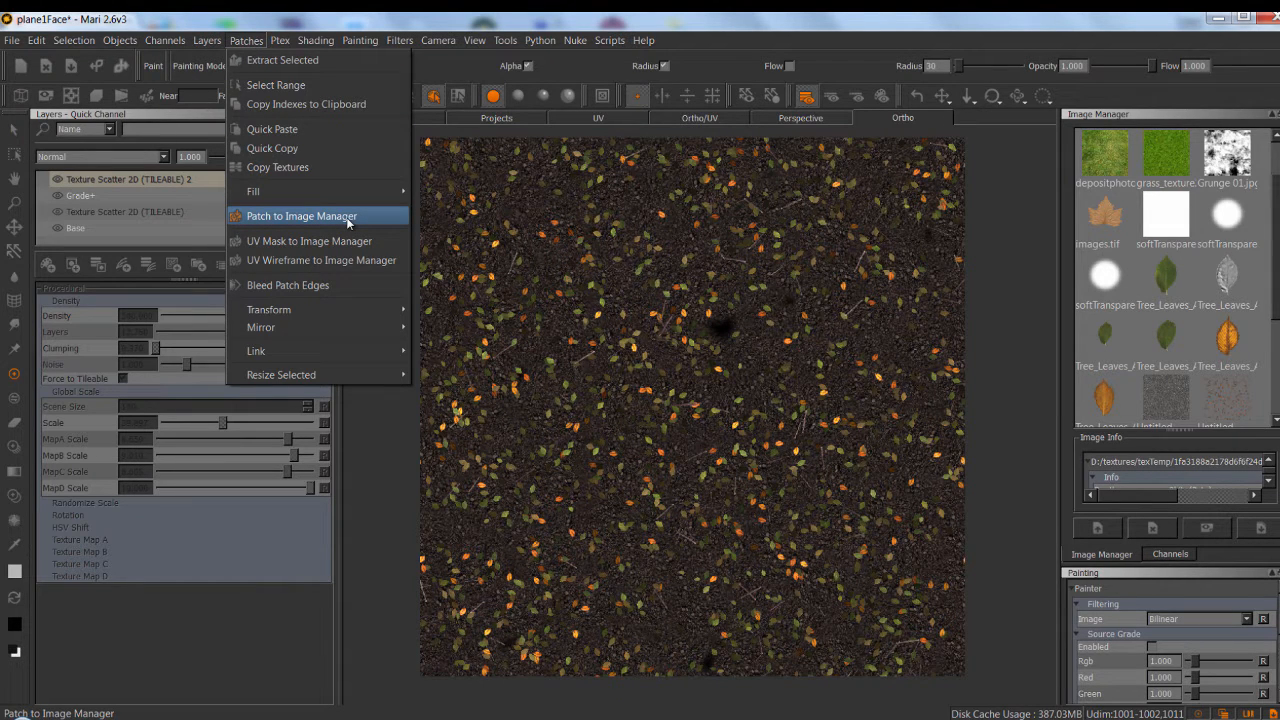
mouse_move(479, 41)
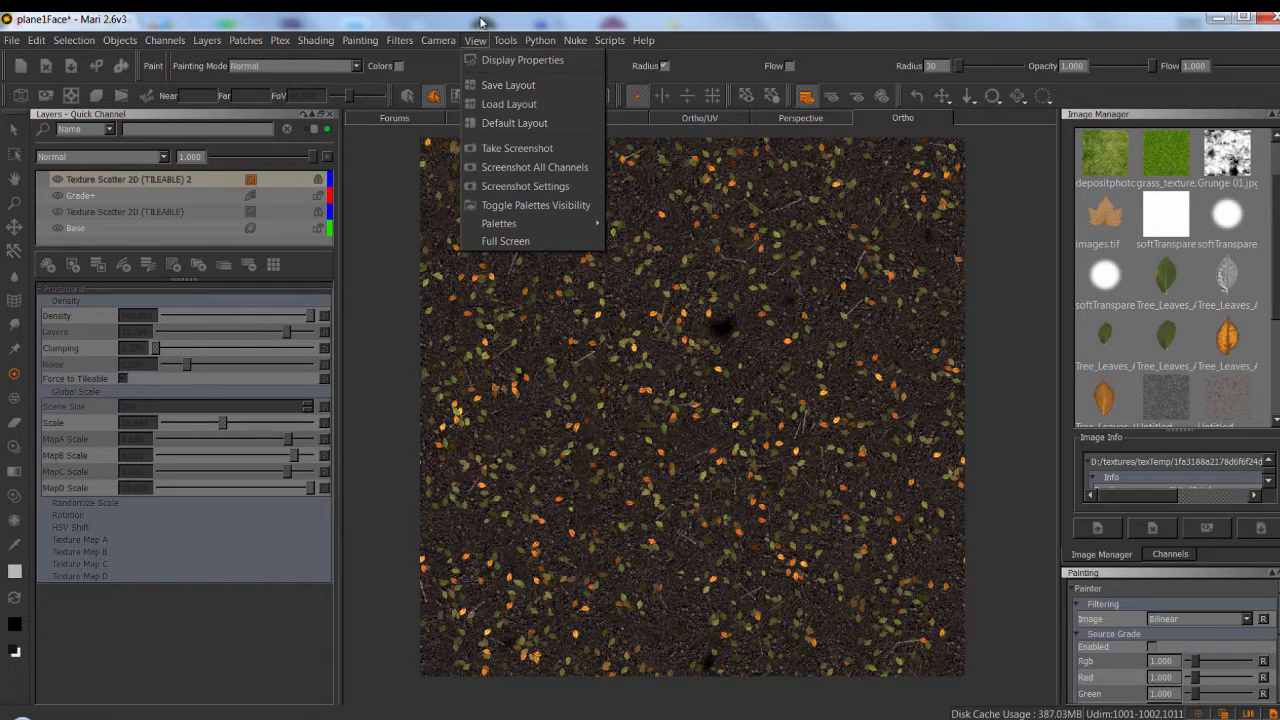
mouse_move(329, 46)
mouse_move(263, 47)
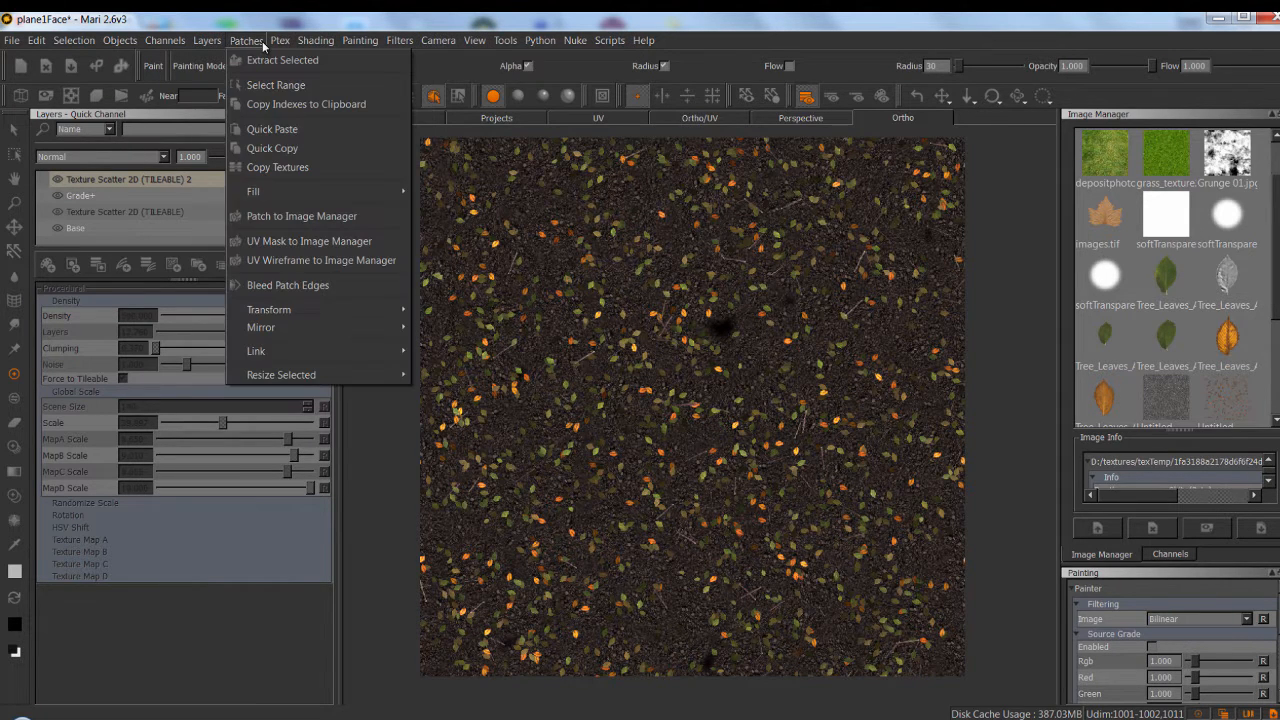
click(277, 15)
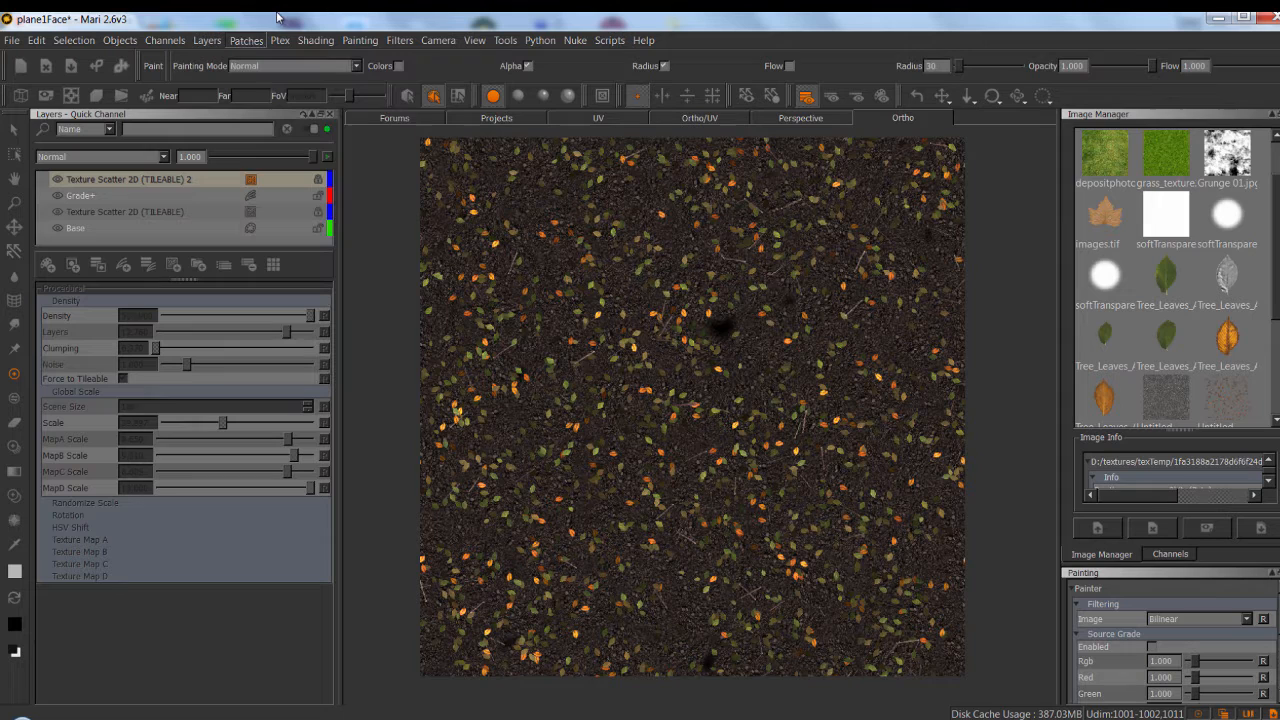
Select the Texture Scatter 2D (TILEABLE) 2 layer and save the project.
click(143, 180)
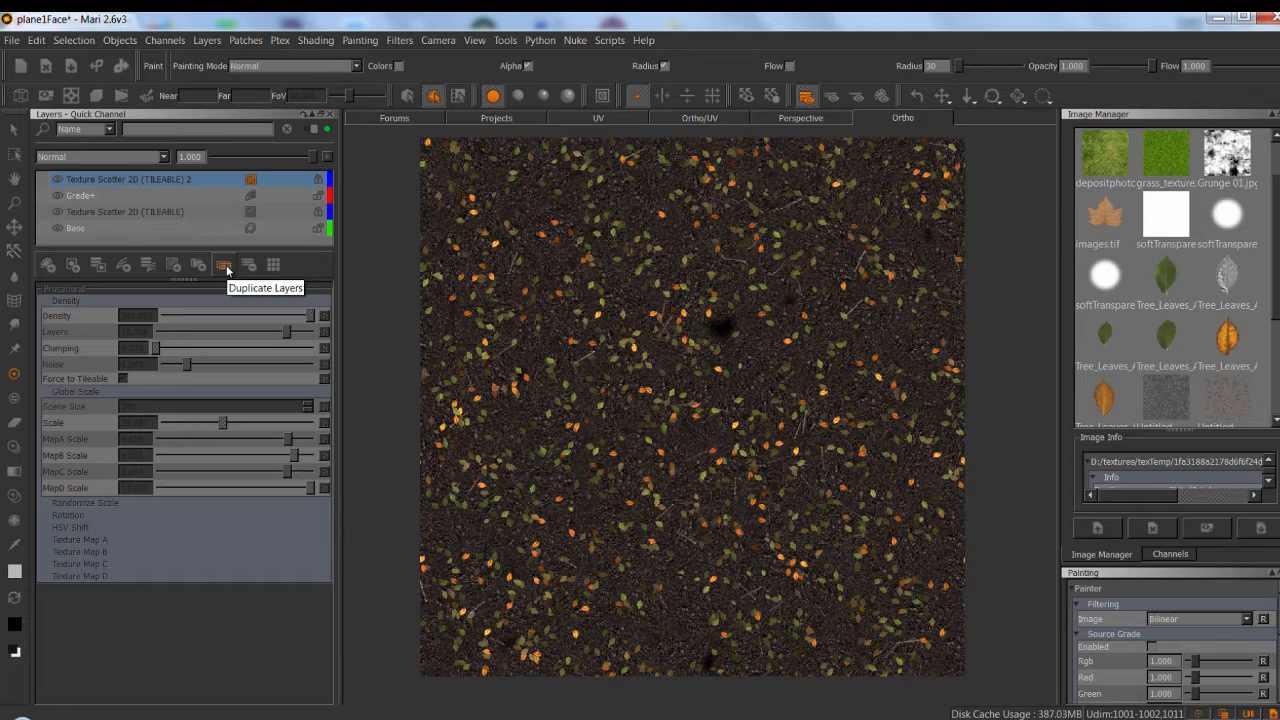
click(12, 40)
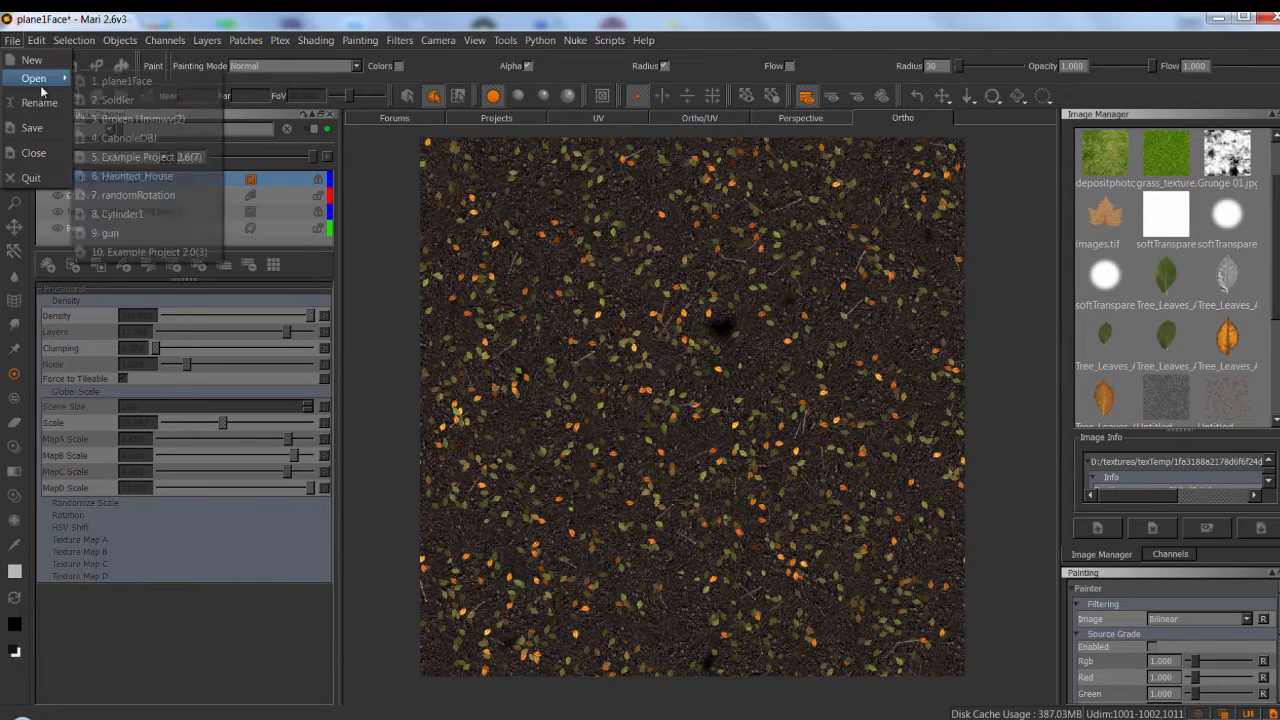
click(32, 128)
Bake the channel's patches with Patch to Image Manager.
click(246, 40)
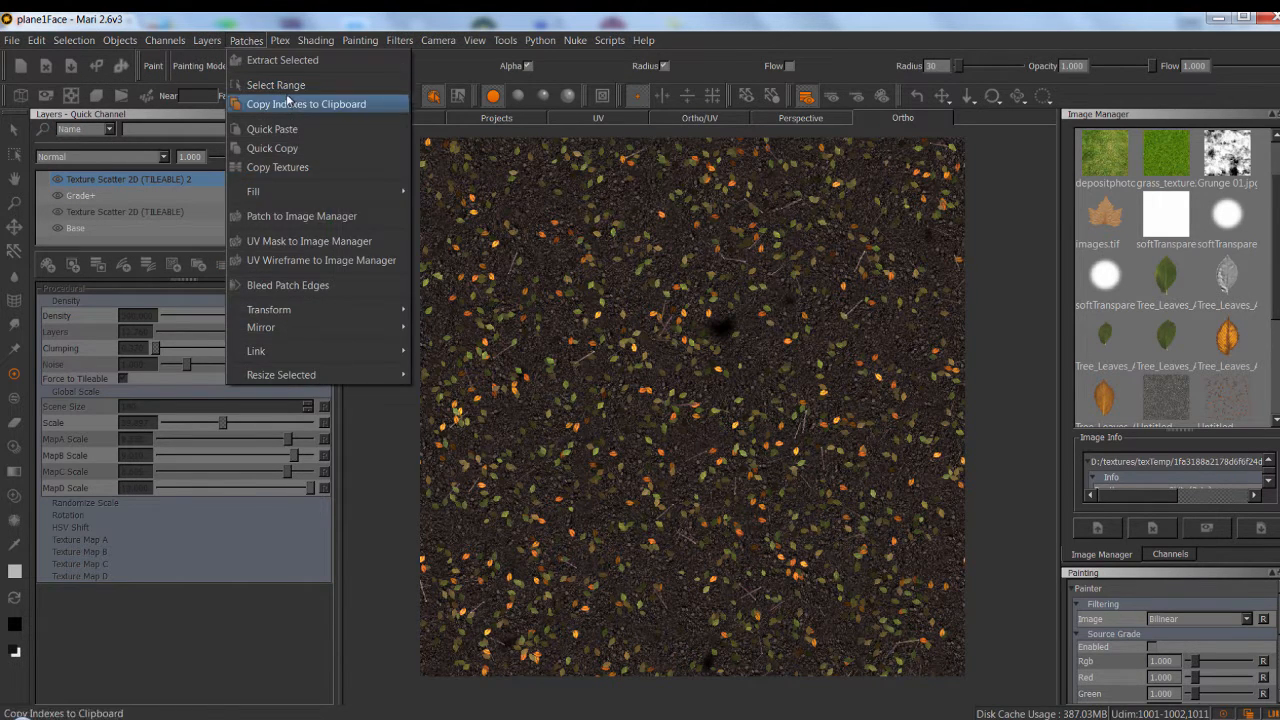
click(307, 218)
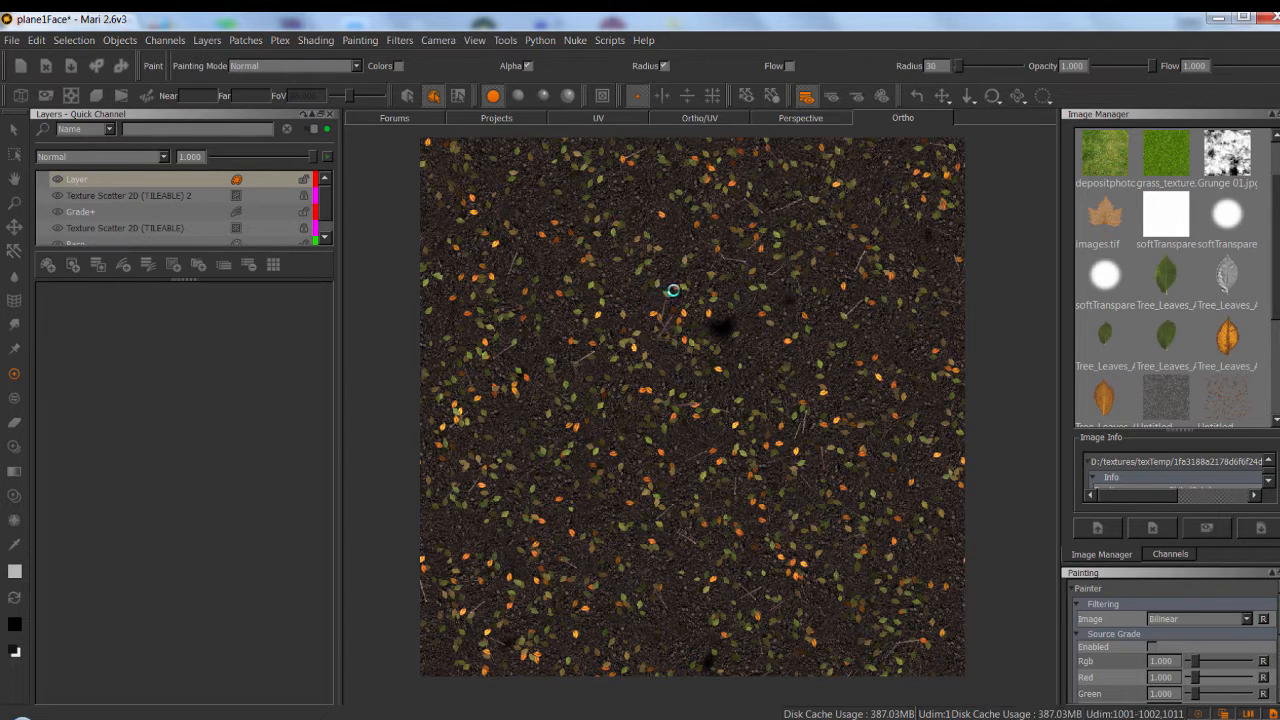
key(ctrl+z)
key(ctrl+z)
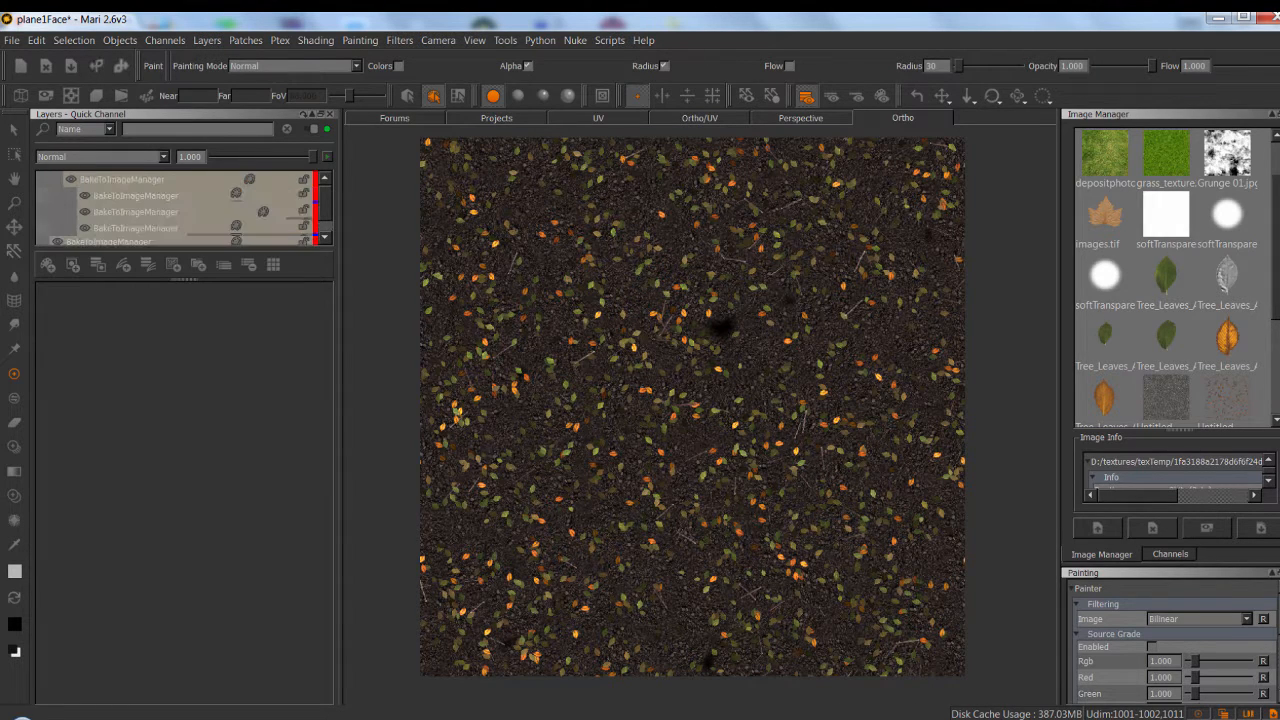
Open the newly baked patch 1011 image from the Image Manager and inspect it.
scroll(1170, 280, down, 5)
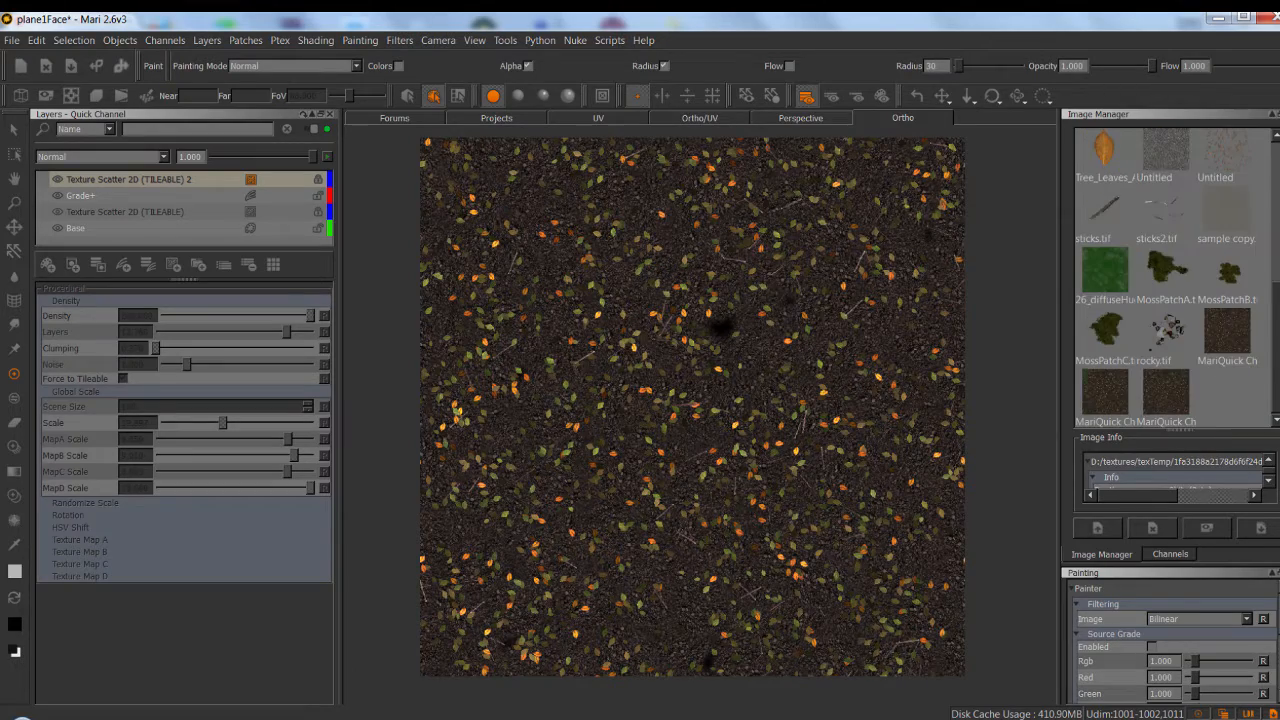
double_click(1172, 395)
scroll(666, 394, down, 2)
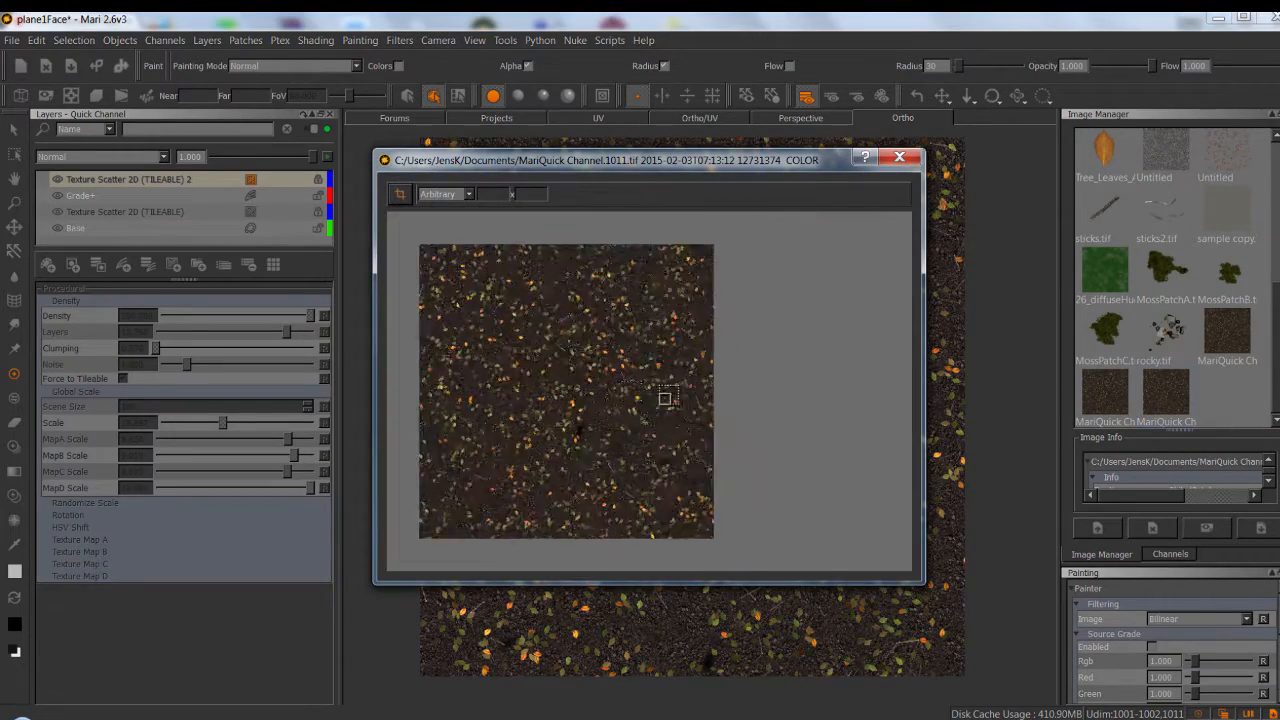
Close the image preview and add a Tiled procedural layer that uses the newly baked image as its tile.
scroll(702, 371, up, 2)
click(899, 157)
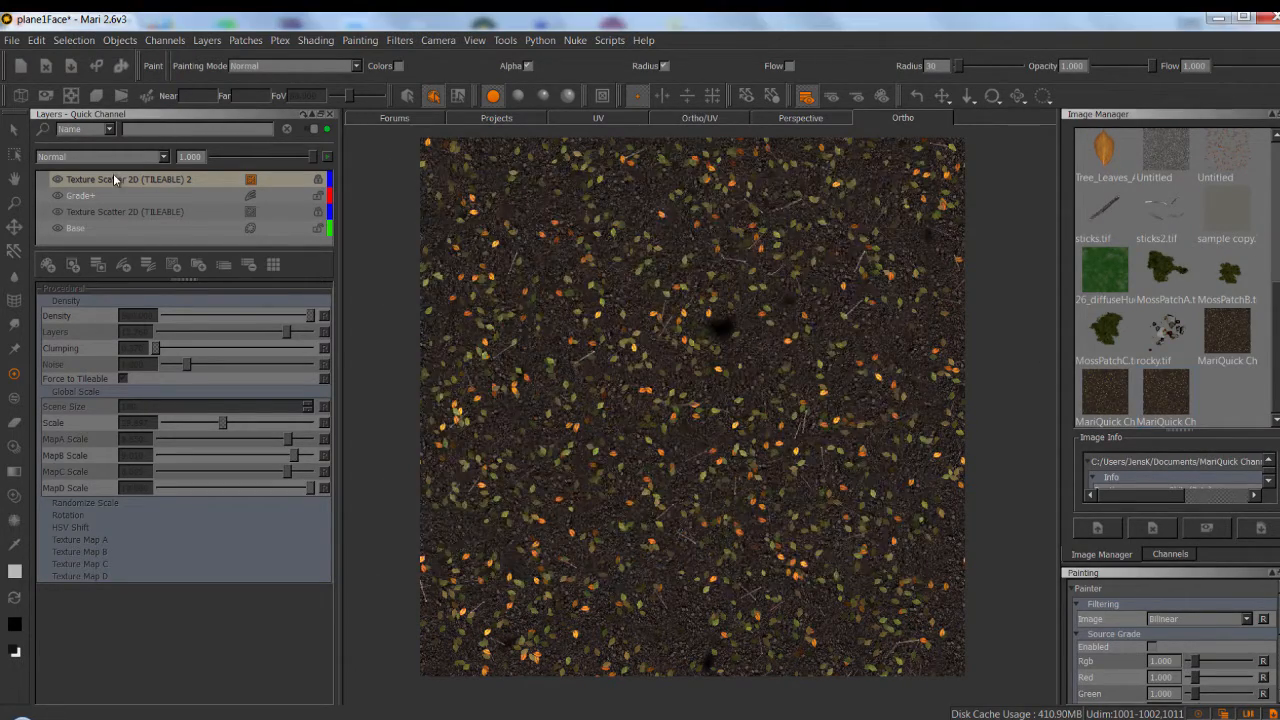
click(118, 179)
key(Tab)
text(tile)
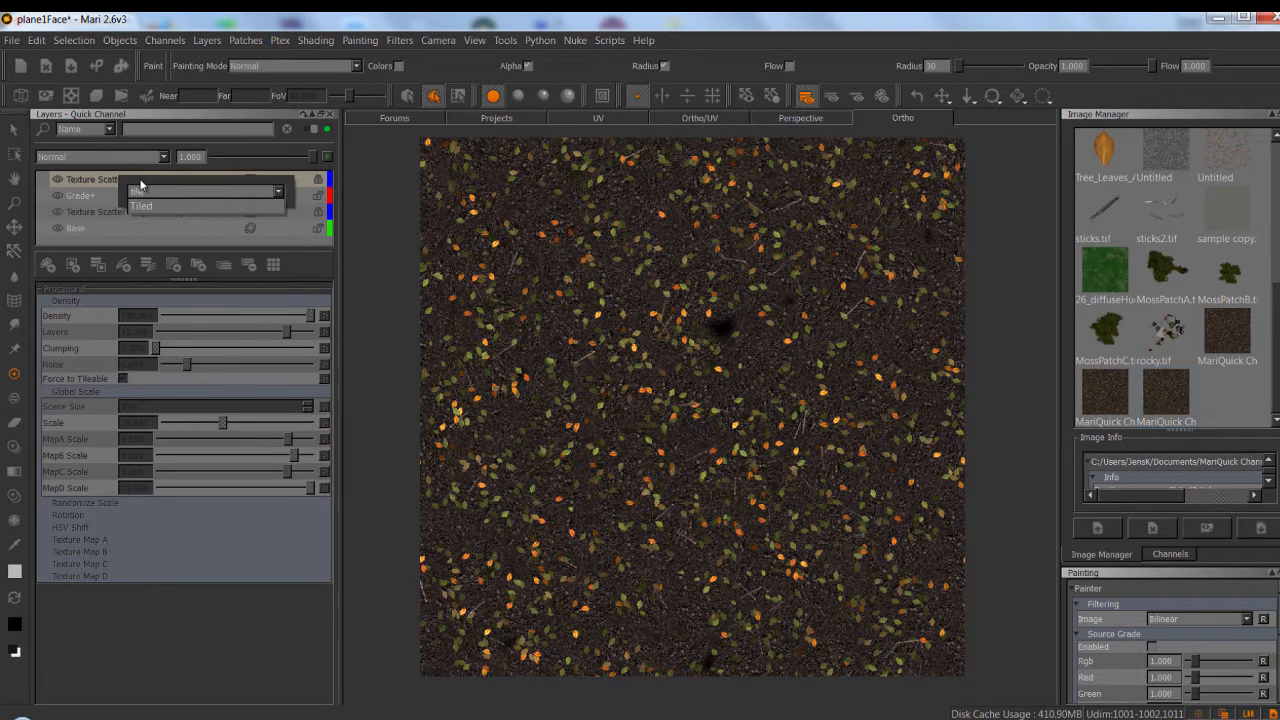
key(Return)
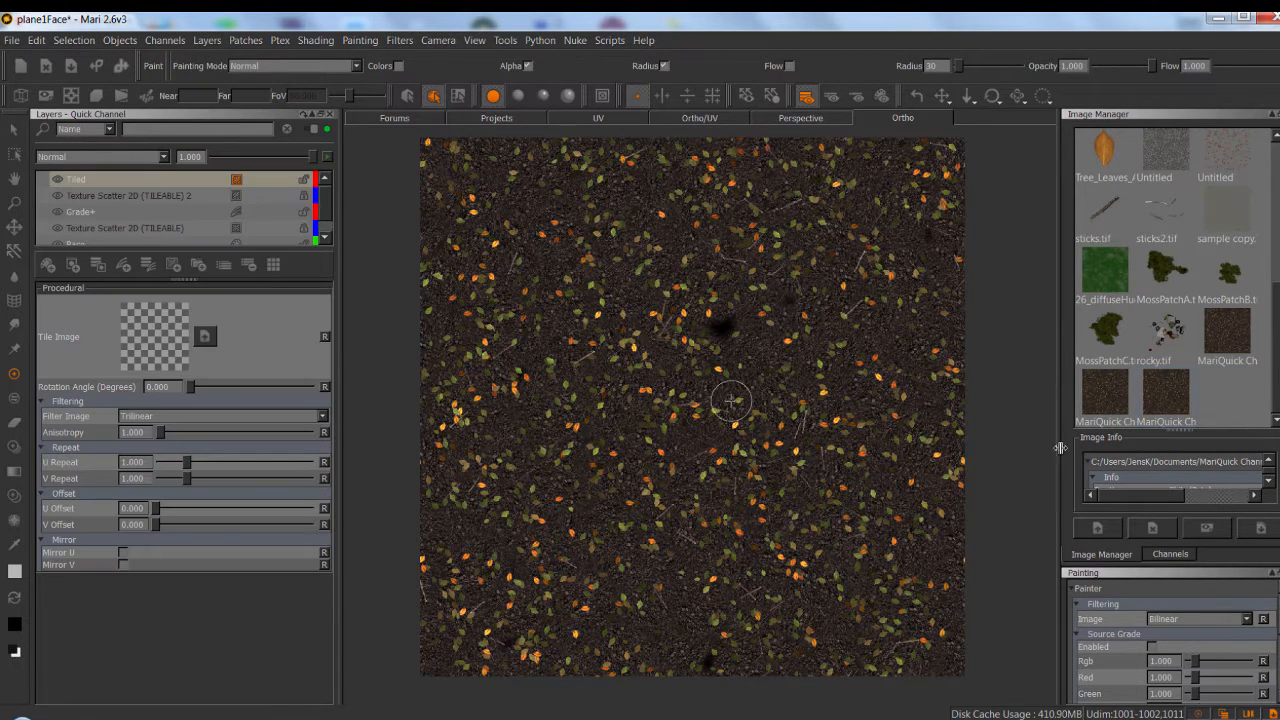
drag(1170, 416, 154, 336)
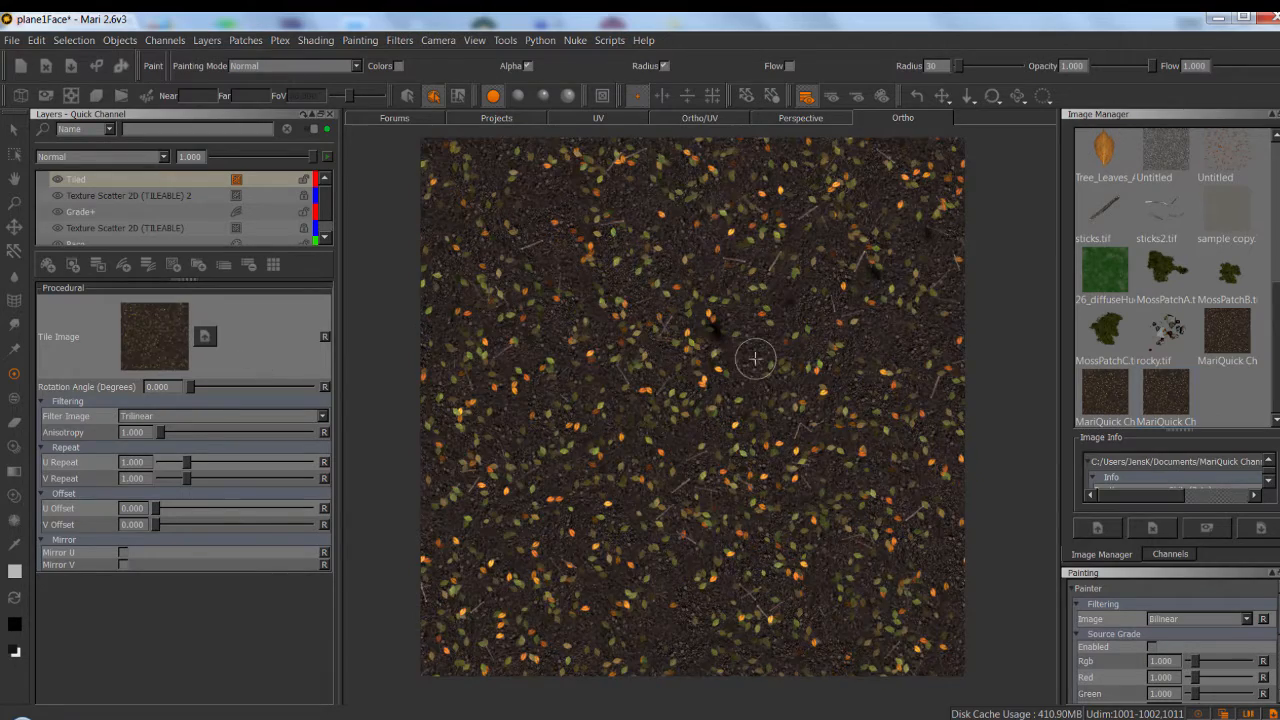
Inspect the Tiled layer's texture at close range and remove that layer from the stack.
scroll(563, 314, up, 8)
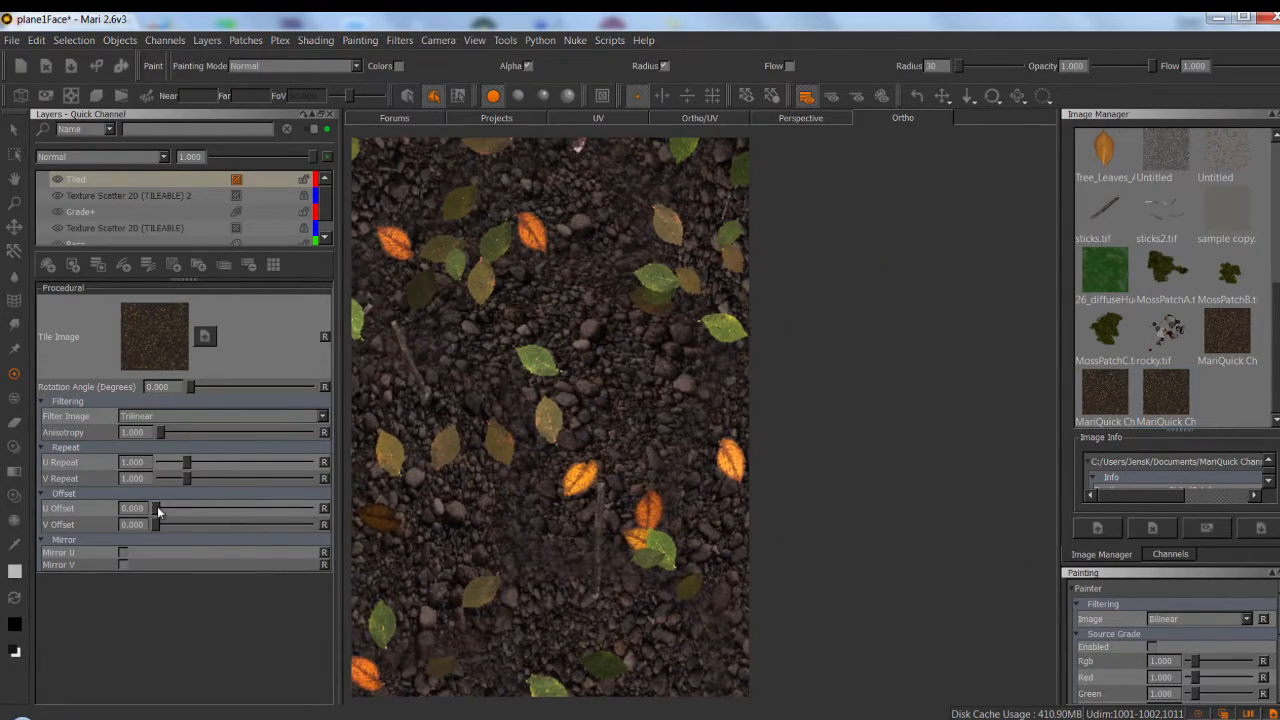
mouse_move(157, 510)
mouse_down()
mouse_move(201, 511)
mouse_move(148, 512)
mouse_up()
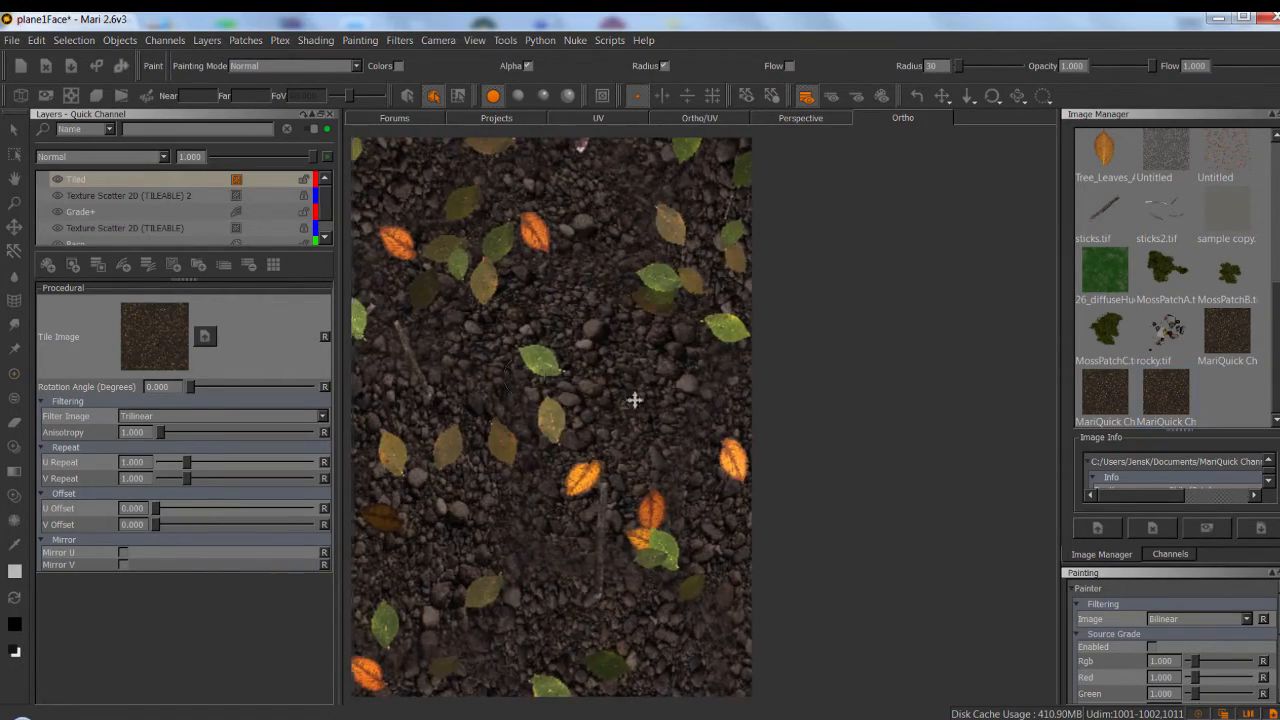
scroll(634, 399, down, 5)
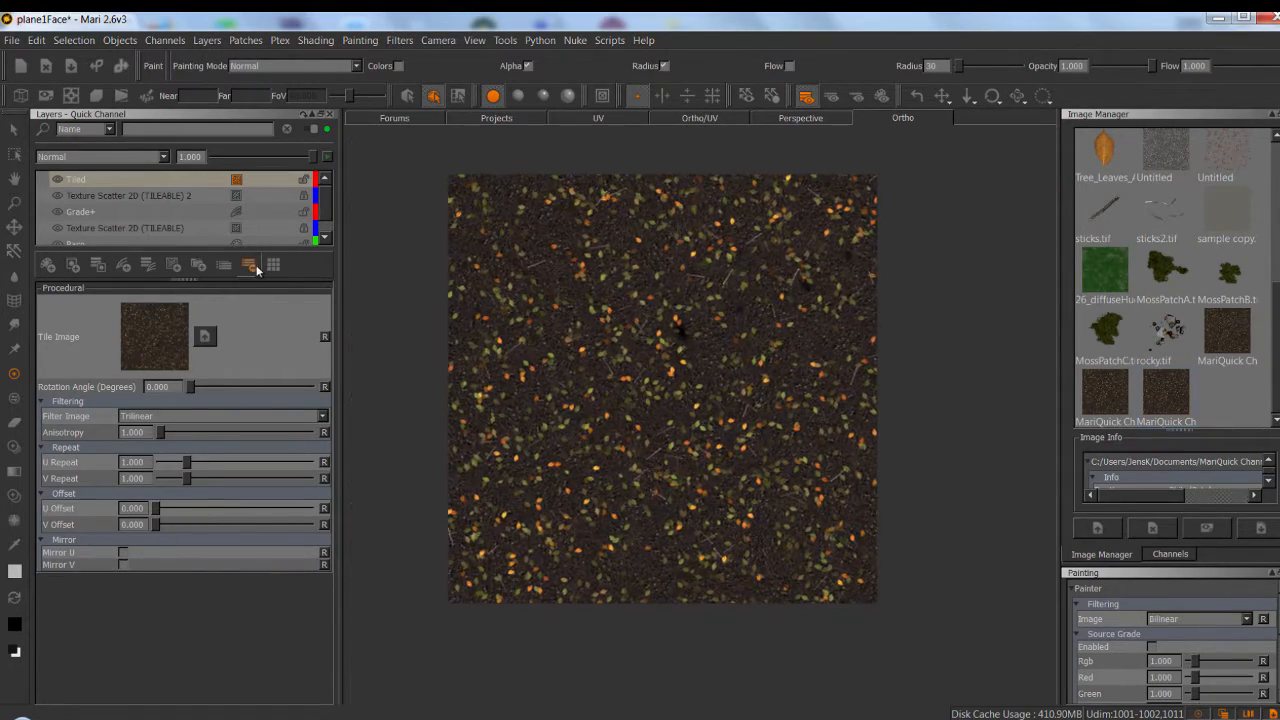
click(253, 266)
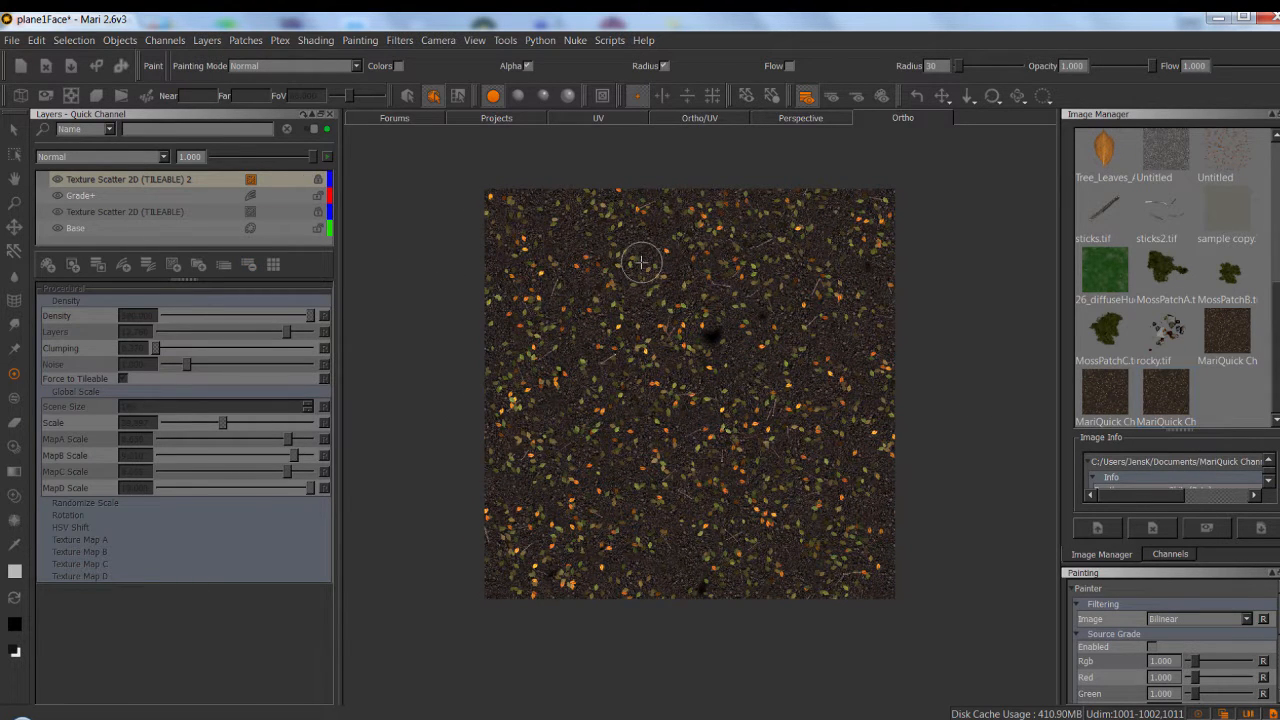
Show the channel list and examine the scattered leaves and twigs on the plane at several magnifications.
click(1170, 555)
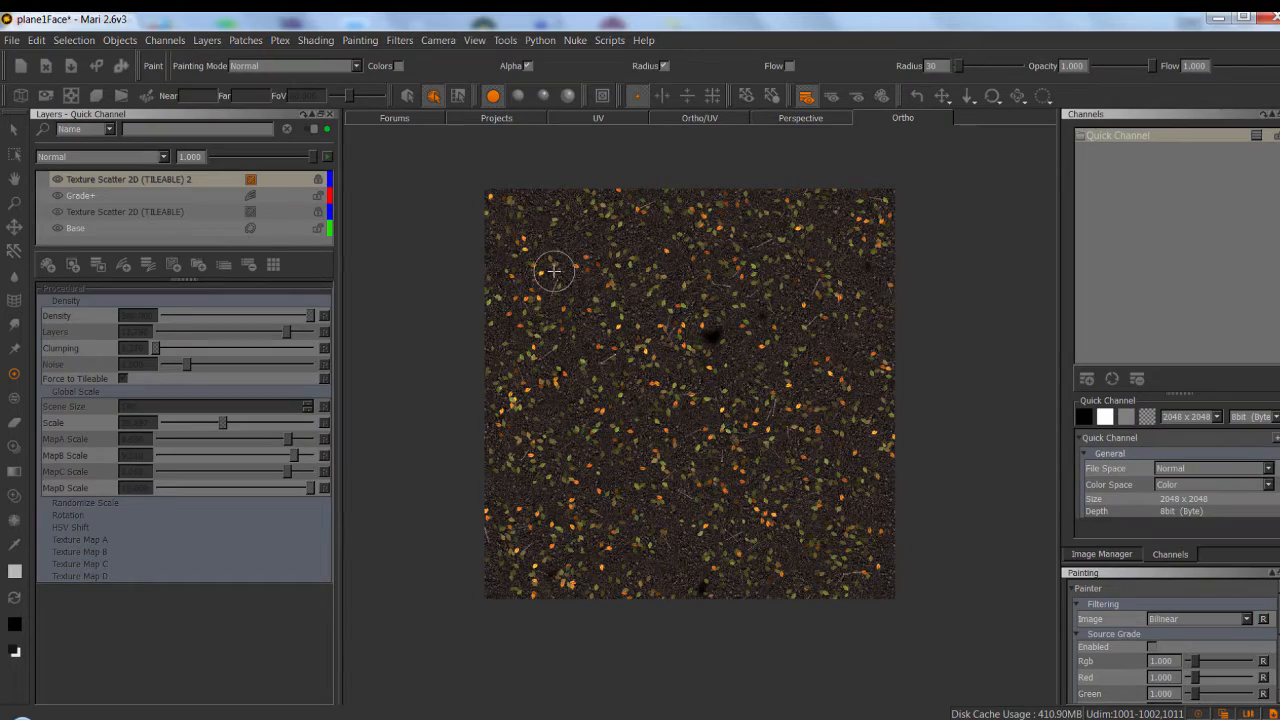
scroll(640, 310, up, 3)
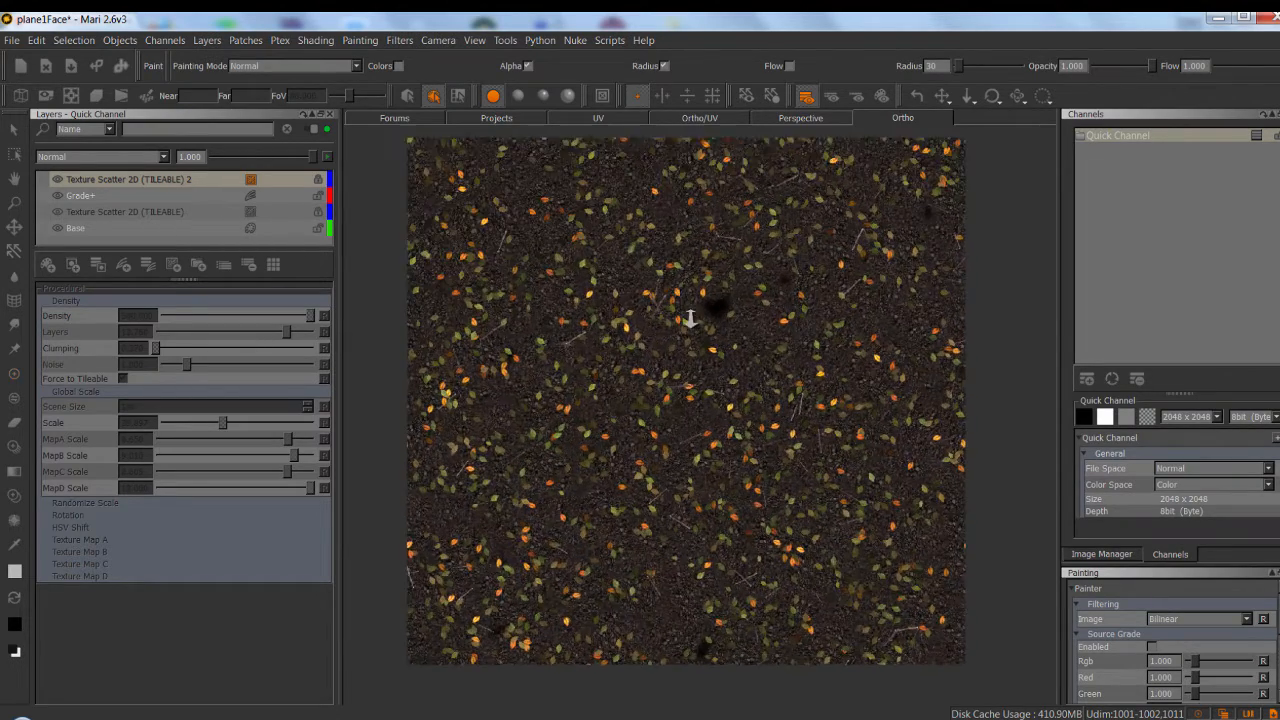
scroll(726, 366, up, 2)
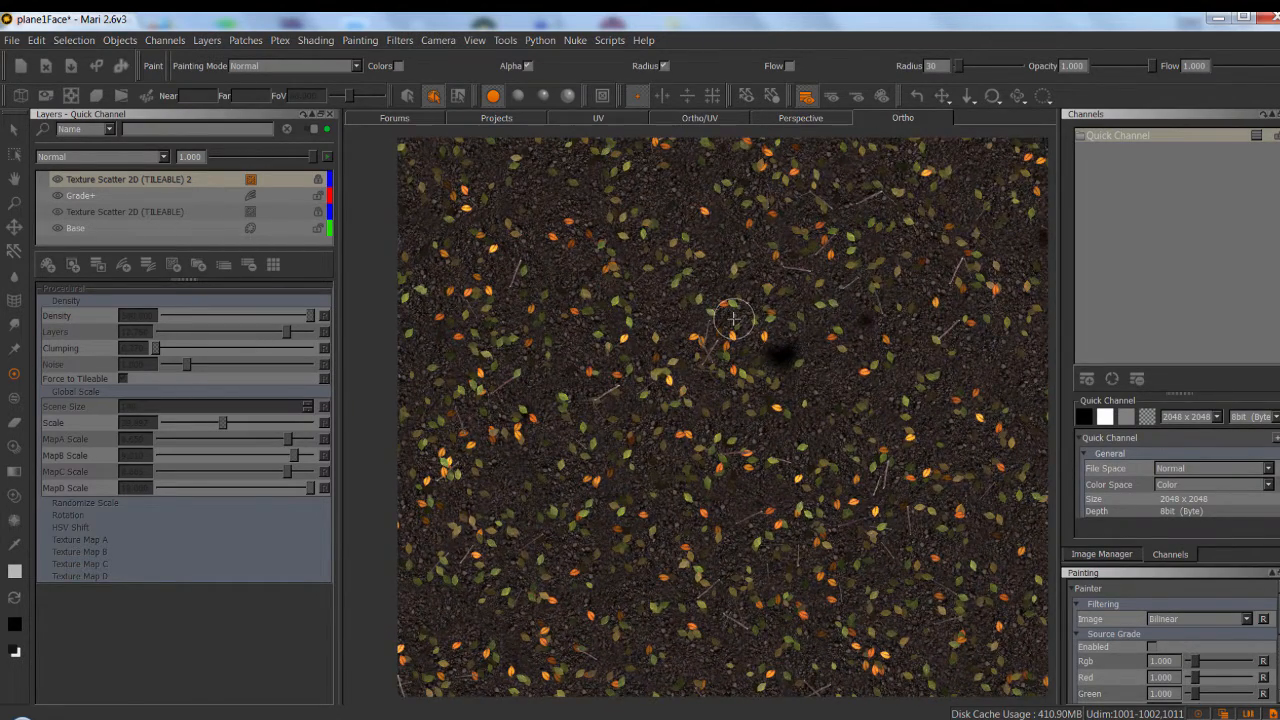
scroll(750, 345, down, 1)
scroll(770, 342, up, 4)
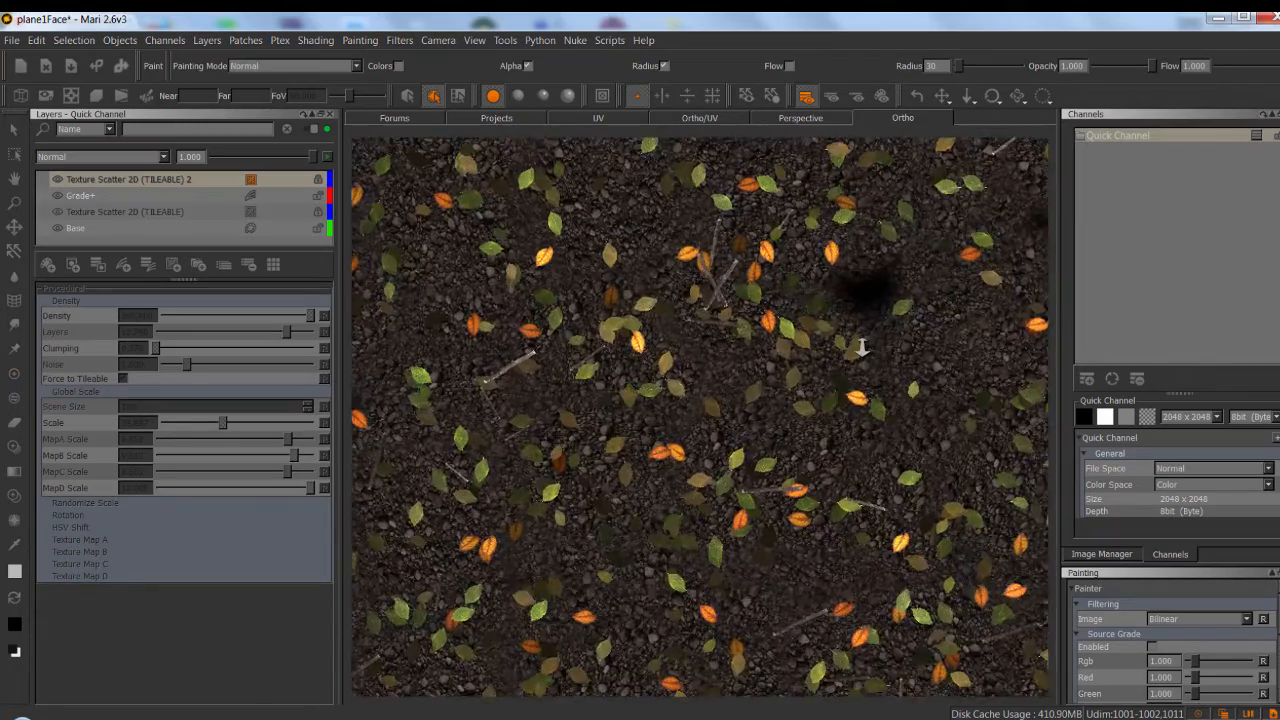
scroll(785, 300, down, 2)
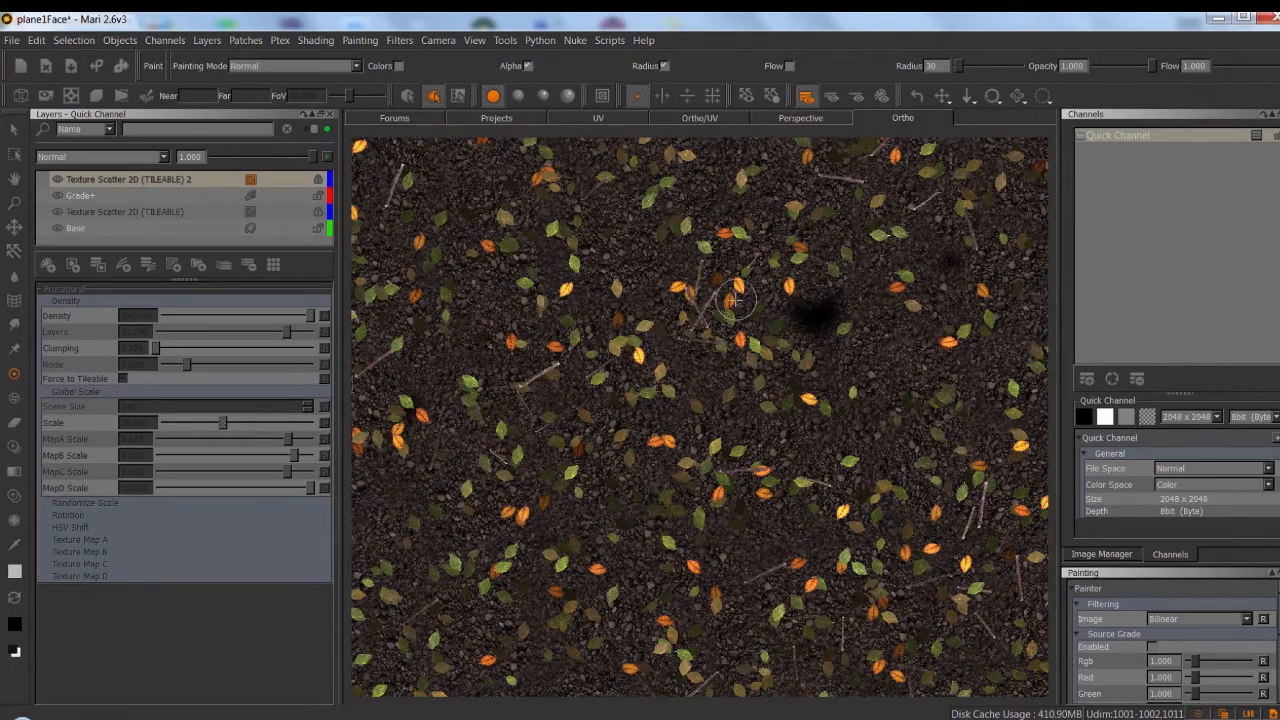
scroll(750, 306, down, 1)
alt+middle_drag(732, 308, 750, 278)
scroll(748, 279, down, 1)
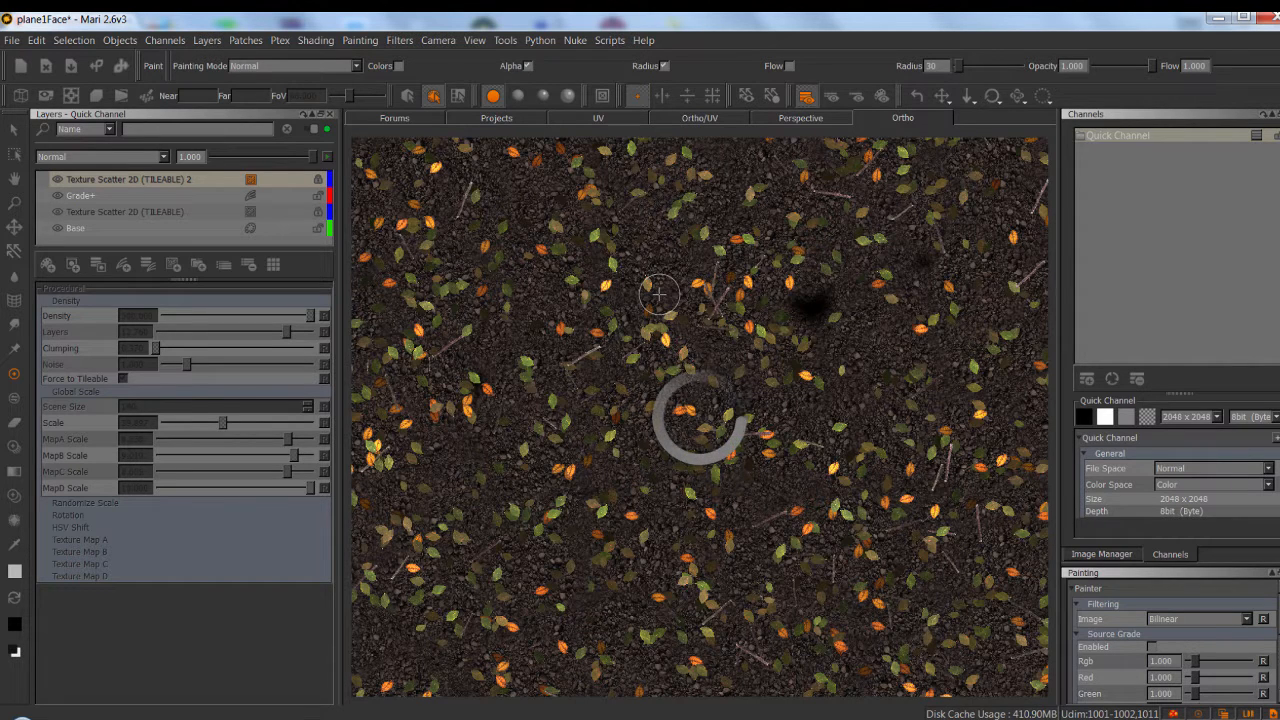
Look up the Toggle Shader Compiling action in the keyboard shortcut manager by searching for "toggle shader".
click(36, 40)
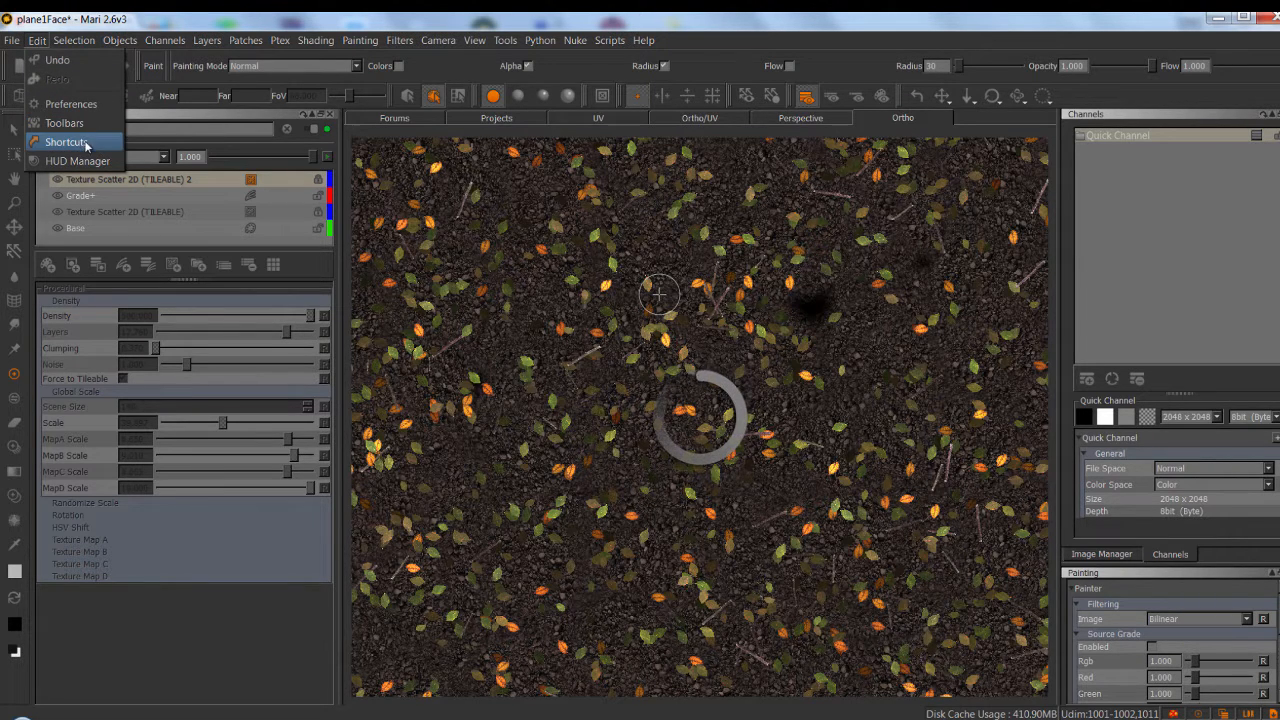
click(84, 149)
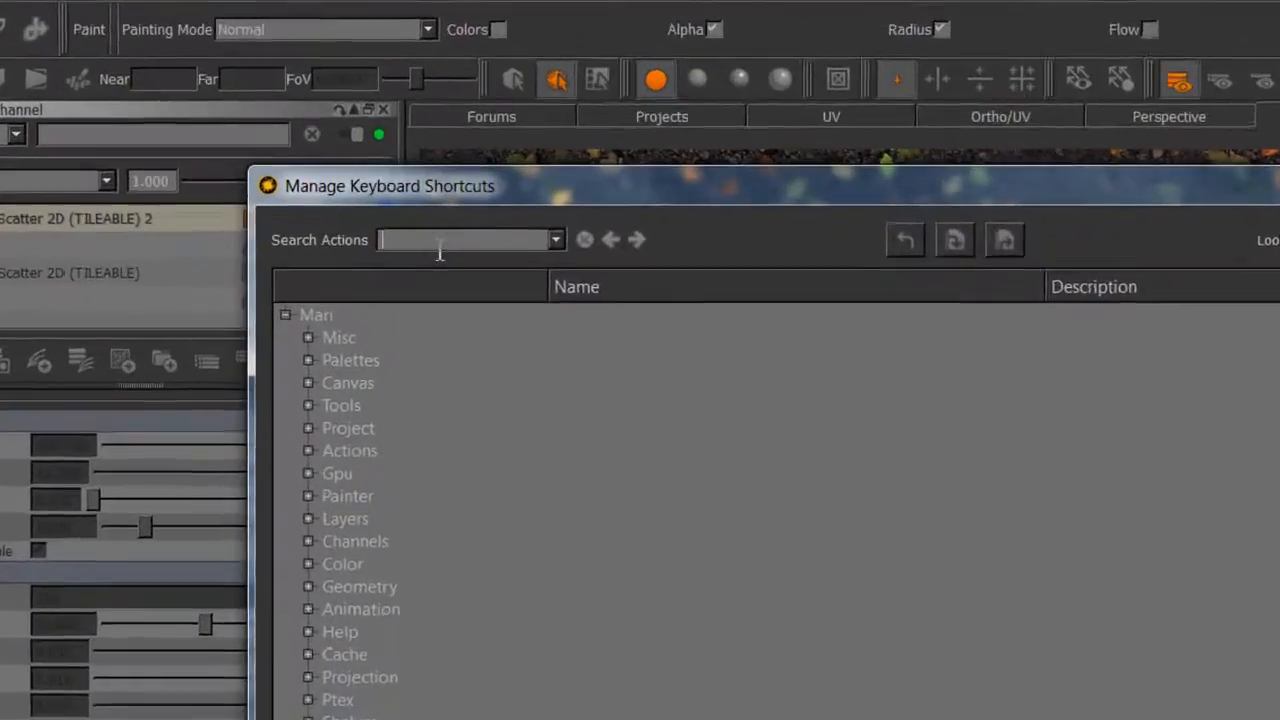
text(toggle s)
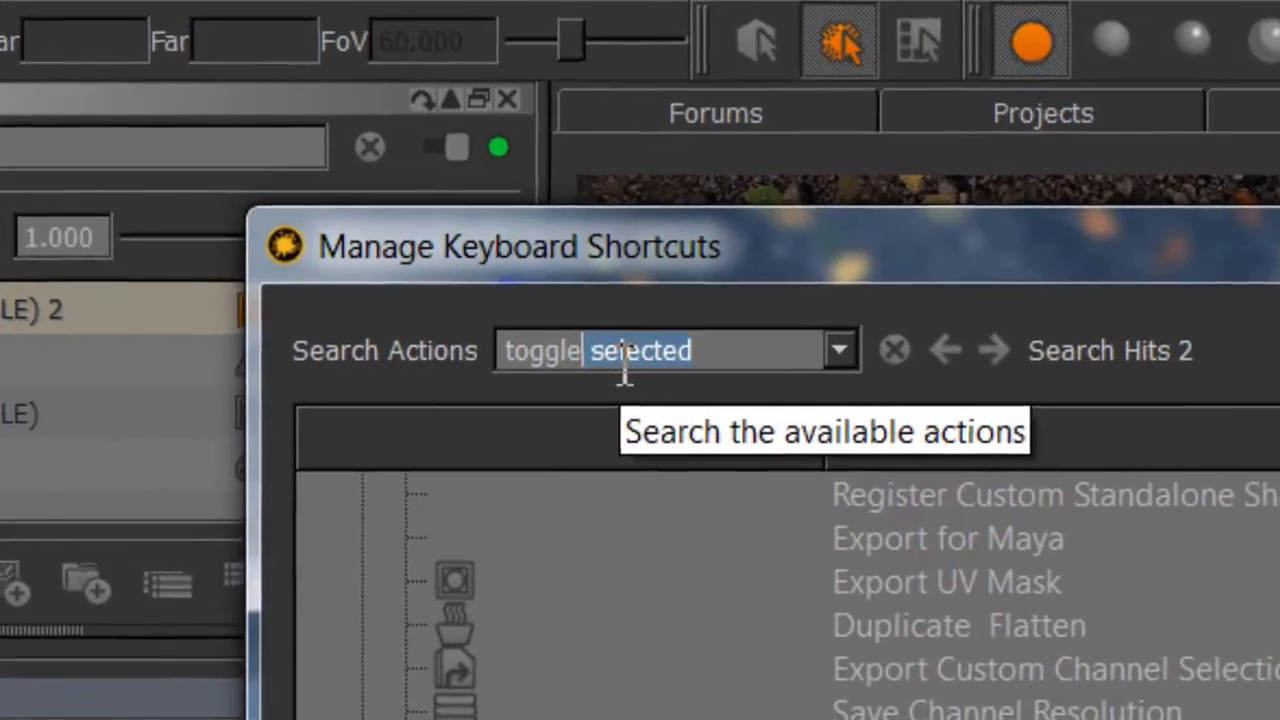
text(hader)
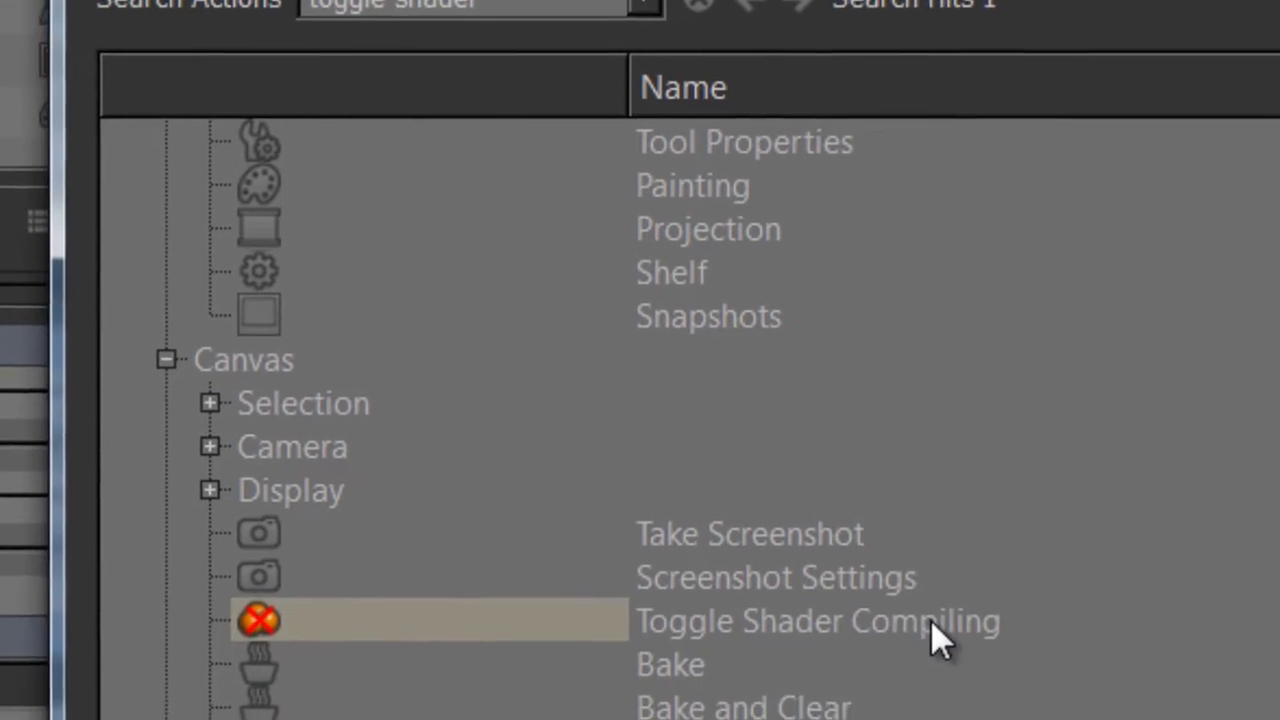
click(930, 622)
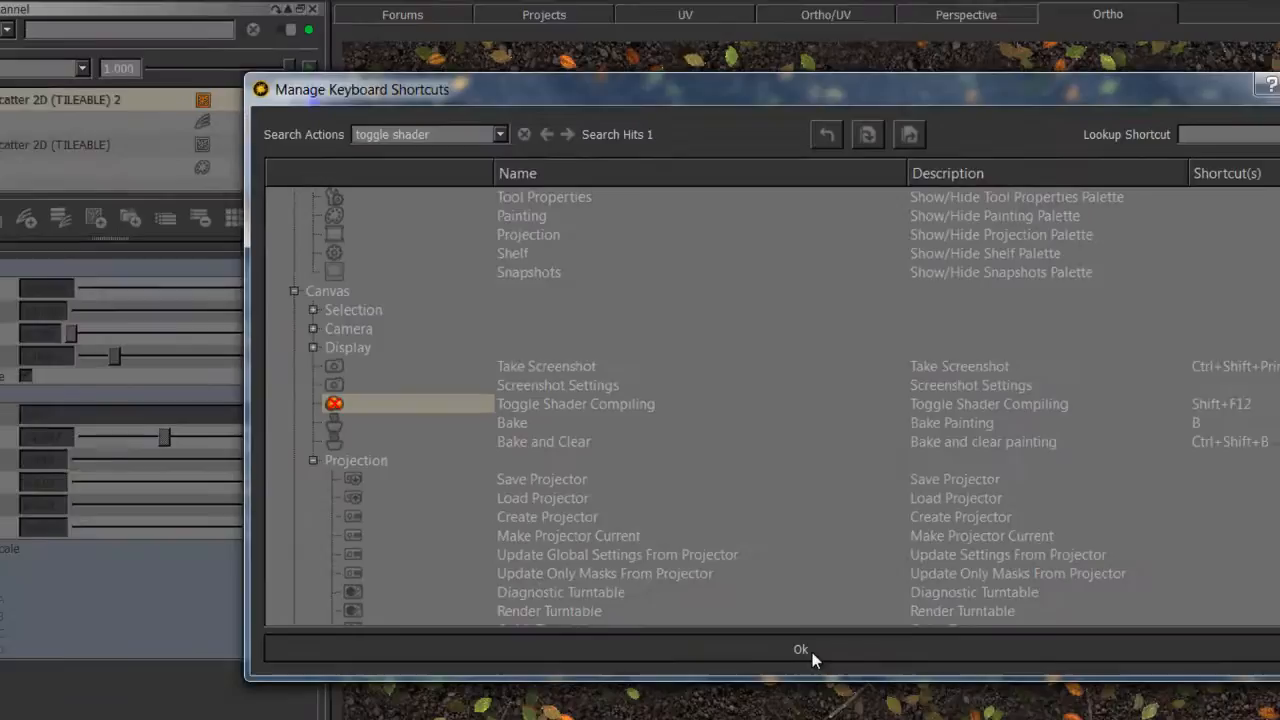
click(801, 650)
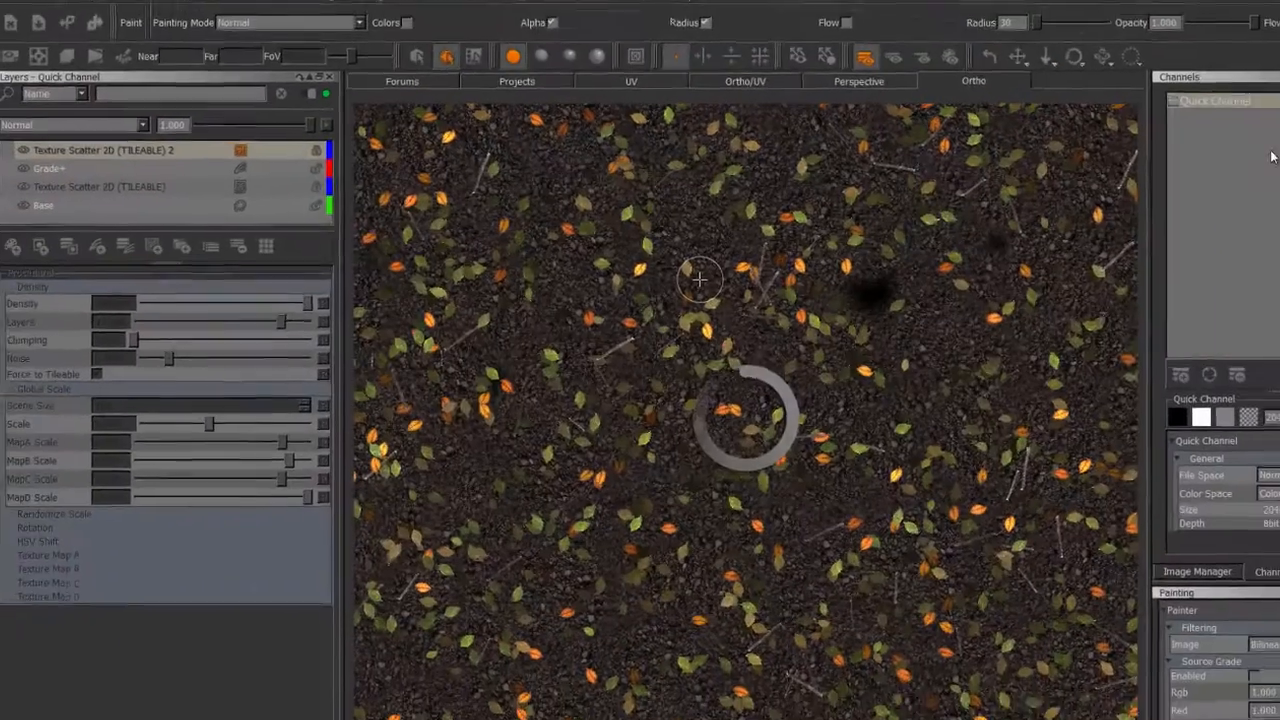
Duplicate the Quick Channel by copying and pasting it, and rename the copy displacement.
right_click(1160, 124)
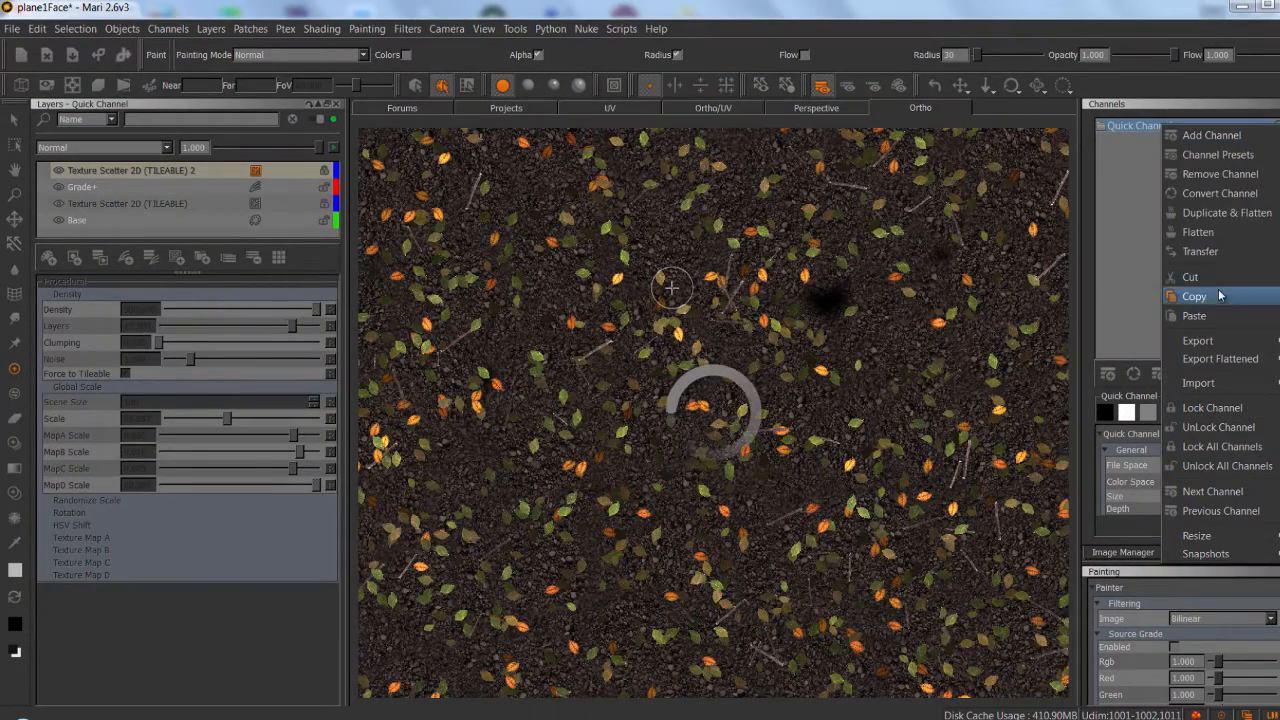
click(1219, 296)
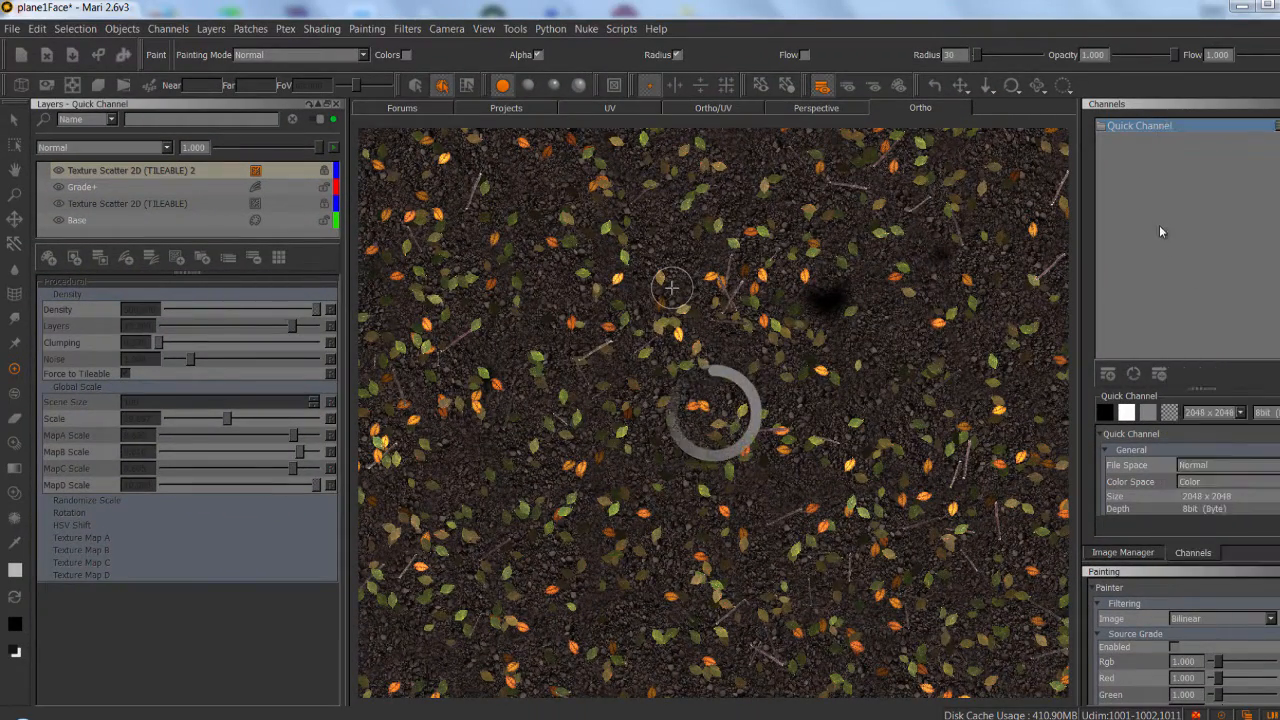
right_click(1160, 226)
click(1206, 416)
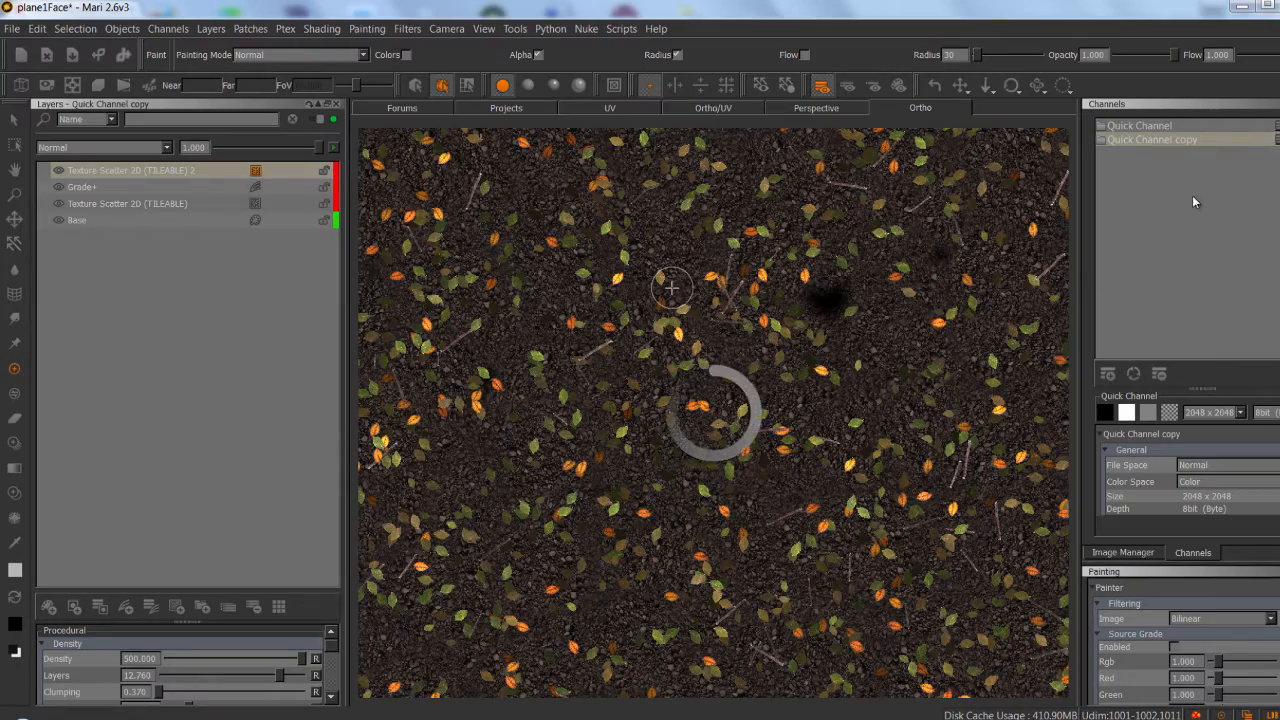
double_click(1155, 139)
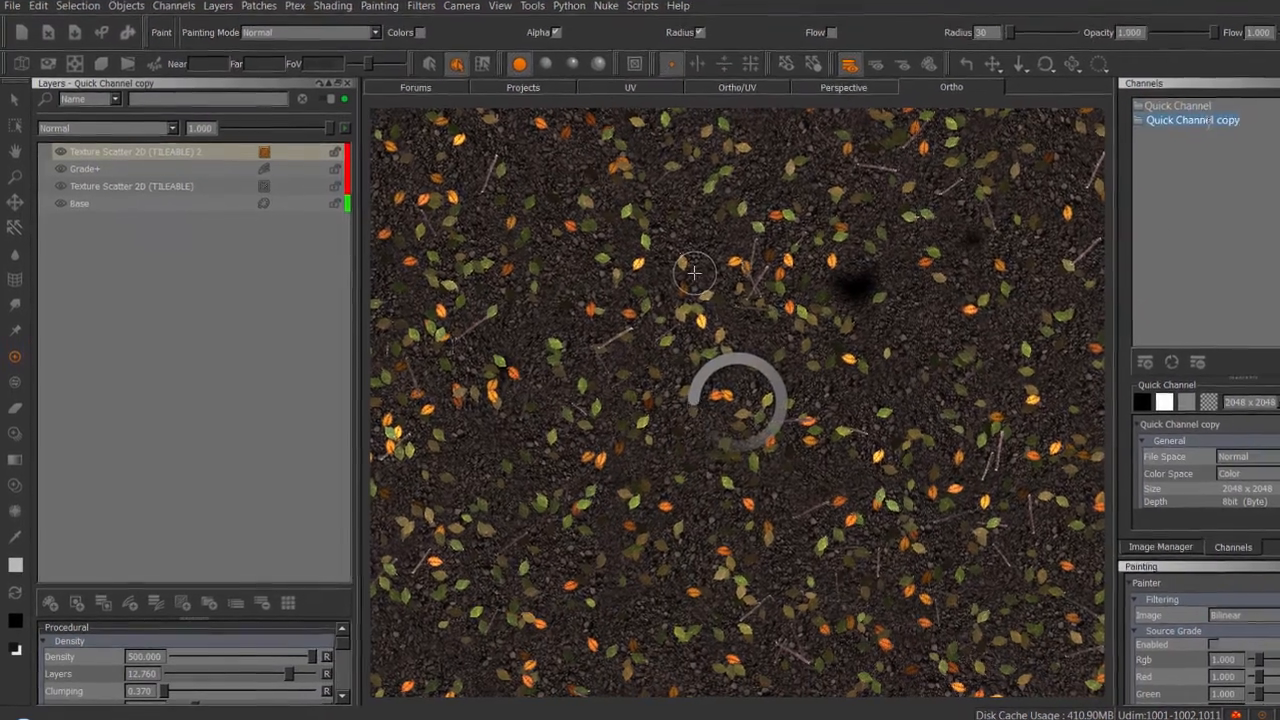
text(displacement)
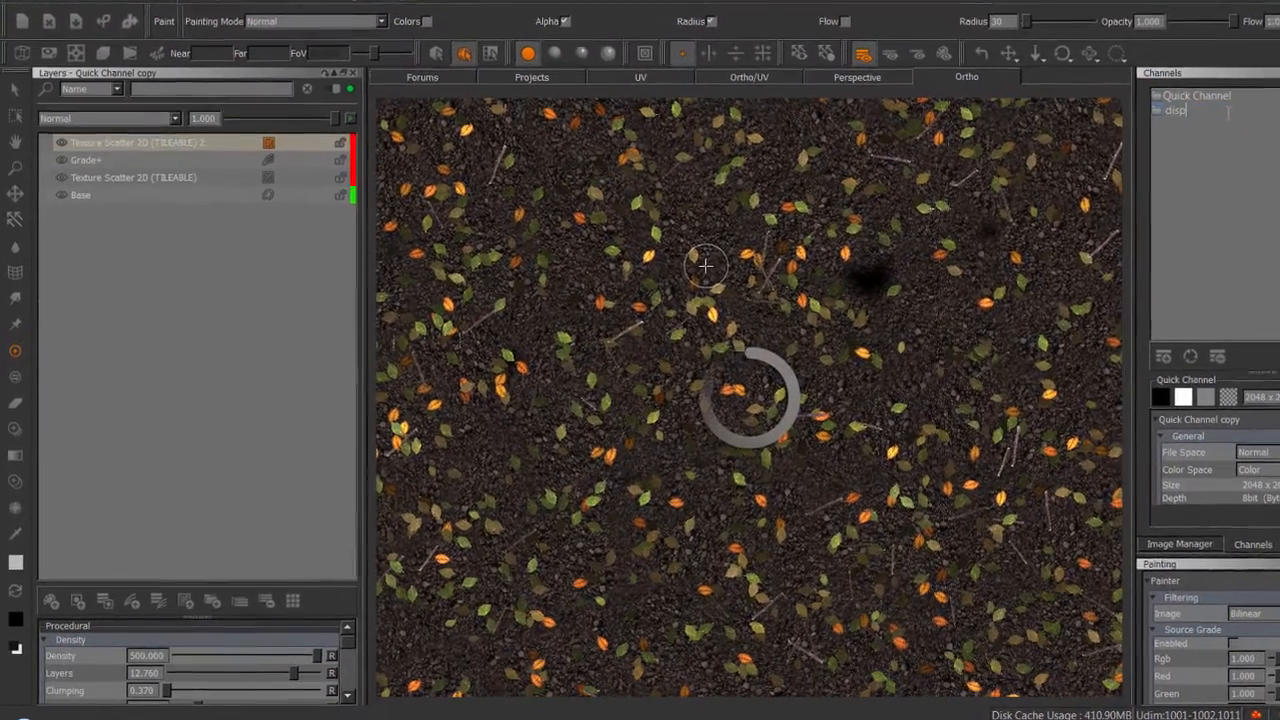
key(Return)
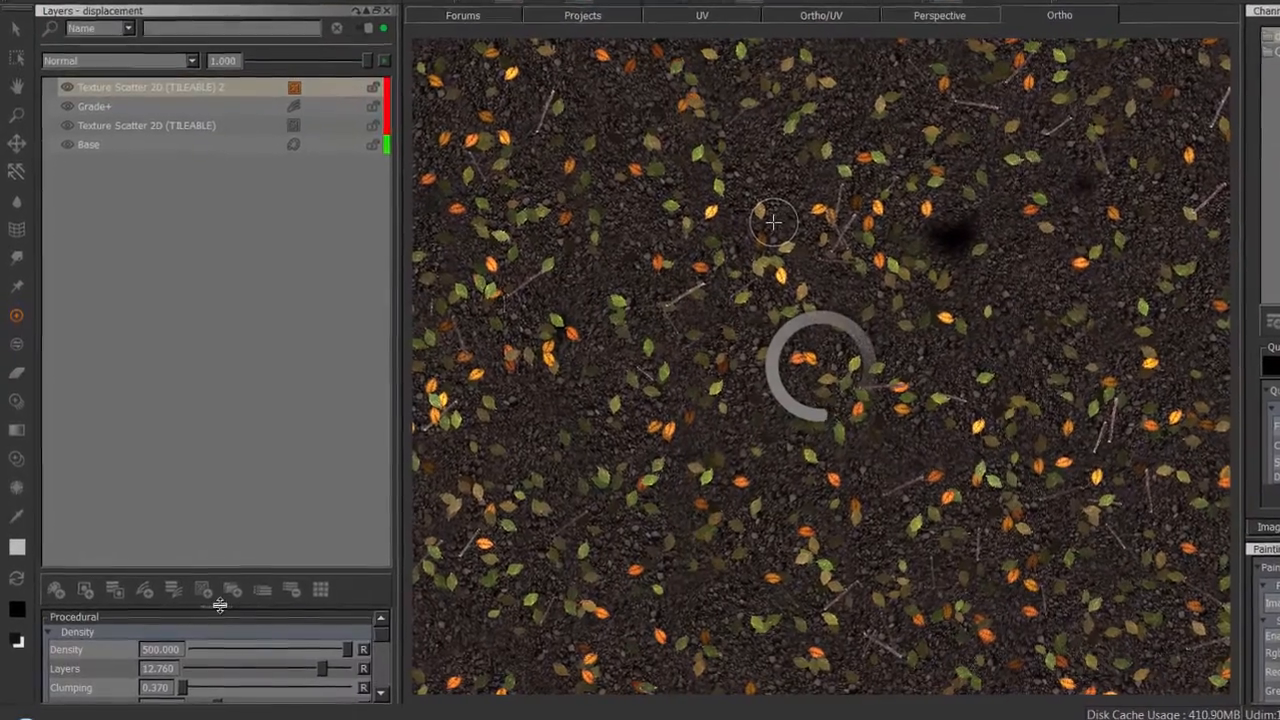
Replace MapA in Texture Scatter 2D (TILEABLE) 2 with the greyscale leaf image and expand the Texture Map B settings.
drag(210, 612, 196, 361)
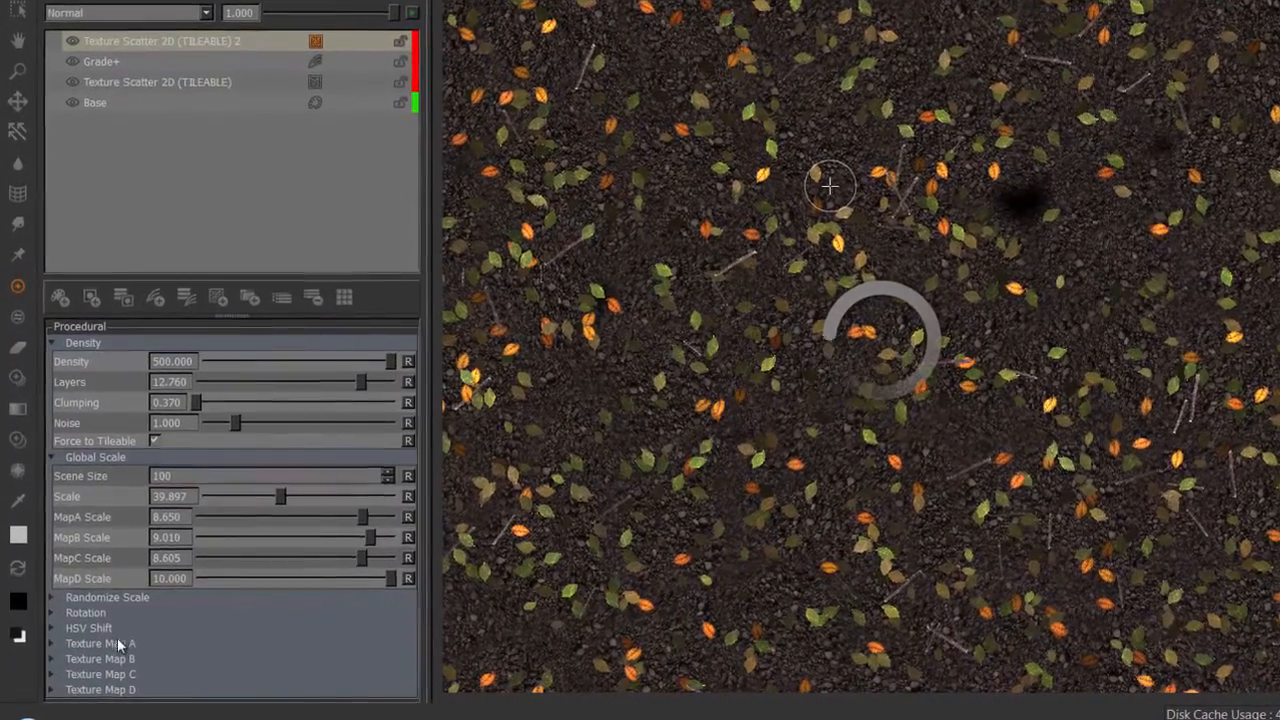
click(118, 645)
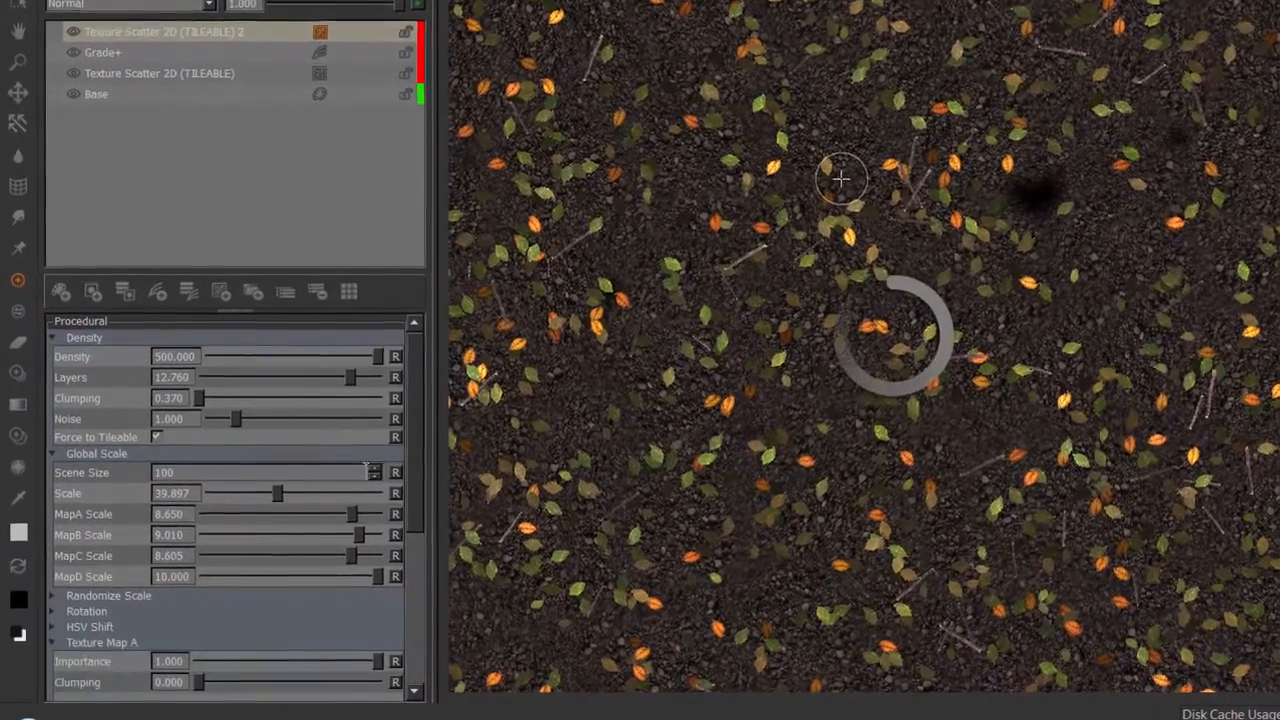
scroll(423, 389, down, 3)
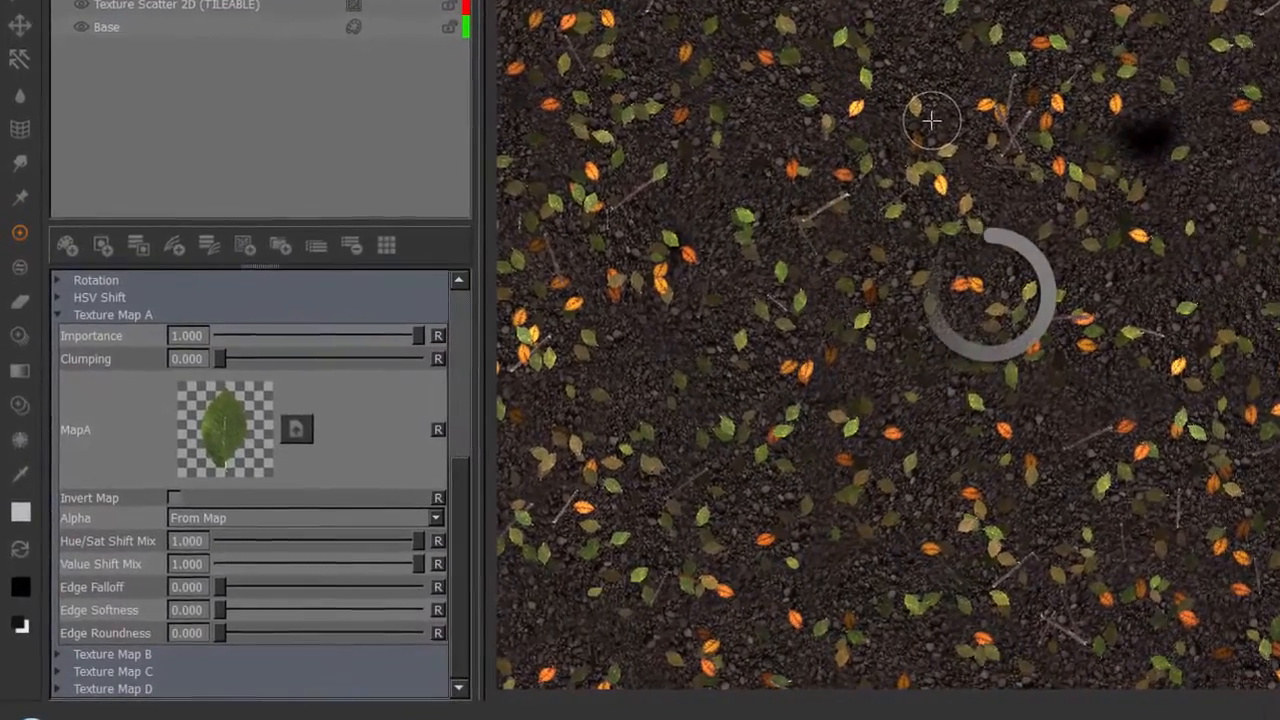
drag(1279, 500, 212, 430)
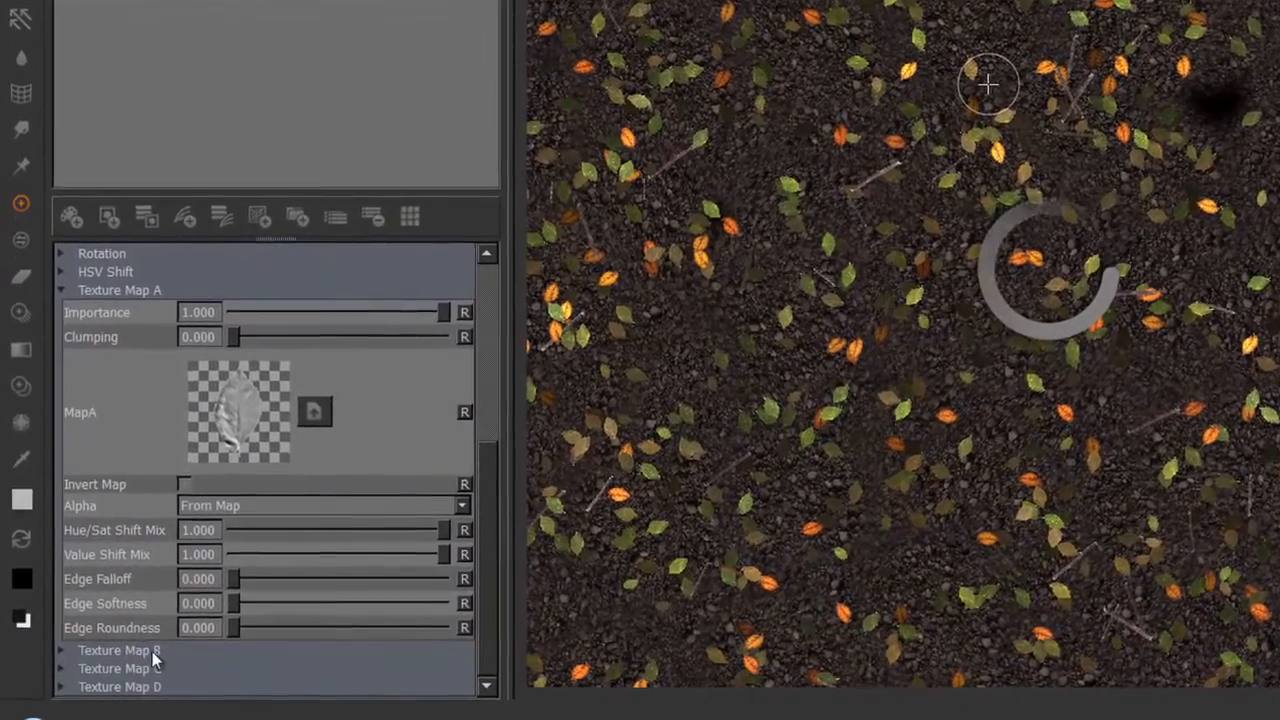
click(140, 652)
scroll(471, 494, down, 3)
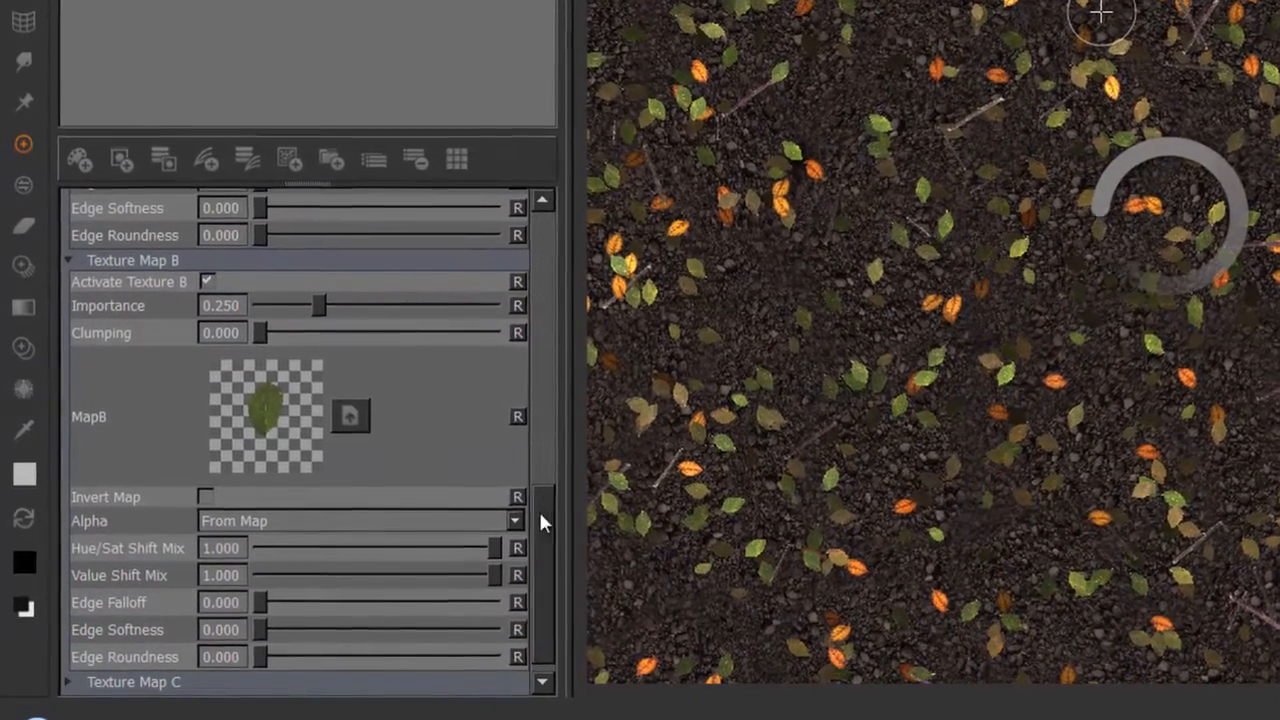
In the HSV Shift of Texture Scatter 2D (TILEABLE) 2, set Max Sat to 0 and lower Min Sat.
drag(540, 522, 530, 300)
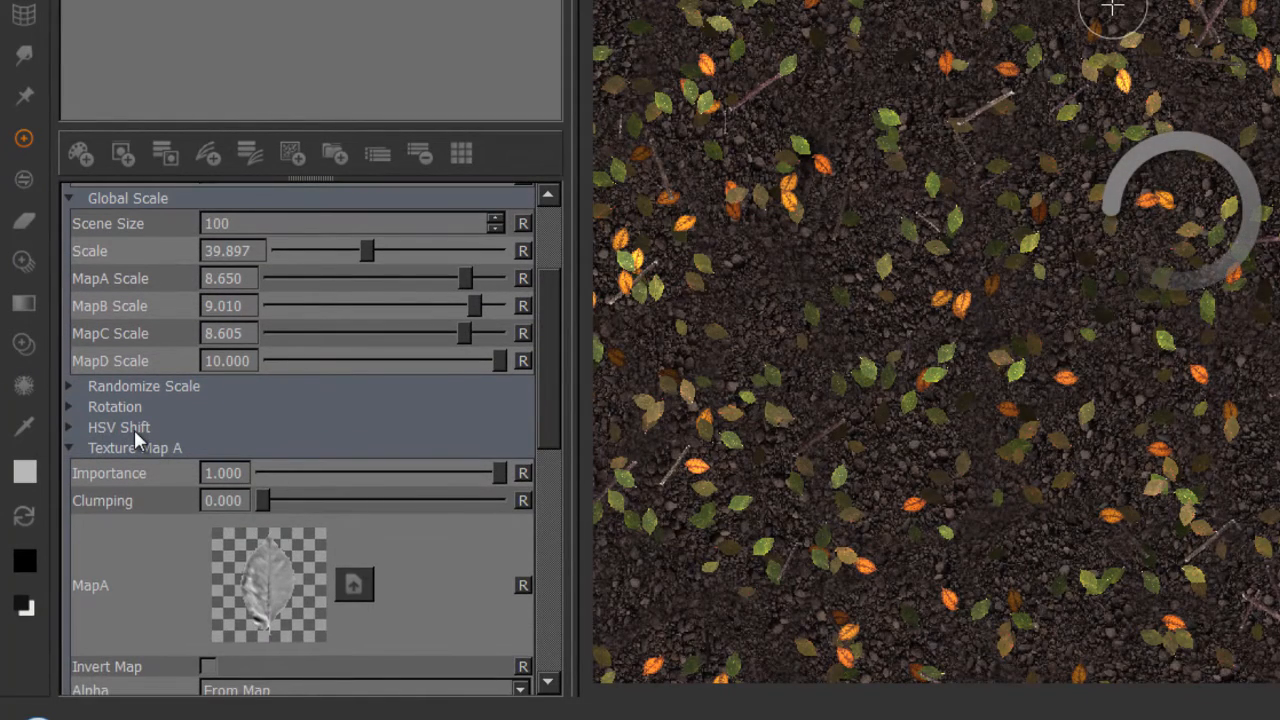
click(137, 432)
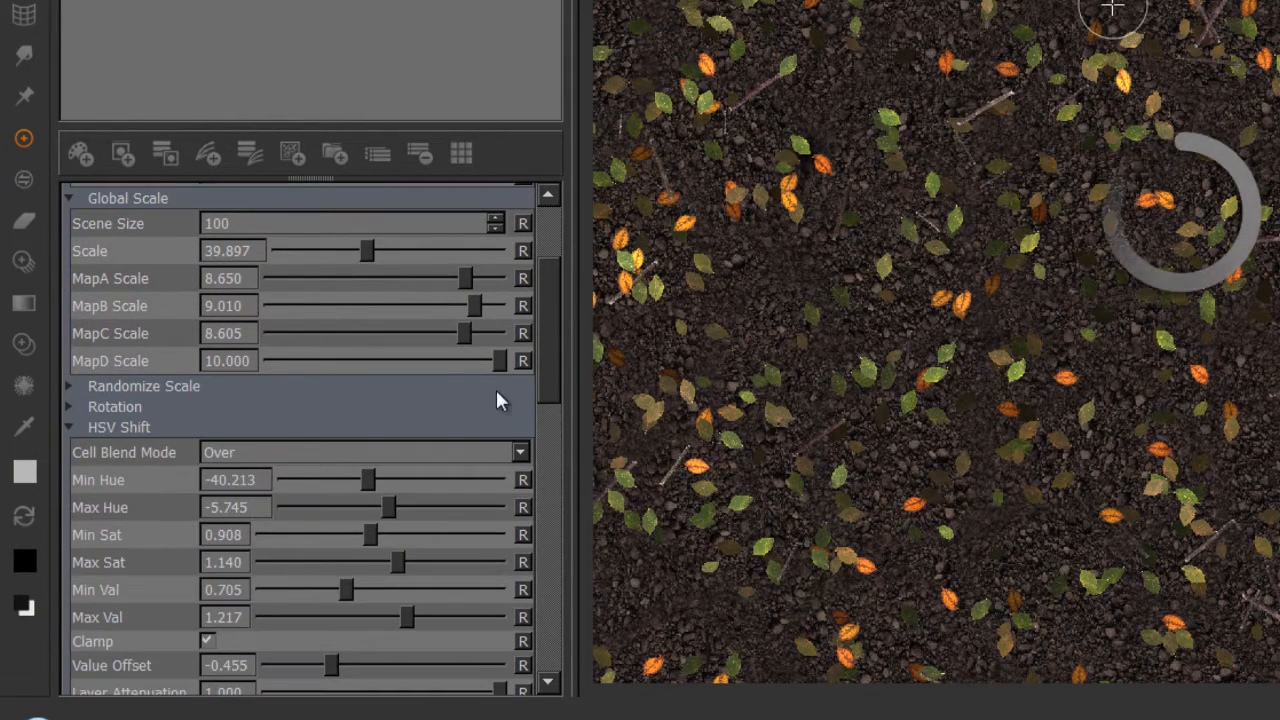
scroll(551, 394, down, 5)
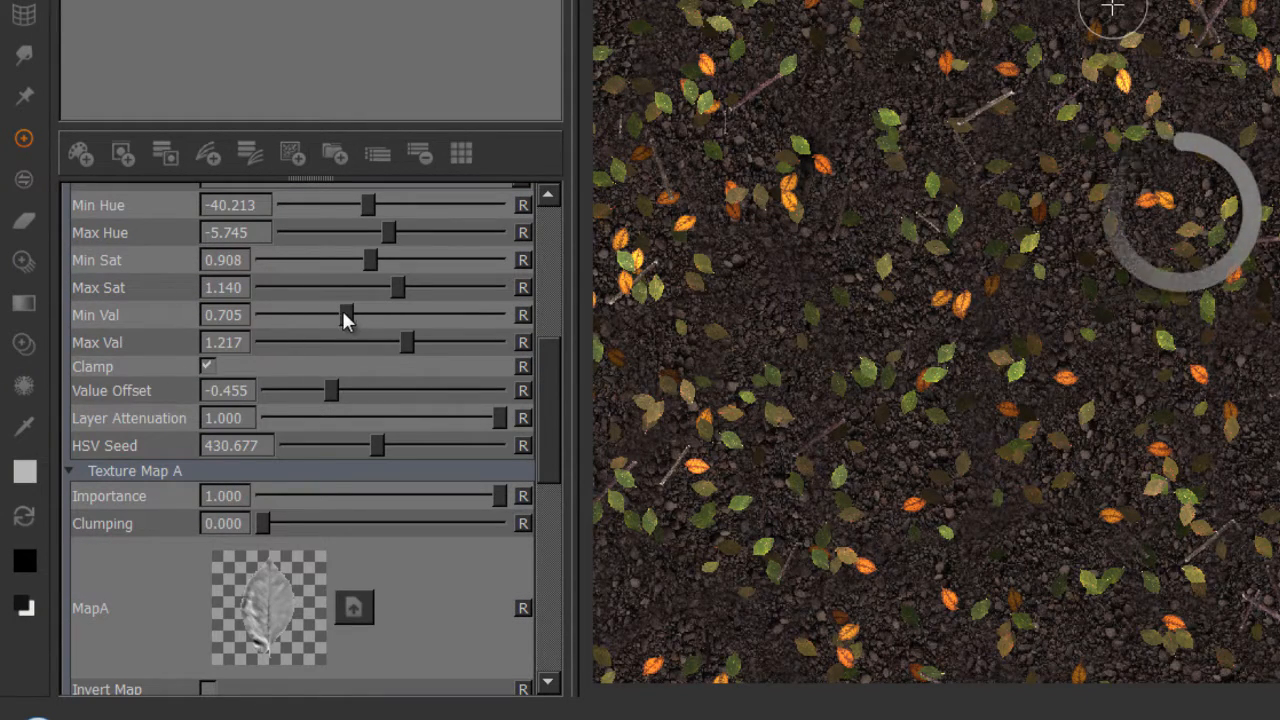
drag(398, 287, 220, 288)
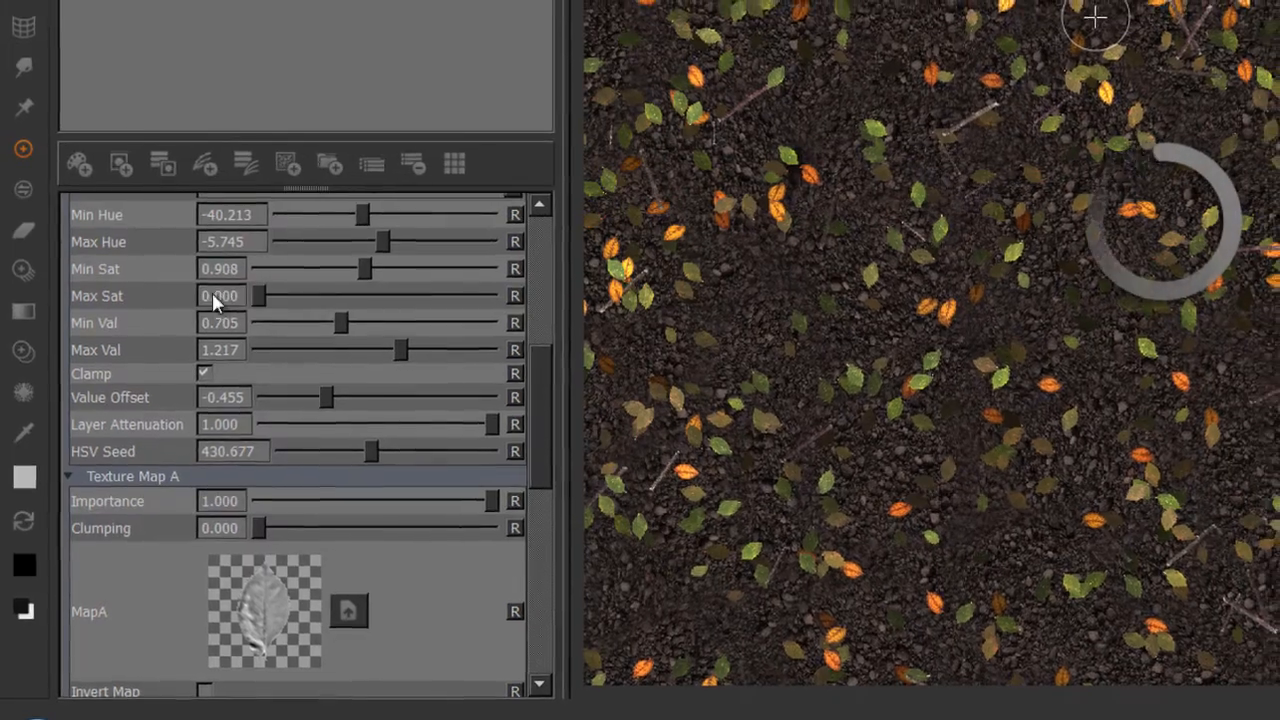
drag(370, 260, 283, 279)
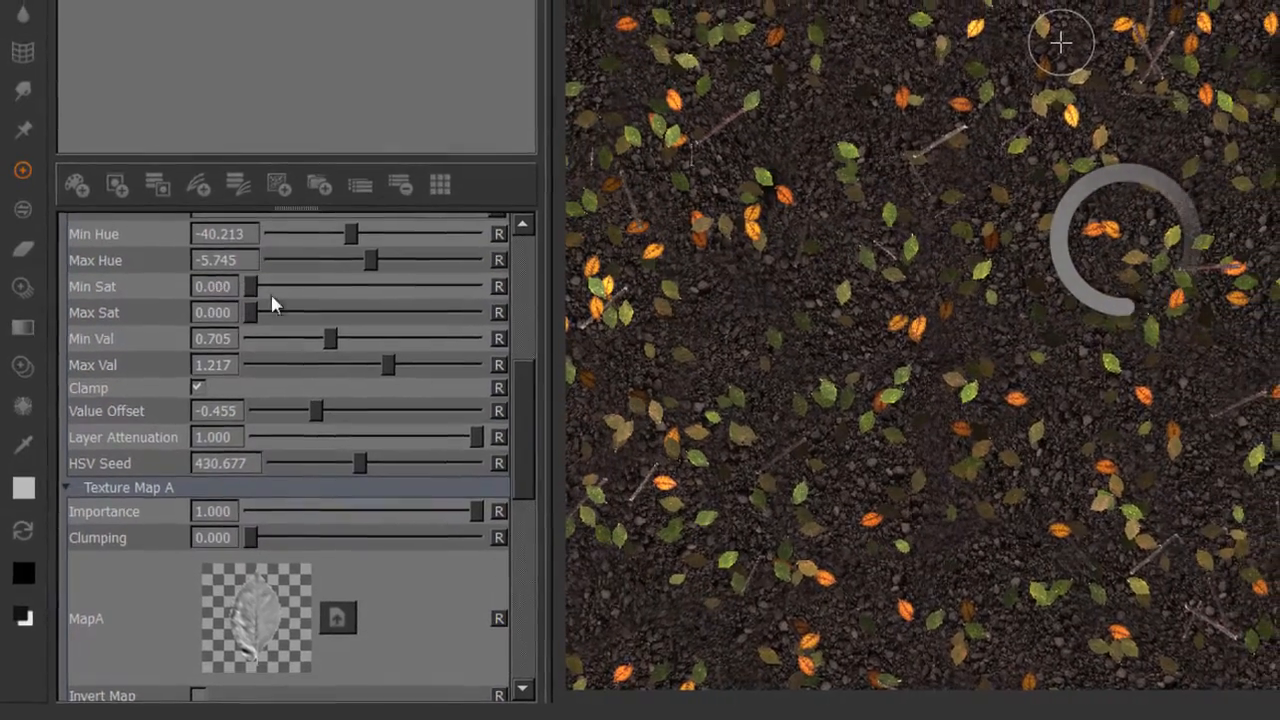
drag(524, 397, 524, 383)
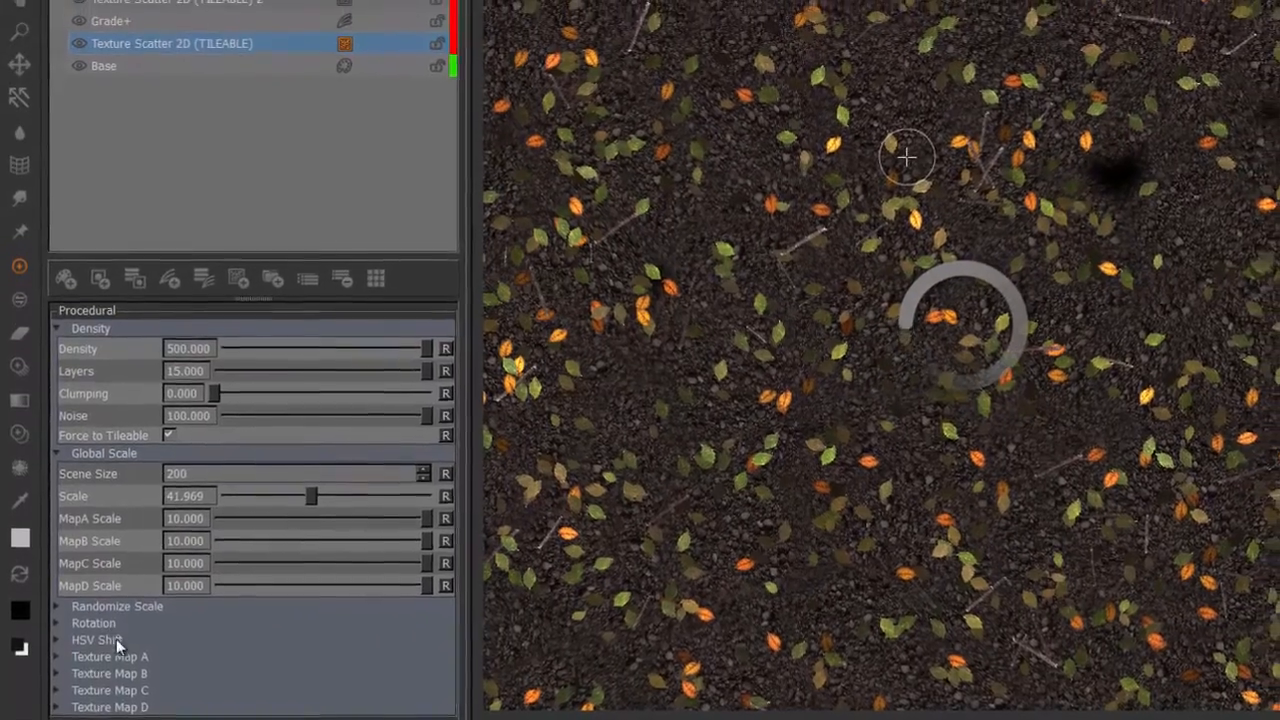
In the HSV Shift of the Texture Scatter 2D (TILEABLE) layer, set Min Sat and Max Sat to 0.
click(98, 636)
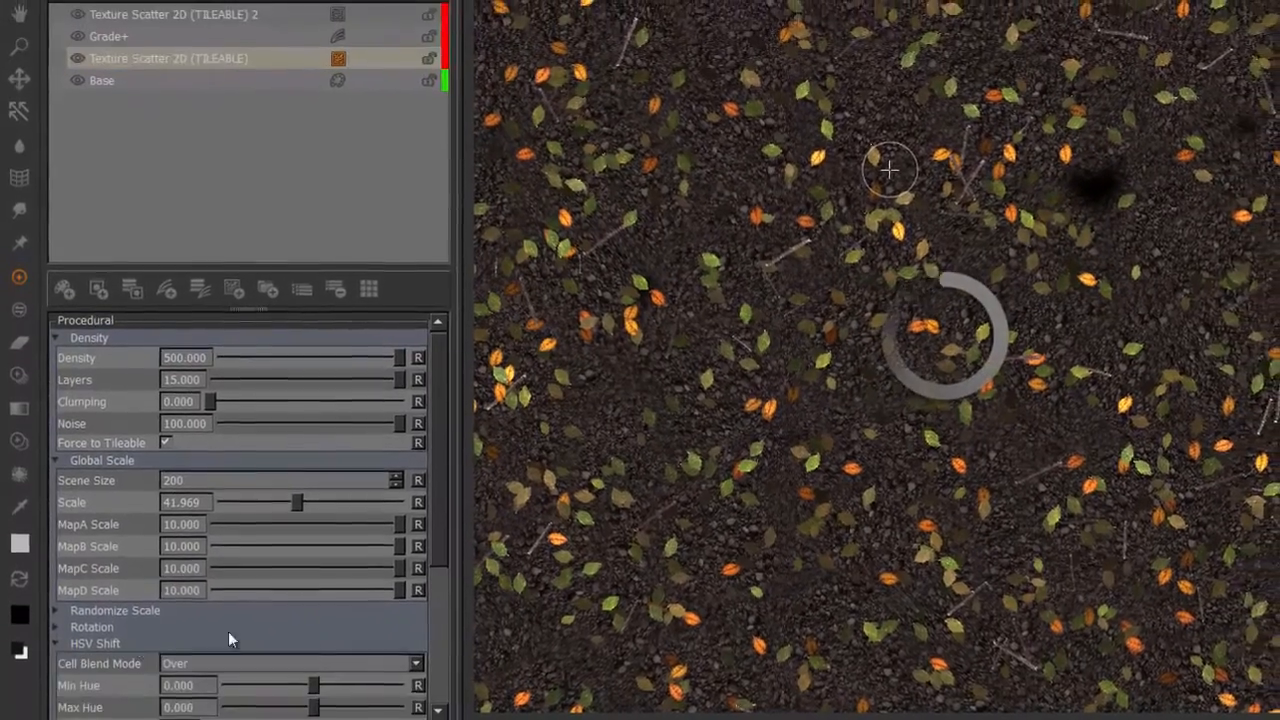
scroll(288, 550, down, 3)
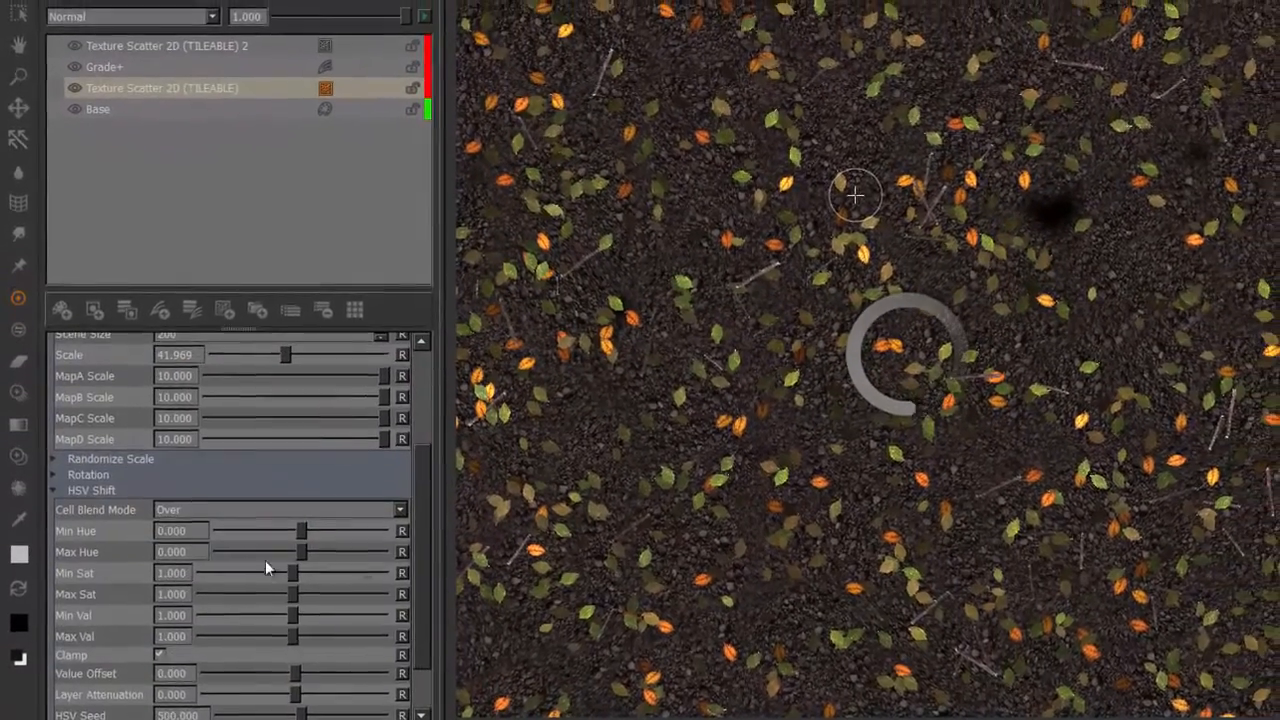
drag(265, 568, 180, 594)
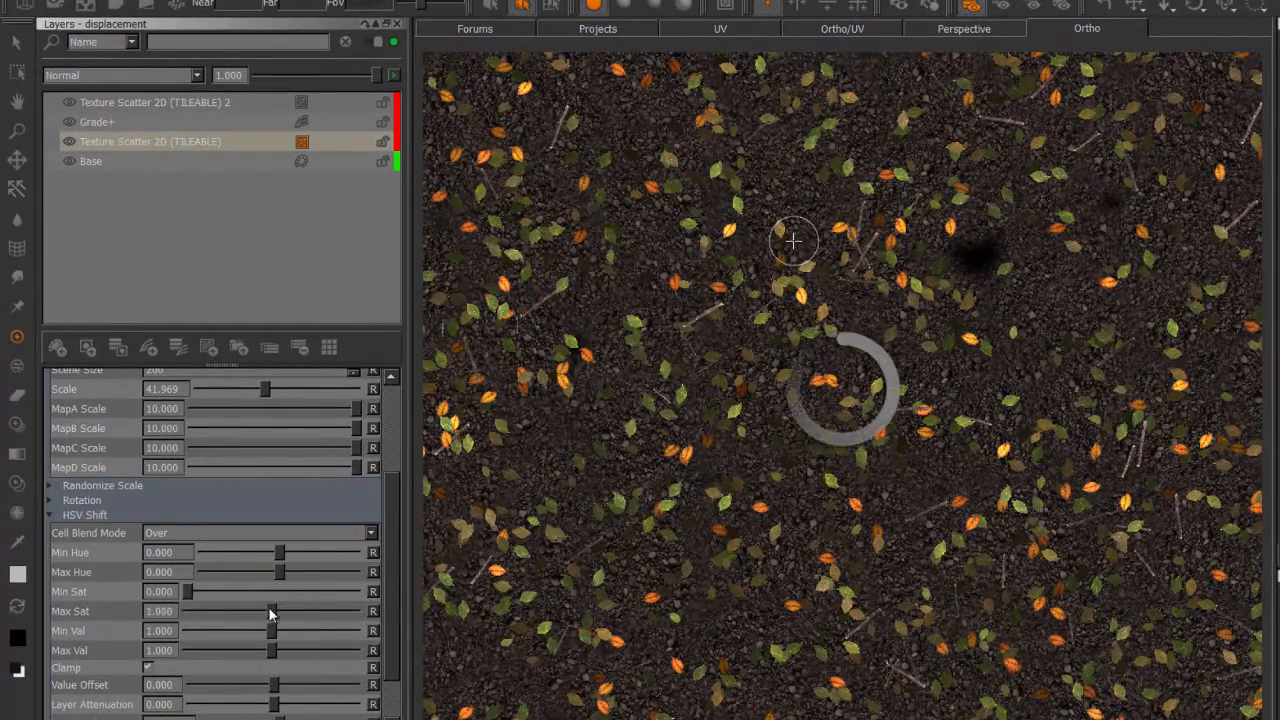
drag(270, 614, 160, 606)
Hide the Texture Scatter 2D (TILEABLE) 2 layer to isolate the gravel ground.
click(180, 146)
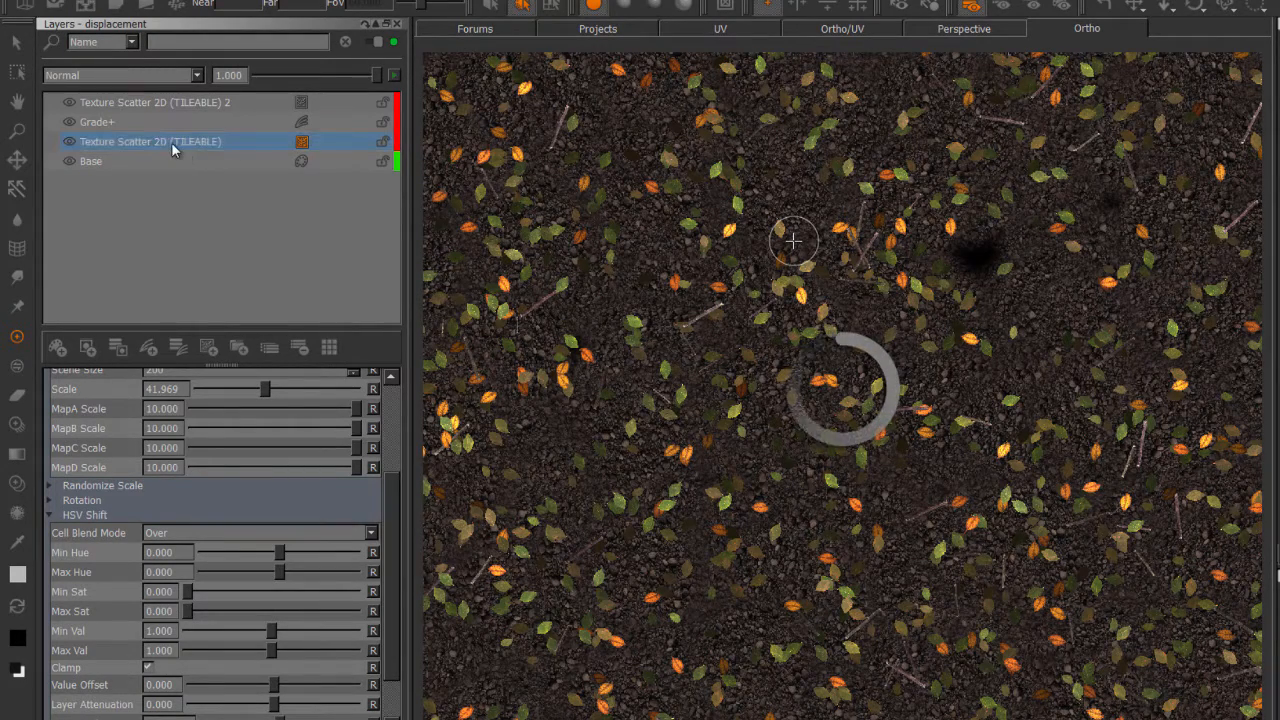
right_click(172, 148)
click(149, 145)
click(72, 104)
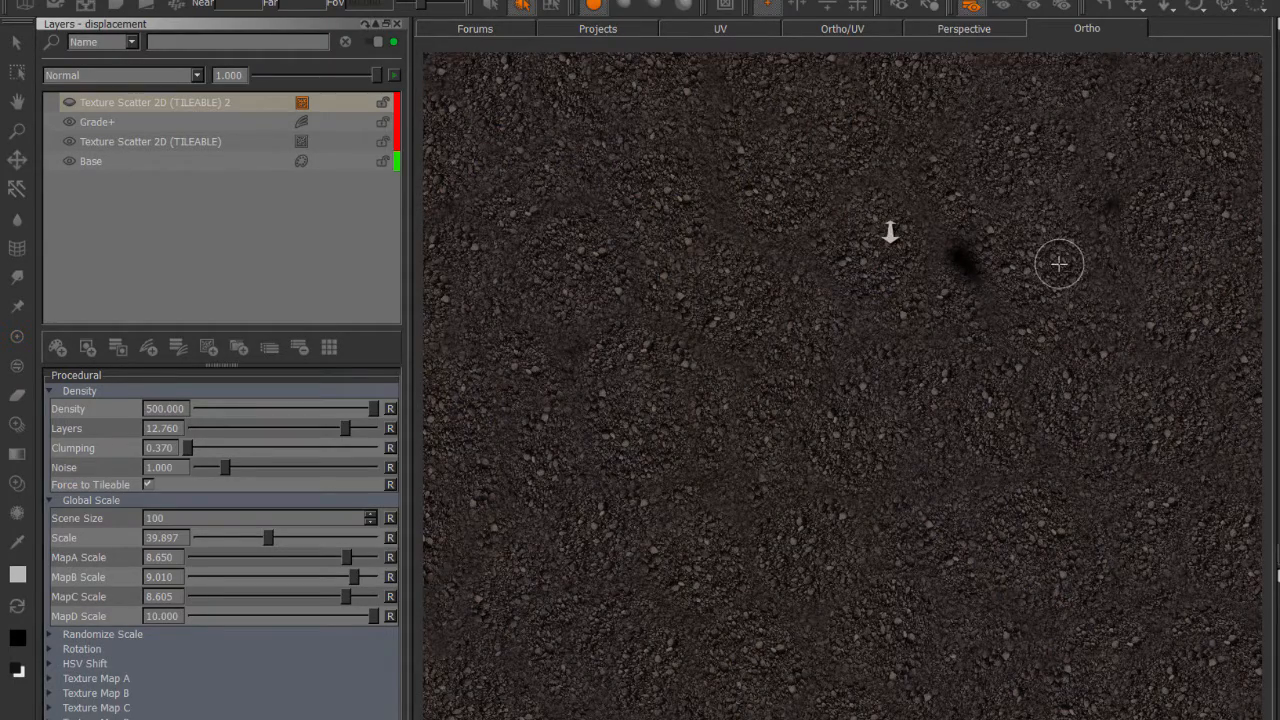
scroll(832, 230, down, 3)
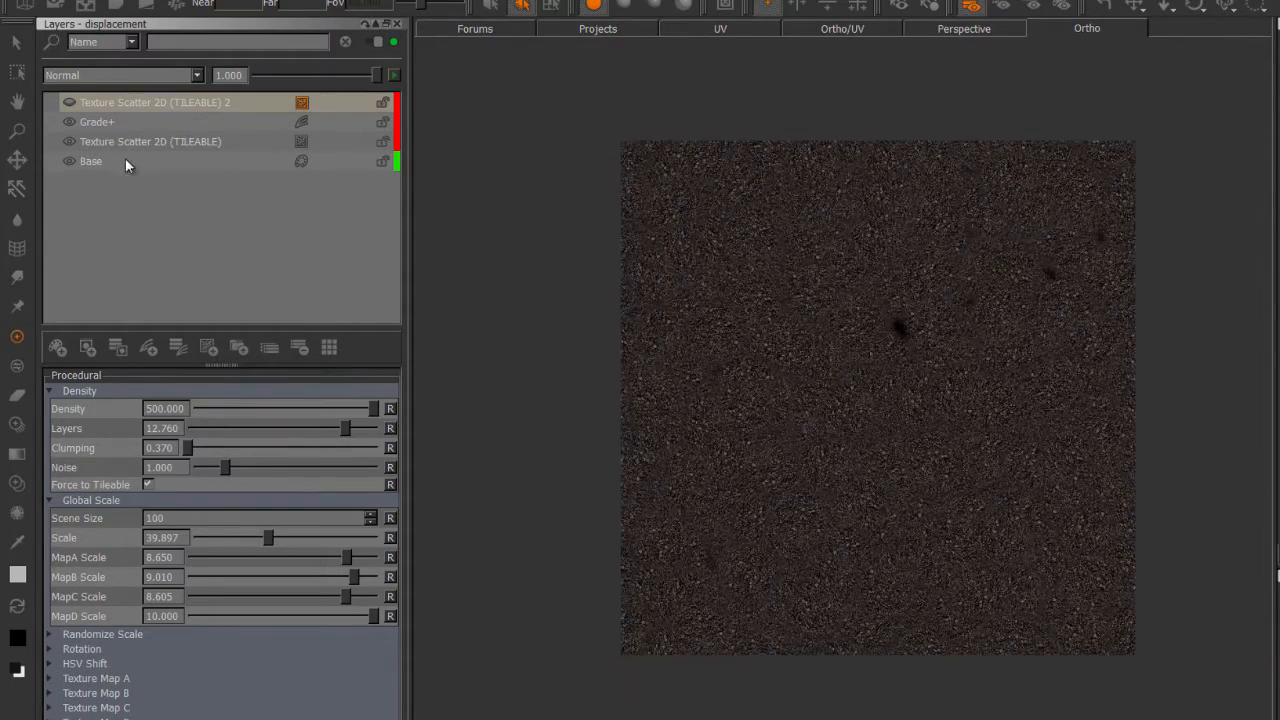
Expand Texture Map A of the Texture Scatter 2D (TILEABLE) layer and check its MapA image and edge settings.
click(125, 143)
click(206, 662)
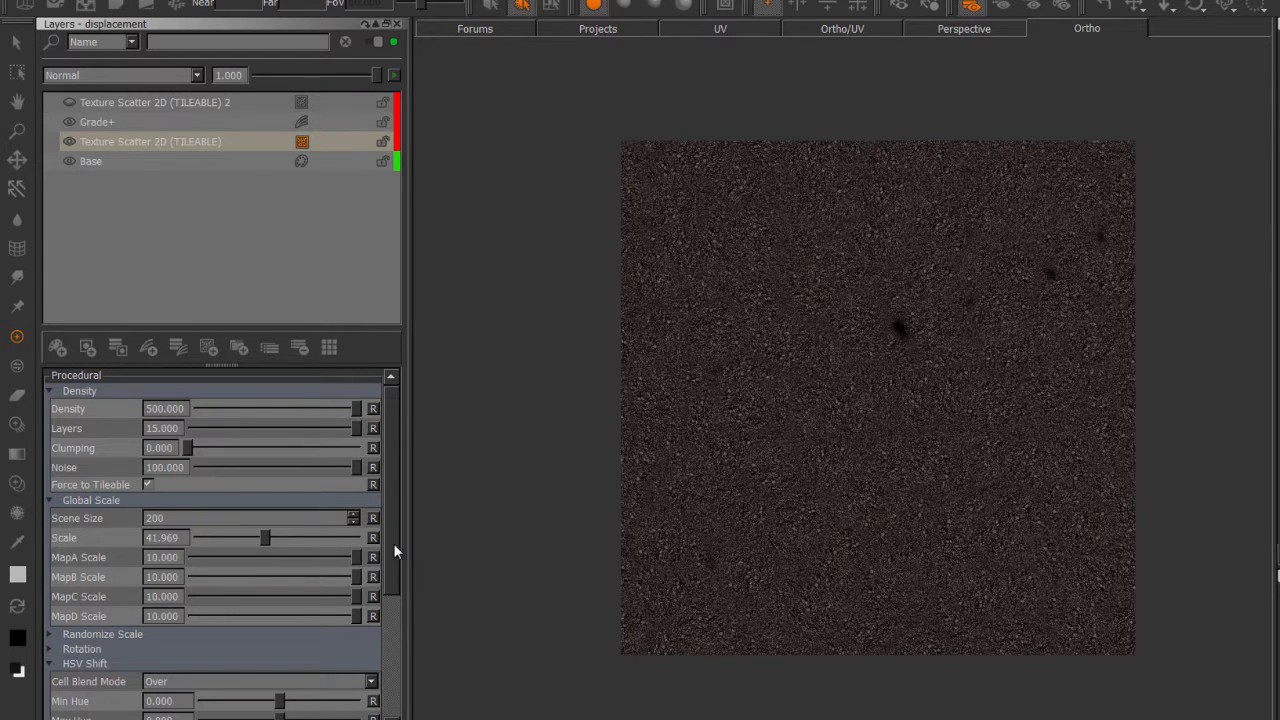
scroll(392, 644, down, 3)
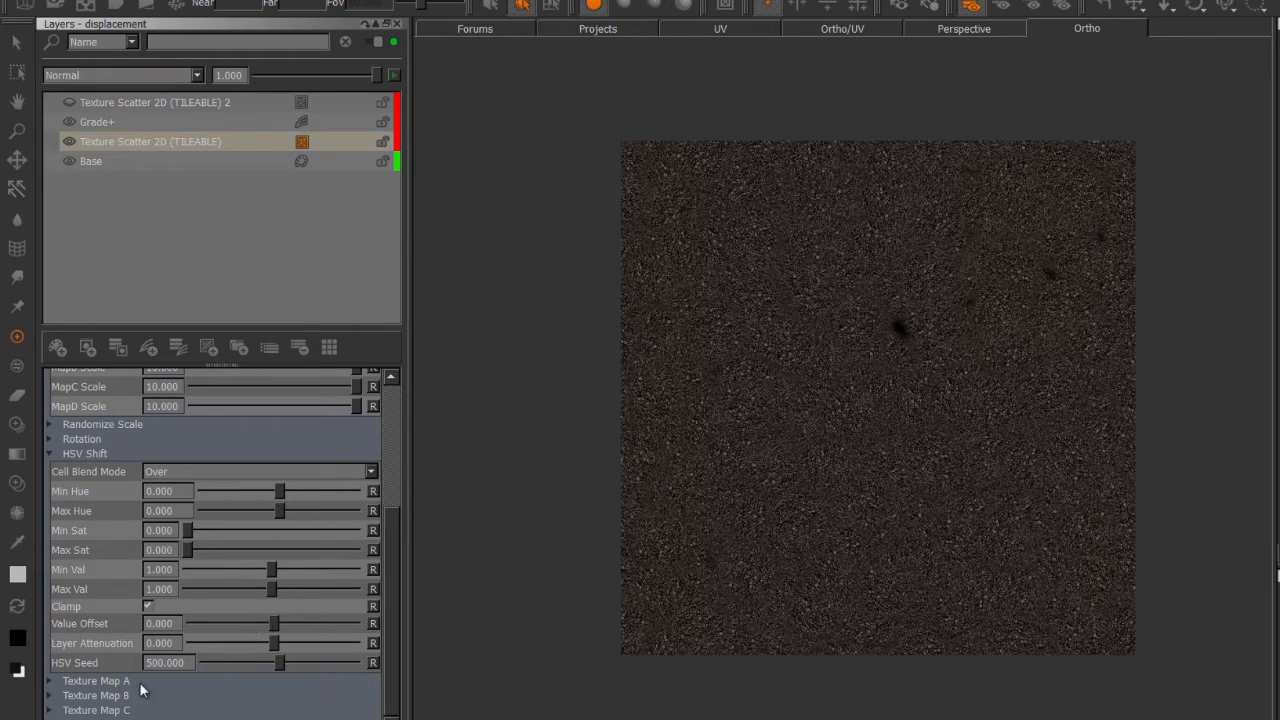
click(328, 679)
drag(389, 589, 389, 688)
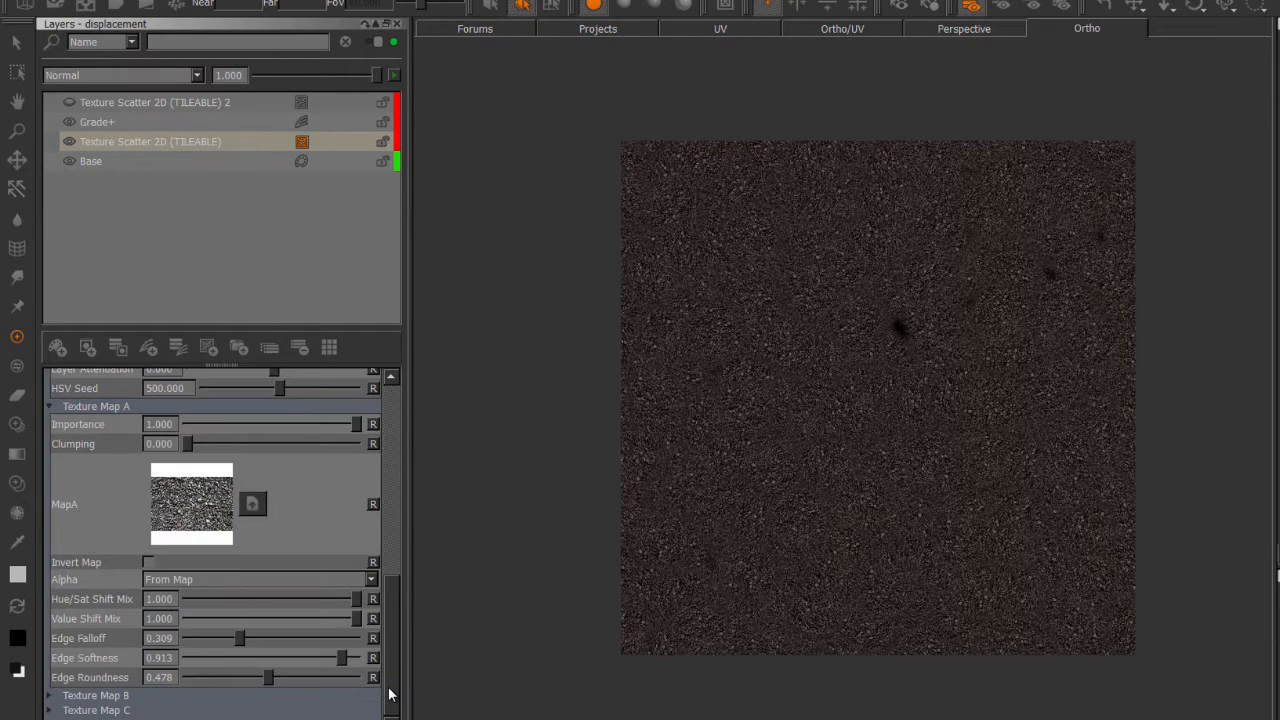
scroll(390, 590, up, 10)
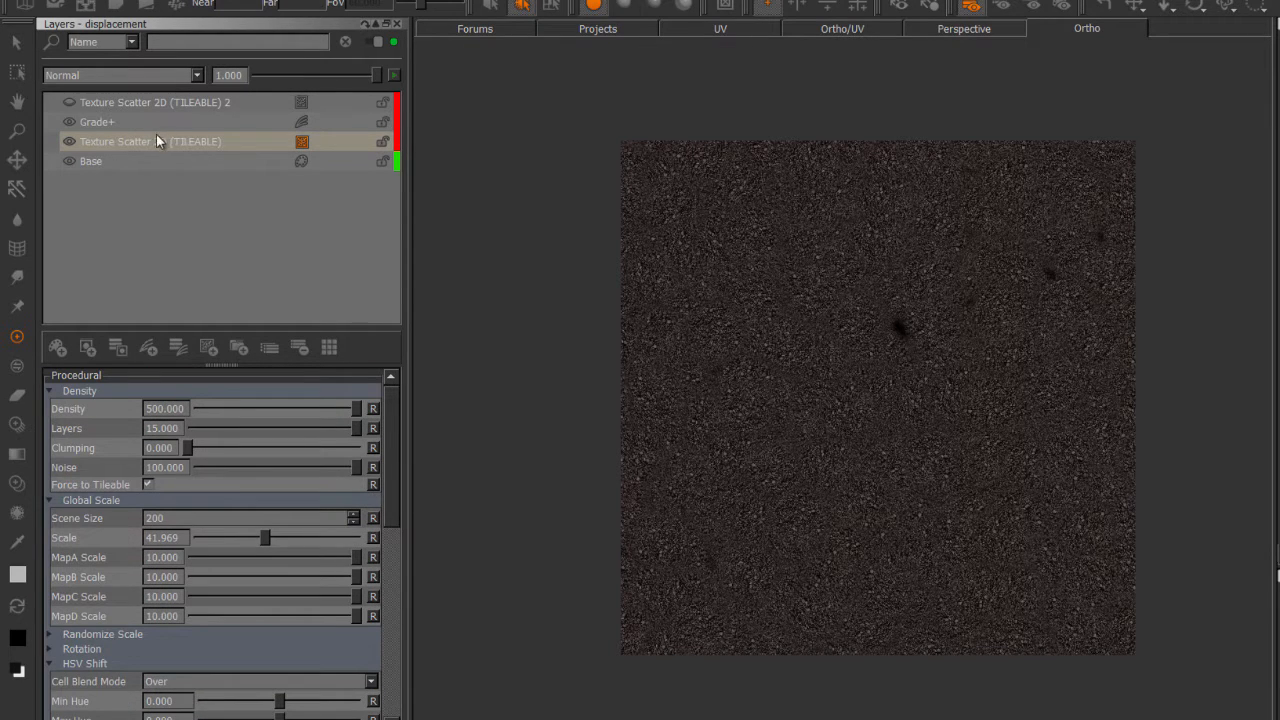
Lower the opacity of the Grade+ adjustment layer to 0.
click(144, 122)
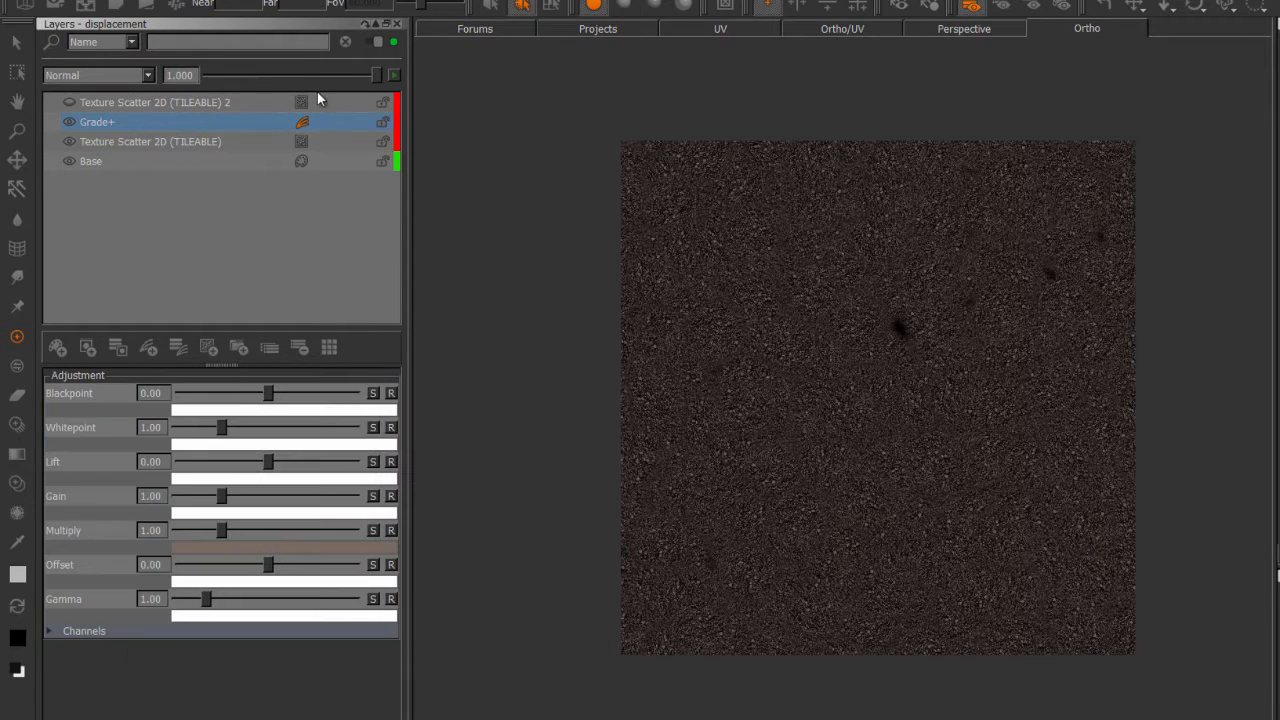
click(200, 75)
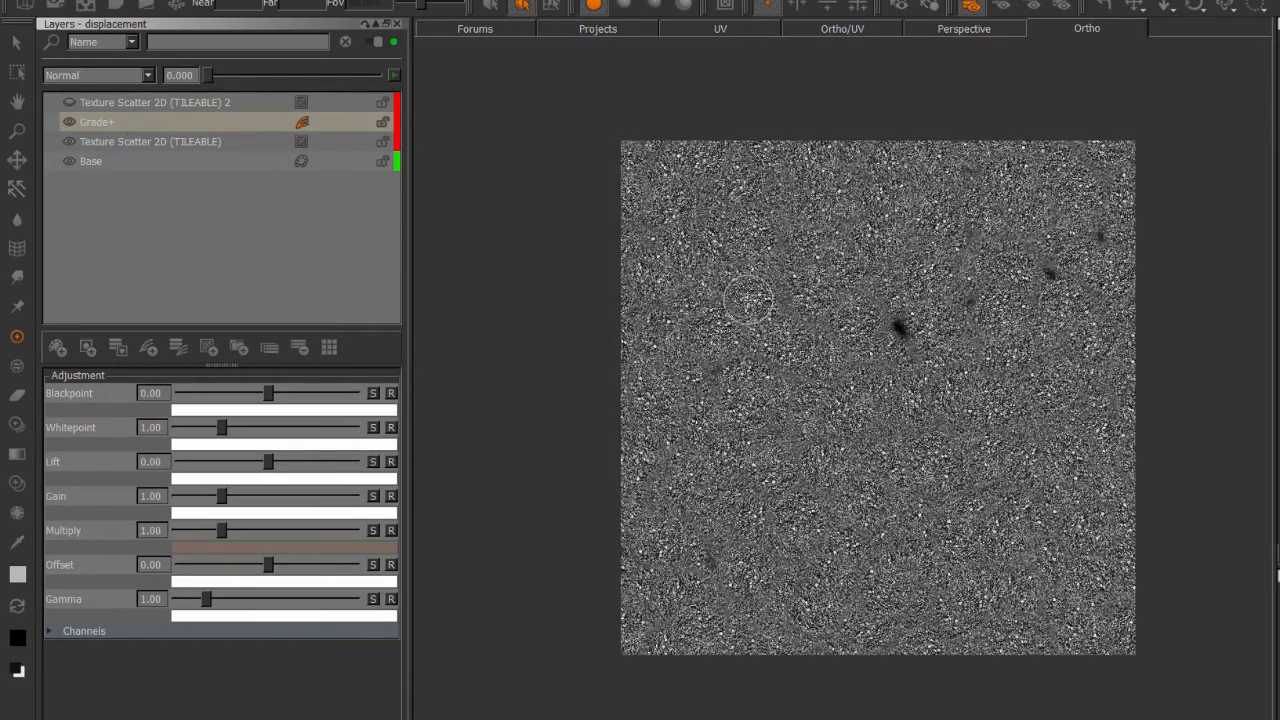
alt+right_drag(873, 366, 902, 370)
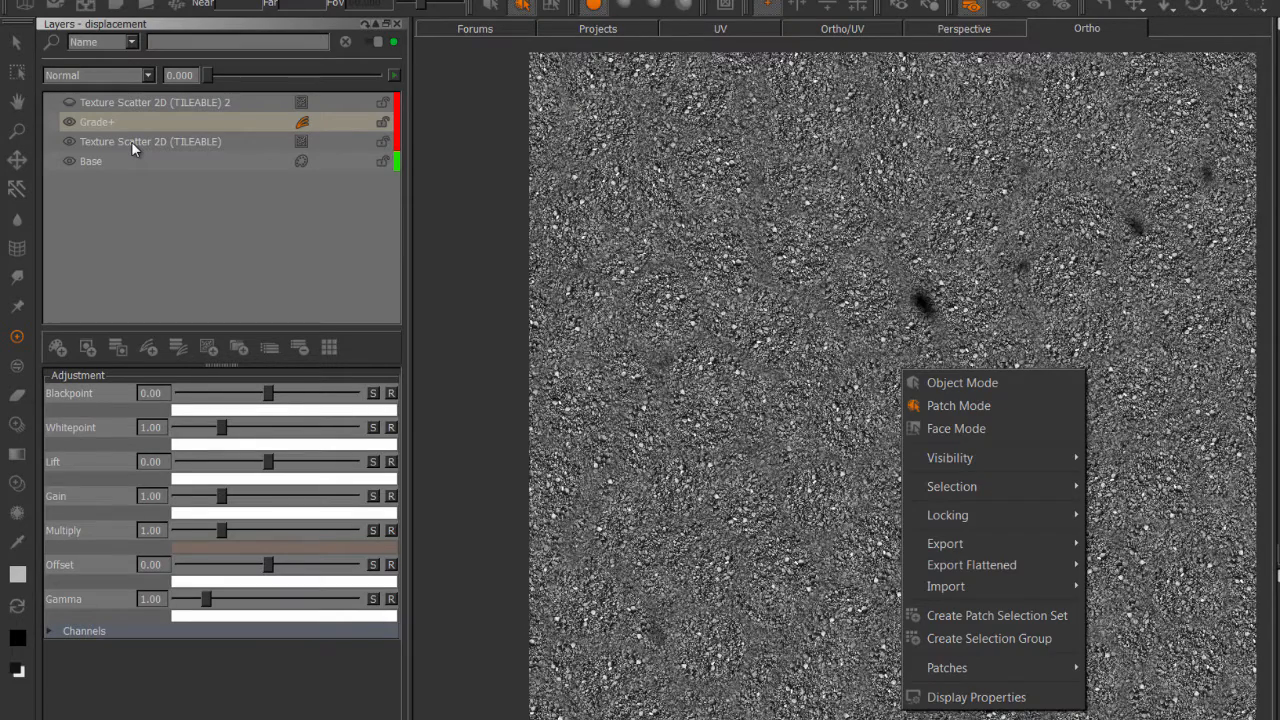
Cache the Texture Scatter 2D (TILEABLE) layer and show the Texture Scatter 2D (TILEABLE) 2 layer again.
click(132, 142)
right_click(121, 142)
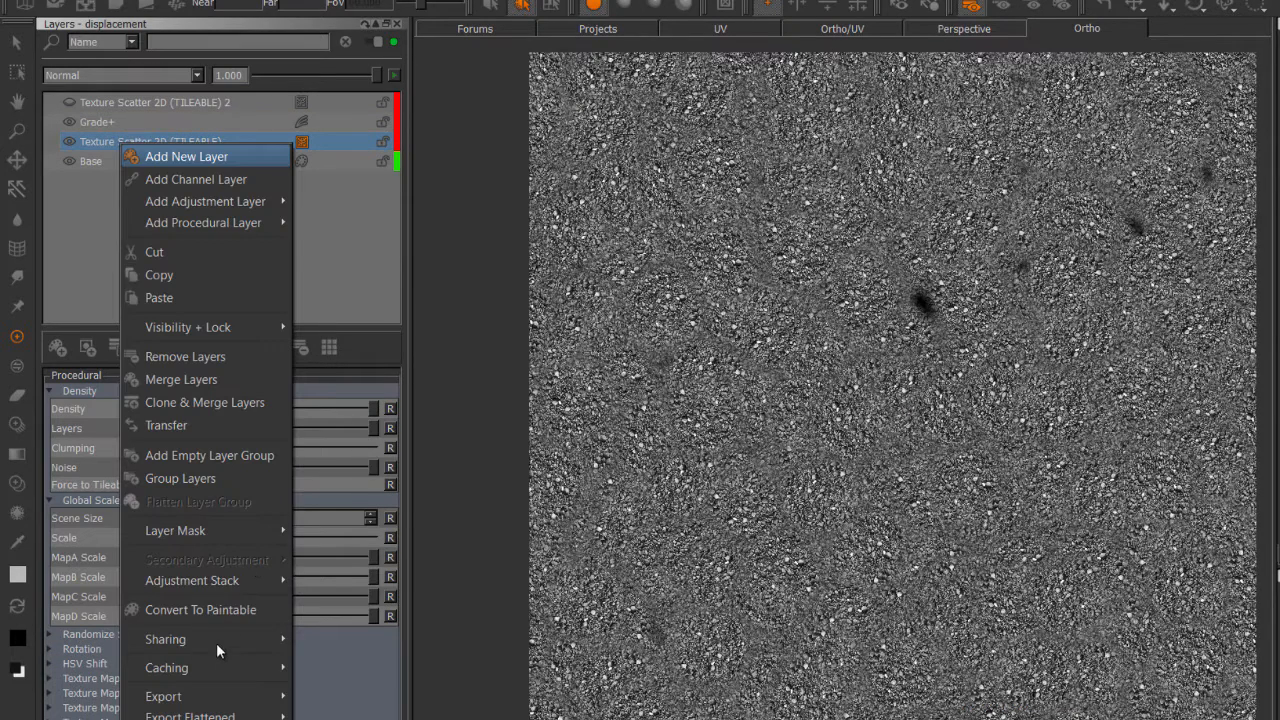
mouse_move(227, 666)
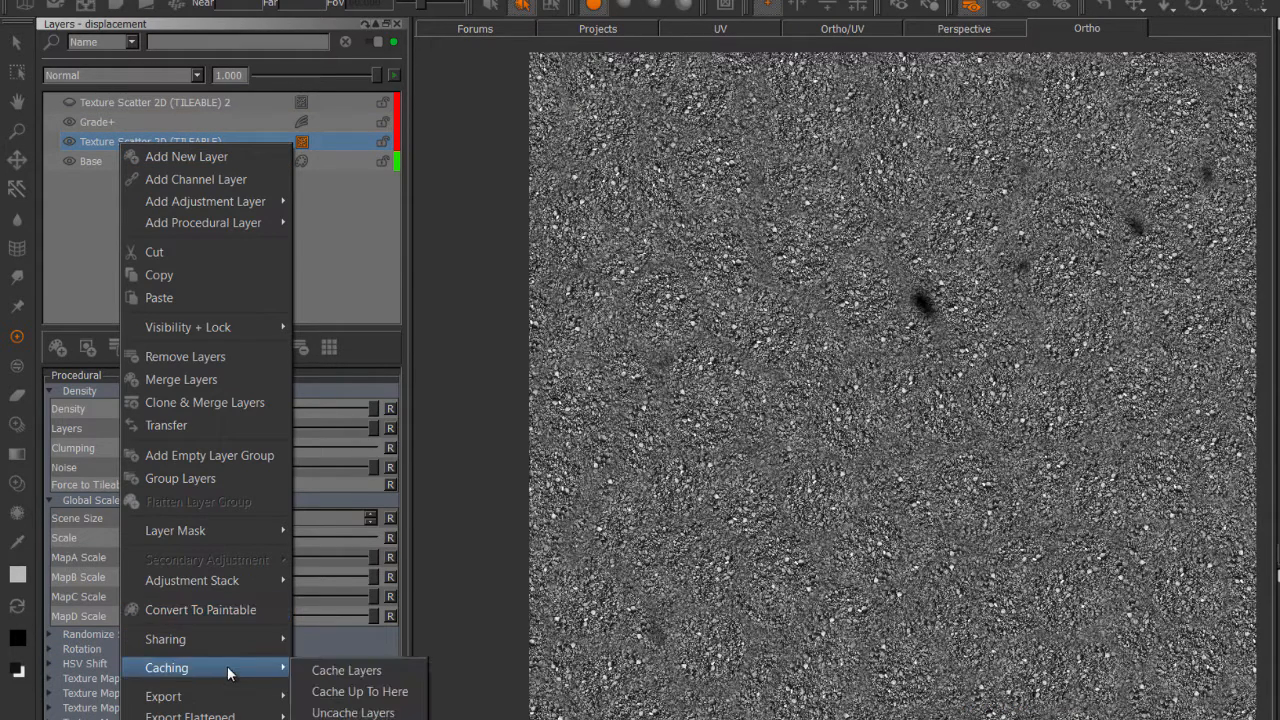
click(359, 672)
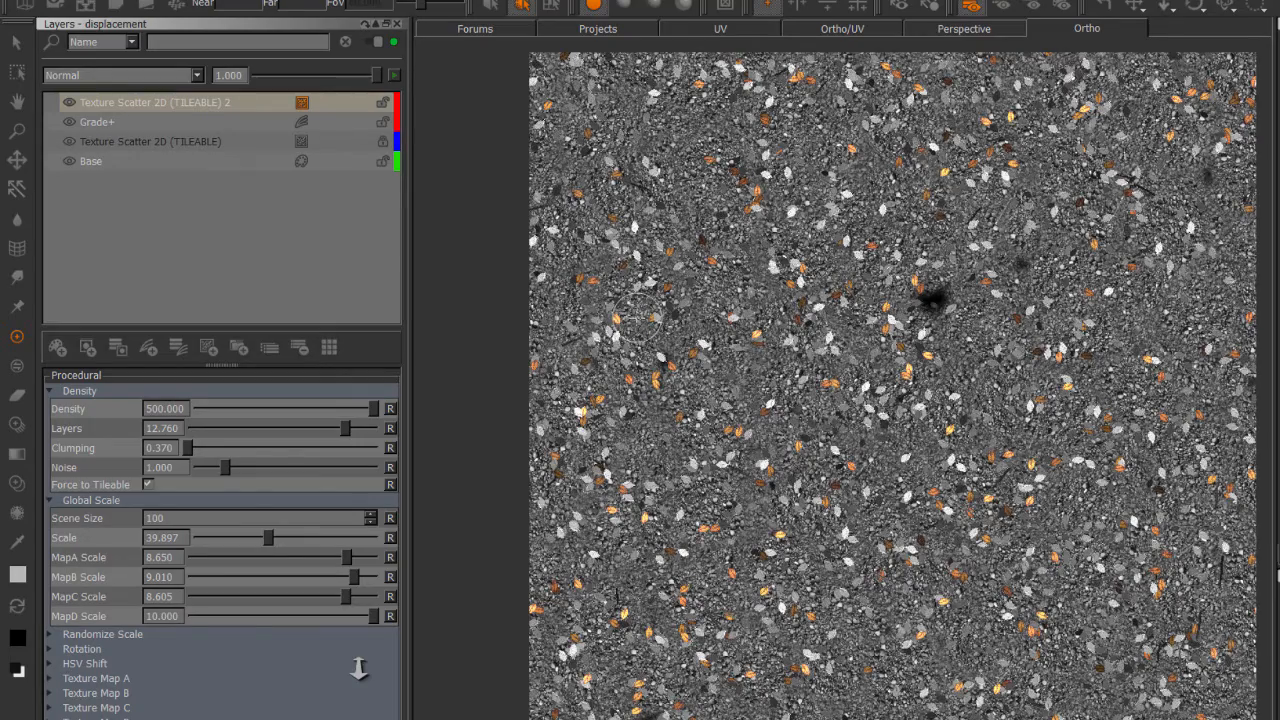
In Texture Map C of Texture Scatter 2D (TILEABLE) 2, set Hue/Sat Shift Mix to 1.000 to desaturate the orange leaves.
alt+right_drag(706, 328, 860, 328)
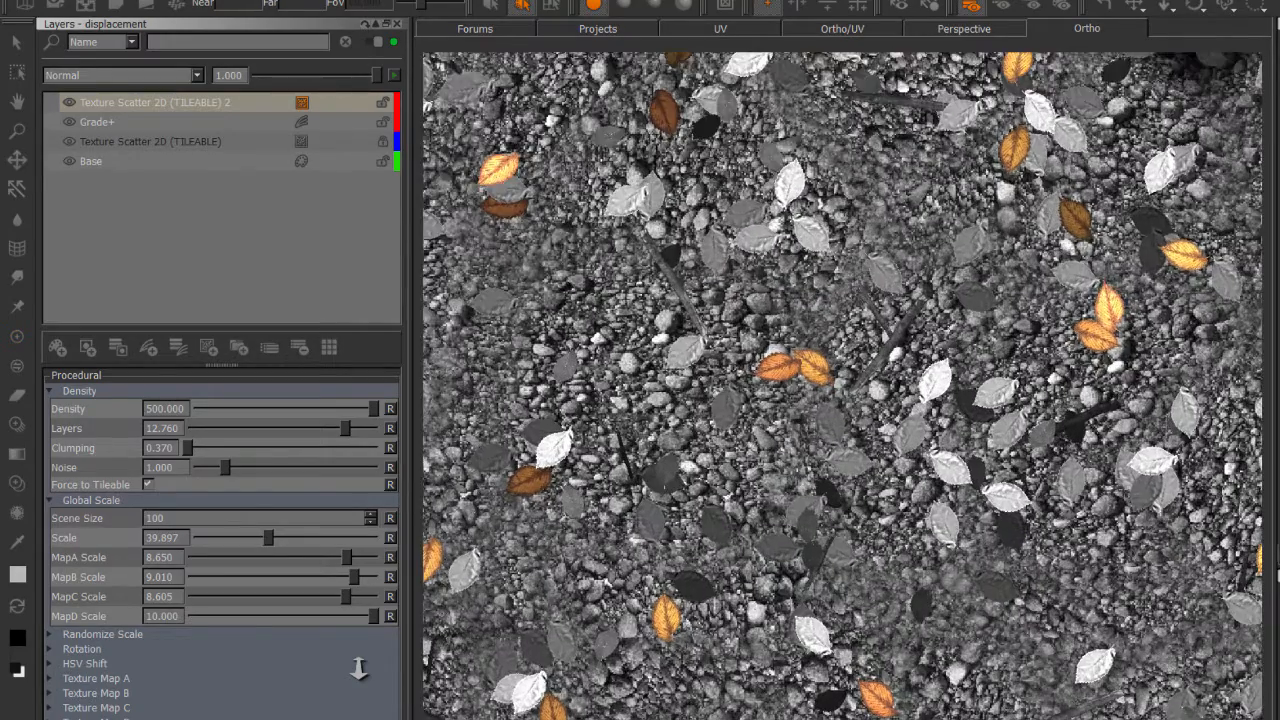
mouse_move(358, 668)
alt+right_down()
mouse_move(400, 668)
mouse_move(362, 677)
alt+right_up()
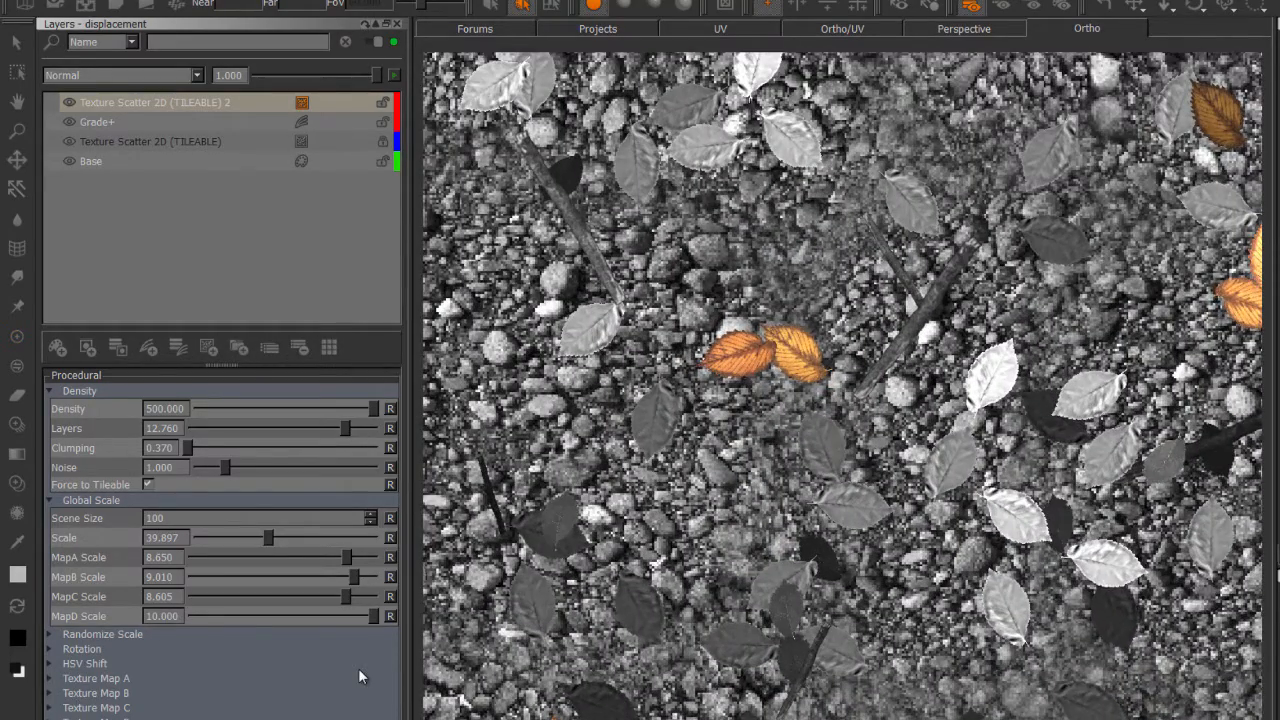
right_click(1036, 387)
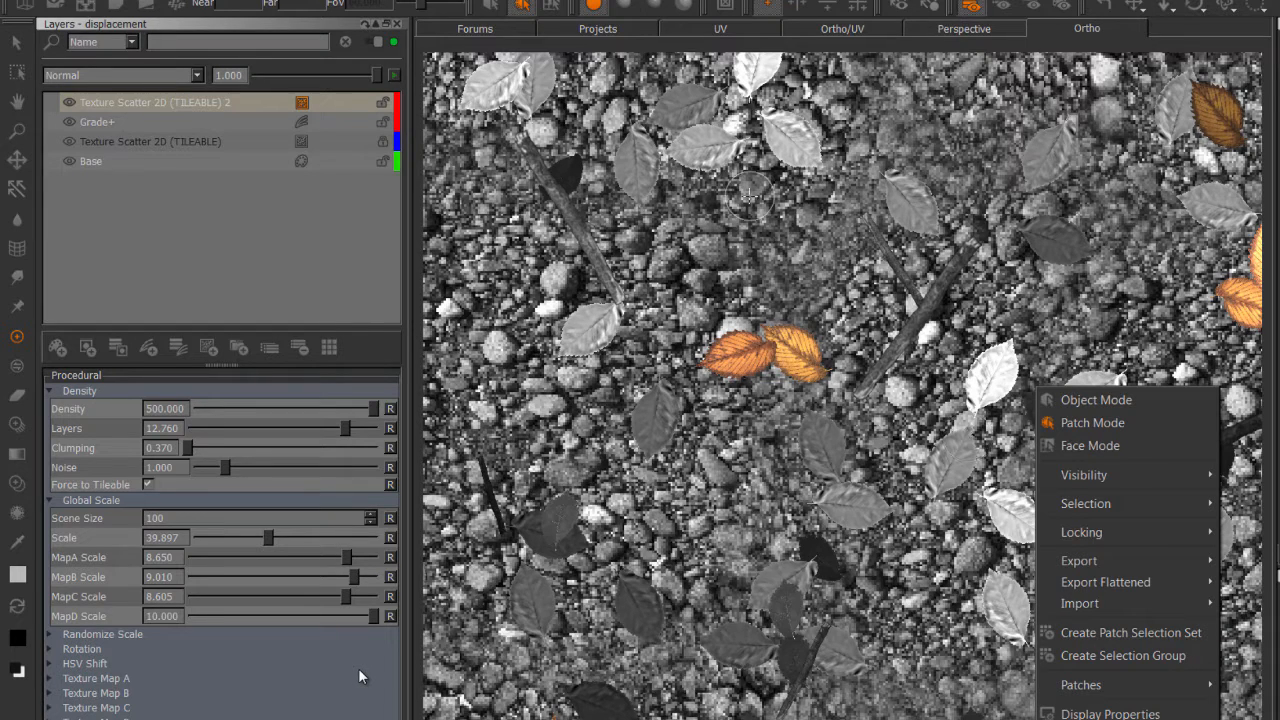
key(Escape)
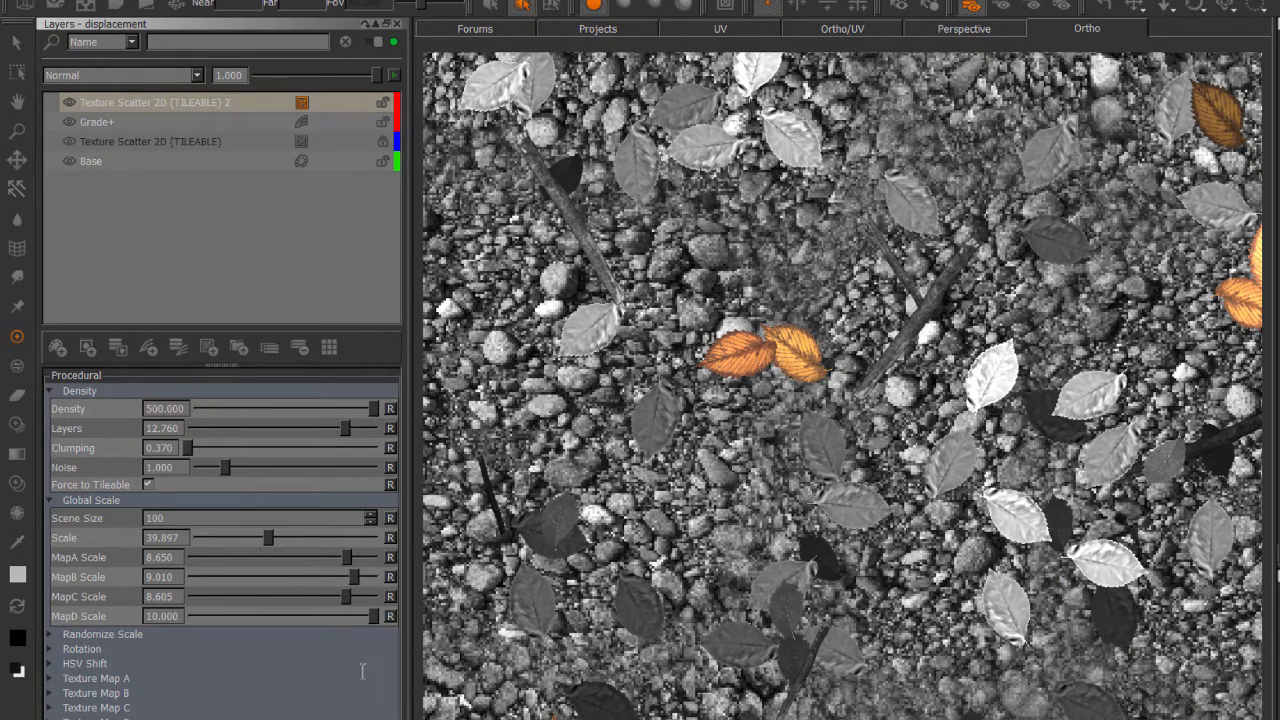
click(361, 674)
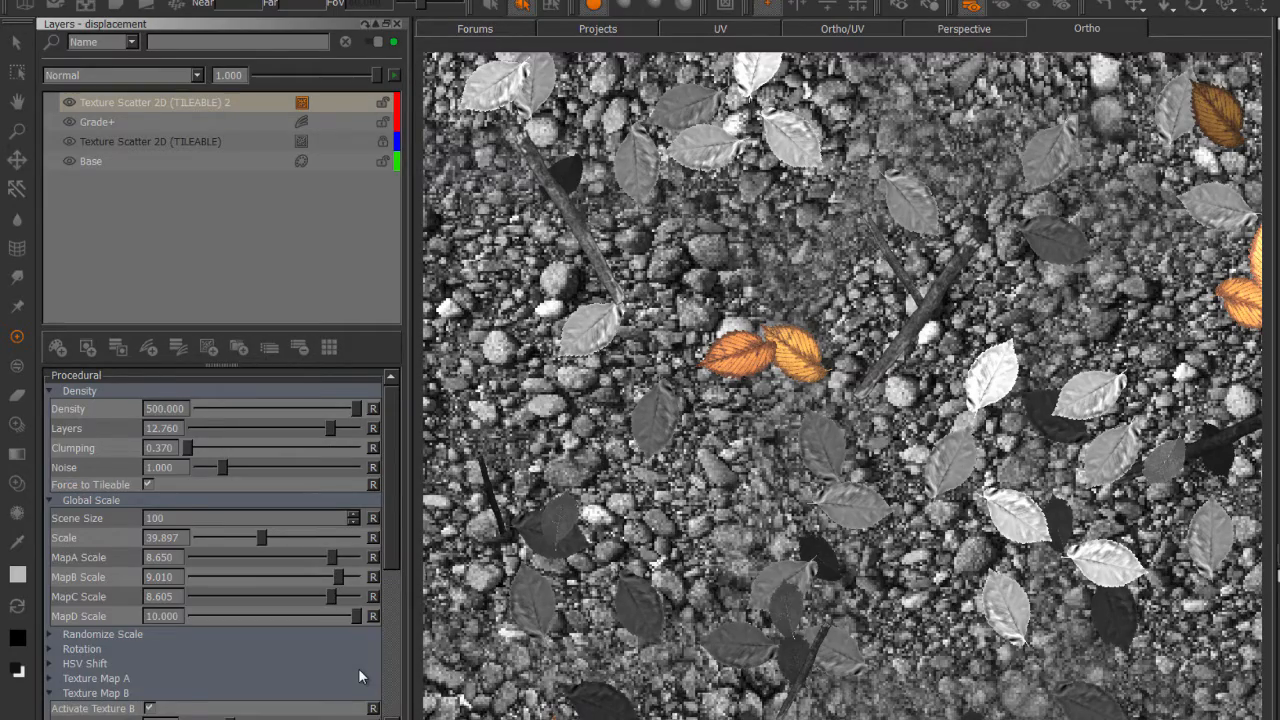
scroll(358, 668, down, 5)
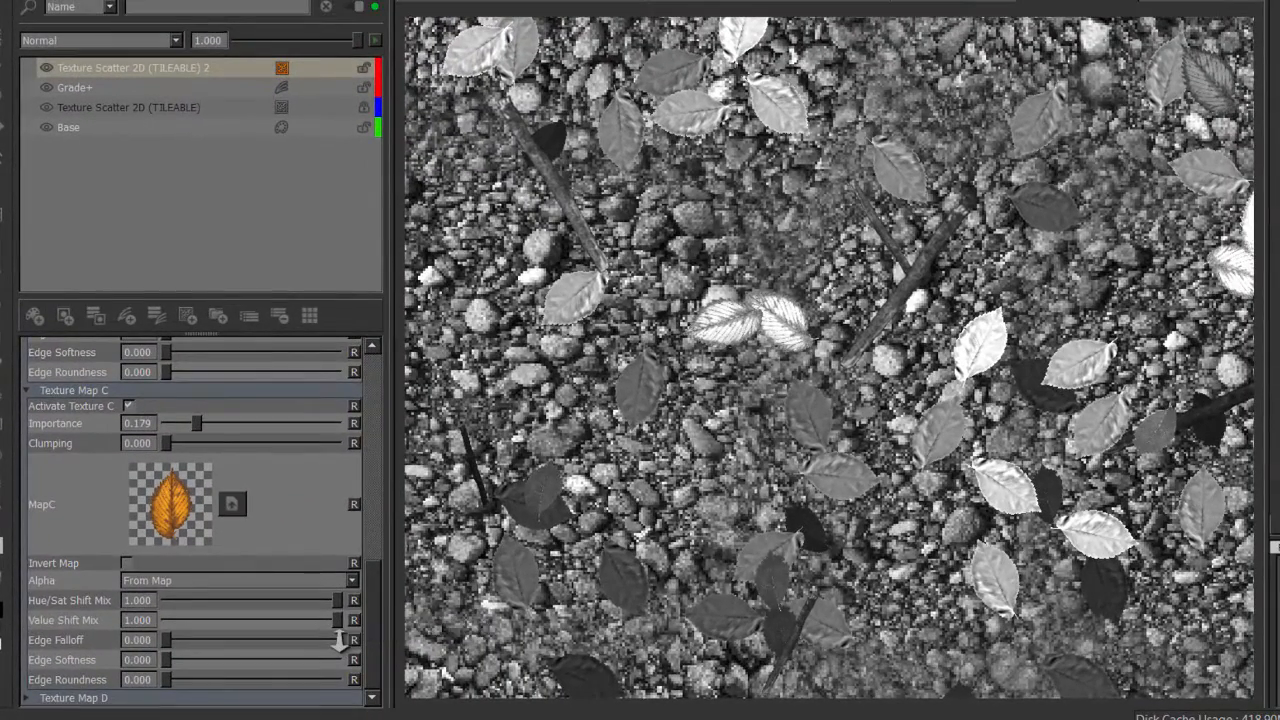
scroll(830, 358, down, 4)
scroll(830, 358, down, 2)
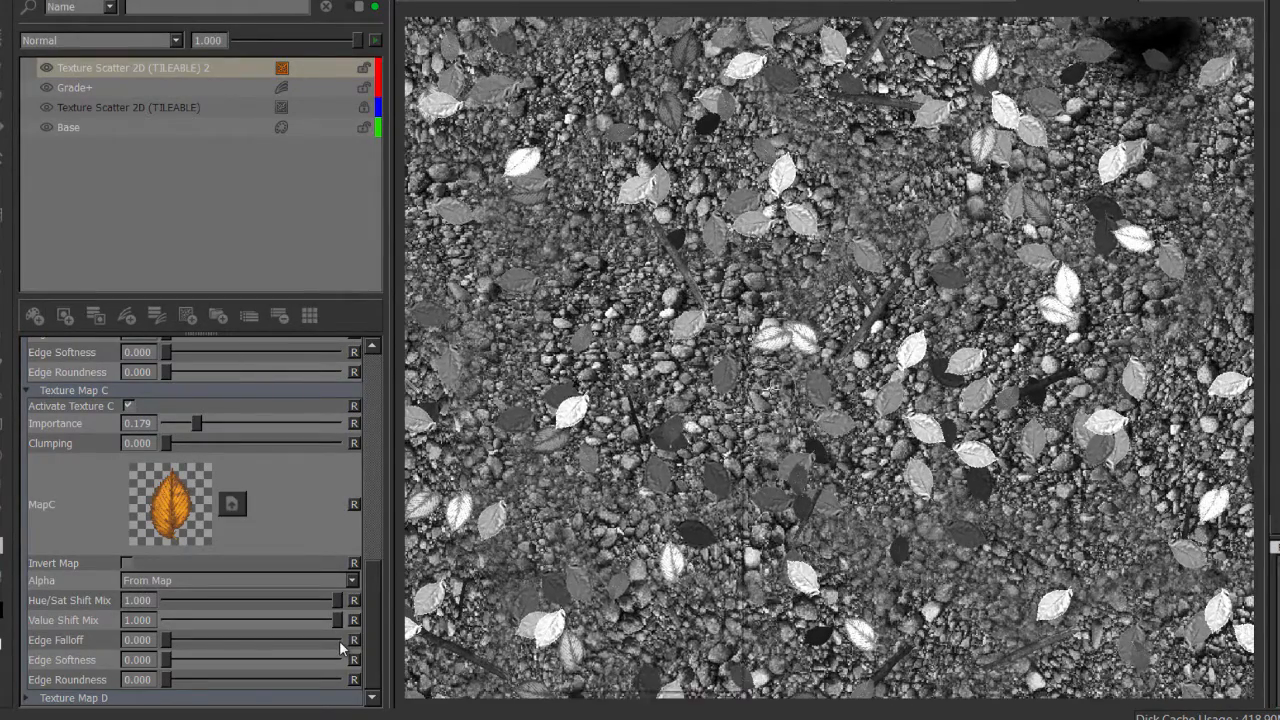
In the HSV Shift of Texture Scatter 2D (TILEABLE) 2, set Layer Attenuation to 0.673 and Value Offset to -0.257.
right_click(556, 346)
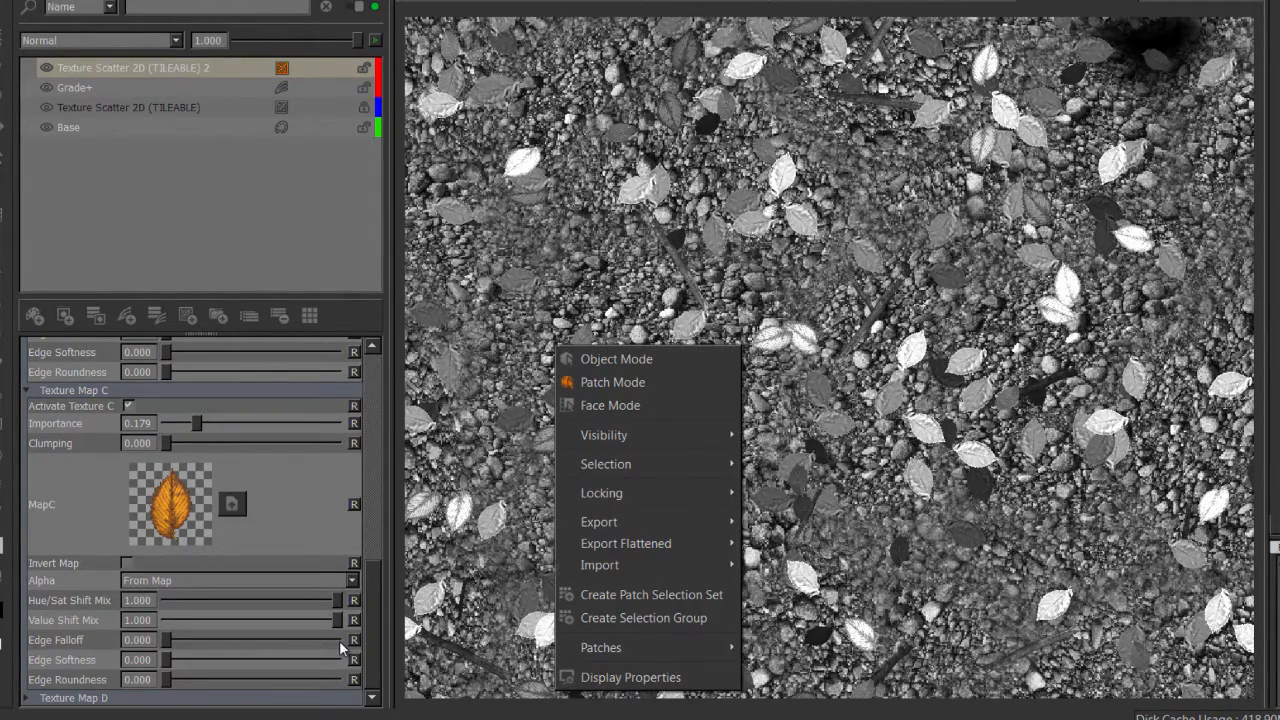
scroll(339, 640, up, 8)
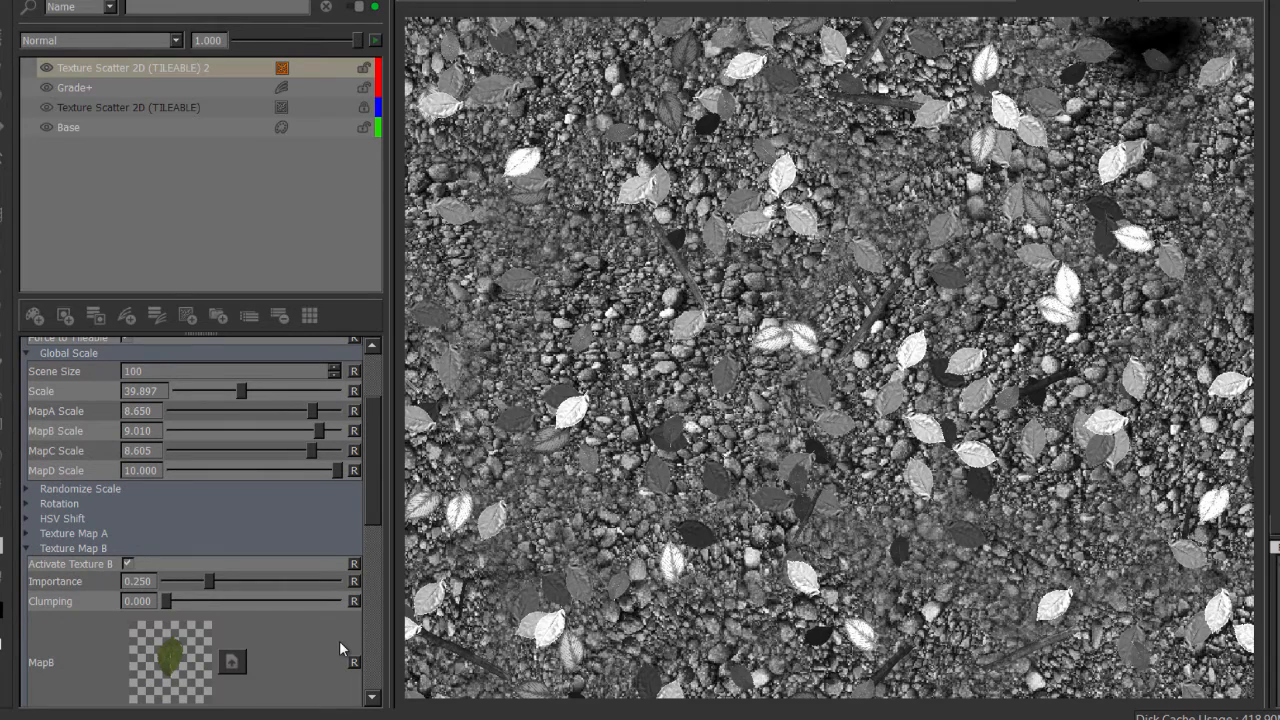
click(27, 518)
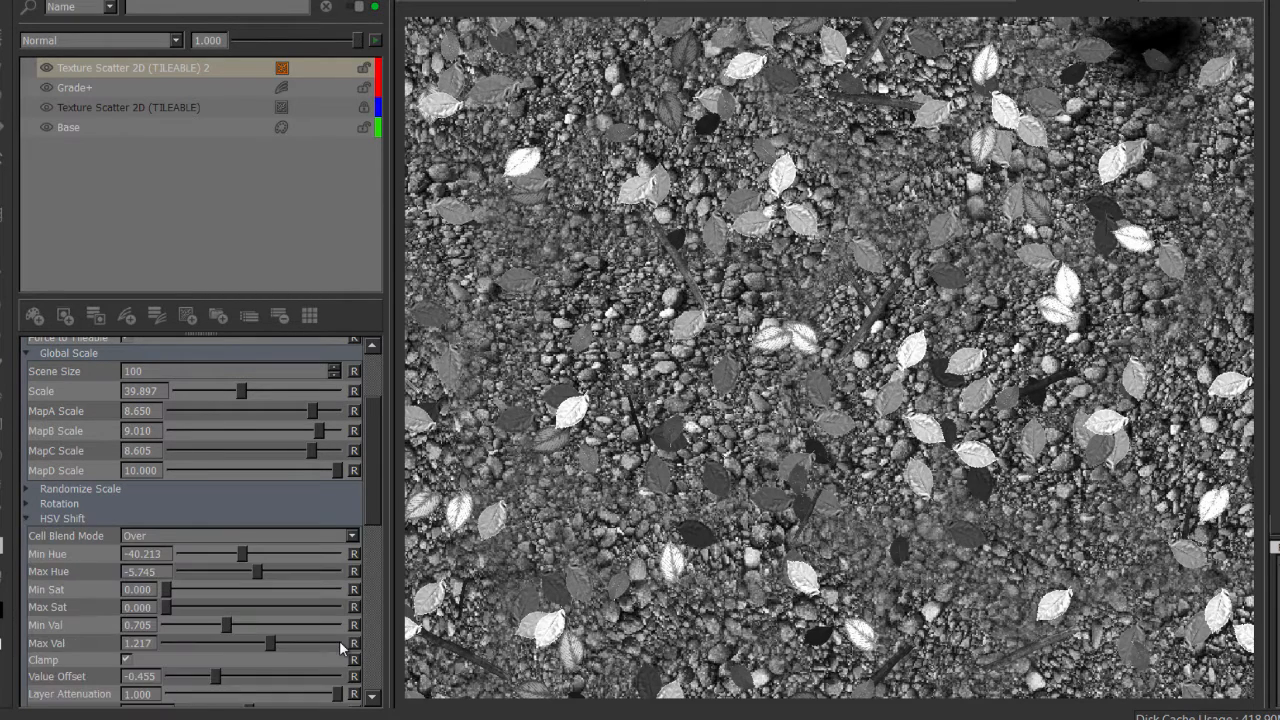
scroll(339, 640, down, 3)
scroll(339, 640, down, 1)
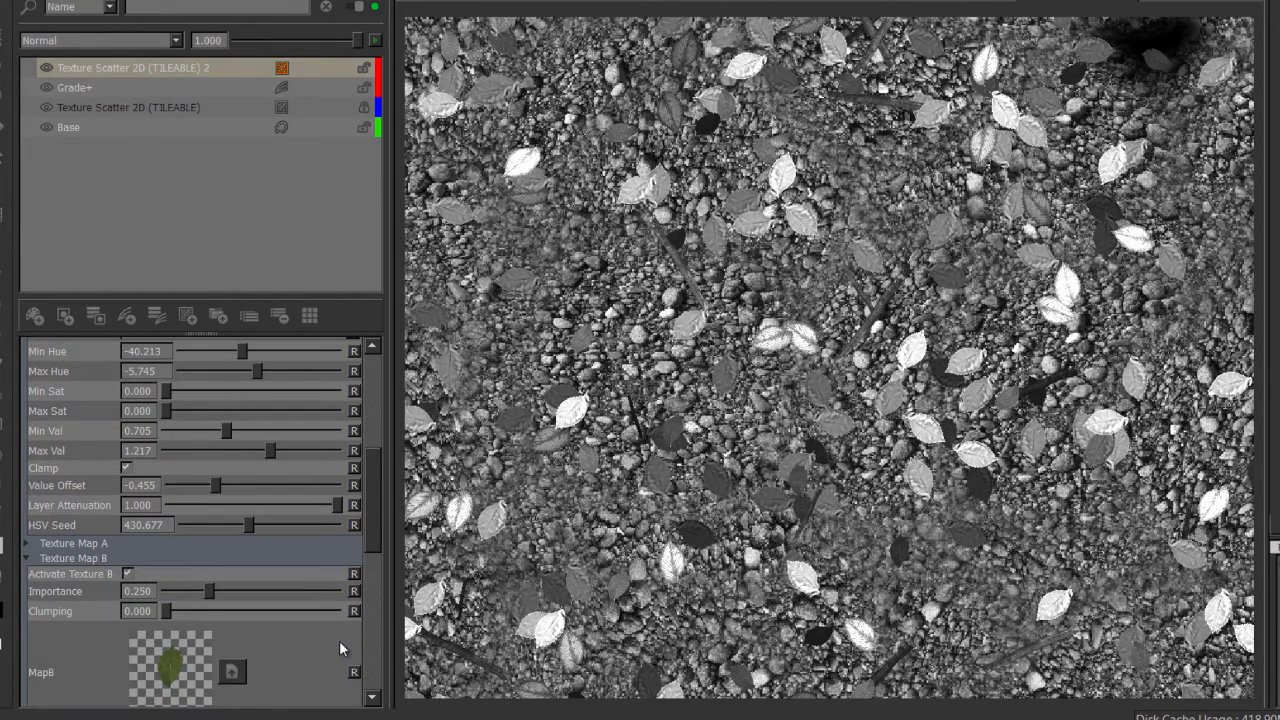
mouse_move(337, 502)
mouse_down()
mouse_move(276, 502)
mouse_move(310, 502)
mouse_up()
drag(215, 482, 232, 482)
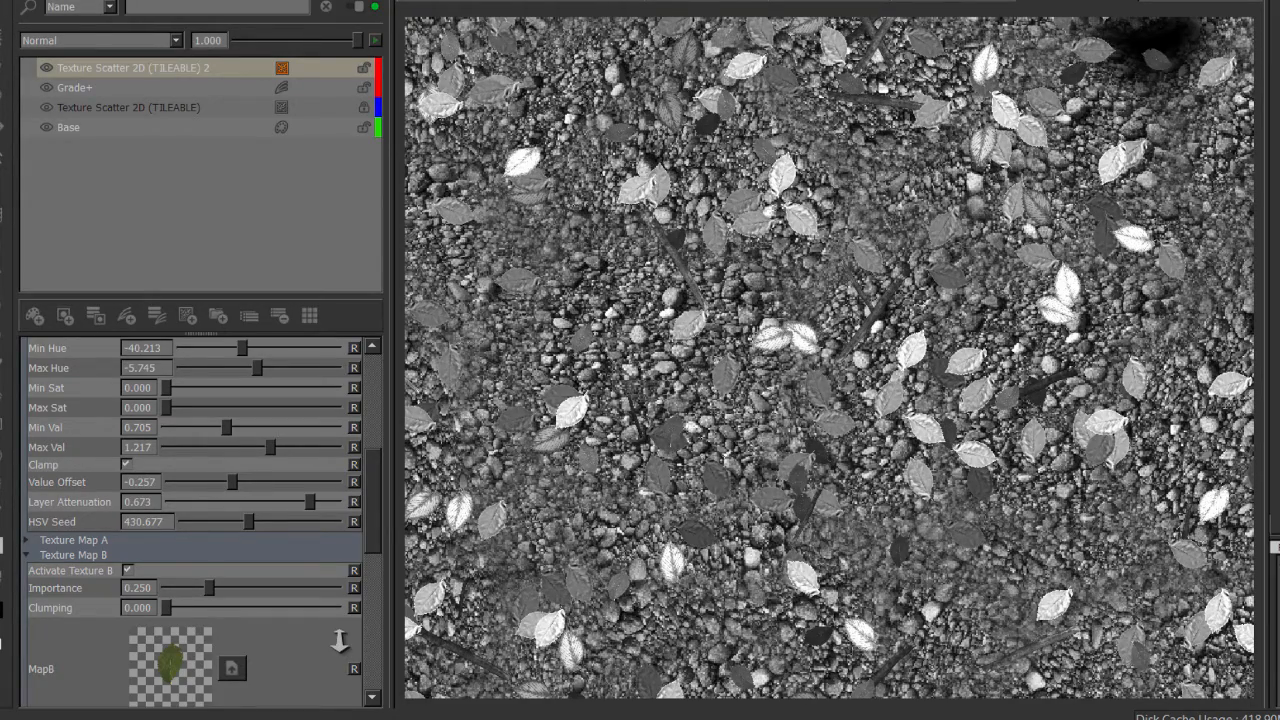
scroll(830, 358, down, 5)
scroll(787, 302, up, 5)
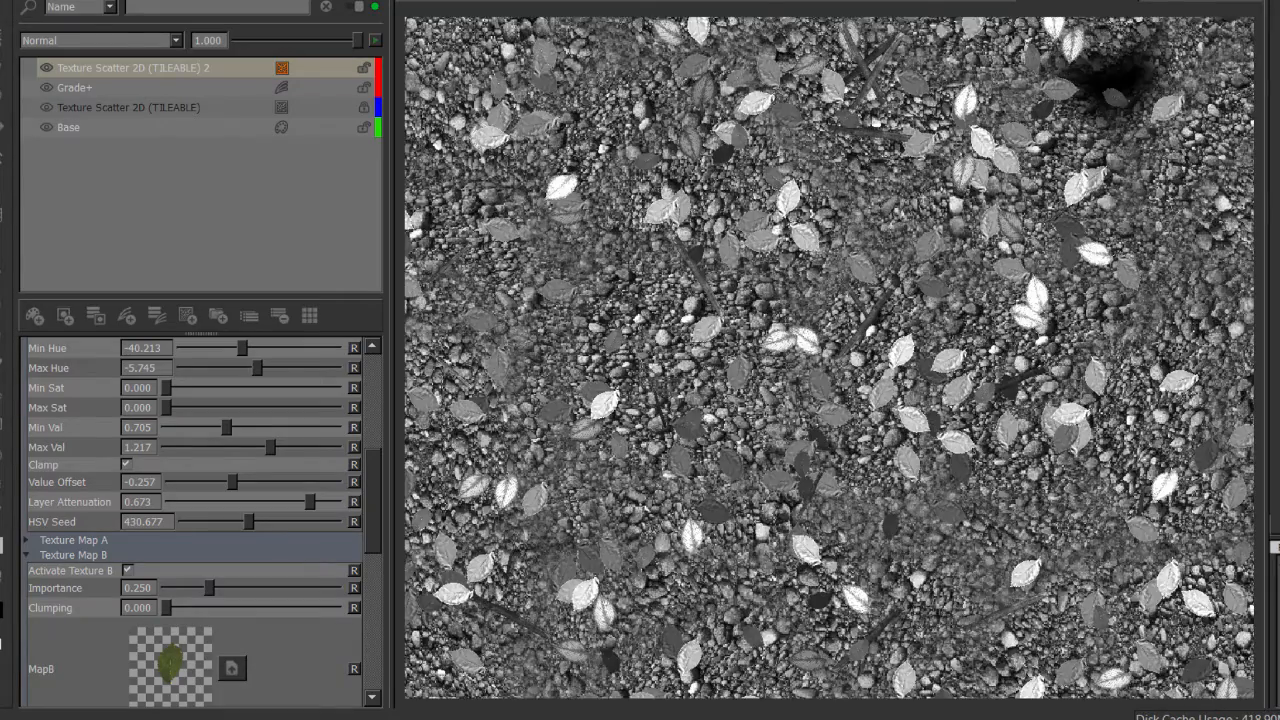